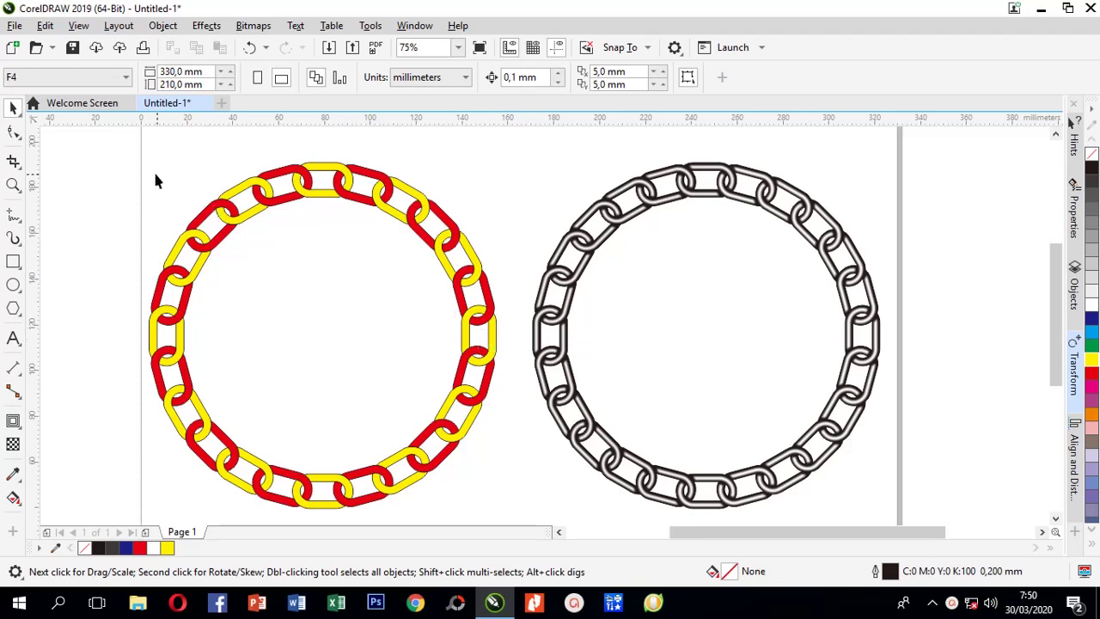
Add a second page to the document and draw a rectangle about 34 mm wide and 21 mm high near the page's upper-left area.
left_click_drag(104, 144, 918, 498)
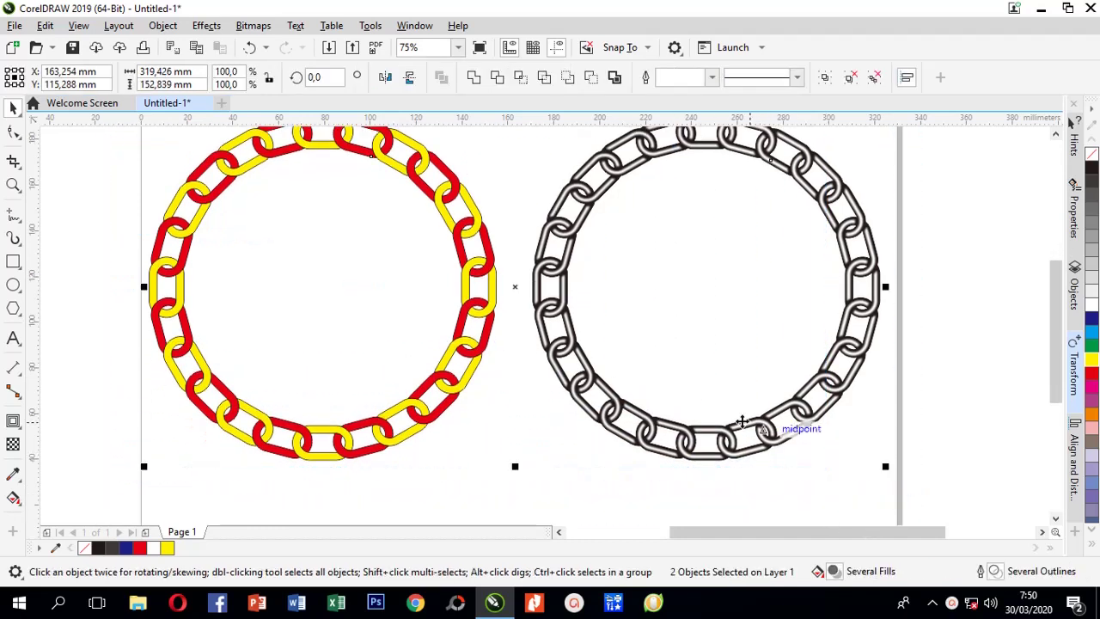
left_click(146, 532)
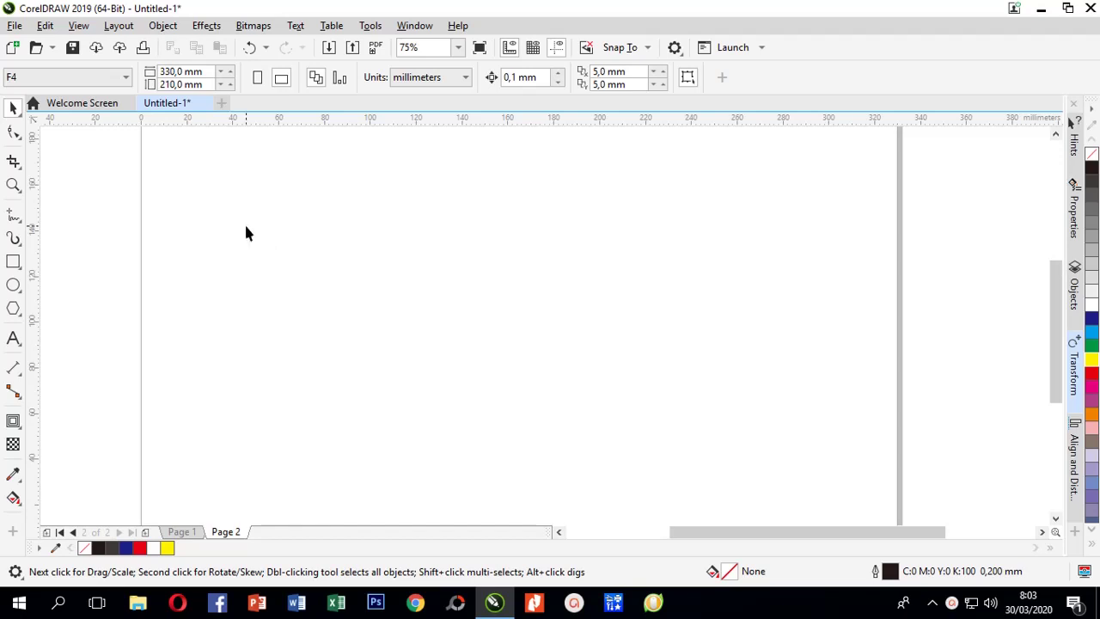
left_click(14, 264)
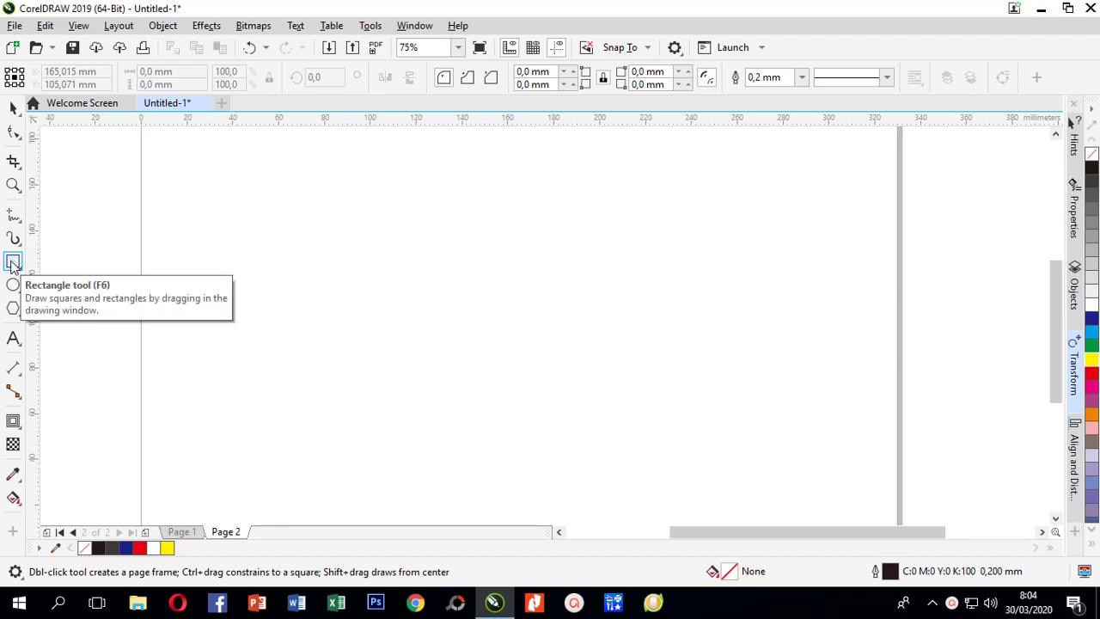
left_click_drag(194, 159, 272, 207)
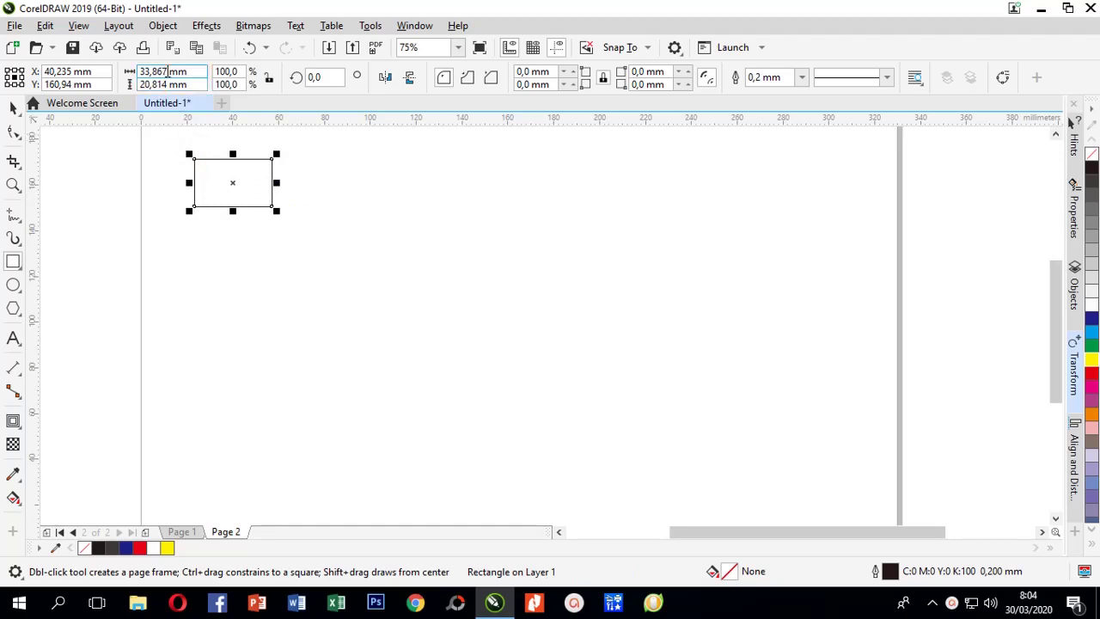
Set the rectangle's width to 35 mm and its height to 20 mm.
double_click(166, 72)
type("3")
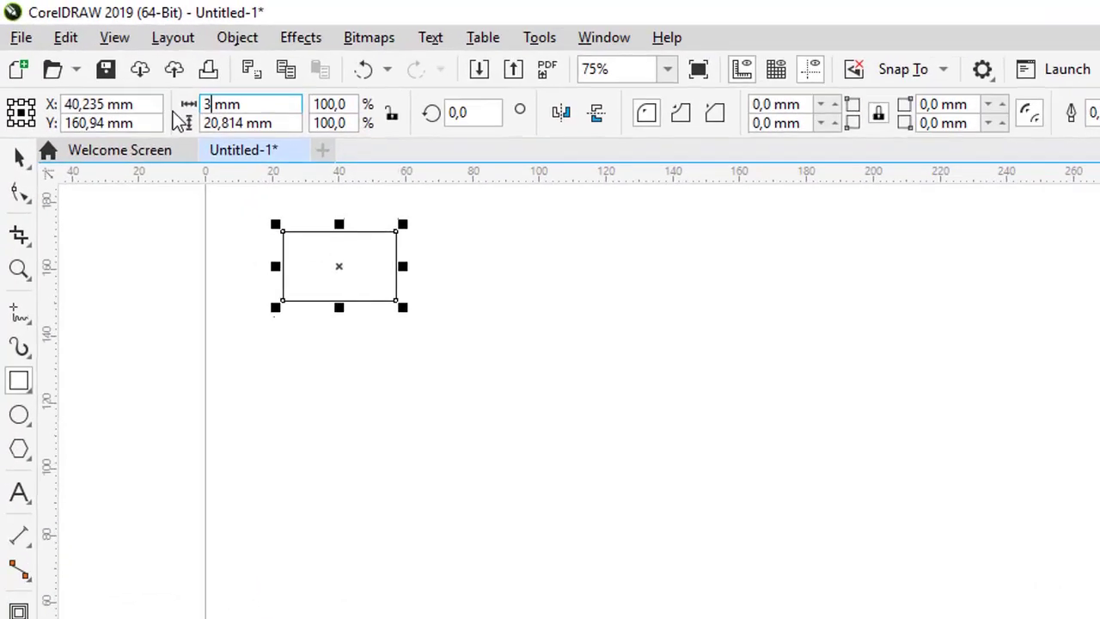
type("5")
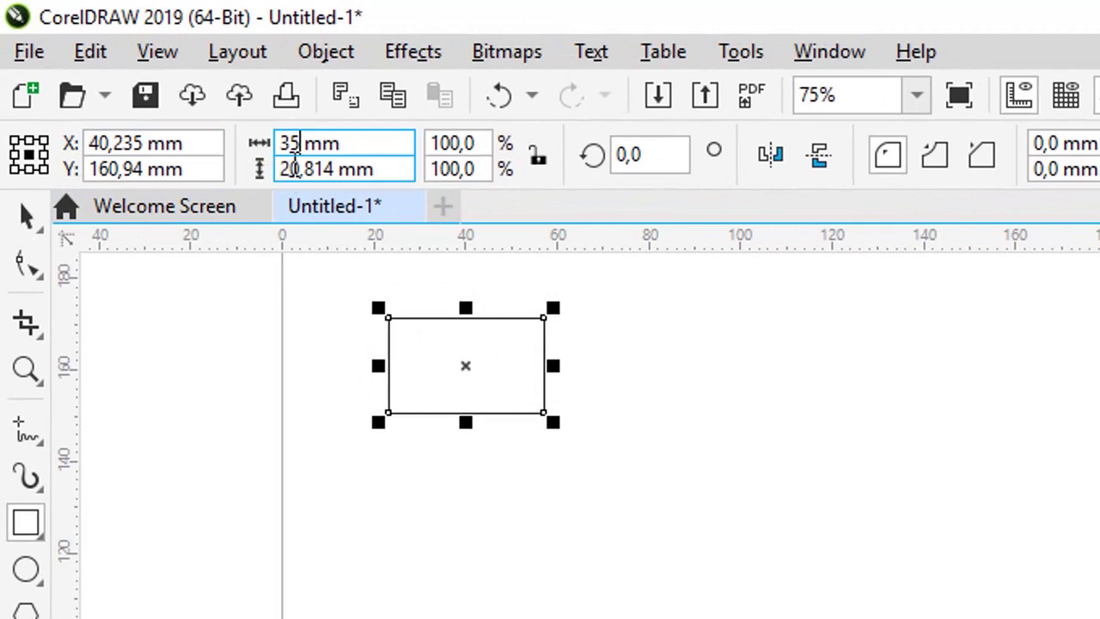
left_click(294, 165)
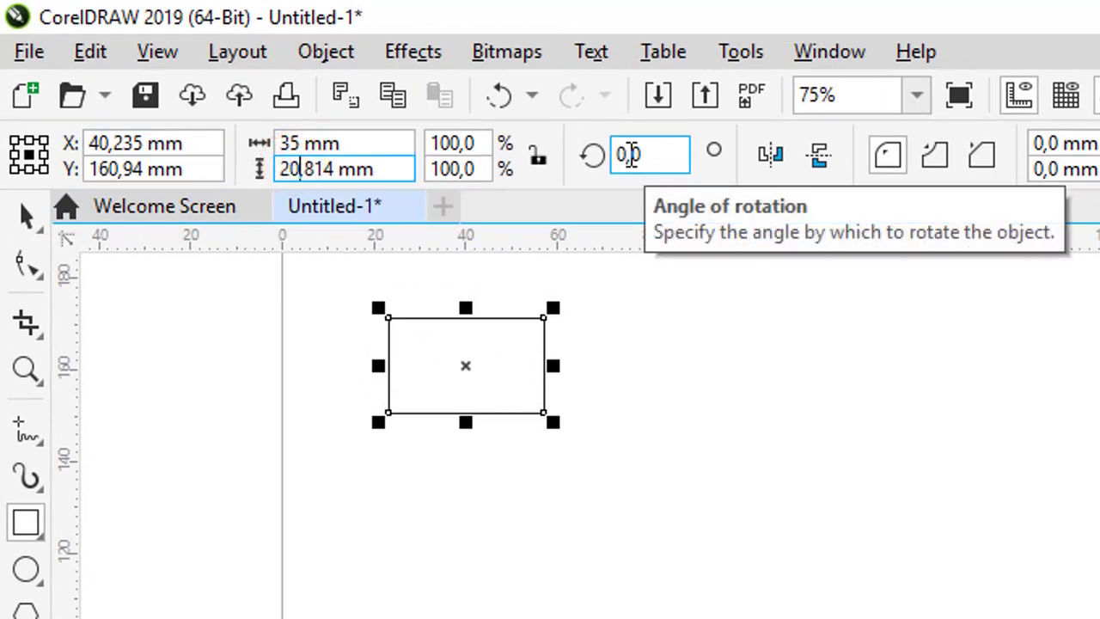
key("Delete")
key("Delete")
key("Delete")
key("Delete")
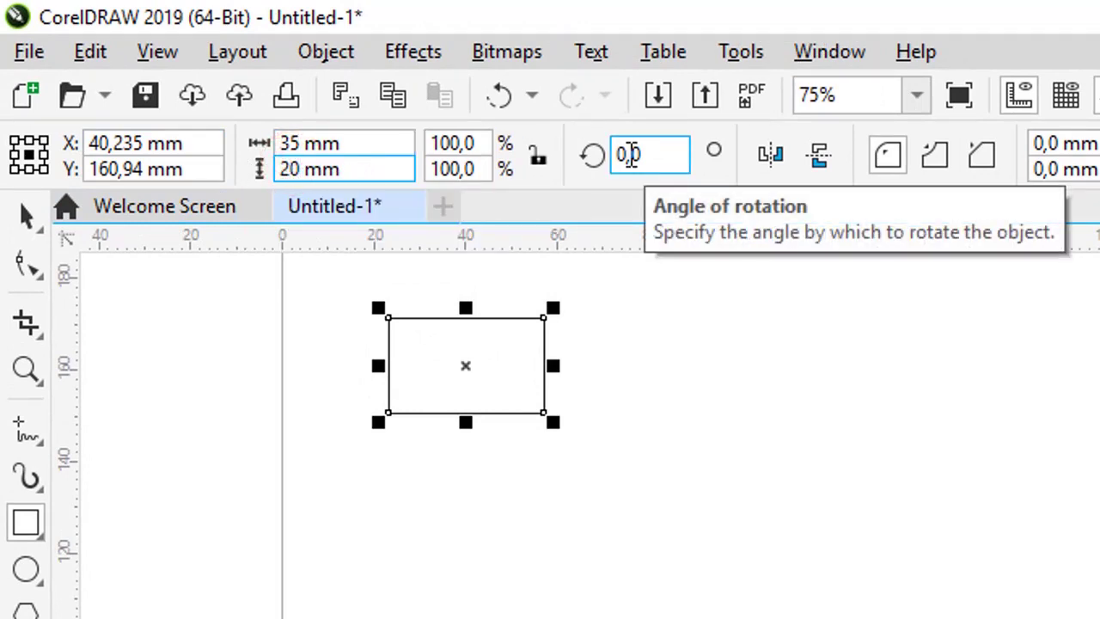
key("Return")
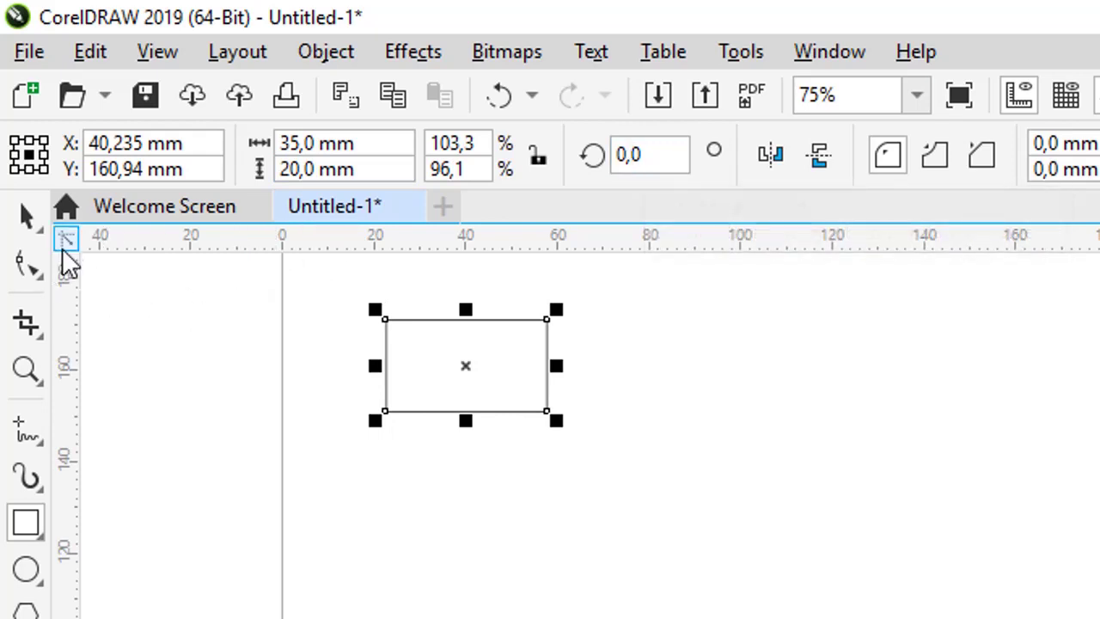
Round all four corners of the rectangle fully with the Shape tool, to a 10 mm radius.
left_click(25, 216)
left_click(151, 319)
left_click(421, 346)
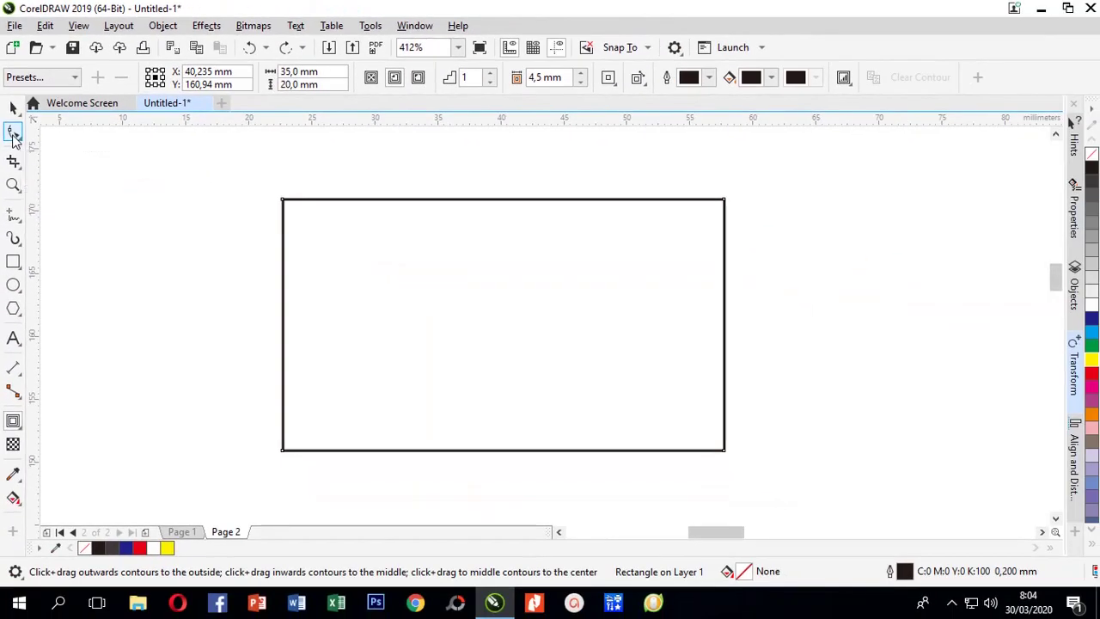
left_click(14, 133)
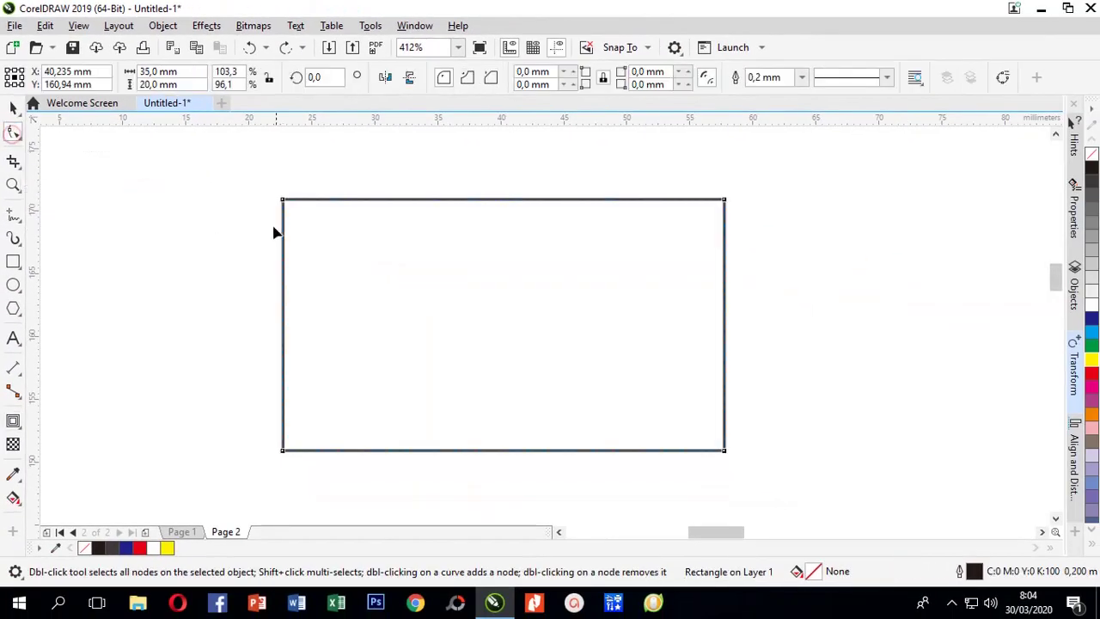
left_click_drag(283, 200, 479, 229)
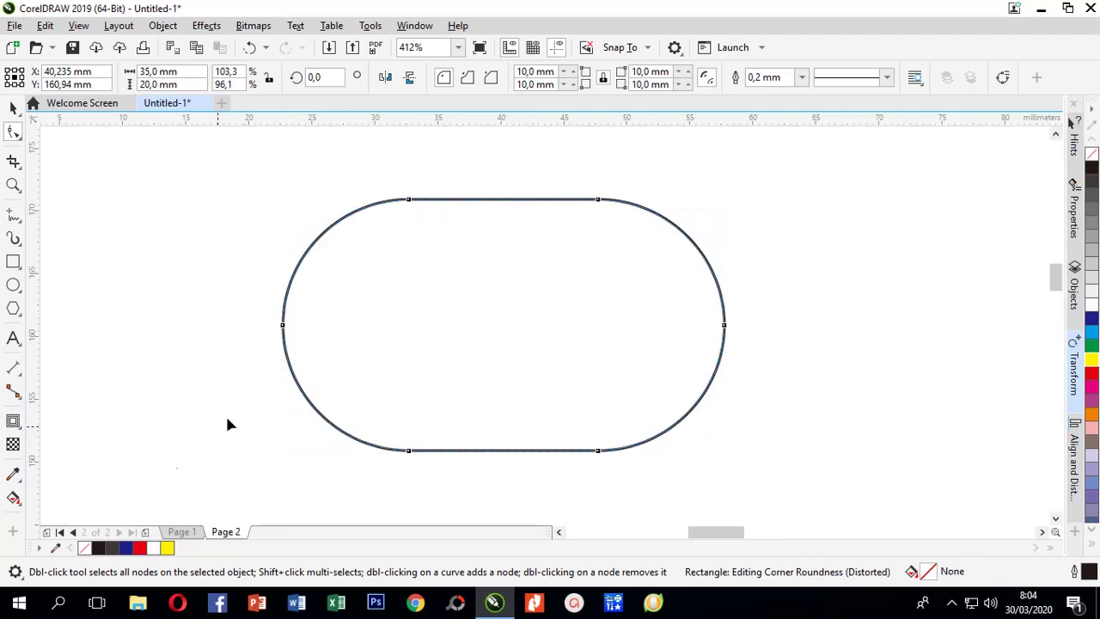
Add a one-step inside contour to the rounded rectangle with a 4.5 mm offset.
left_click(13, 421)
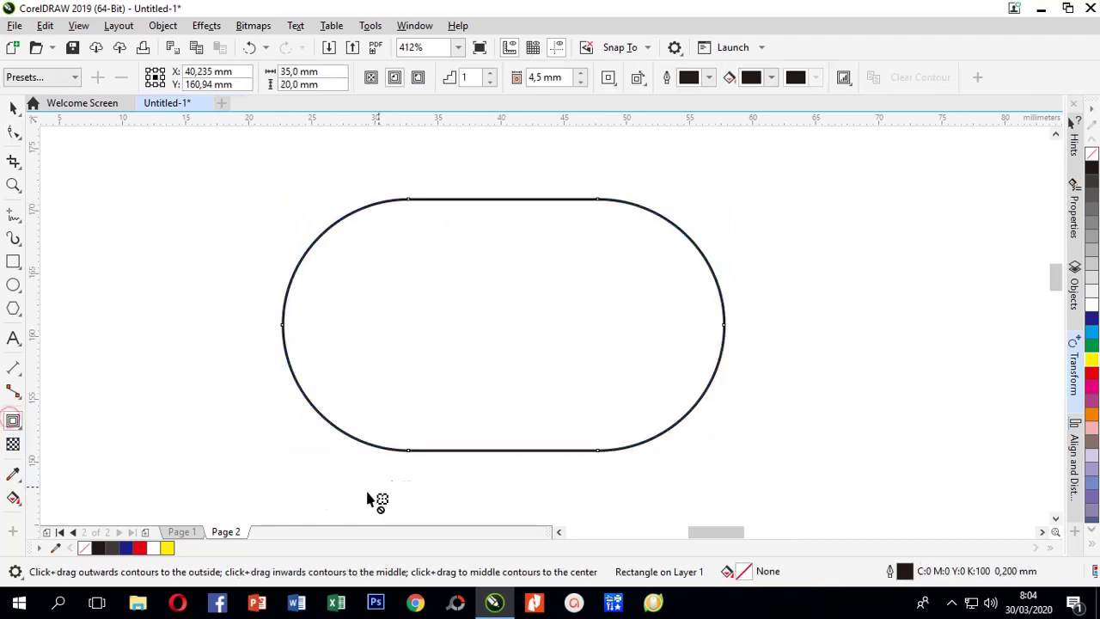
left_click_drag(445, 449, 444, 418)
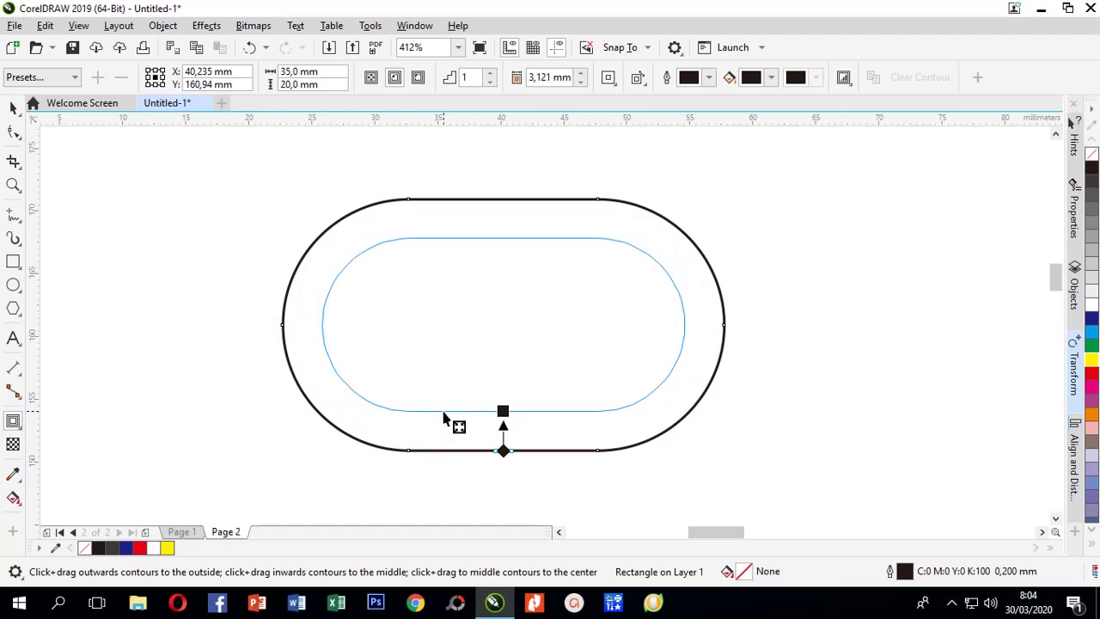
left_click_drag(443, 417, 444, 398)
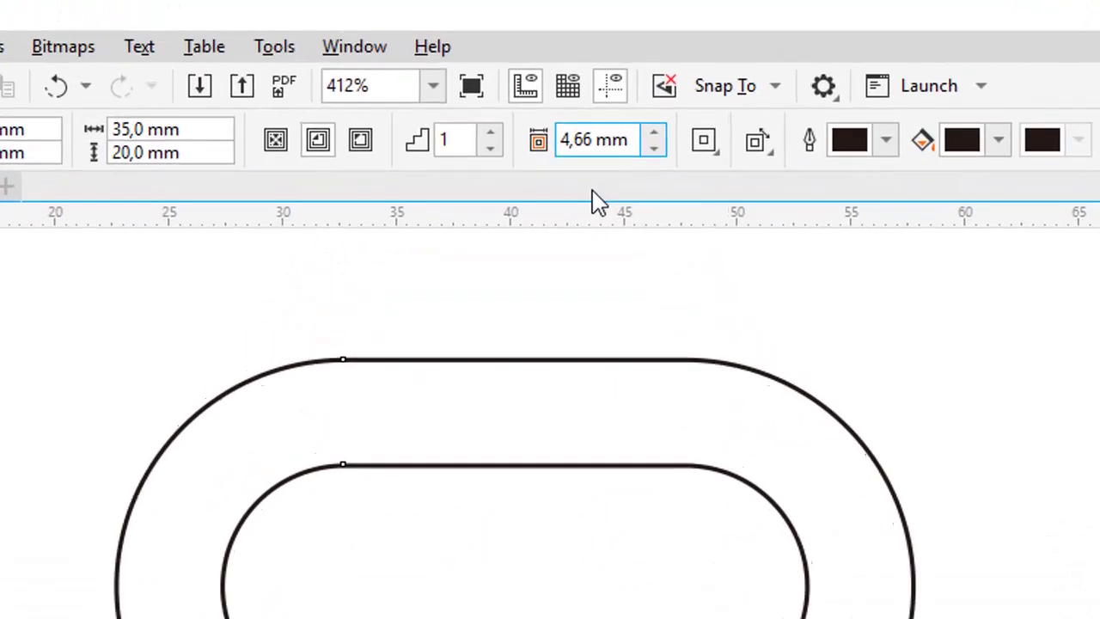
type("5")
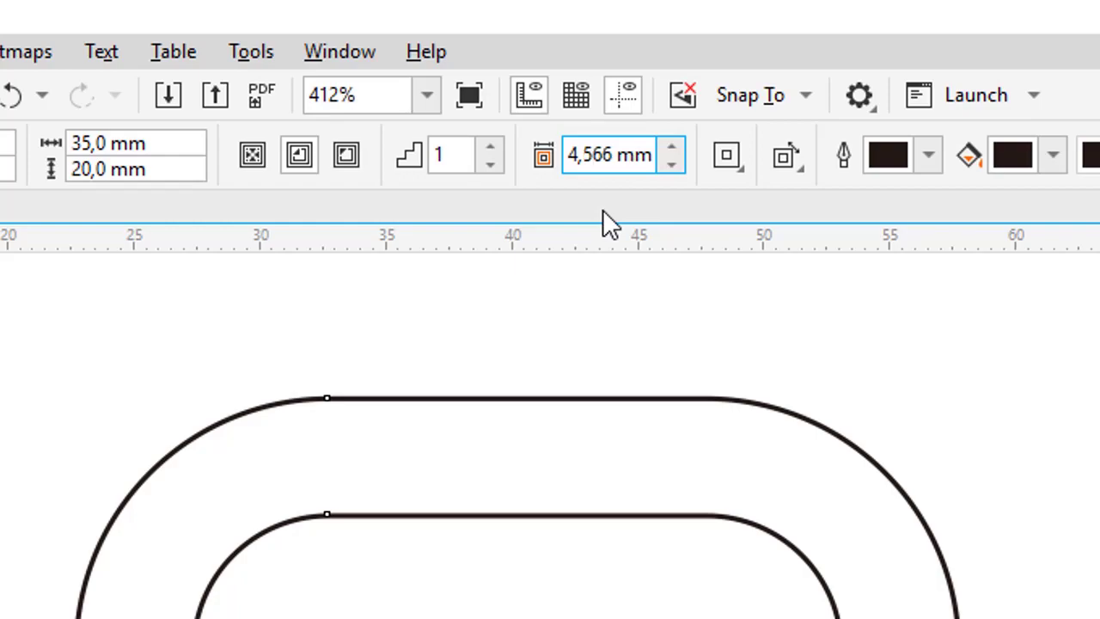
key("Delete")
key("Delete")
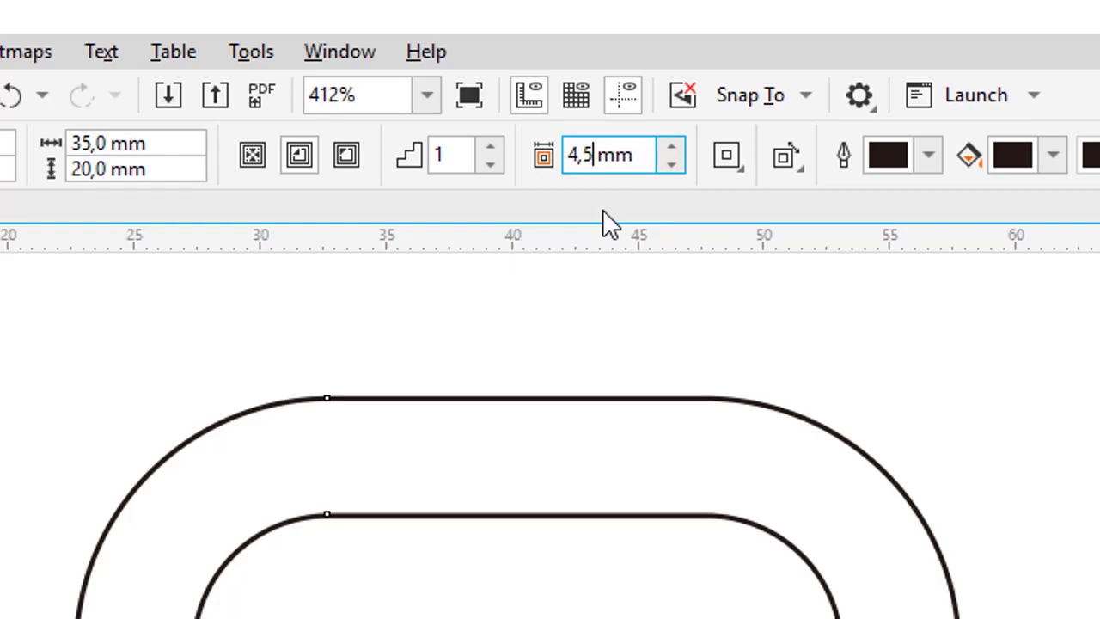
key("Return")
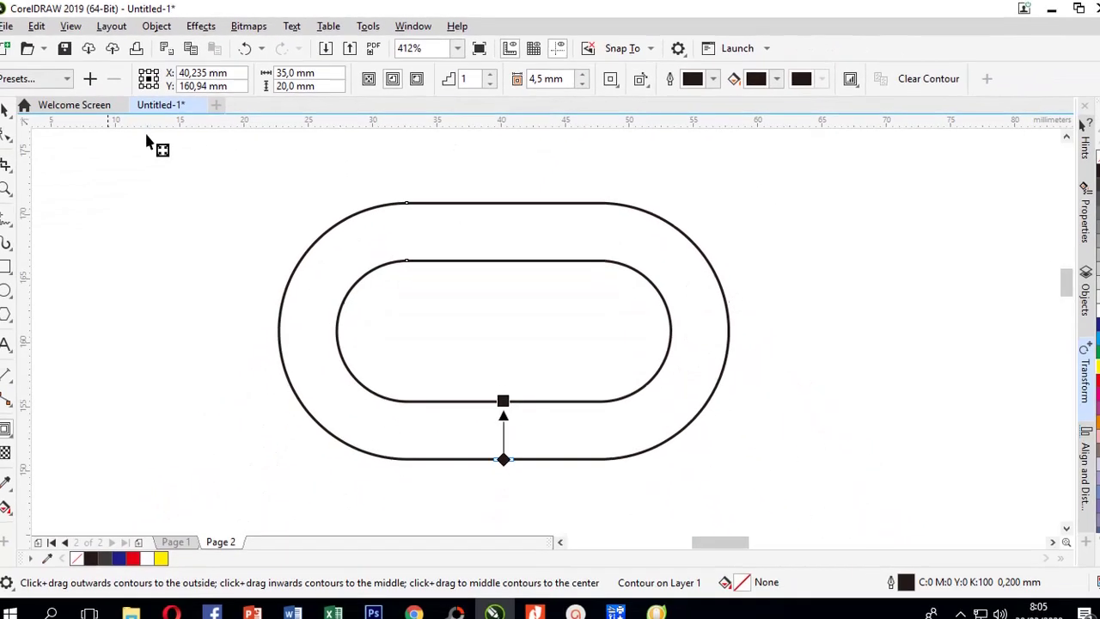
Try filling the contoured shape with green, and undo the fill.
left_click(12, 107)
left_click(121, 184)
left_click(389, 258)
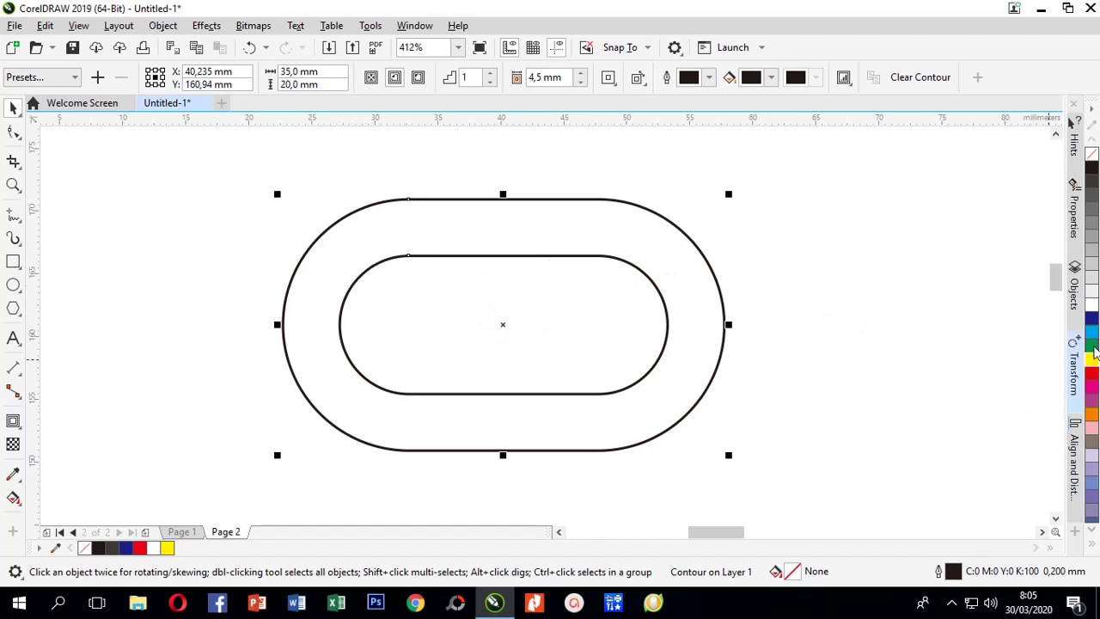
left_click(1093, 346)
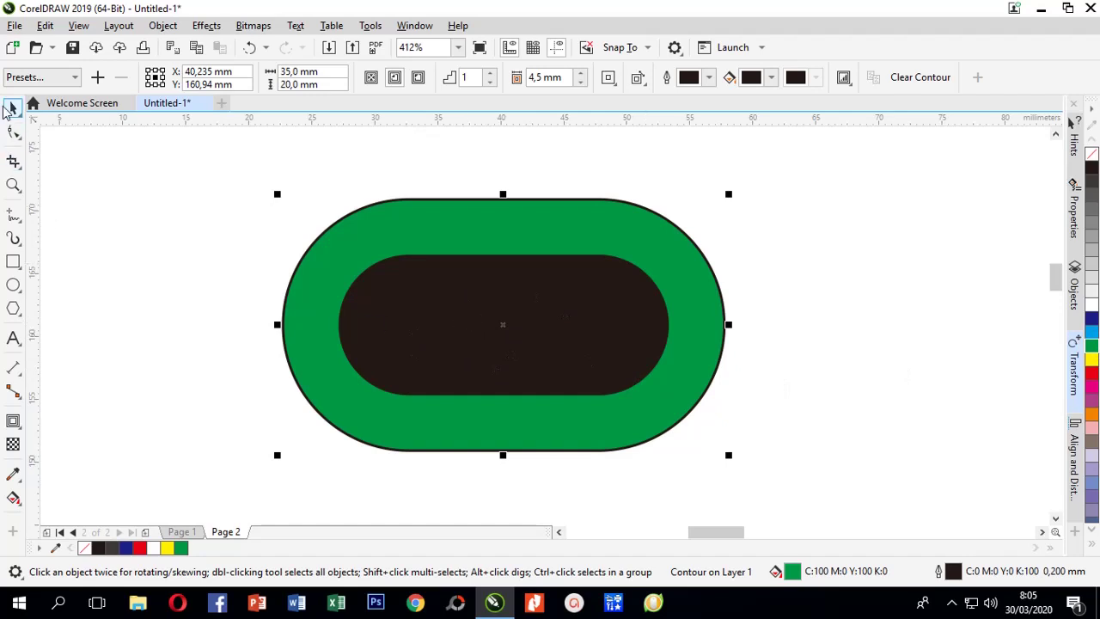
left_click(250, 48)
left_click(191, 207)
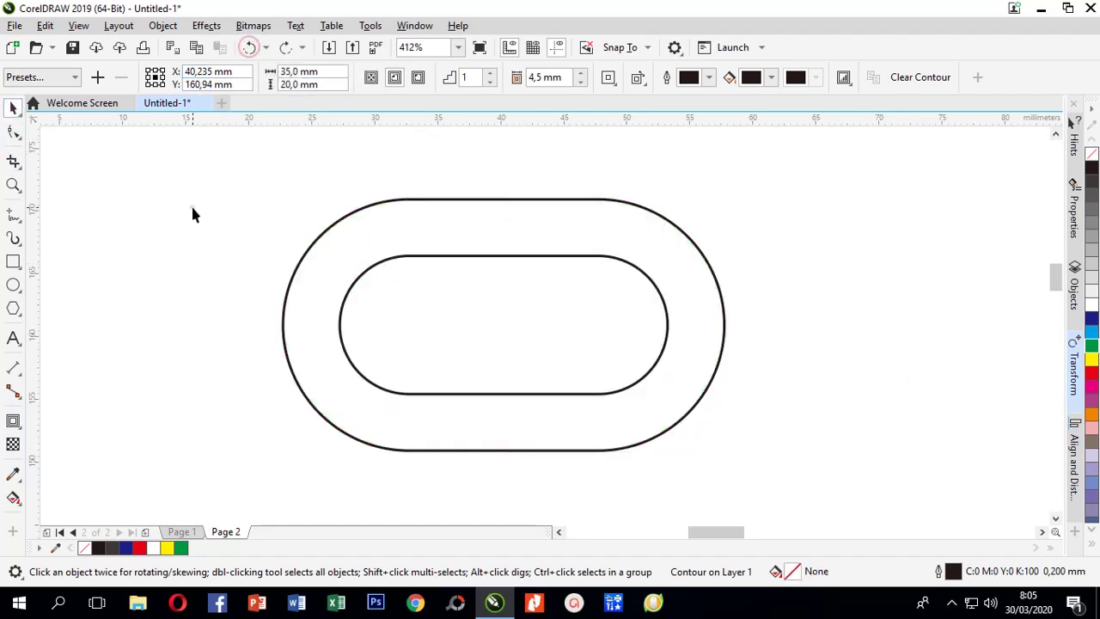
Break the contour apart into independent inner and outer outlines and deselect them.
left_click(431, 257)
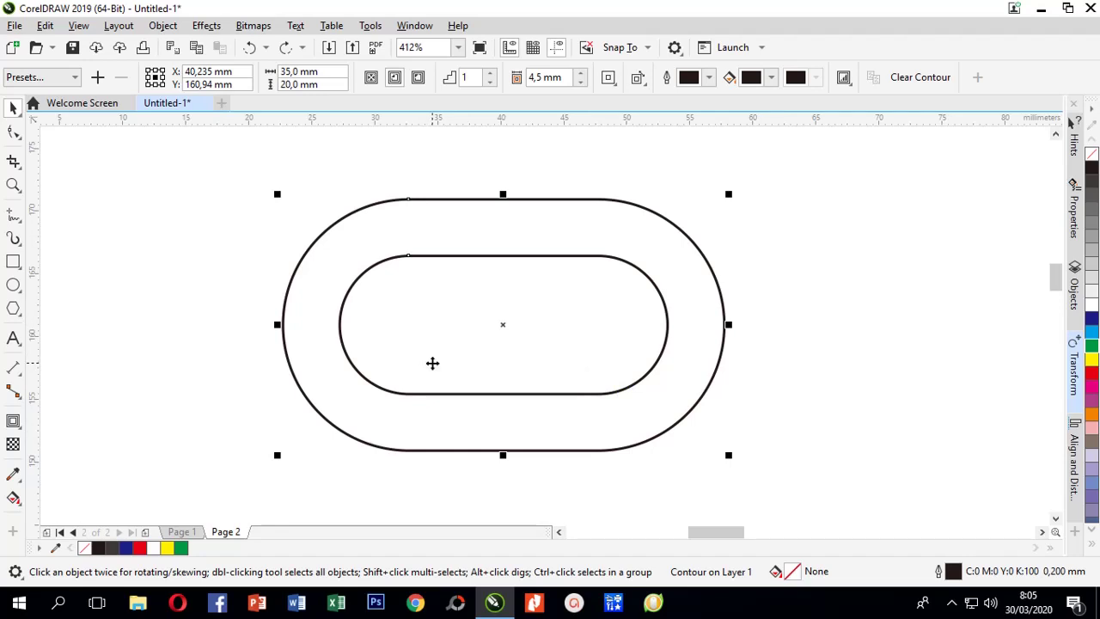
right_click(408, 394)
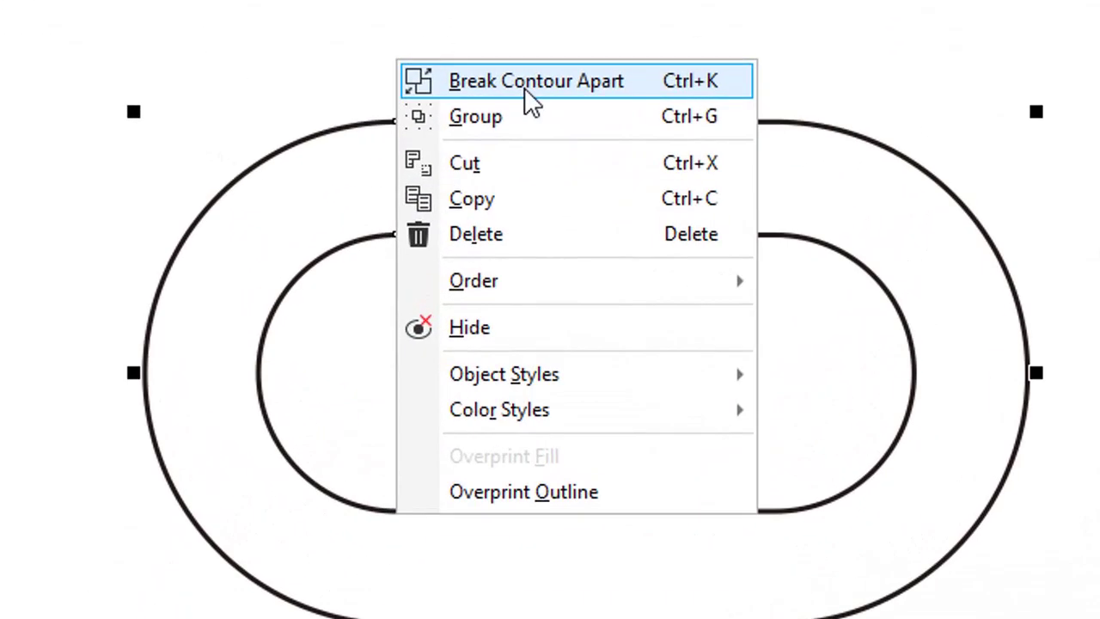
left_click(526, 81)
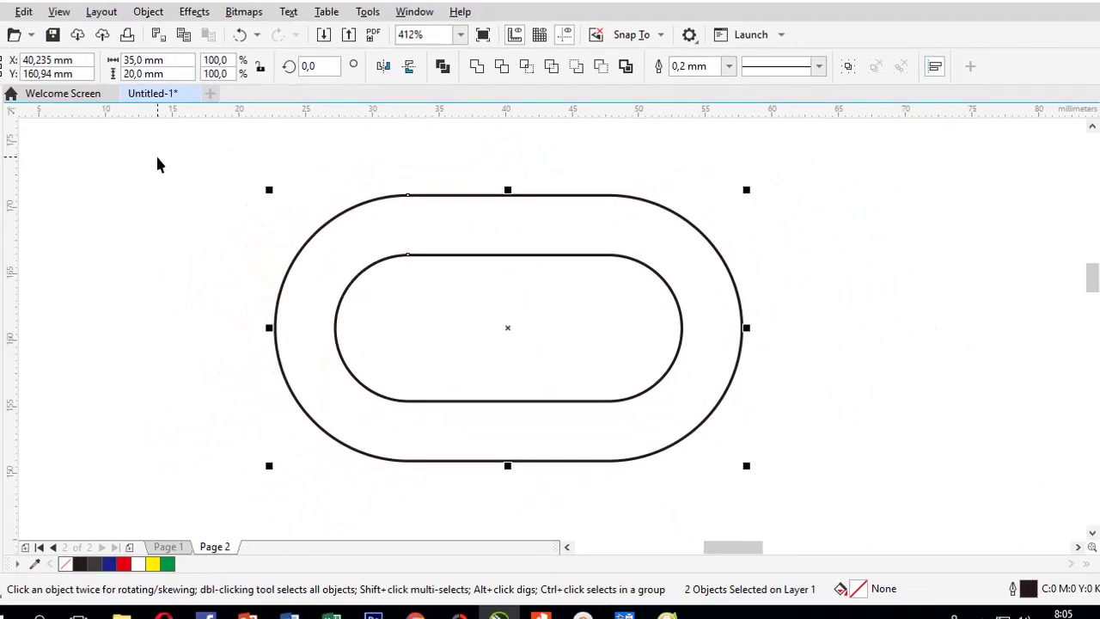
left_click(169, 162)
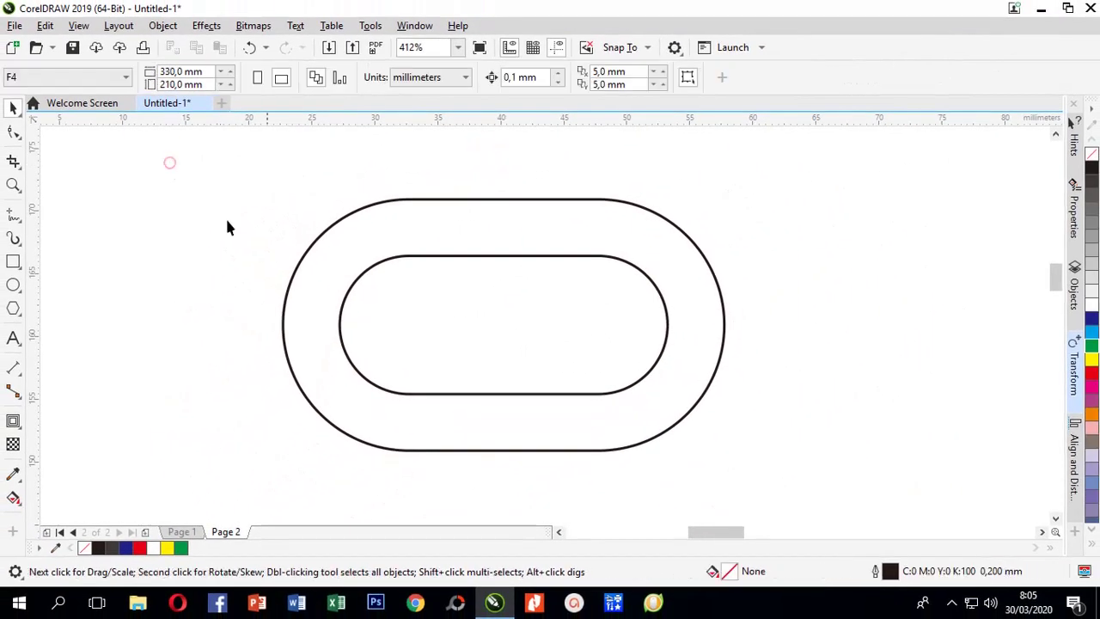
Select the inner and outer outlines in turn to check whether they are separate objects.
left_click(376, 290)
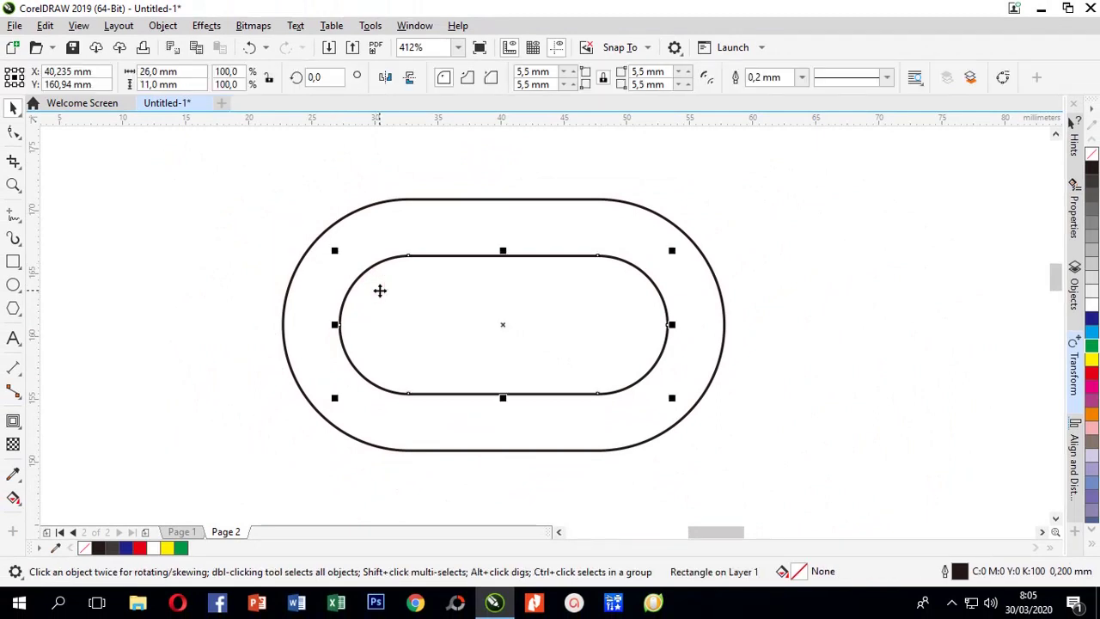
left_click(369, 244)
left_click(375, 280)
left_click(359, 244)
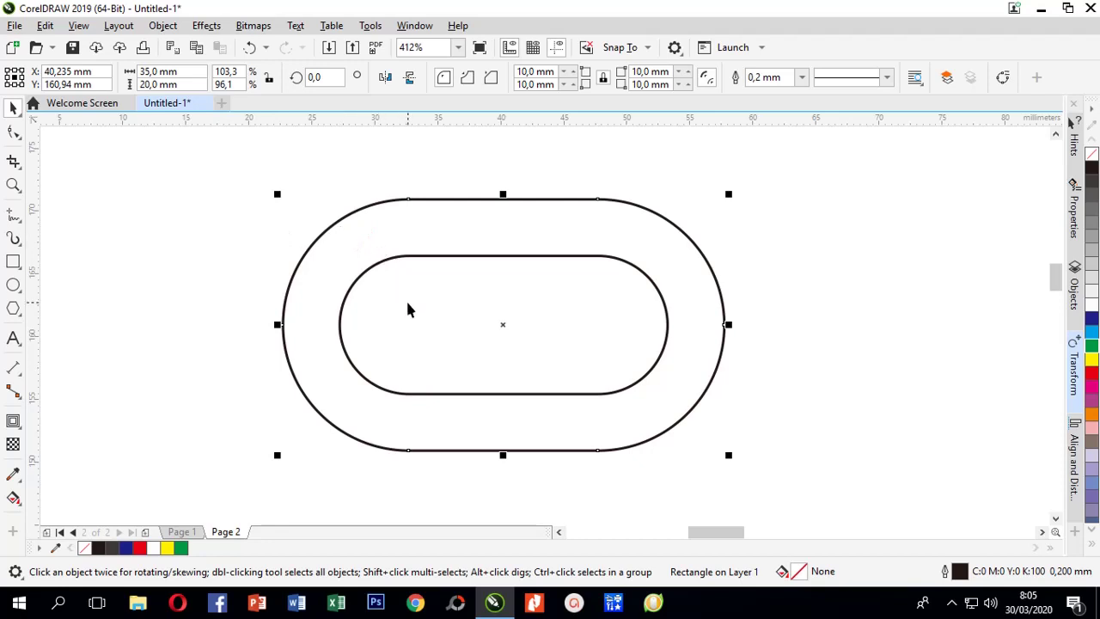
left_click(408, 307)
left_click_drag(247, 162, 271, 206)
left_click(368, 269)
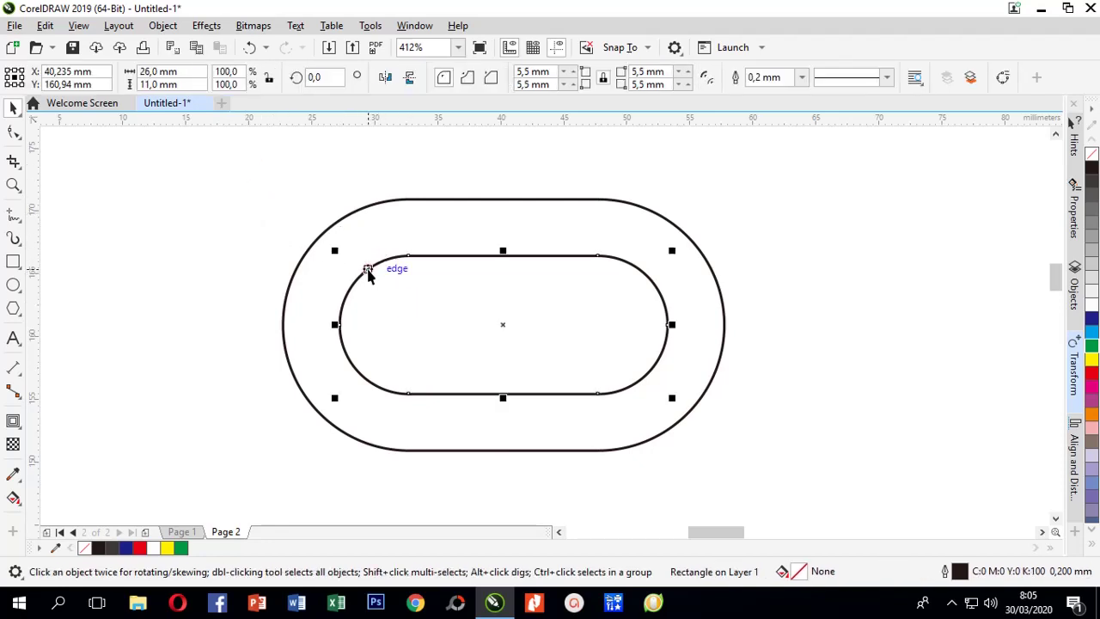
left_click(351, 217)
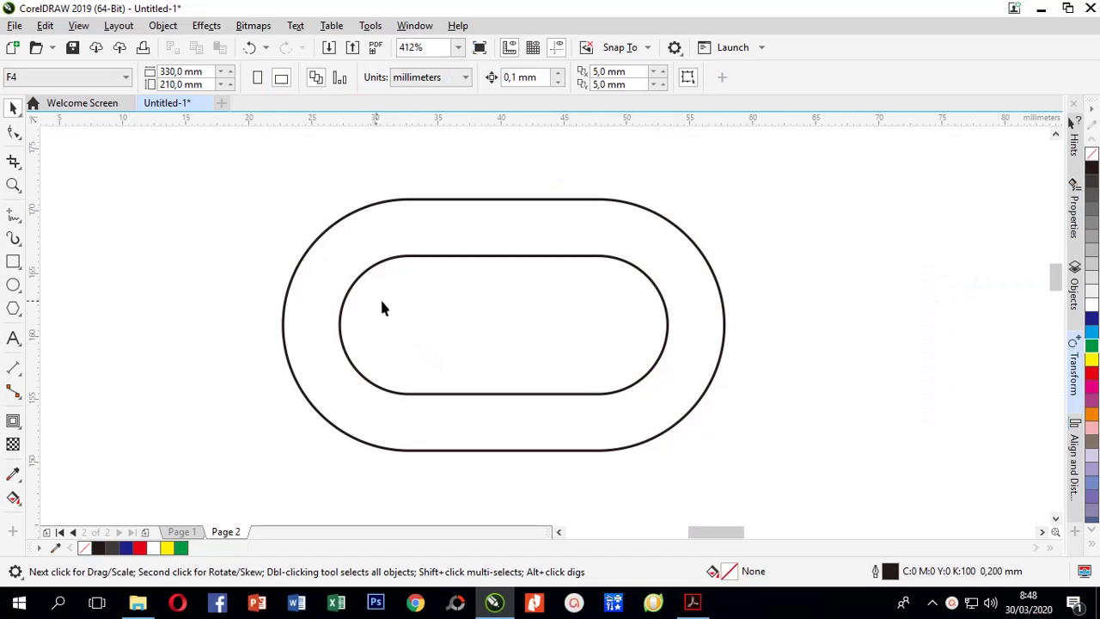
left_click(344, 284)
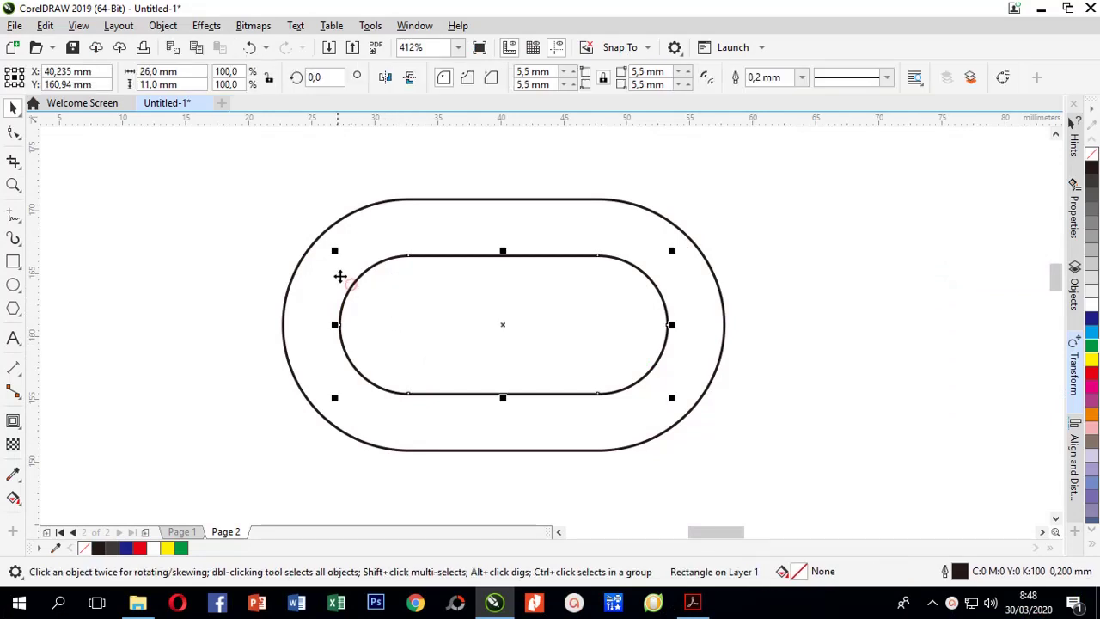
left_click(308, 251)
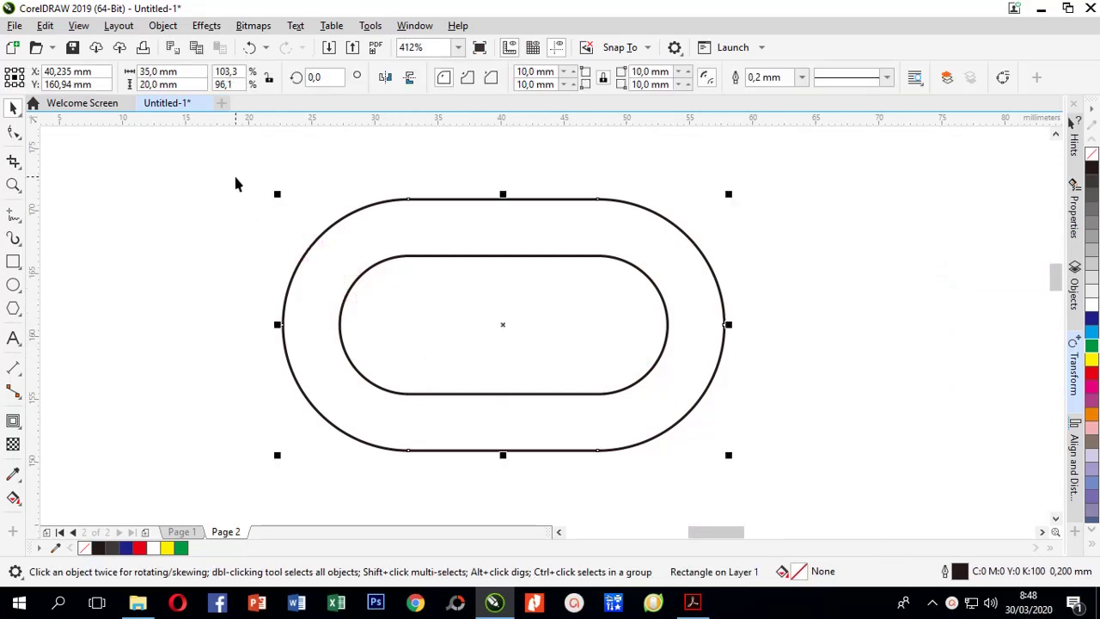
Combine the inner and outer outlines into a single curve and reselect it to check the result.
left_click_drag(234, 173, 722, 435)
left_click_drag(767, 475, 773, 479)
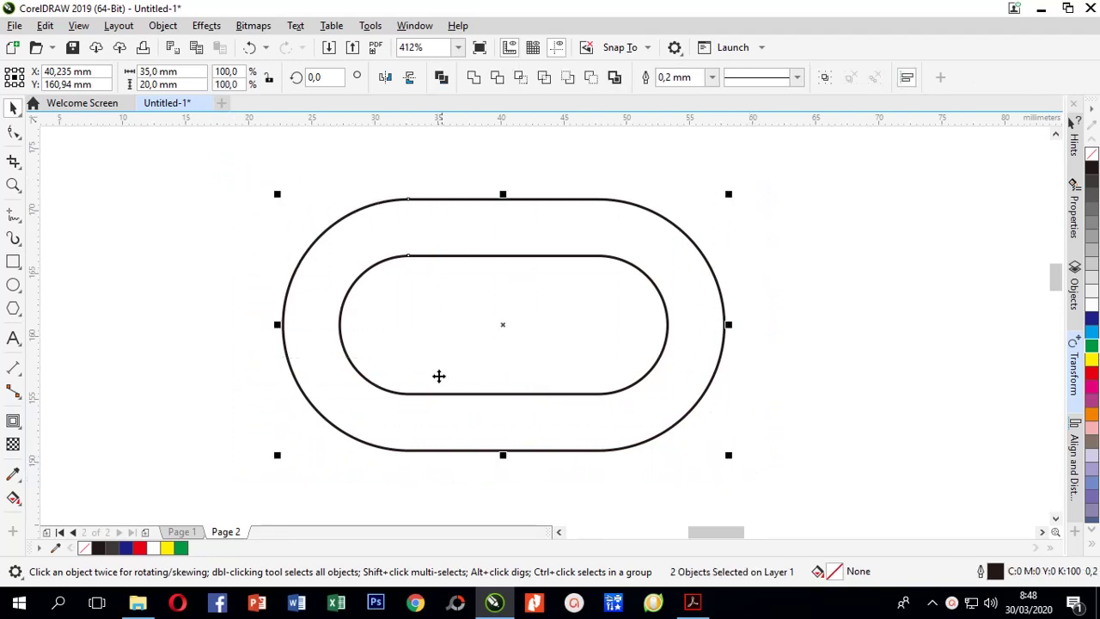
left_click(442, 79)
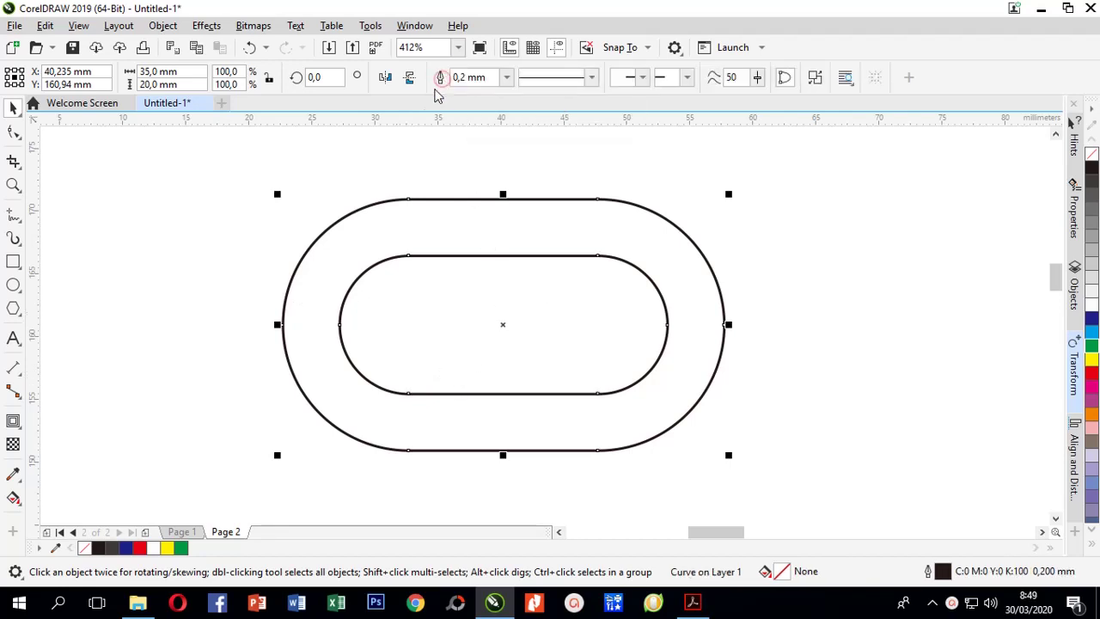
left_click(240, 154)
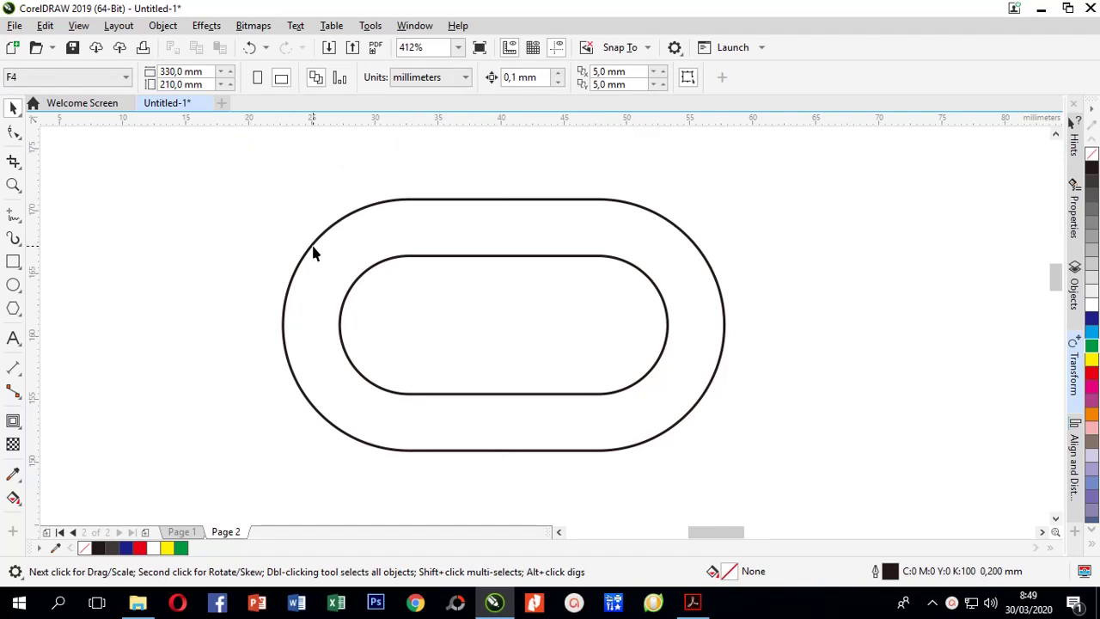
left_click(311, 252)
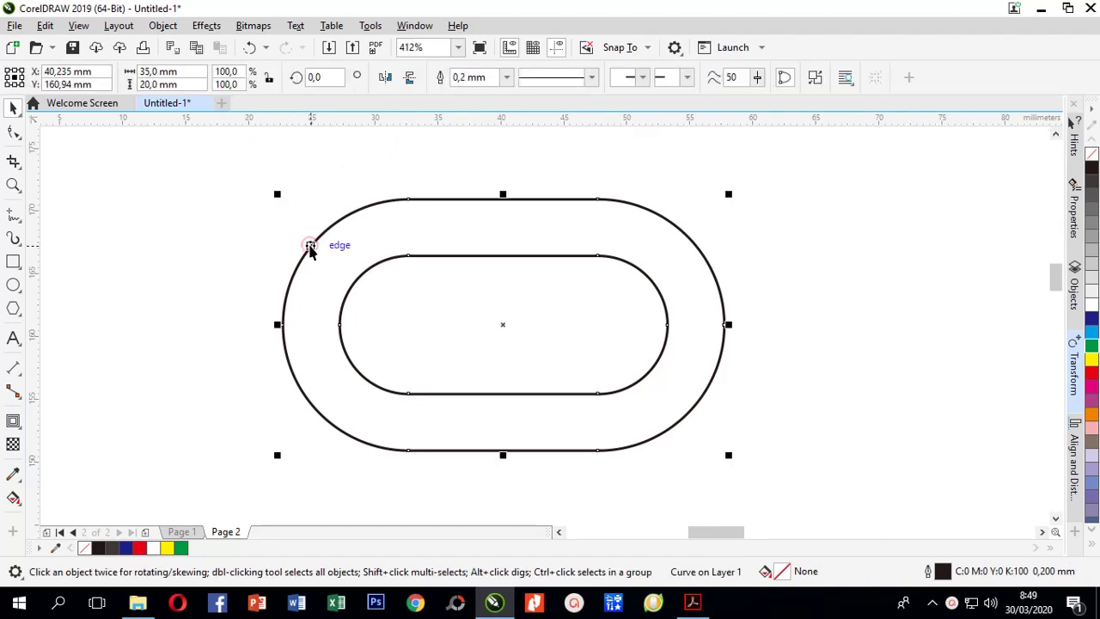
Try filling the combined link curve with blue, and undo the fill.
left_click(1092, 319)
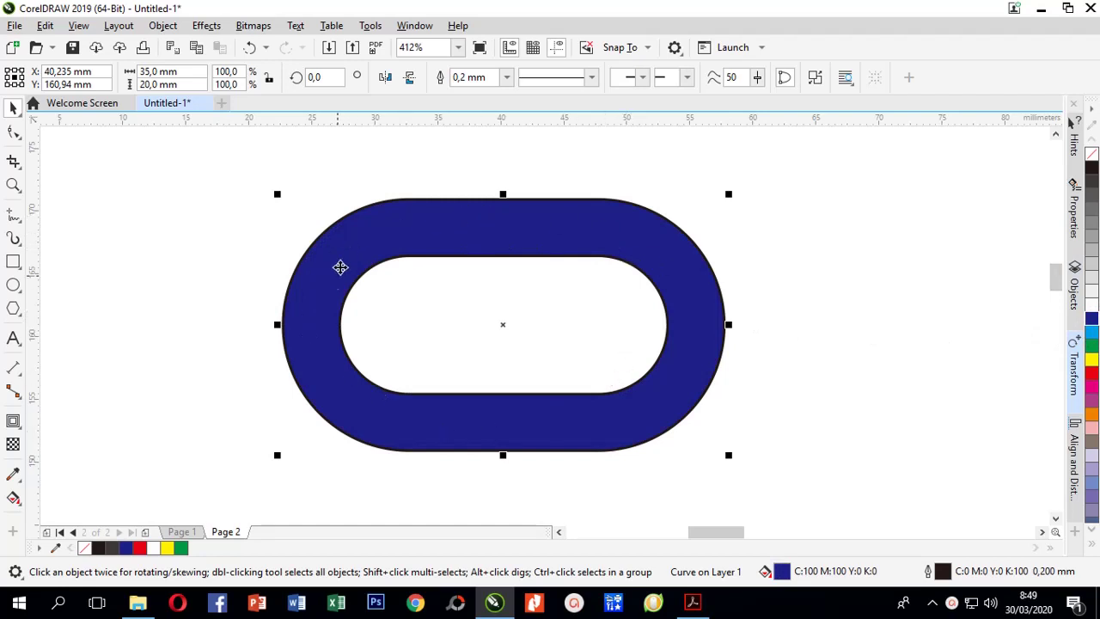
left_click(249, 47)
left_click(202, 188)
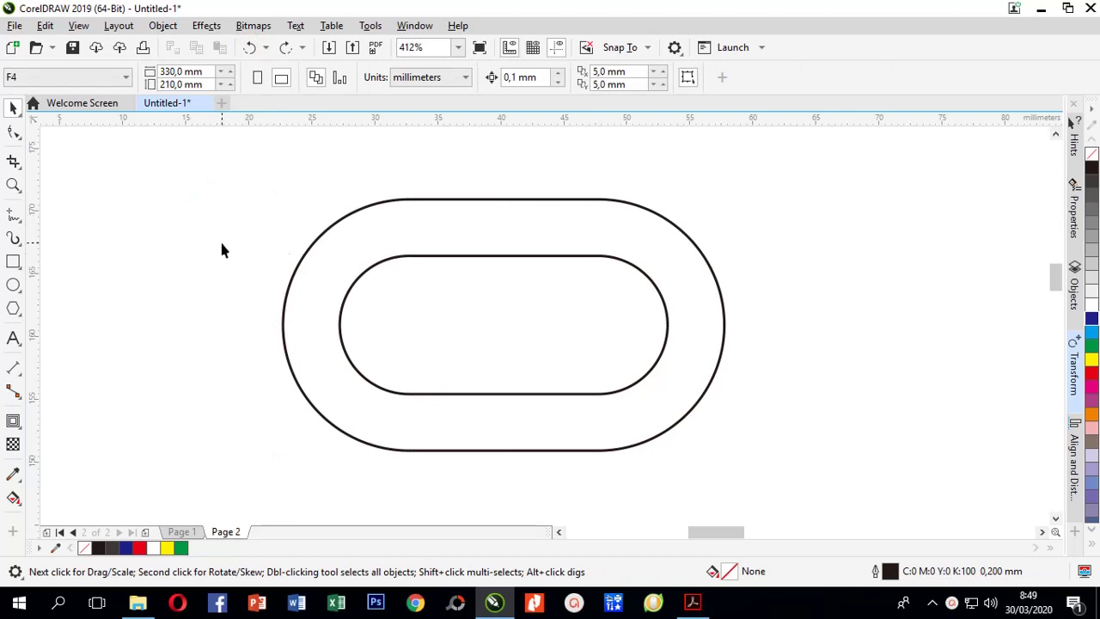
left_click(335, 255)
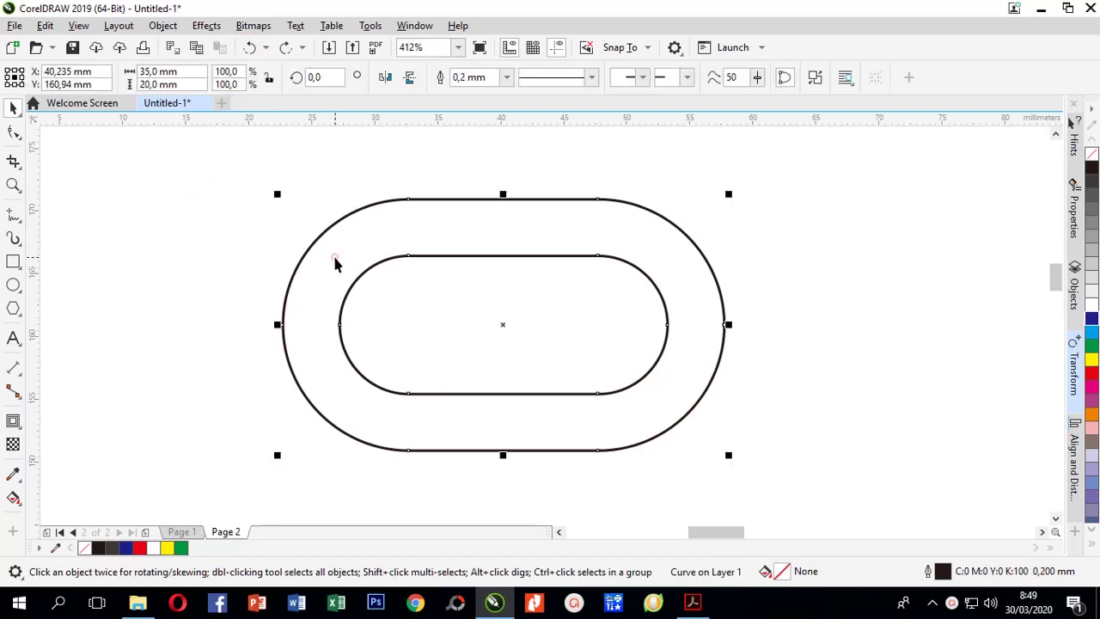
left_click(183, 236)
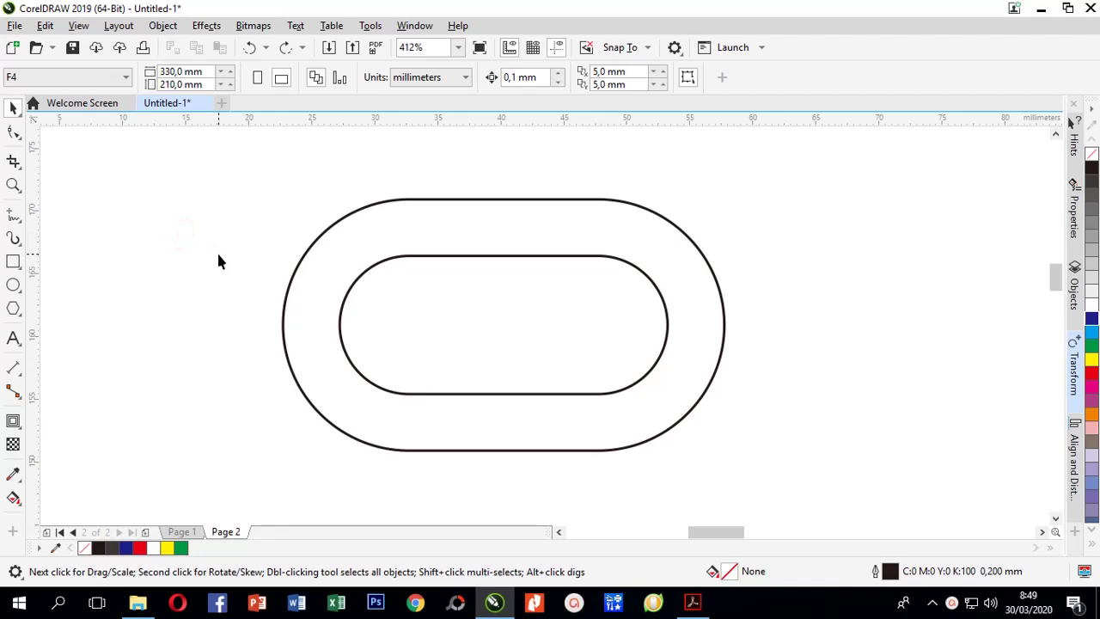
scroll(217, 261, "right", 1)
scroll(215, 261, "down", 4)
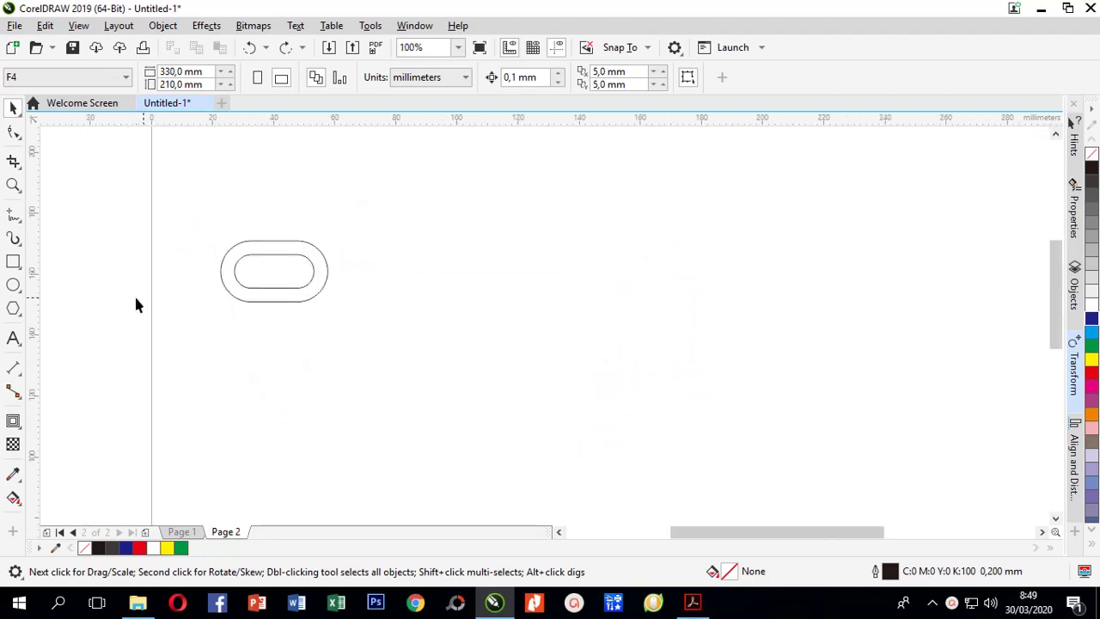
scroll(192, 303, "down", 2)
scroll(342, 325, "up", 2)
scroll(344, 336, "down", 2)
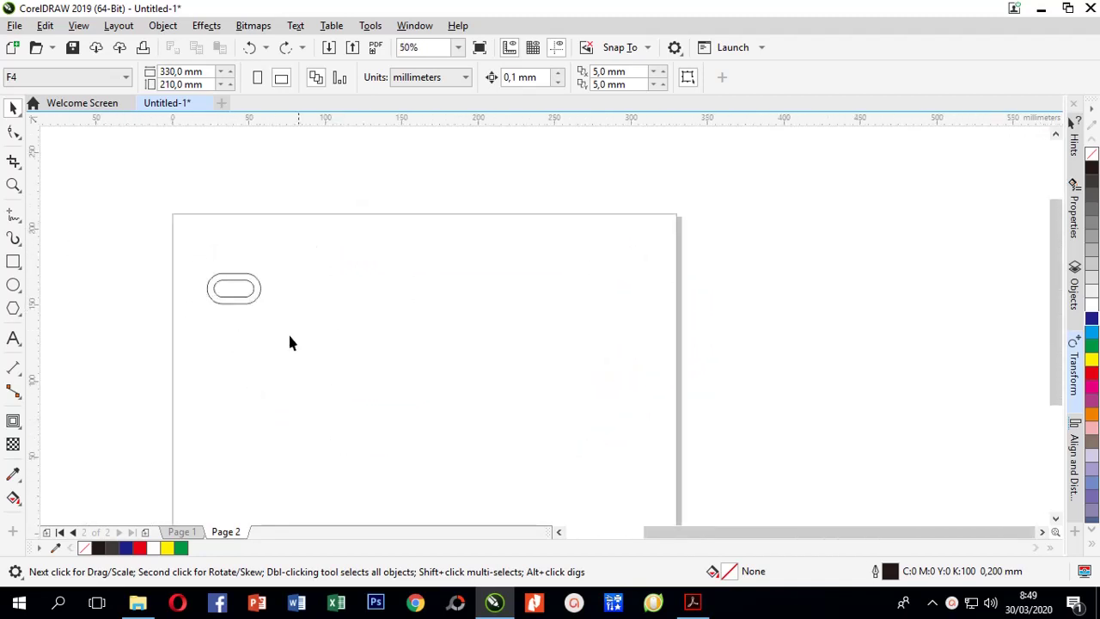
left_click(13, 287)
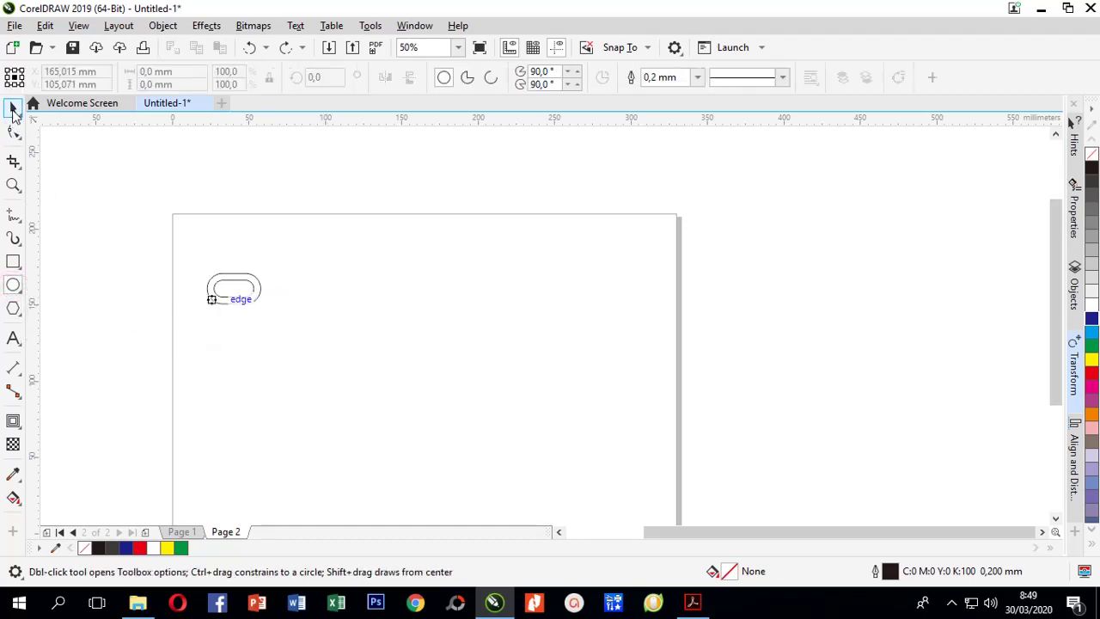
left_click(12, 108)
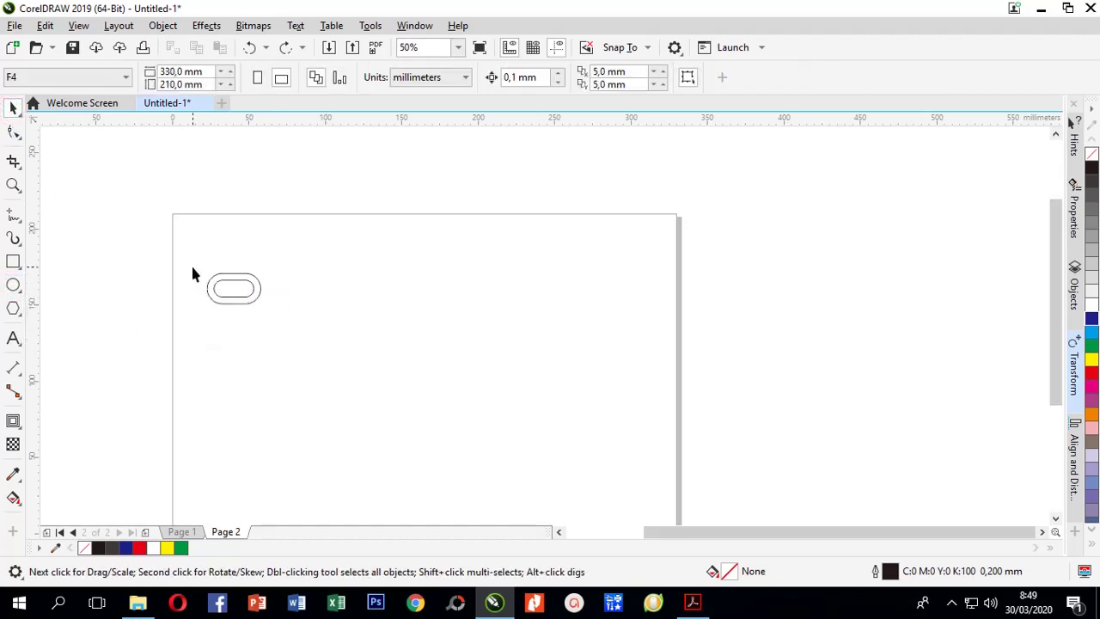
Select the combined link and display the Transform docker.
left_click(214, 287)
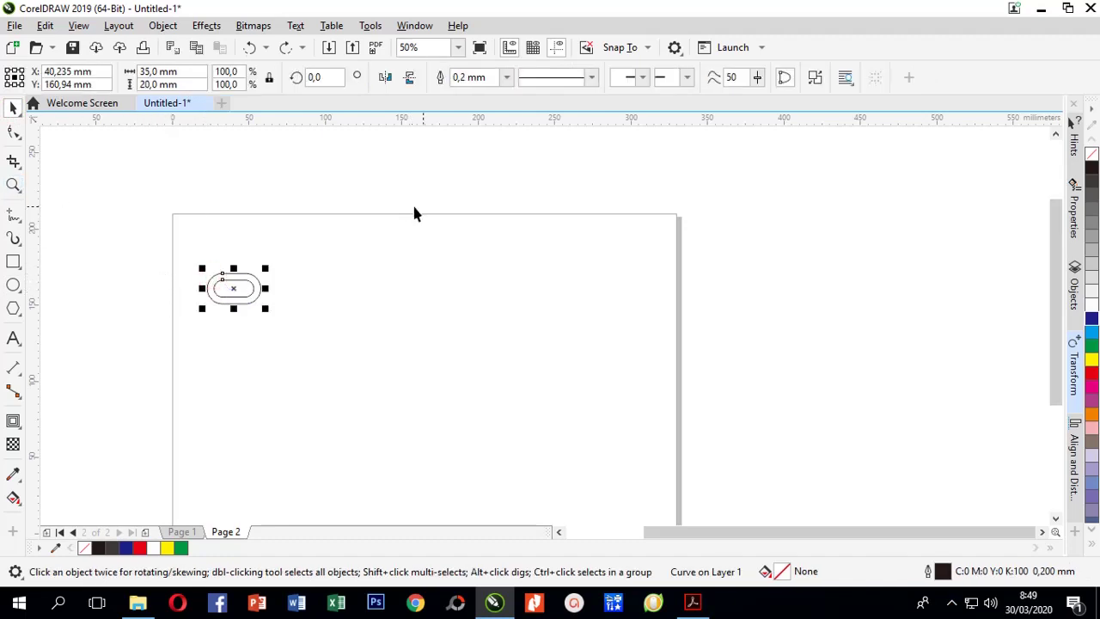
left_click(13, 184)
left_click_drag(196, 258, 278, 318)
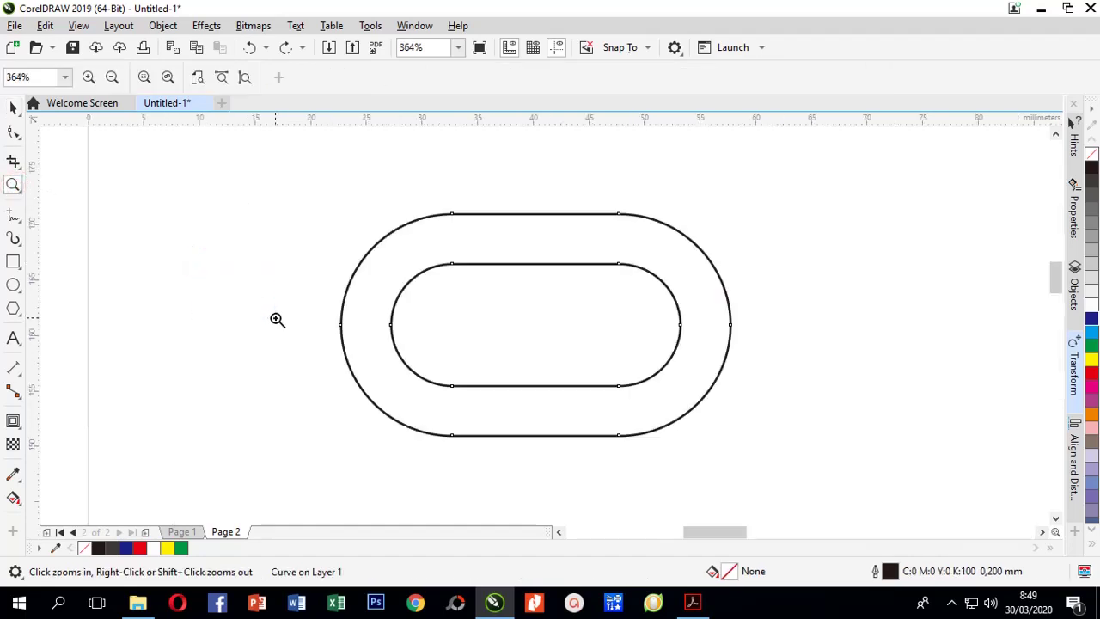
left_click(1076, 530)
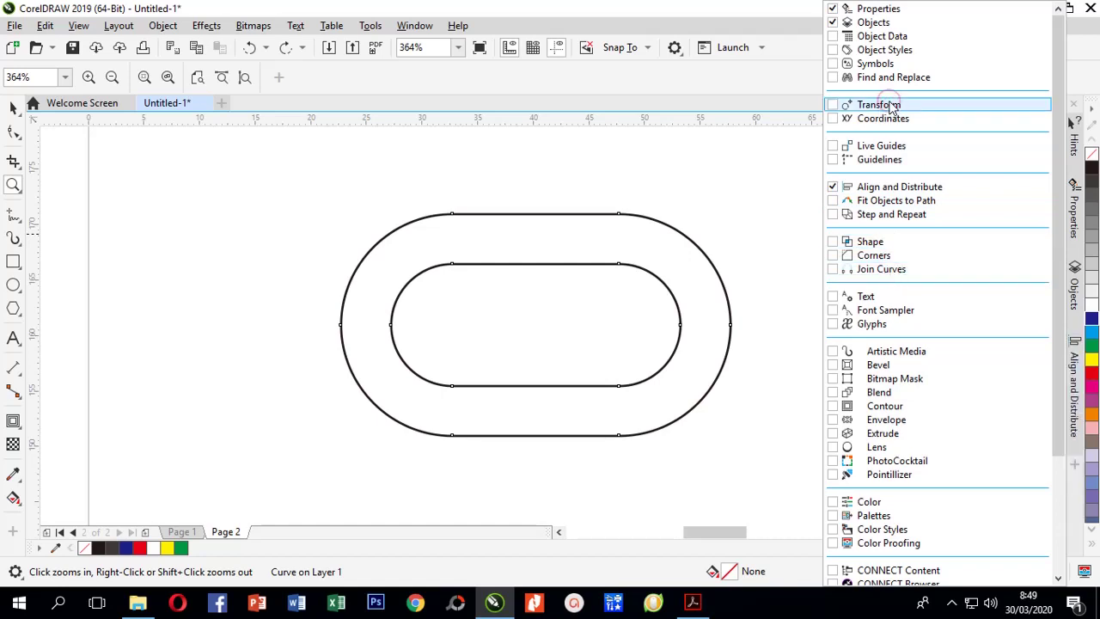
left_click(891, 107)
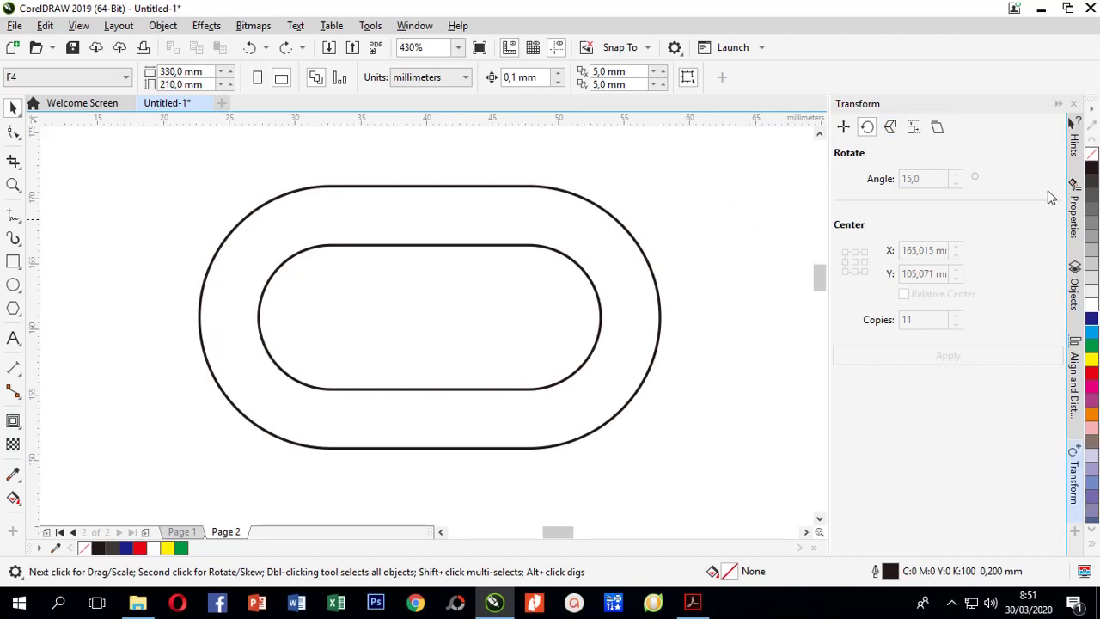
left_click(414, 25)
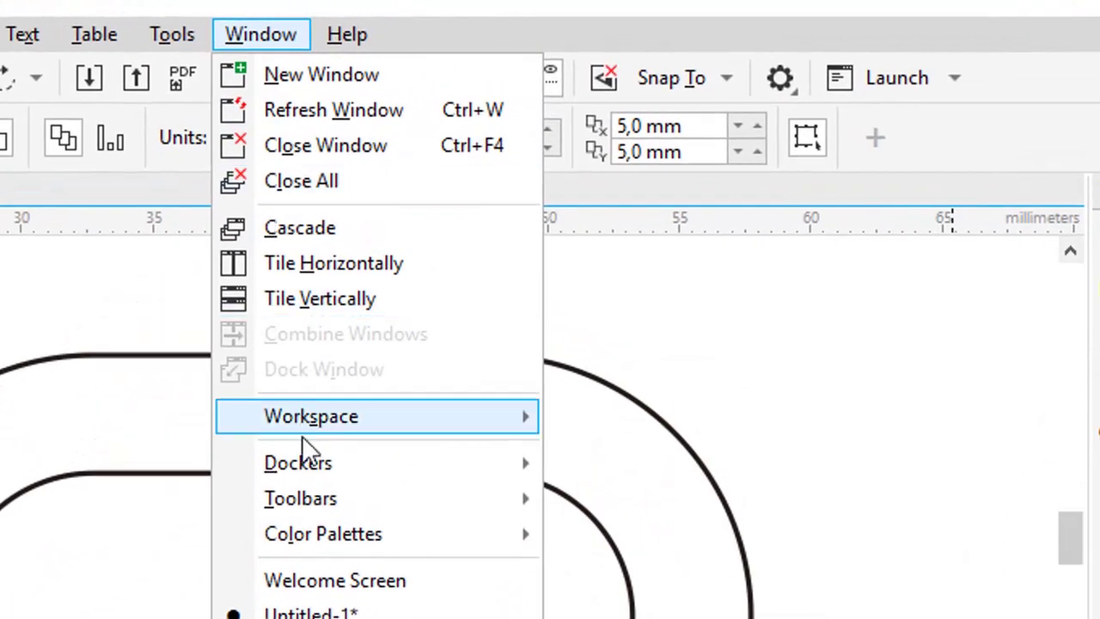
mouse_move(355, 413)
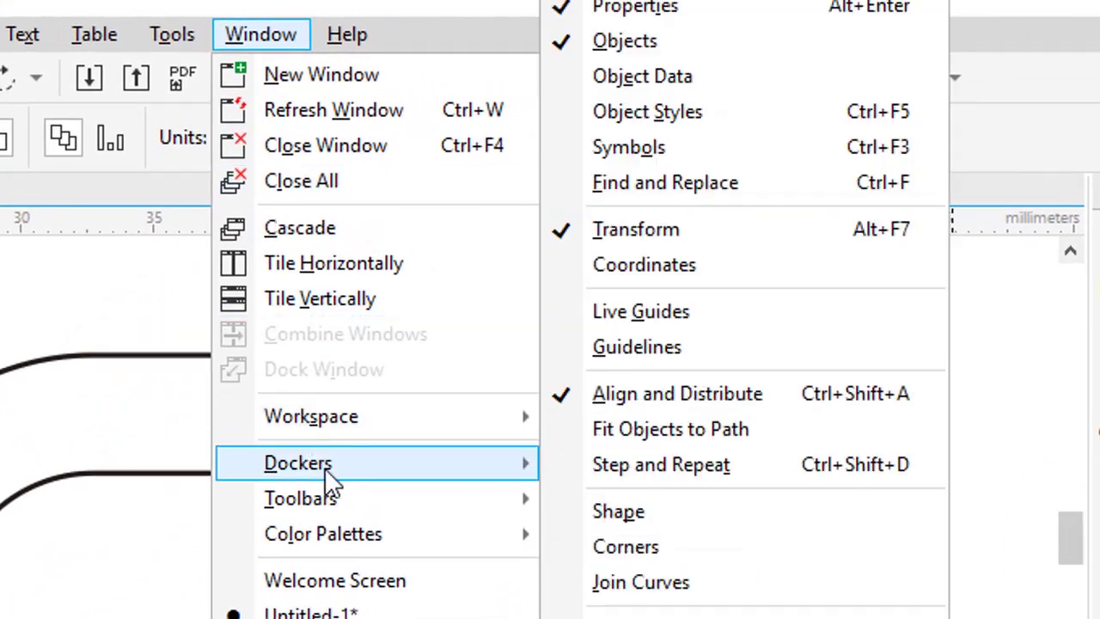
left_click(653, 232)
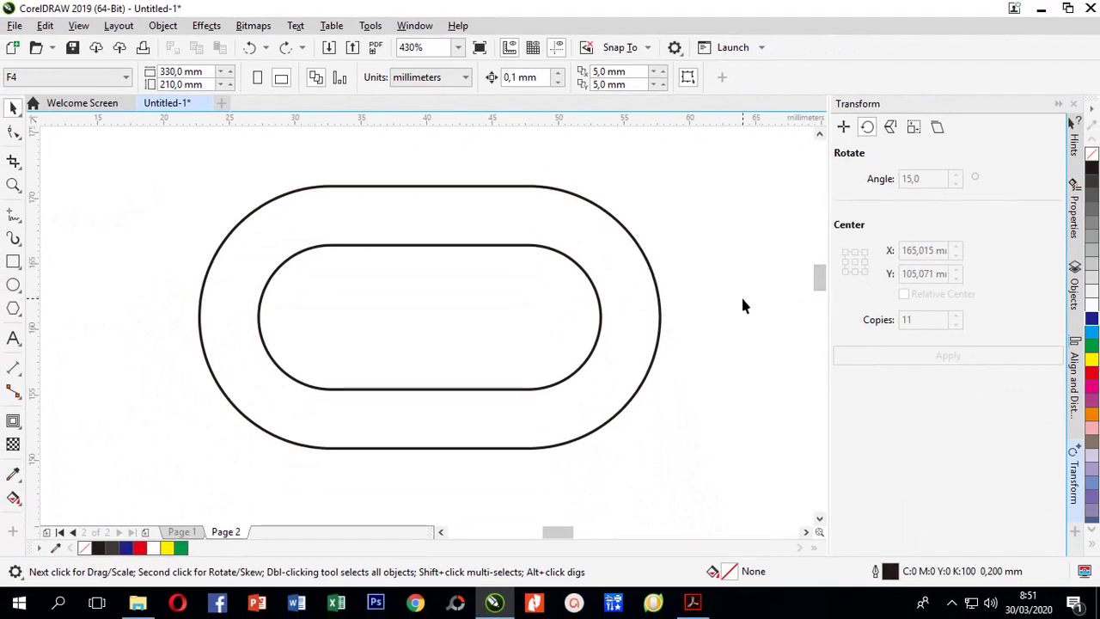
Make one copy of the link at a relative position of X 0 mm and Y -180 mm, using the bottom-centre reference point.
left_click(411, 239)
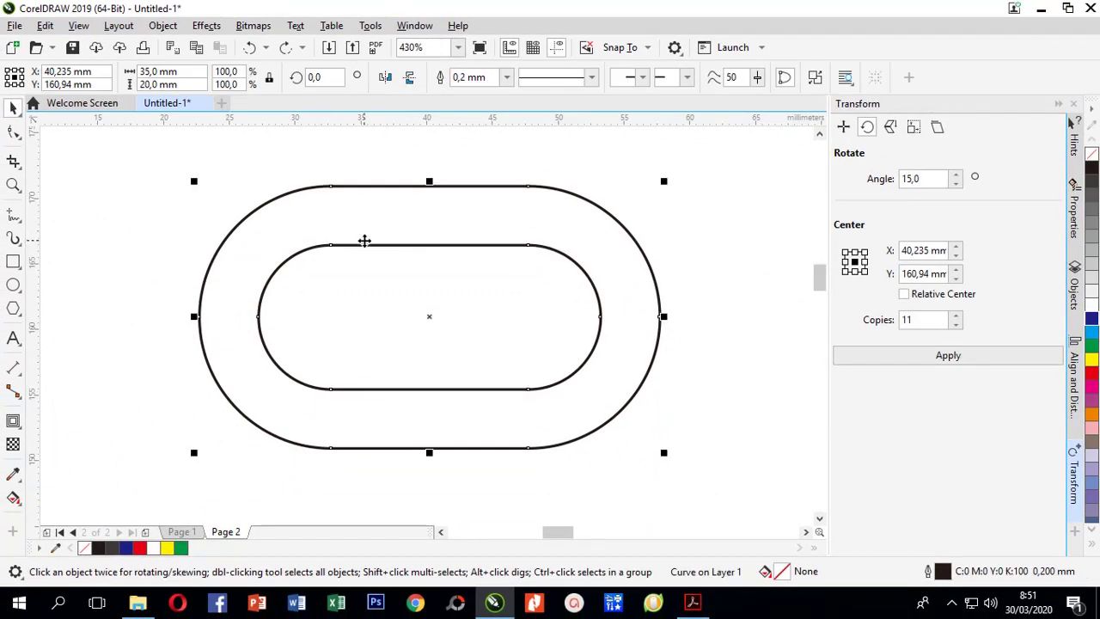
scroll(353, 240, "down", 5)
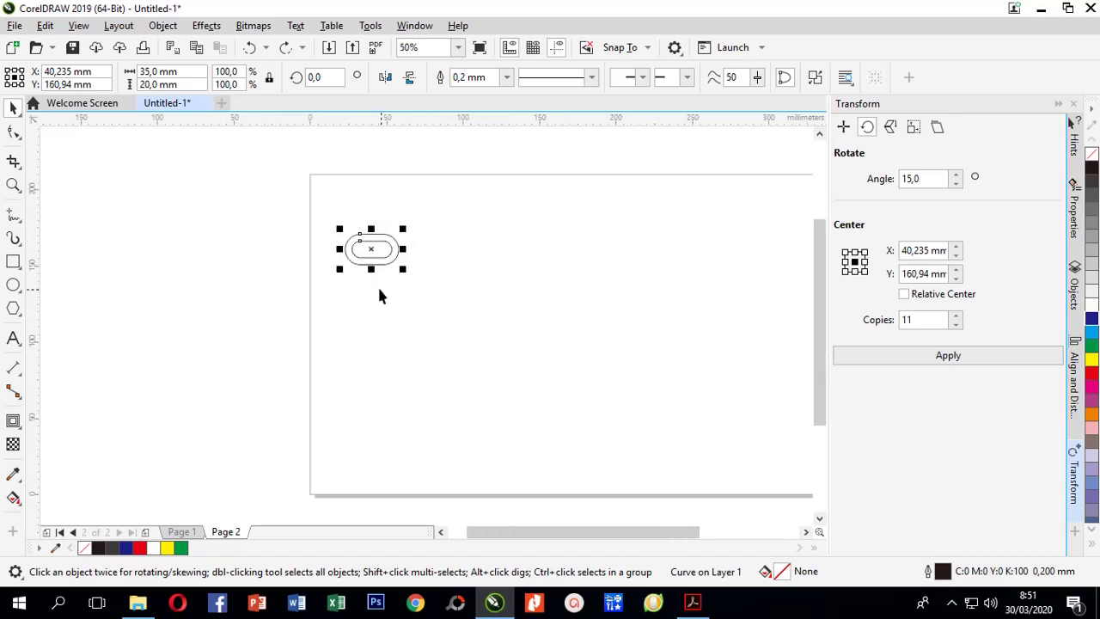
left_click(366, 295)
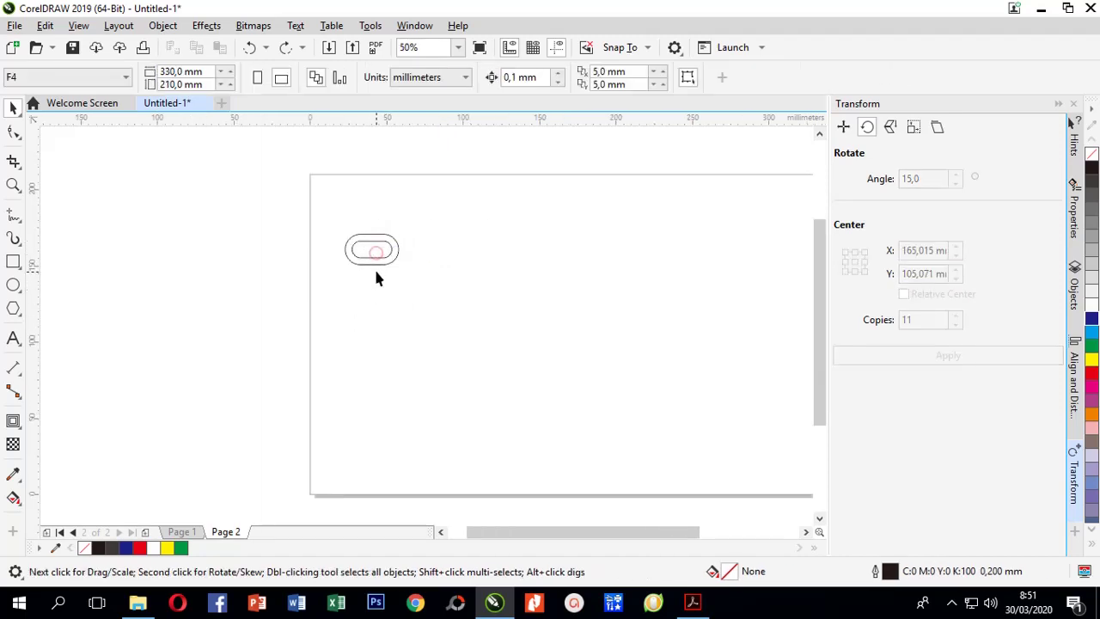
left_click(368, 267)
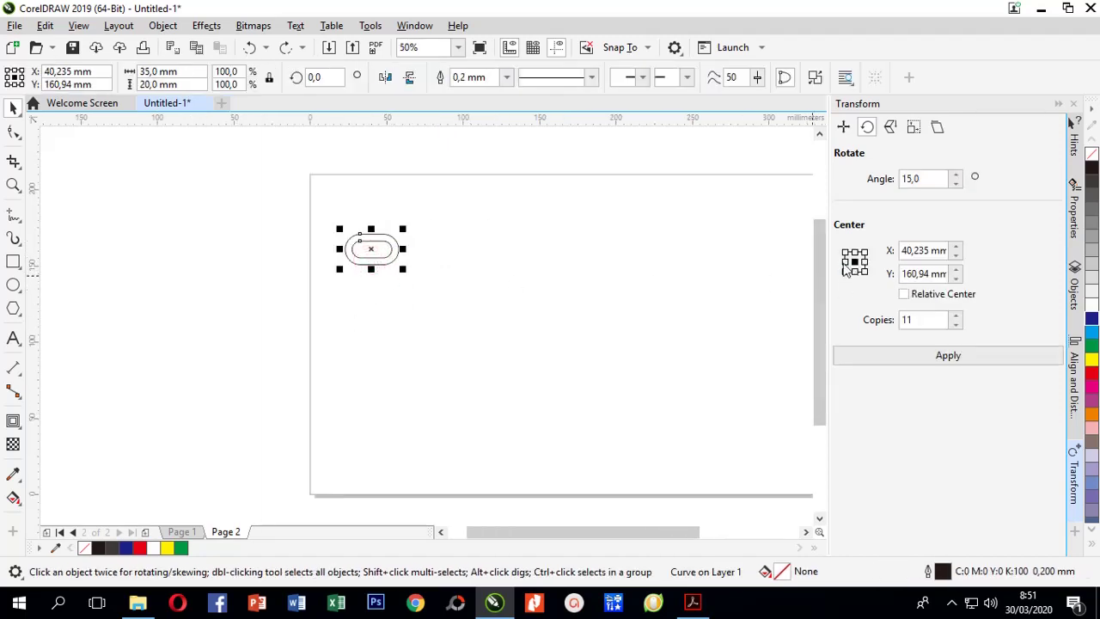
left_click(843, 126)
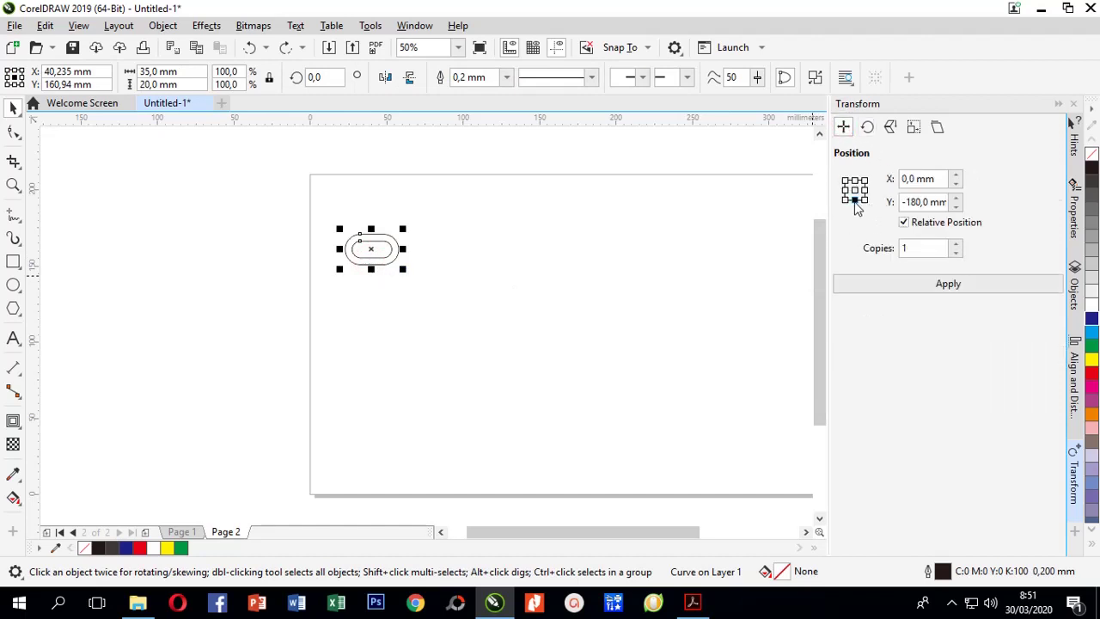
left_click(918, 203)
left_click(949, 286)
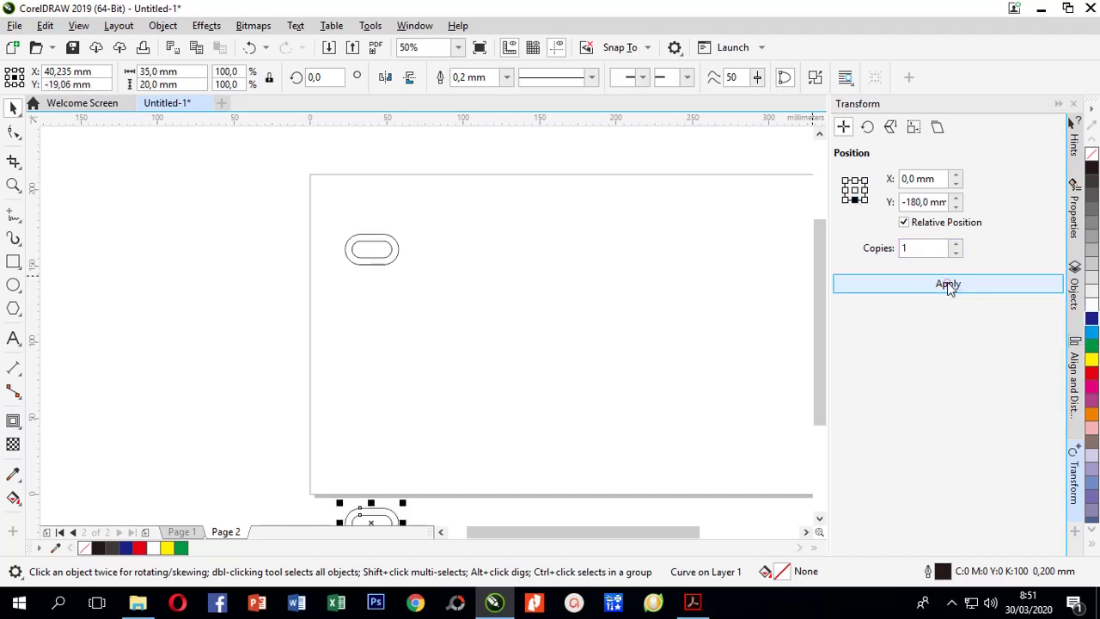
Select both links and set up a 15° rotation about their common centre with 1 copy.
key("h")
left_click_drag(585, 348, 561, 273)
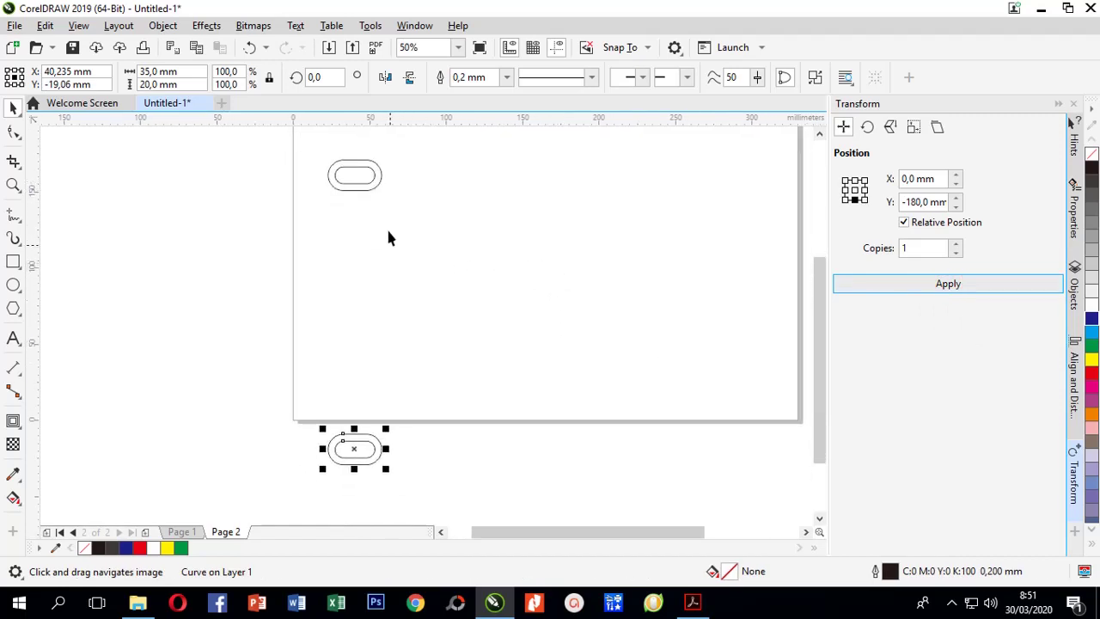
key("space")
left_click(429, 260)
left_click_drag(287, 140, 418, 473)
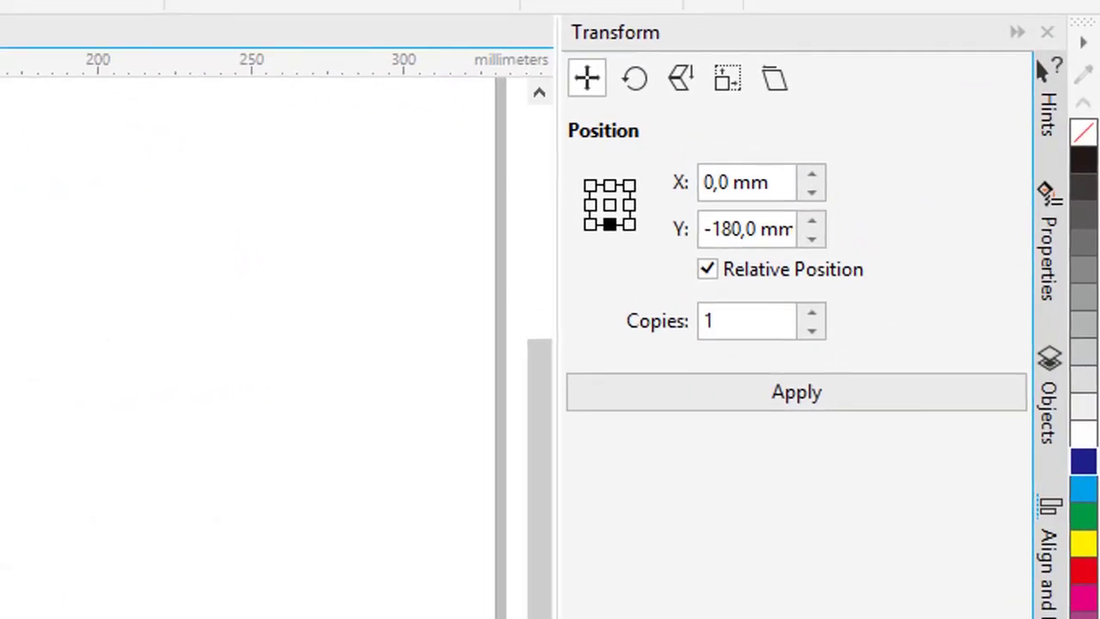
left_click(636, 85)
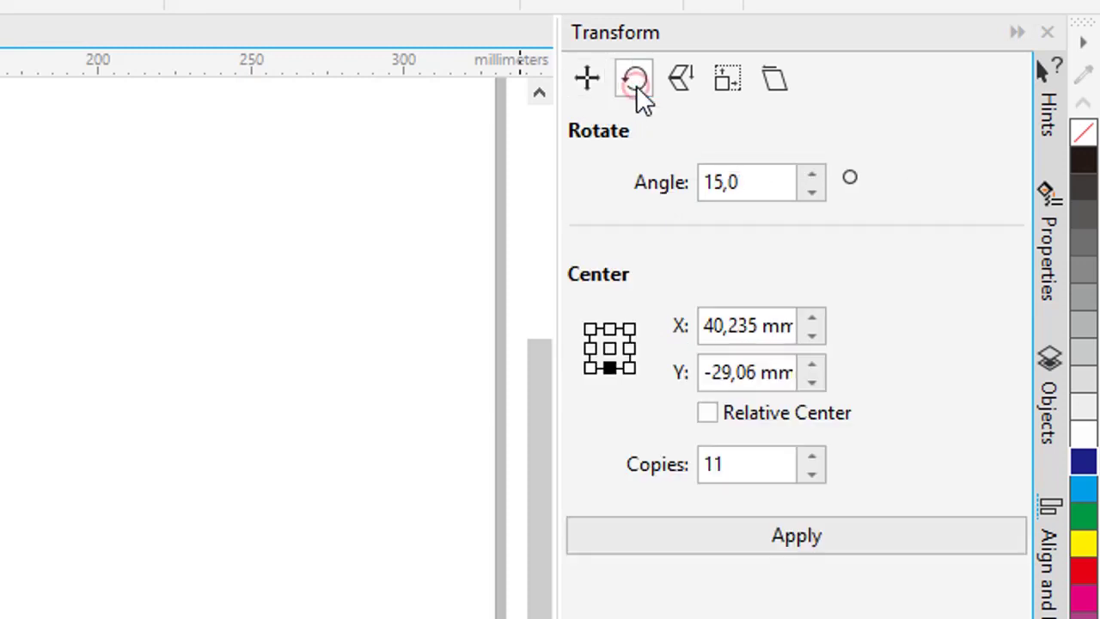
left_click(608, 349)
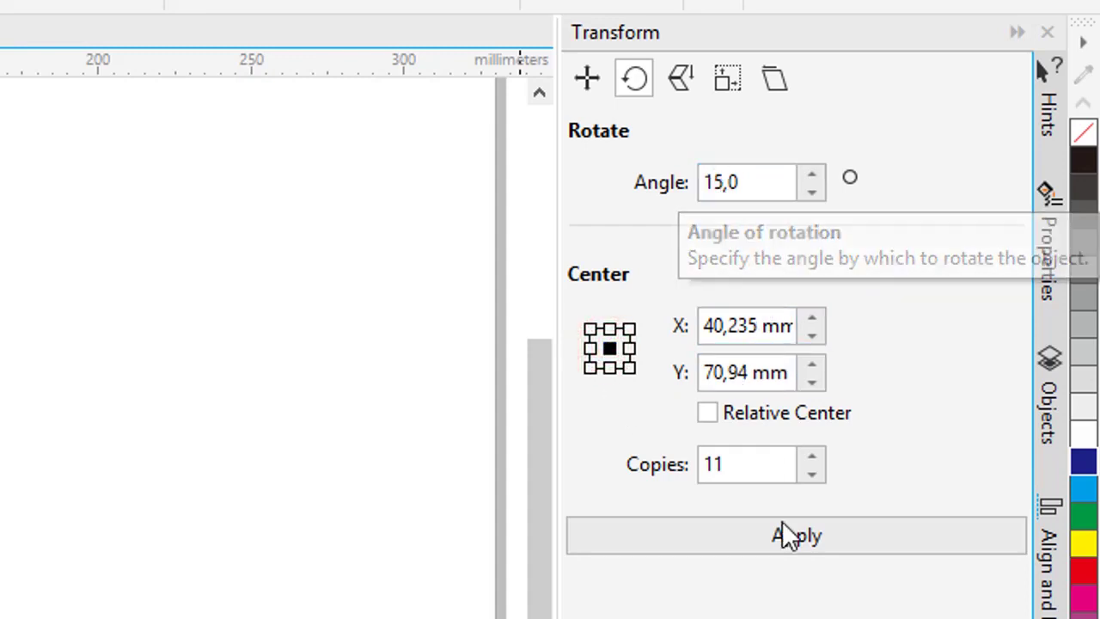
left_click(744, 465)
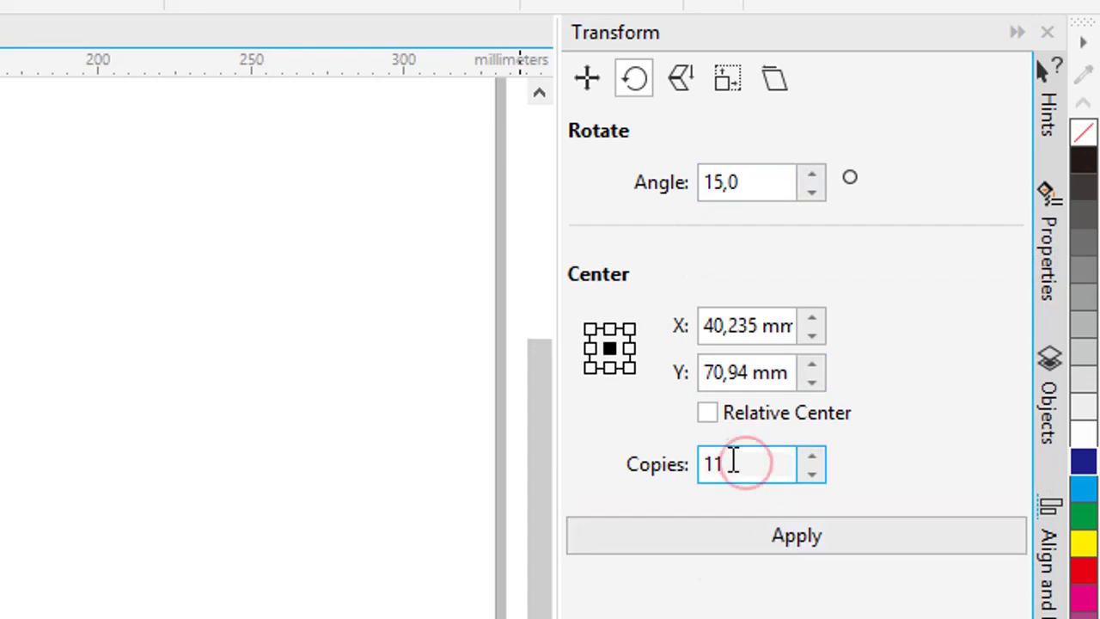
key("BackSpace")
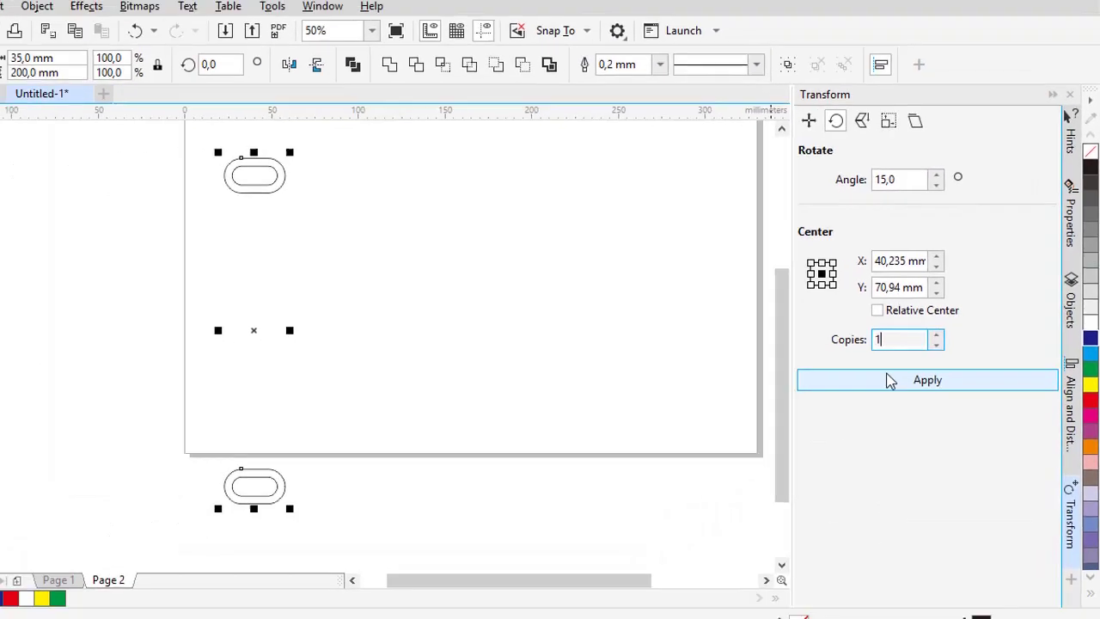
Apply the 15° rotated copy of the two opposite links repeatedly until the links form a closed circular chain.
left_click(891, 381)
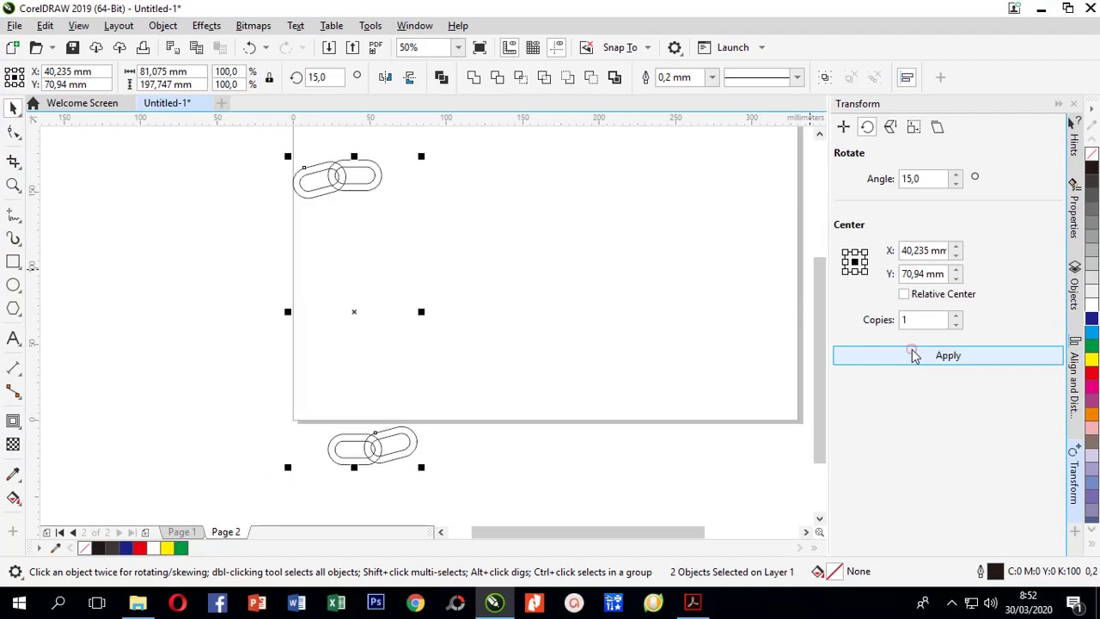
left_click(890, 381)
left_click(890, 381)
left_click(915, 356)
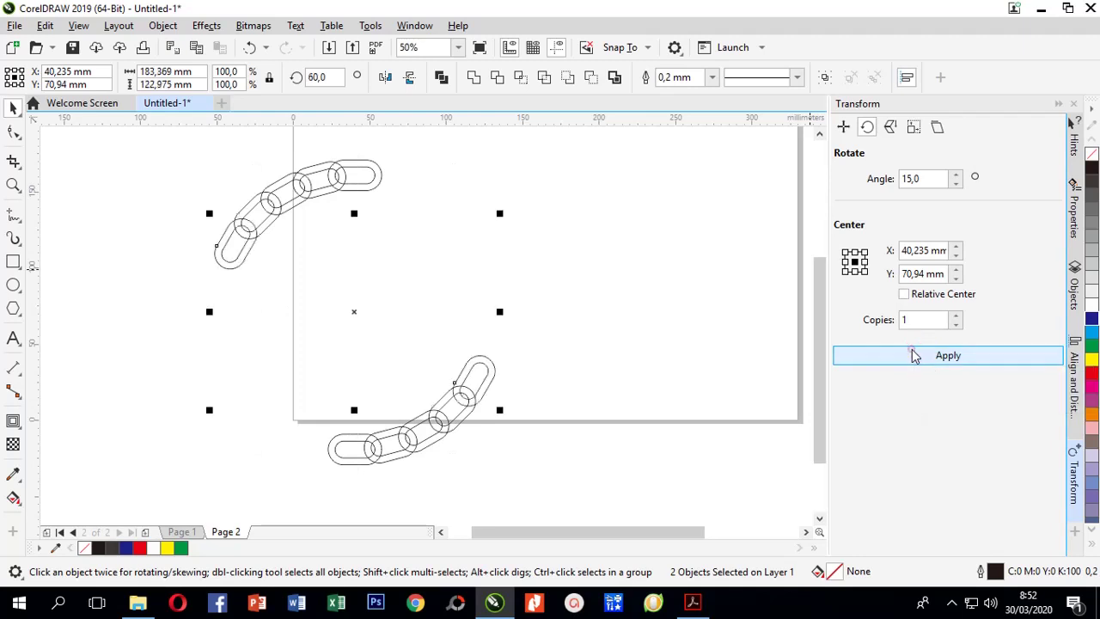
left_click(914, 356)
left_click(915, 355)
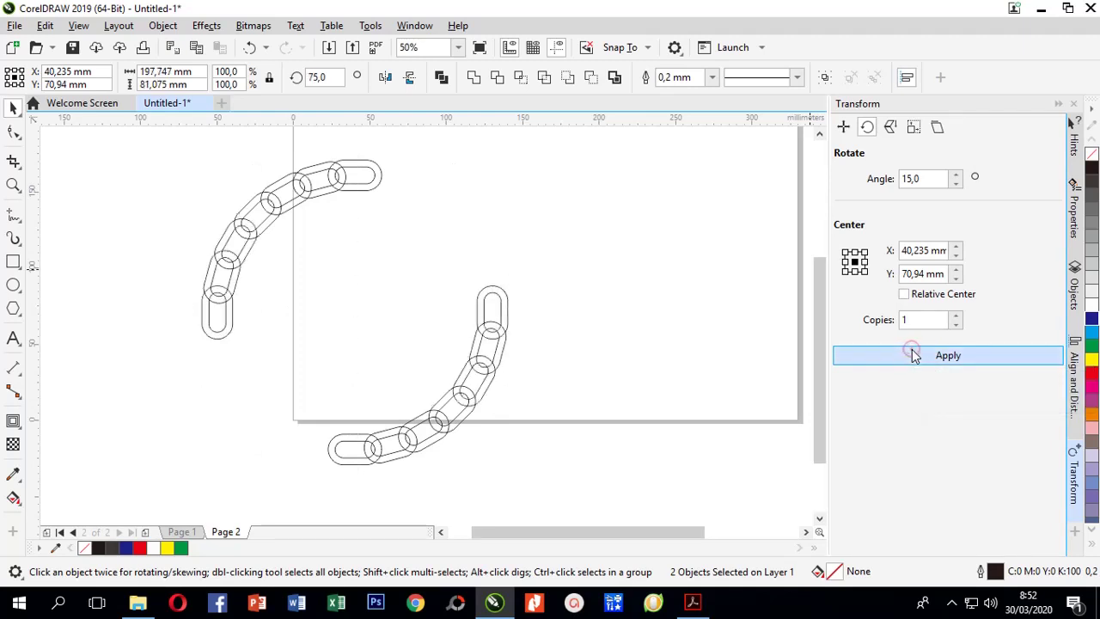
left_click(915, 356)
left_click(915, 356)
left_click(915, 356)
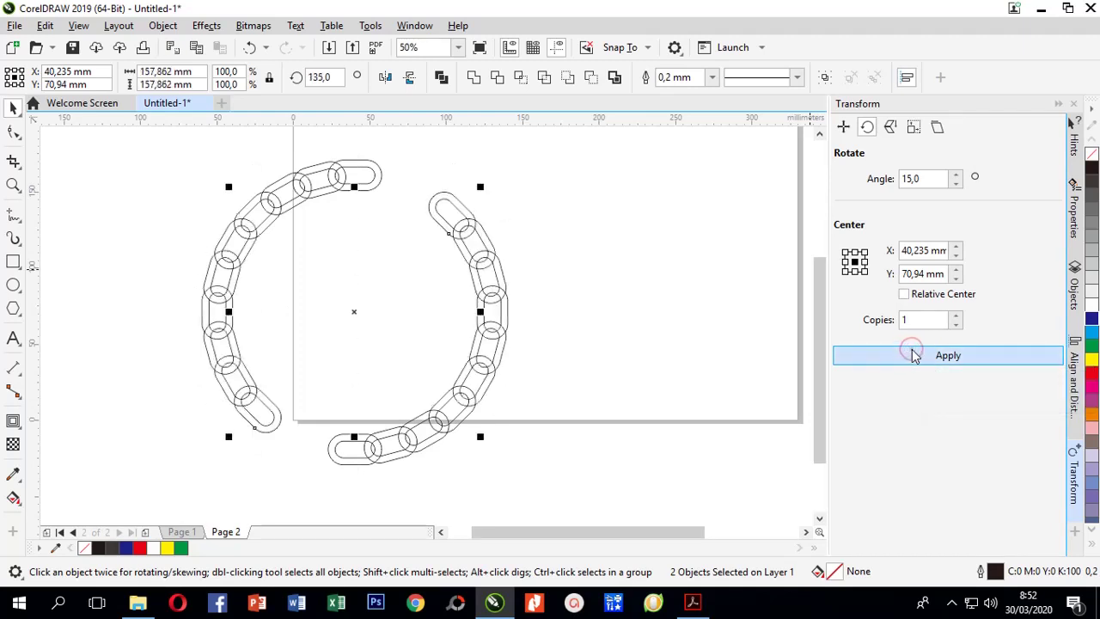
left_click(915, 356)
left_click(915, 356)
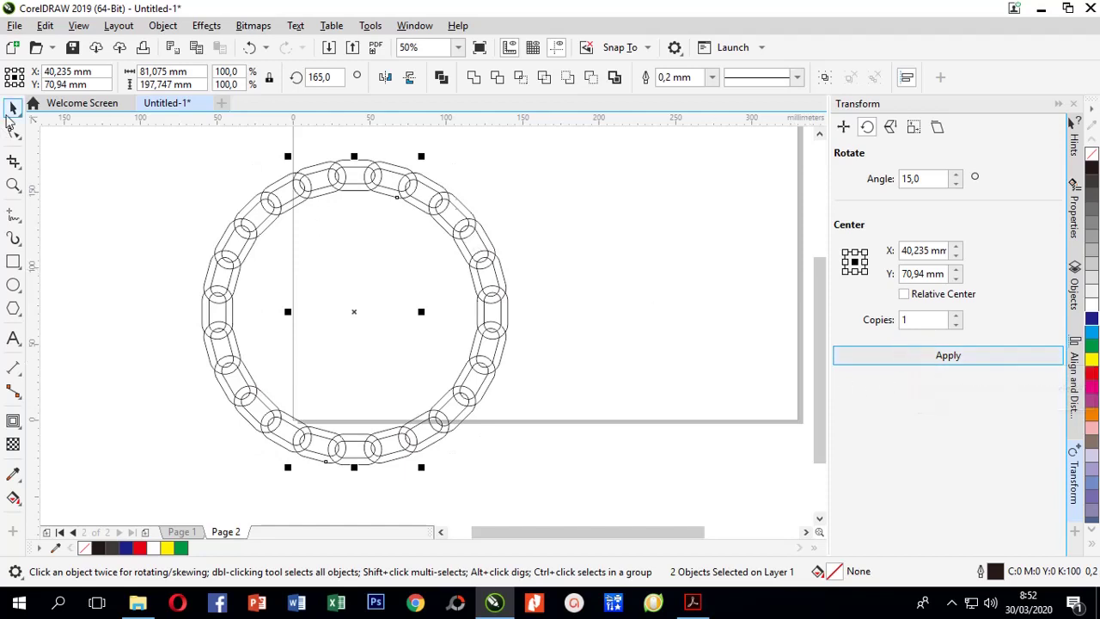
Check a single link by selecting it, and select all the links of the circular chain.
left_click(72, 166)
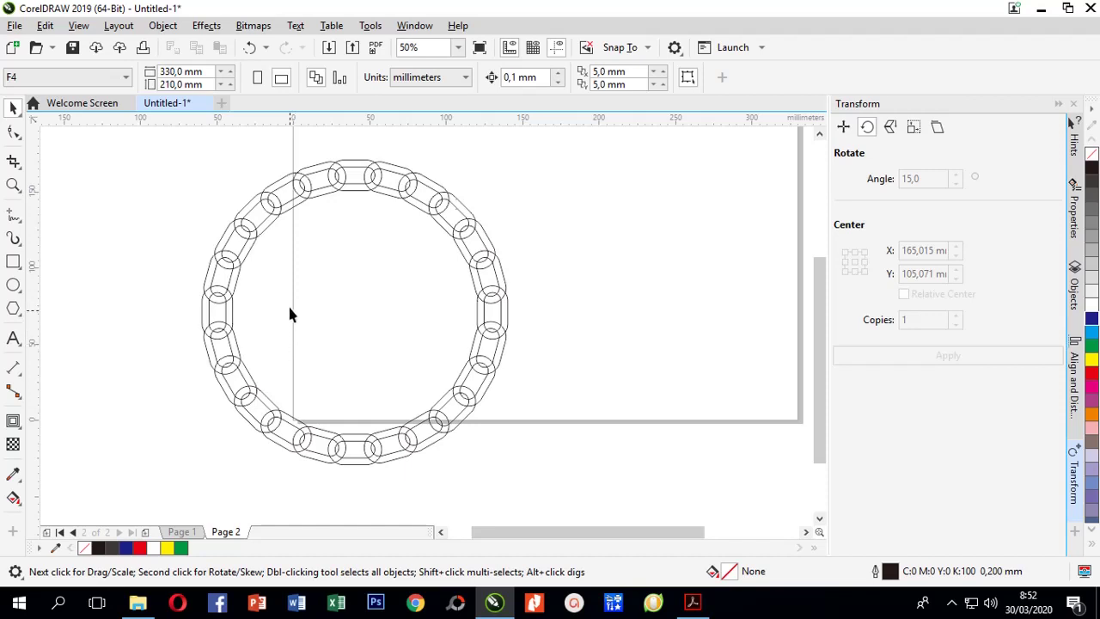
left_click(287, 213)
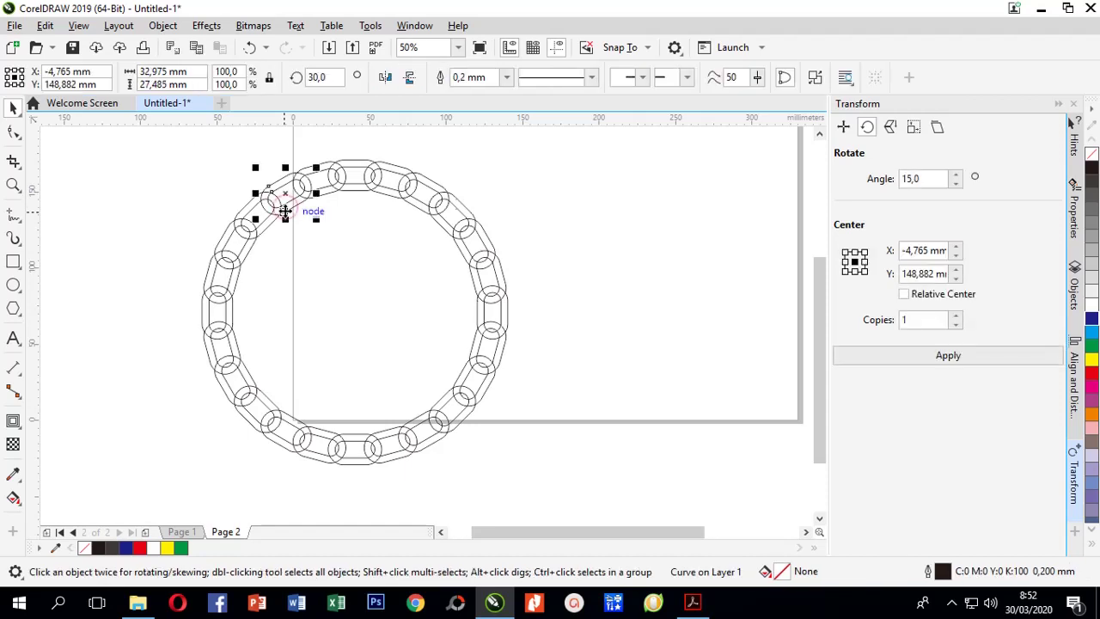
left_click_drag(148, 149, 537, 490)
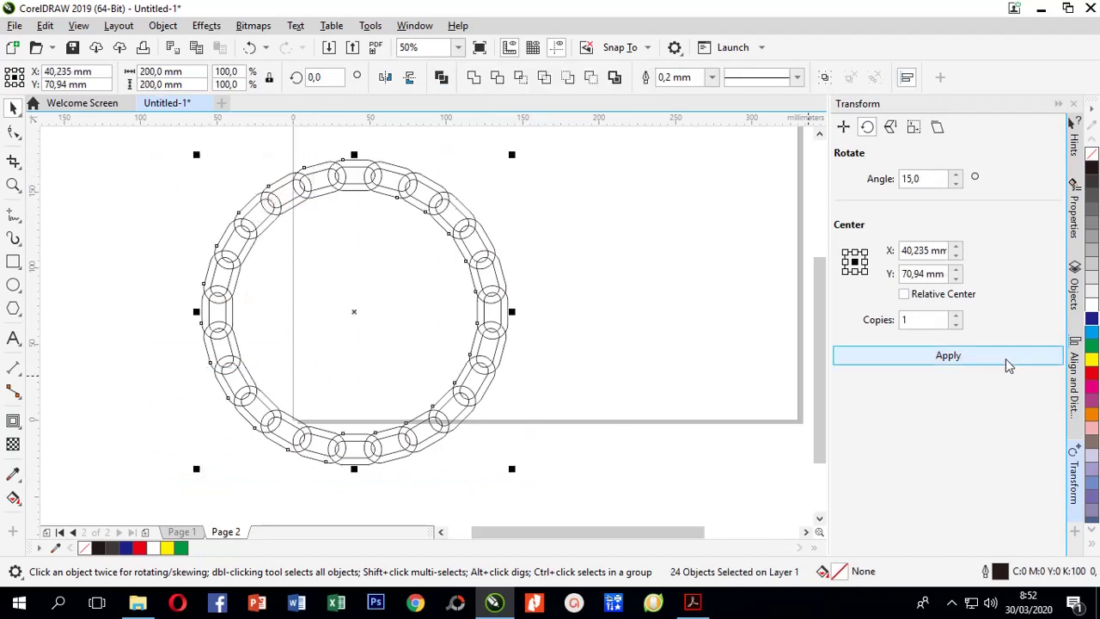
Fill all the links of the circular chain with blue.
left_click(1091, 319)
left_click(692, 323)
scroll(279, 228, "up", 6)
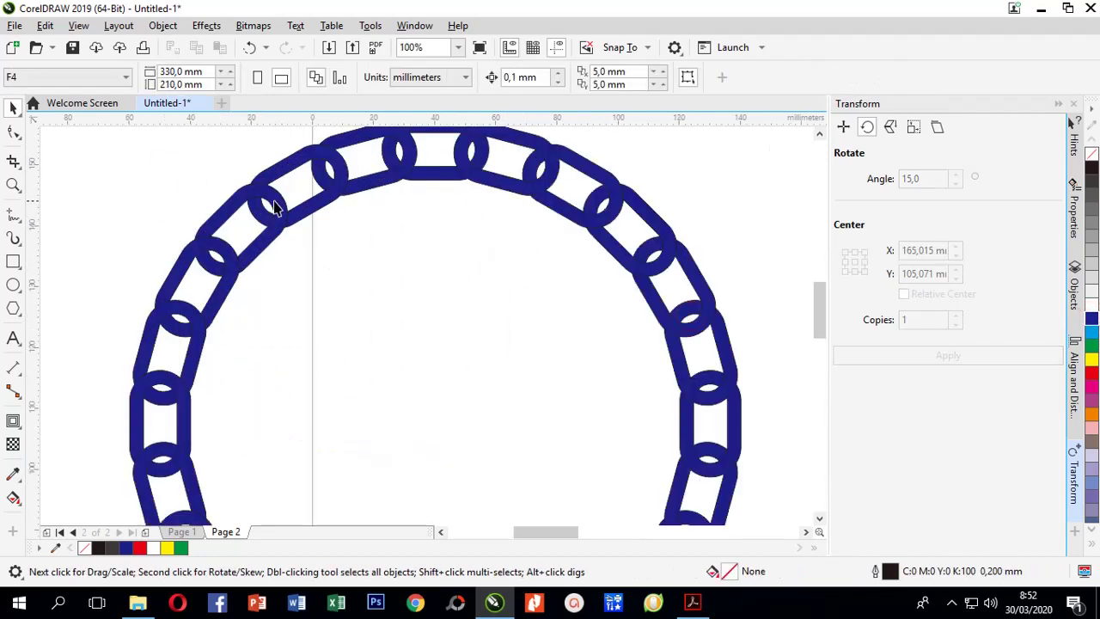
scroll(268, 222, "down", 2)
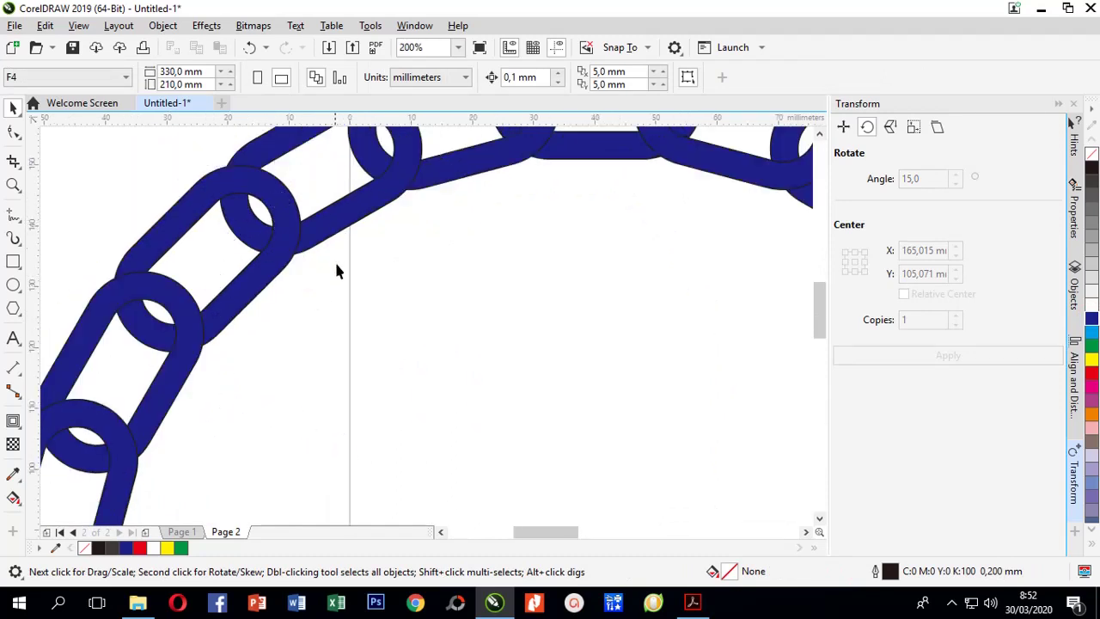
Fill the single link at the chain's upper left with red and examine how it overlaps its neighbours.
left_click(258, 287)
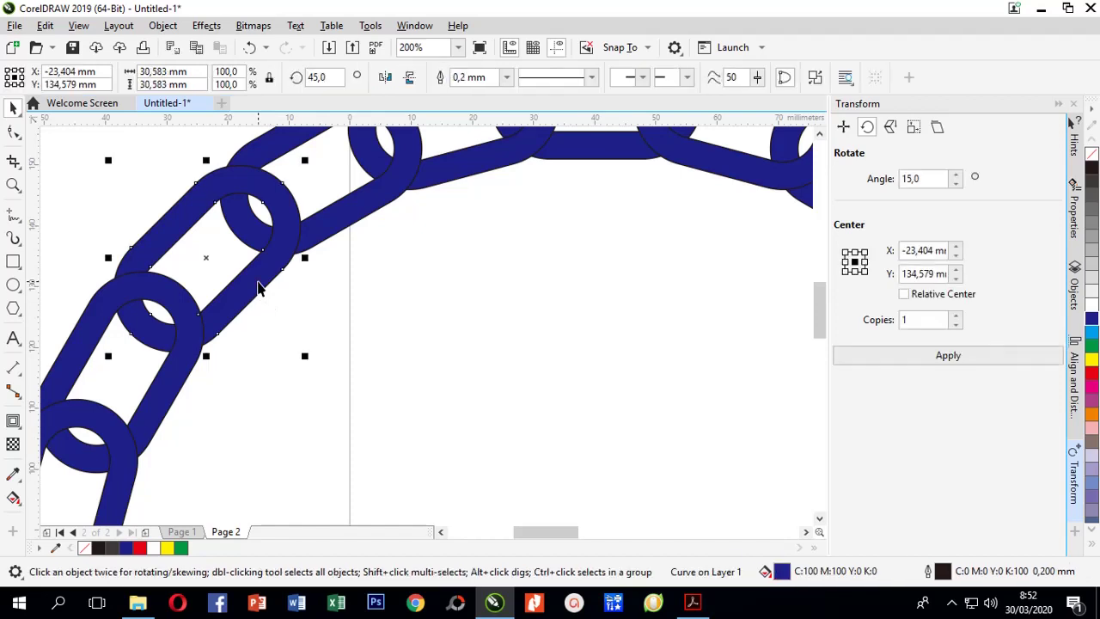
left_click(1092, 372)
left_click(588, 370)
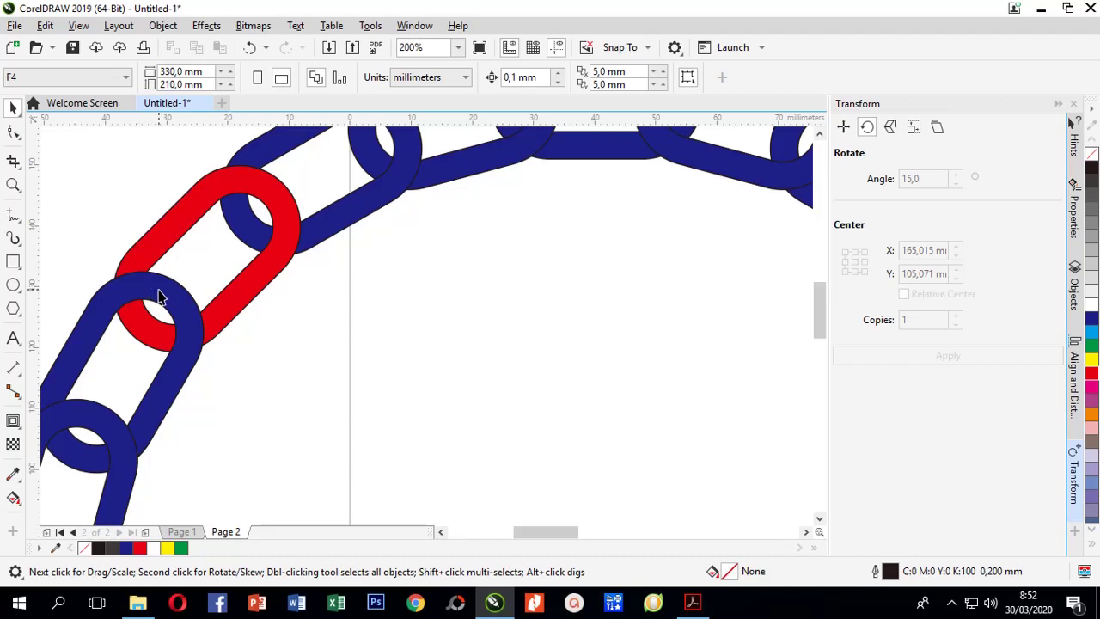
scroll(159, 296, "down", 2)
scroll(159, 297, "up", 2)
scroll(189, 352, "down", 2)
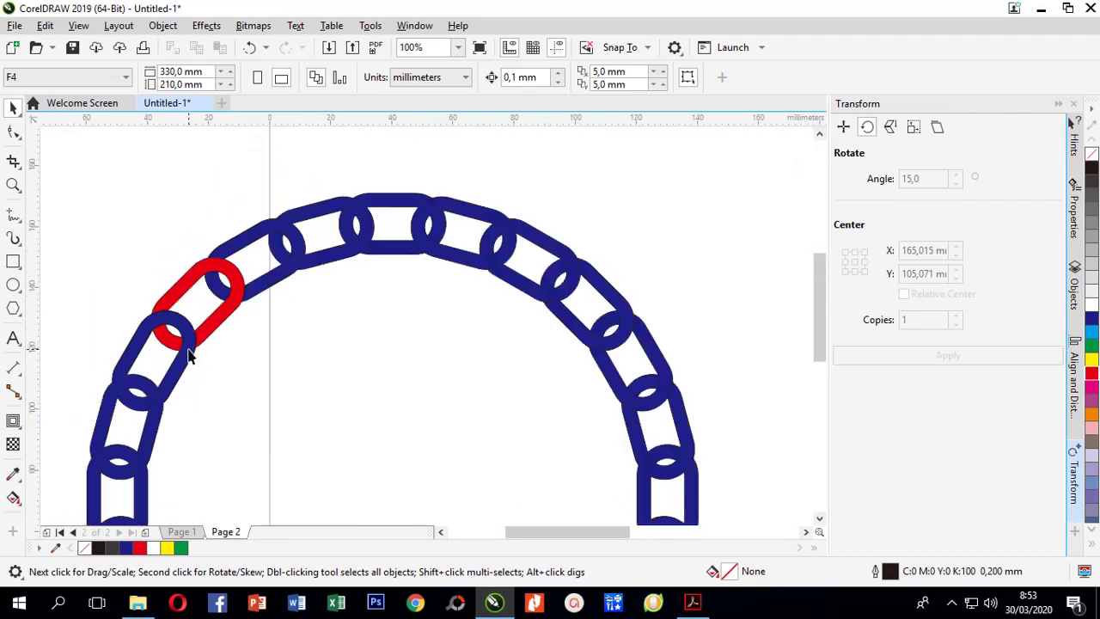
key("h")
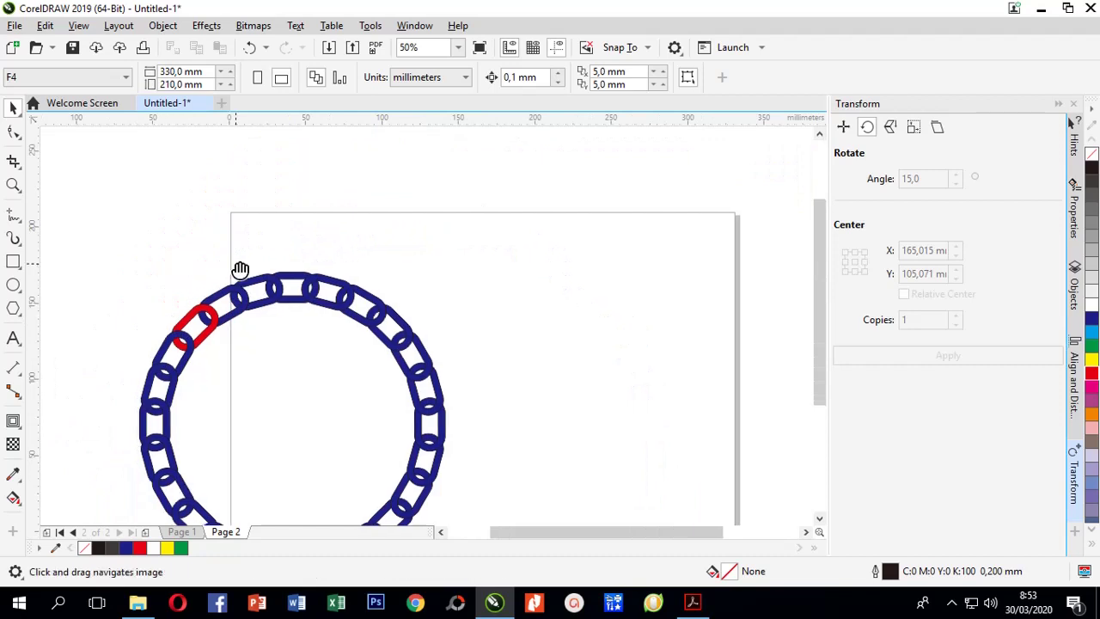
left_click_drag(241, 270, 317, 173)
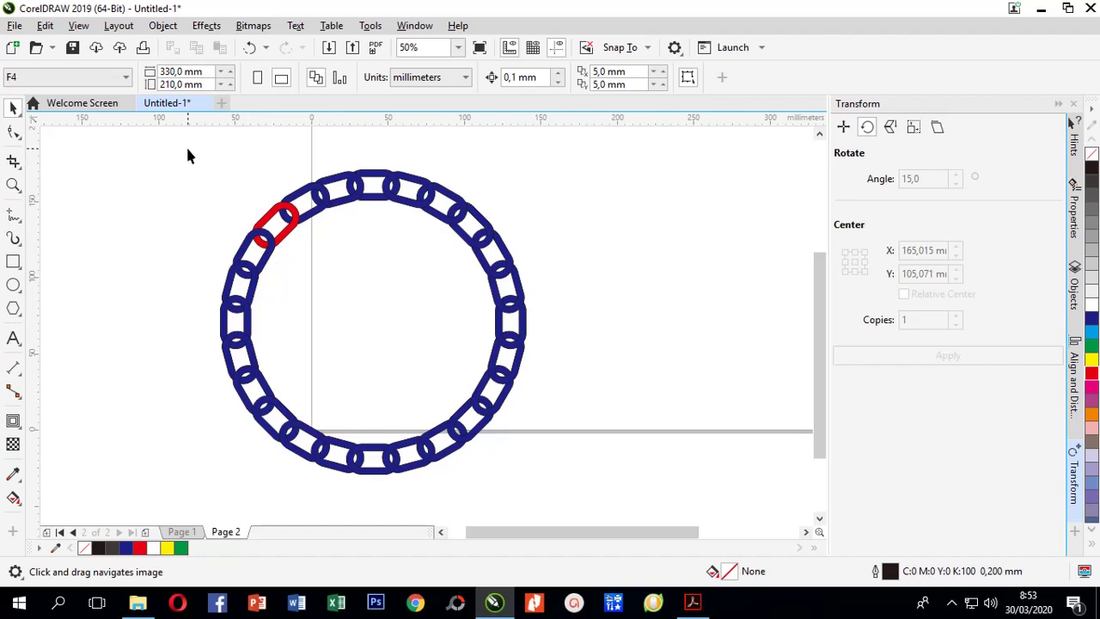
Remove the fill from all the links of the circular chain.
left_click_drag(201, 199, 564, 491)
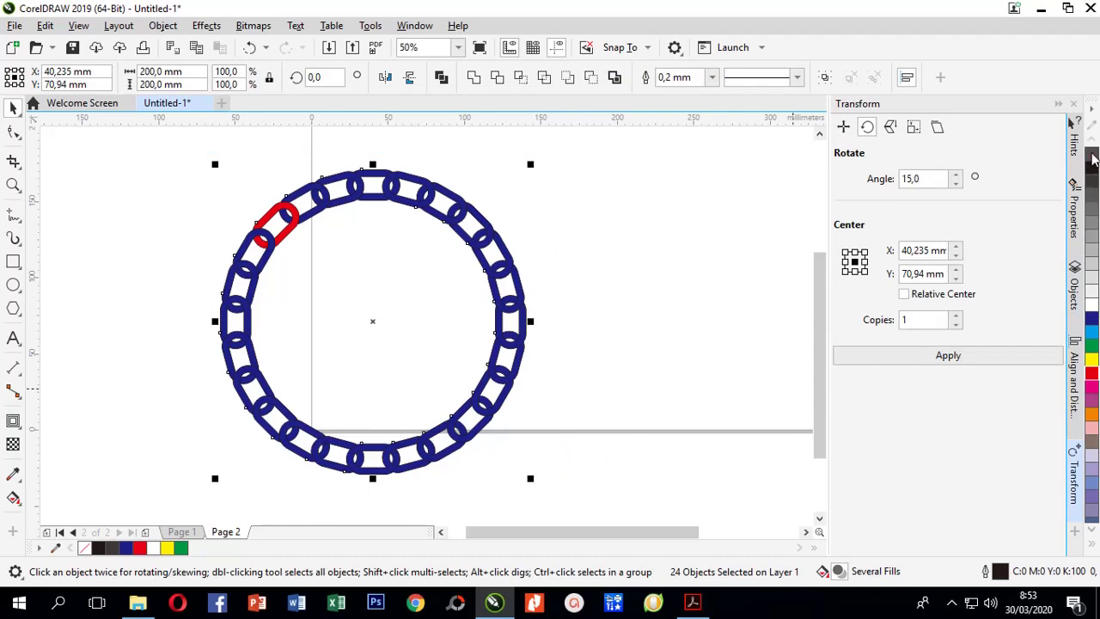
left_click(1091, 155)
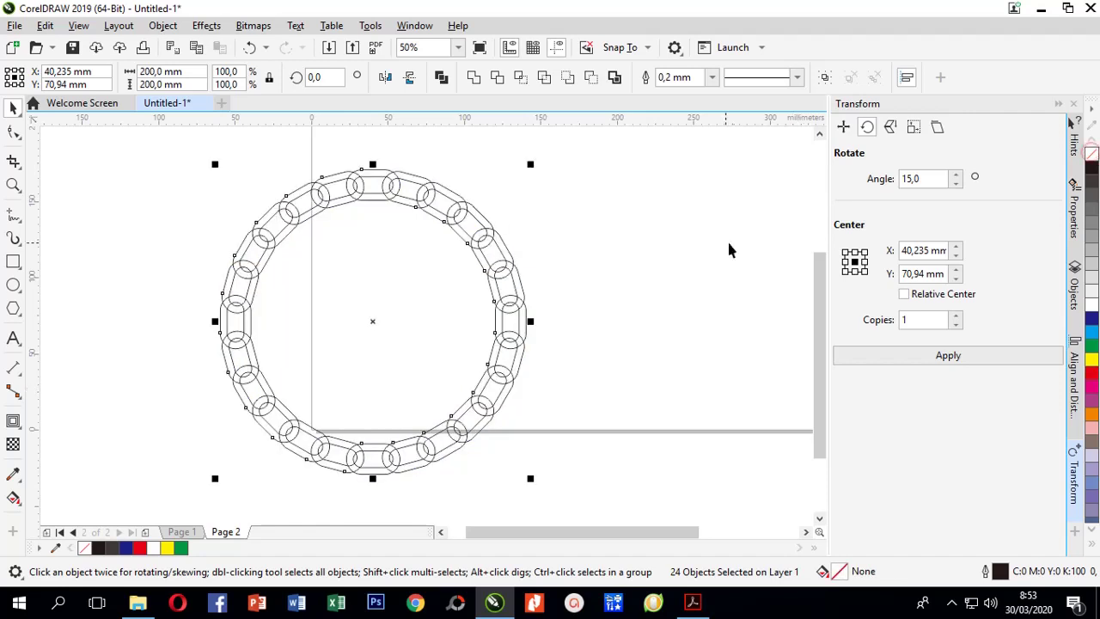
left_click(683, 251)
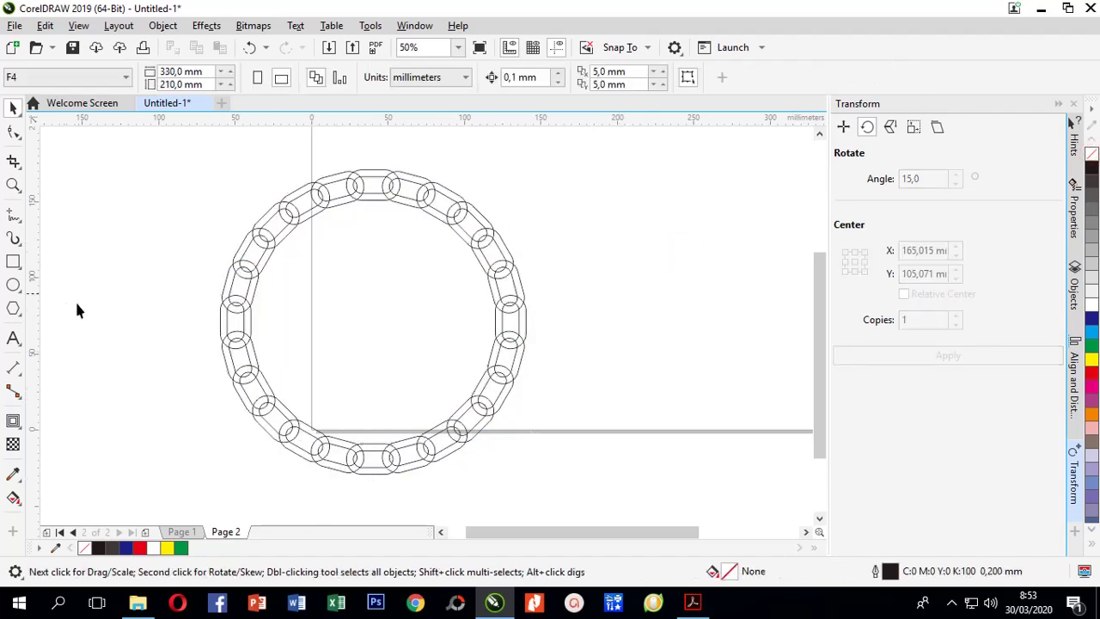
Collapse the Transform docker and delete the seven links on the left side of the circular chain.
left_click(1071, 104)
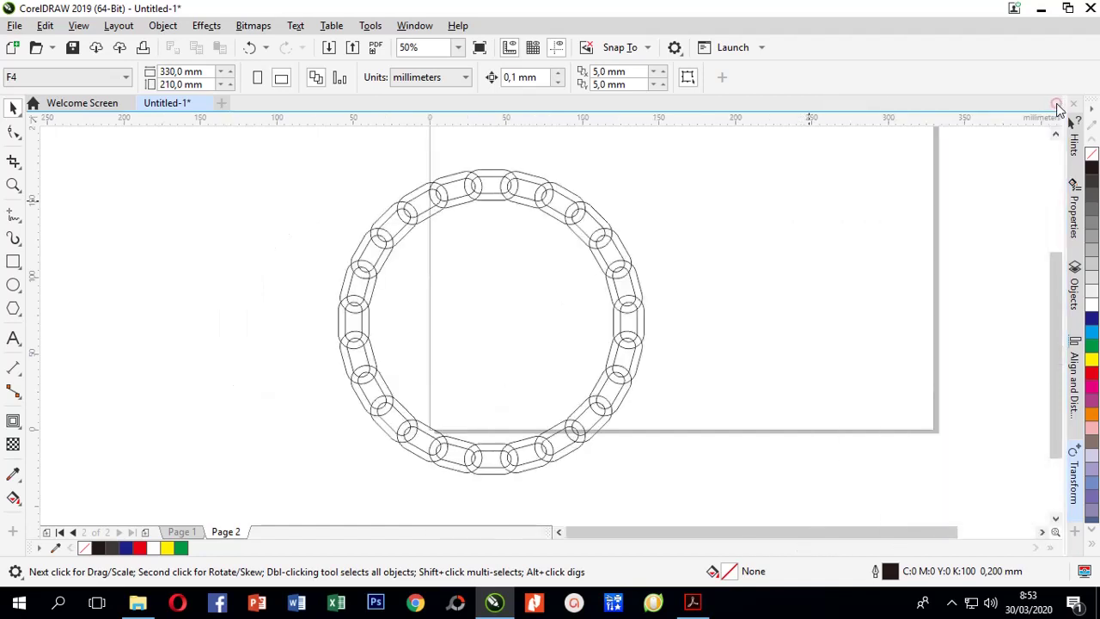
left_click(13, 185)
left_click_drag(305, 164, 654, 475)
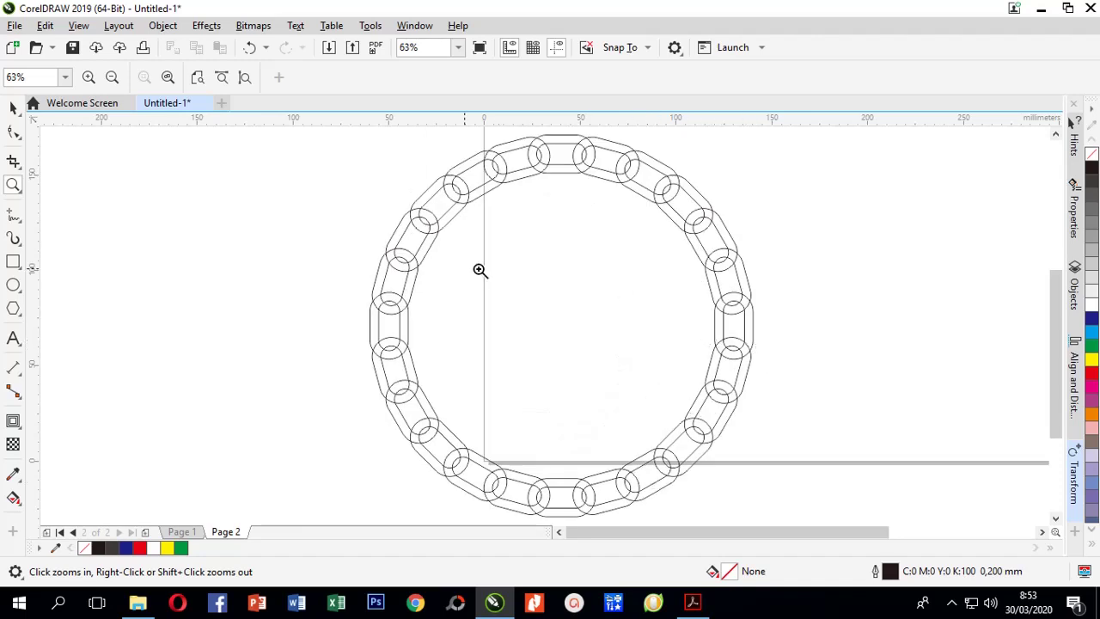
left_click(13, 108)
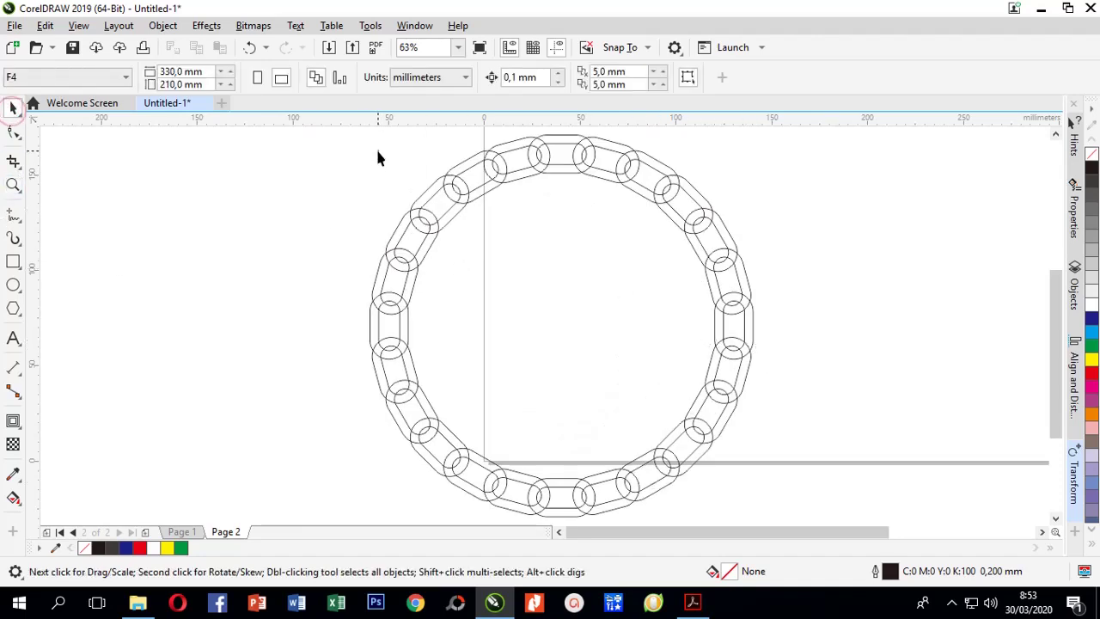
left_click_drag(336, 146, 504, 493)
scroll(497, 465, "up", 2)
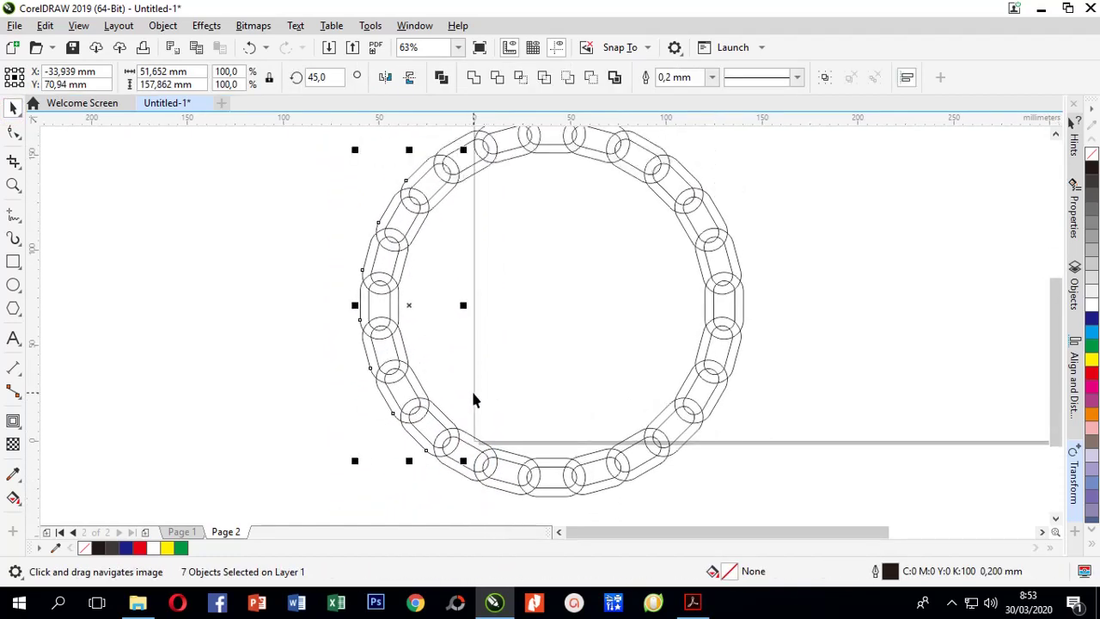
key("Delete")
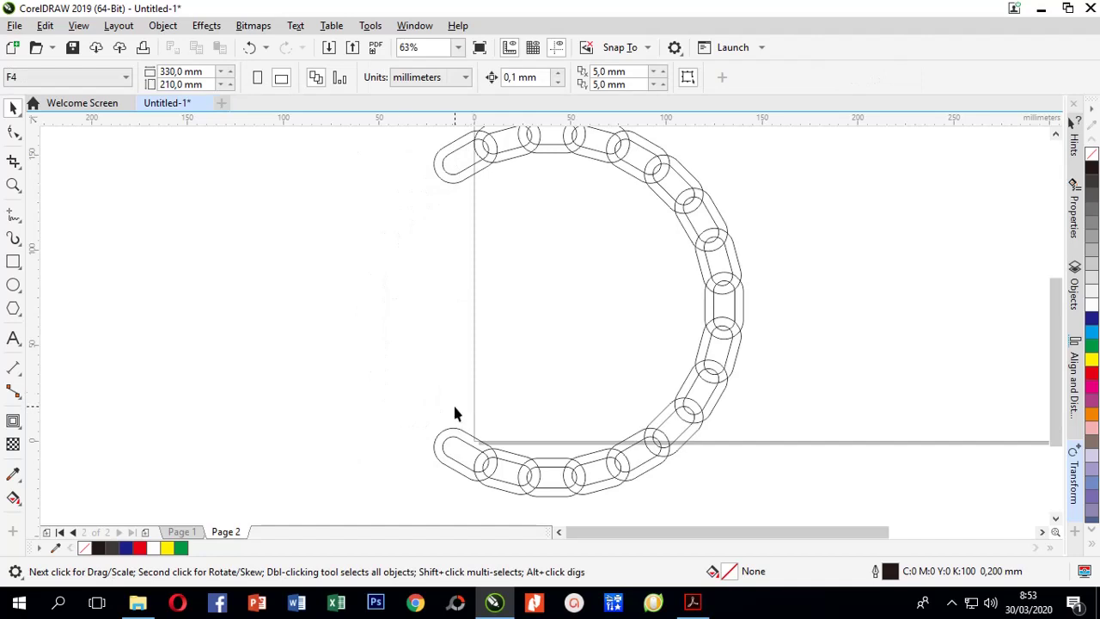
Delete the seven links on the right side of the chain, keeping only the upper and lower arcs.
scroll(381, 332, "down", 2)
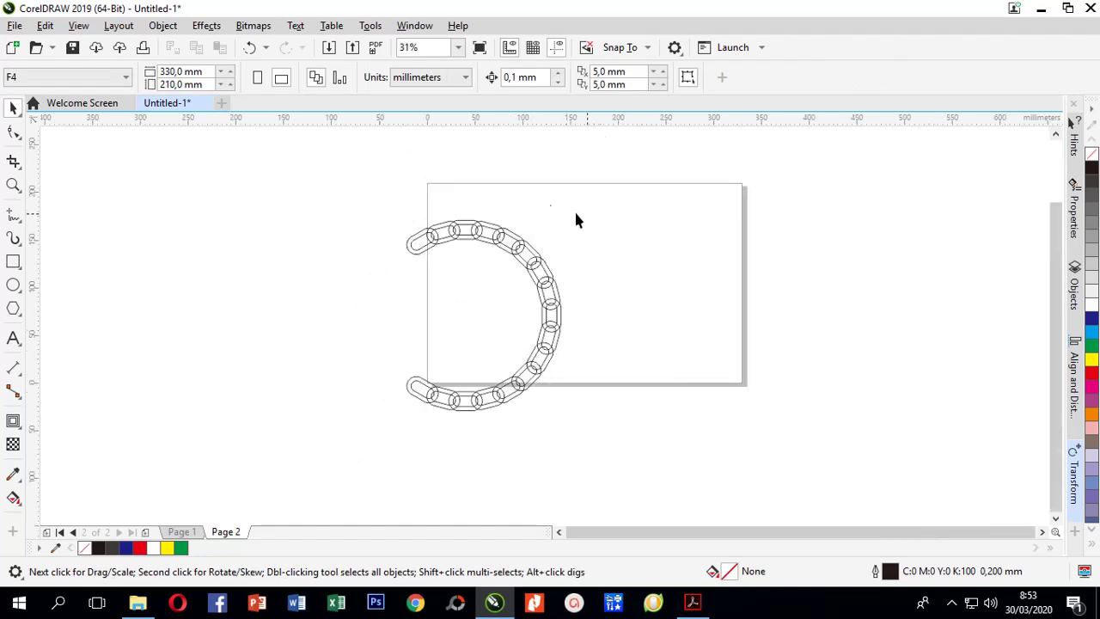
left_click_drag(522, 411, 507, 436)
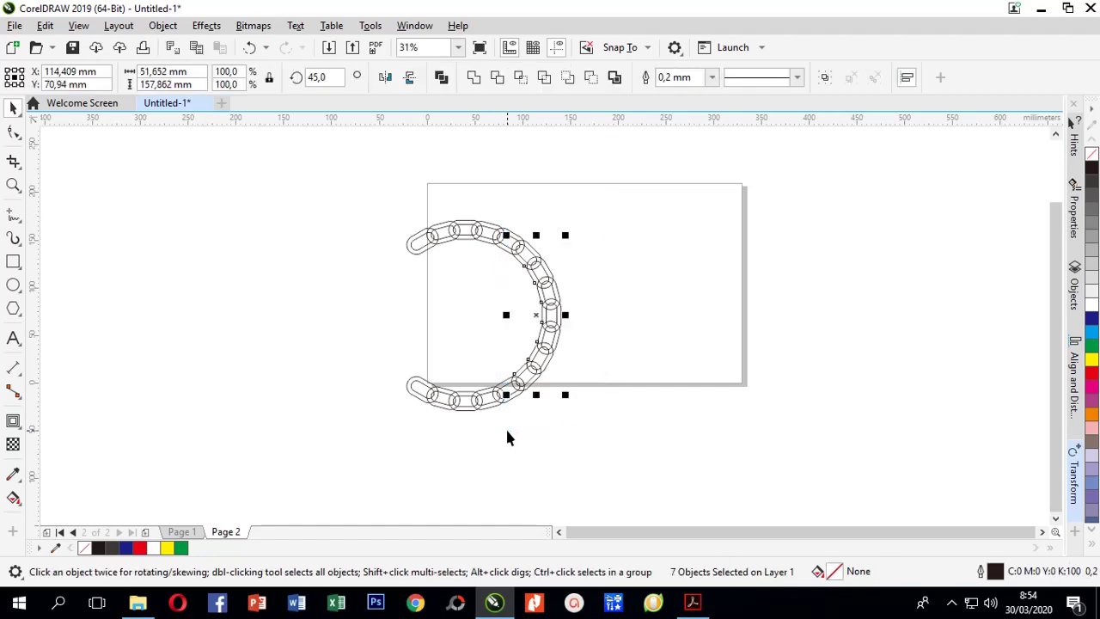
key("Delete")
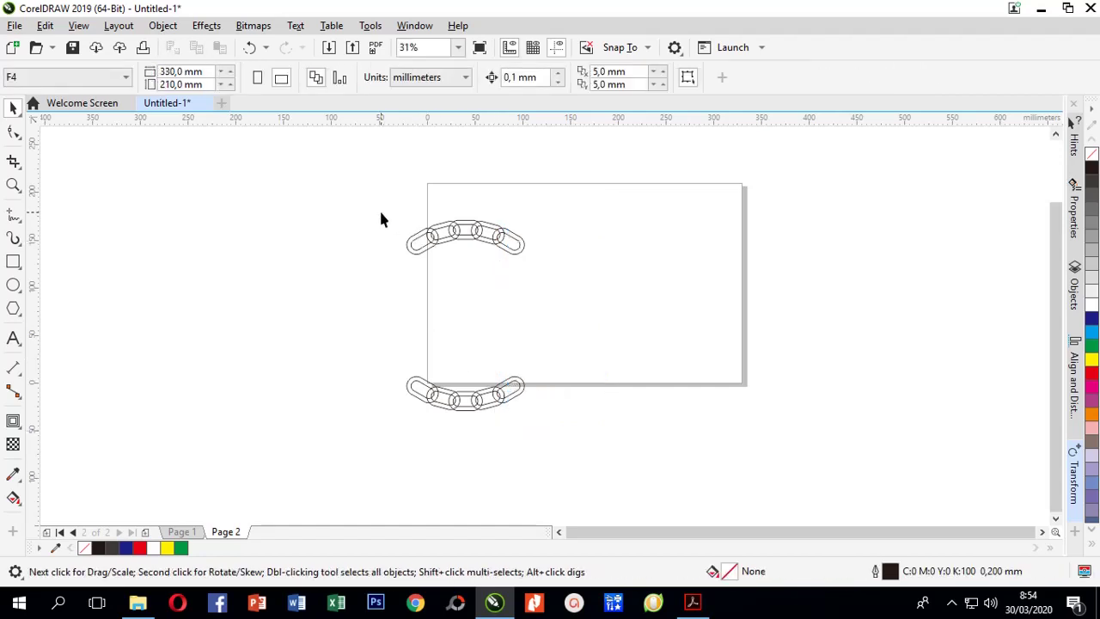
Delete the outermost link at both ends of the upper and lower arcs, keeping three links in each.
left_click(413, 252)
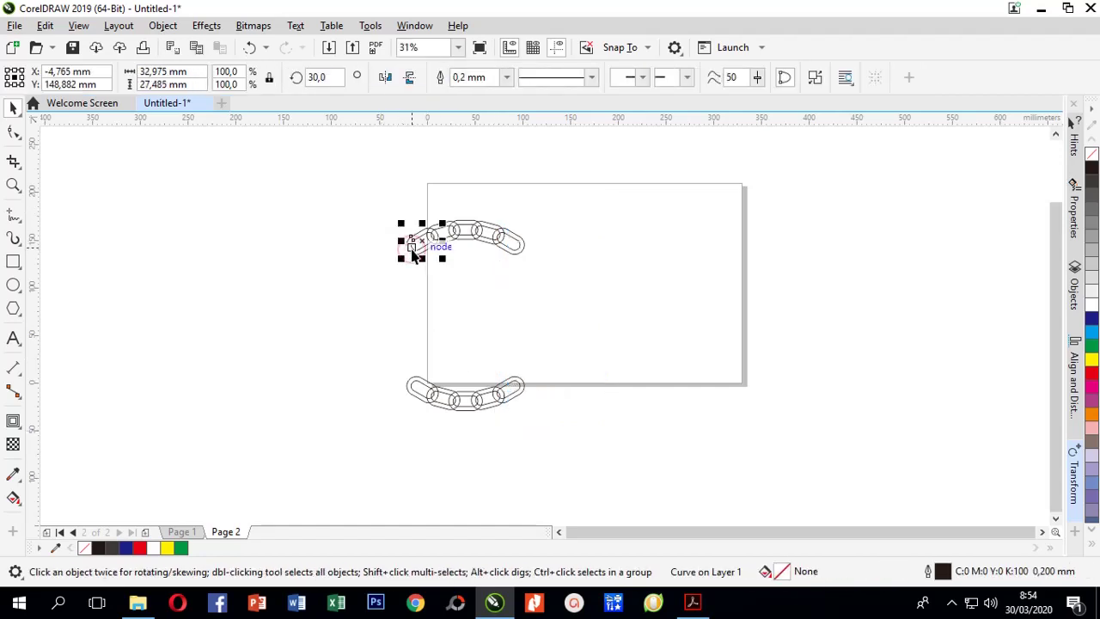
key("Delete")
left_click(422, 382)
key("Delete")
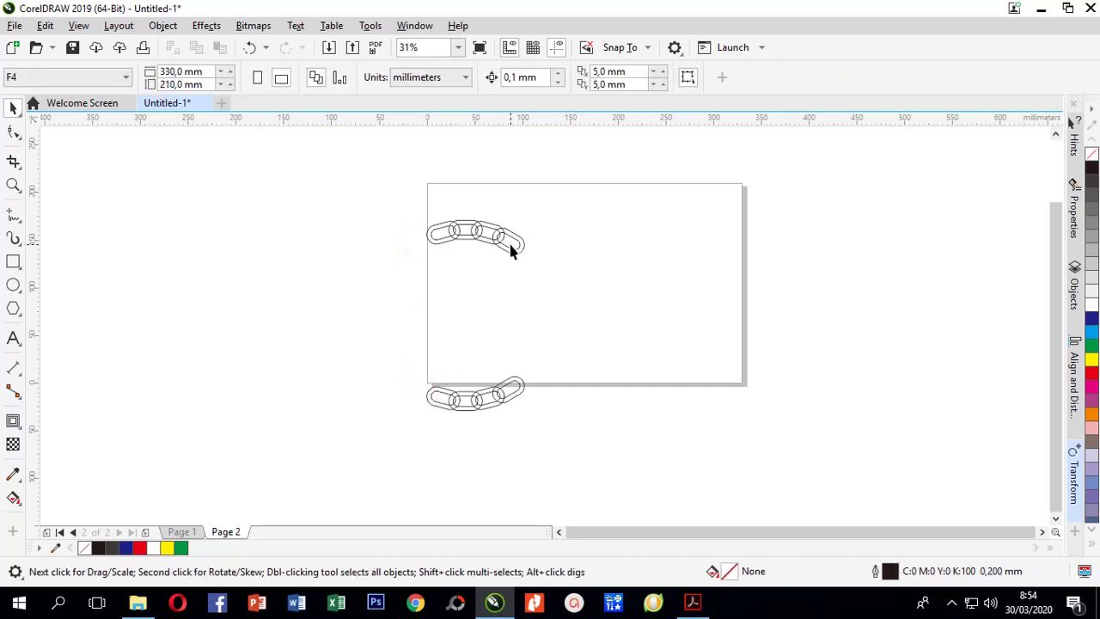
left_click(516, 255)
key("Delete")
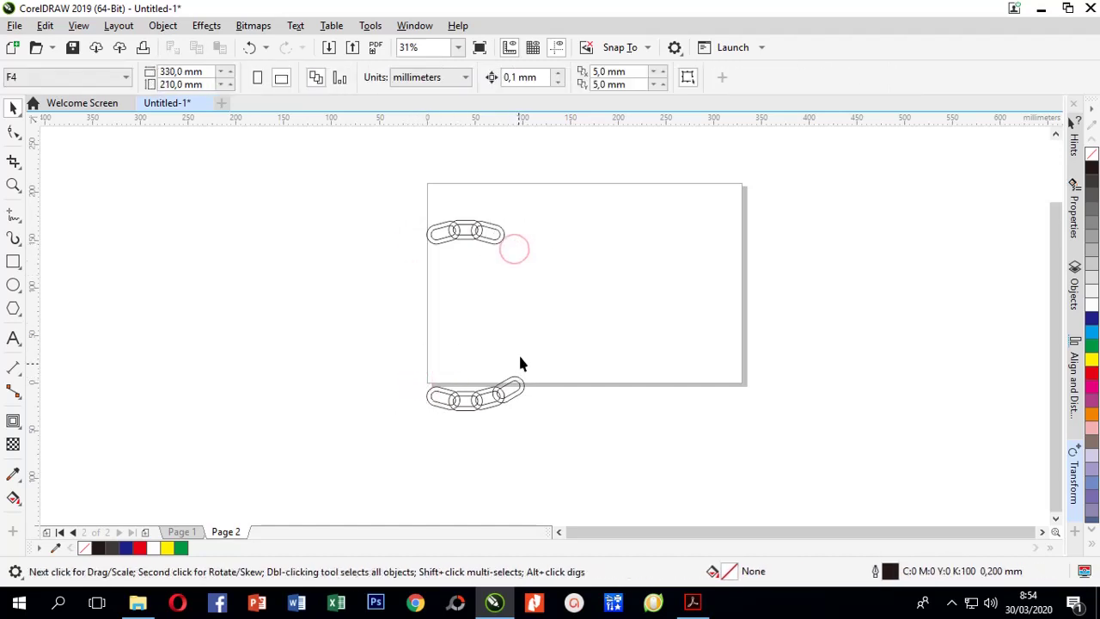
left_click(520, 378)
Fill the middle link of the upper three-link arc with yellow.
left_click(13, 185)
left_click_drag(415, 210, 510, 262)
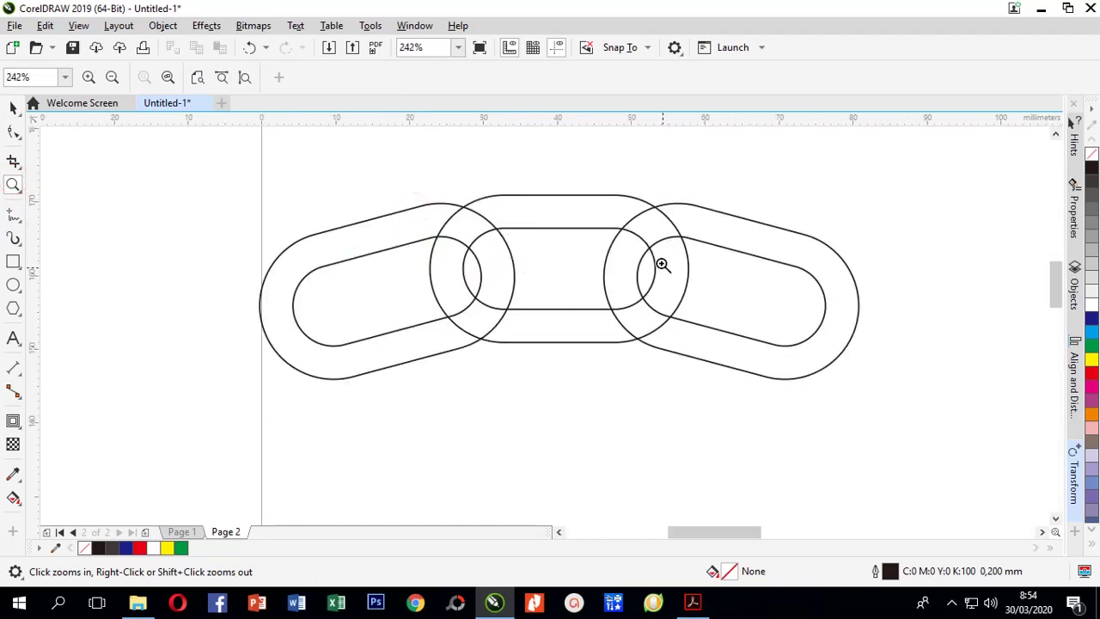
left_click(13, 107)
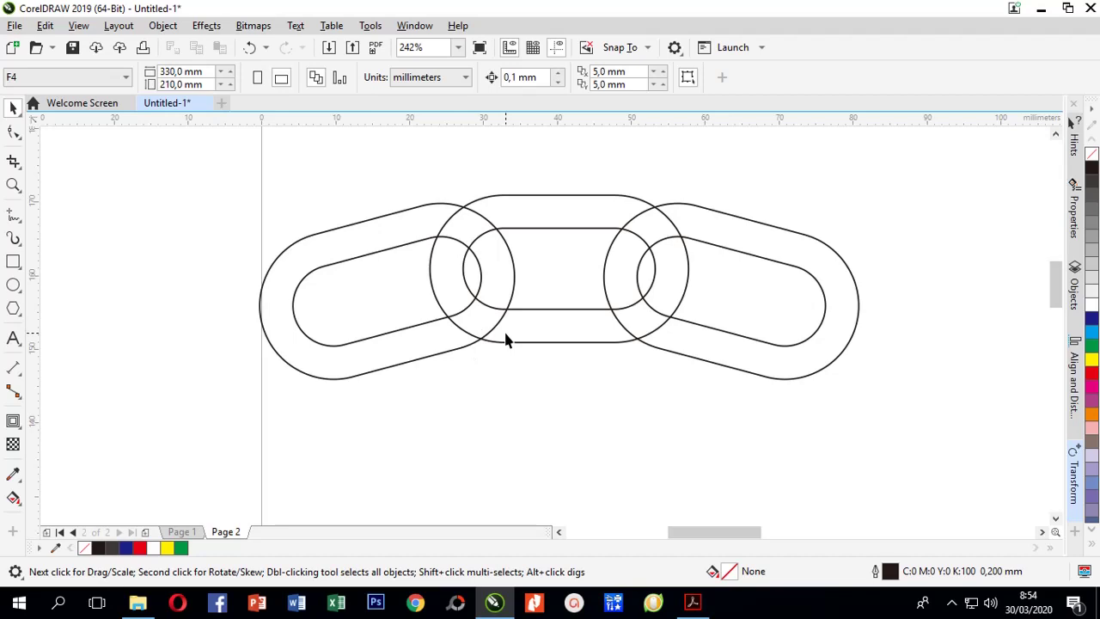
left_click(537, 222)
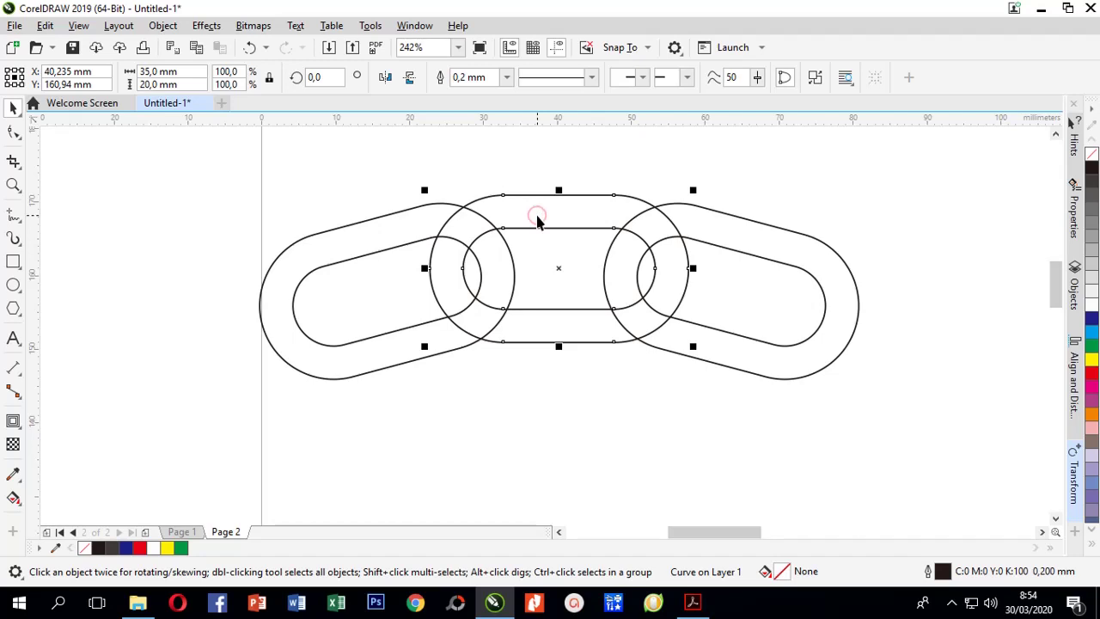
left_click(1091, 360)
left_click(220, 232)
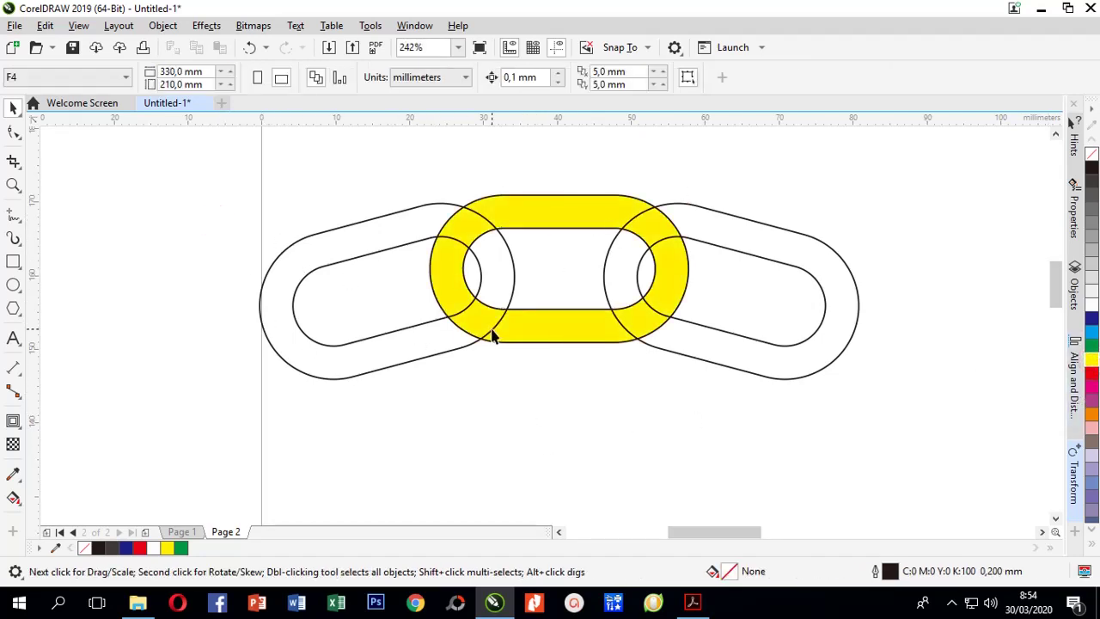
Draw a rectangle about 20 × 16 mm over the upper part of the left overlap and one about 19 × 19 mm over the lower part of the right overlap.
left_click(13, 261)
left_click_drag(382, 165, 533, 280)
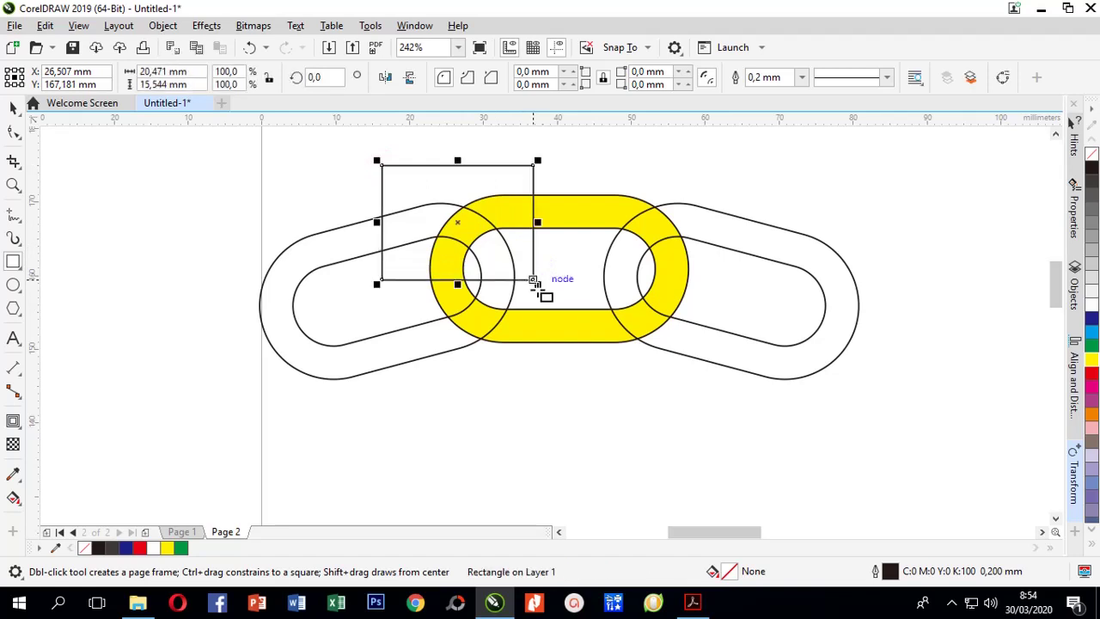
left_click_drag(718, 411, 577, 272)
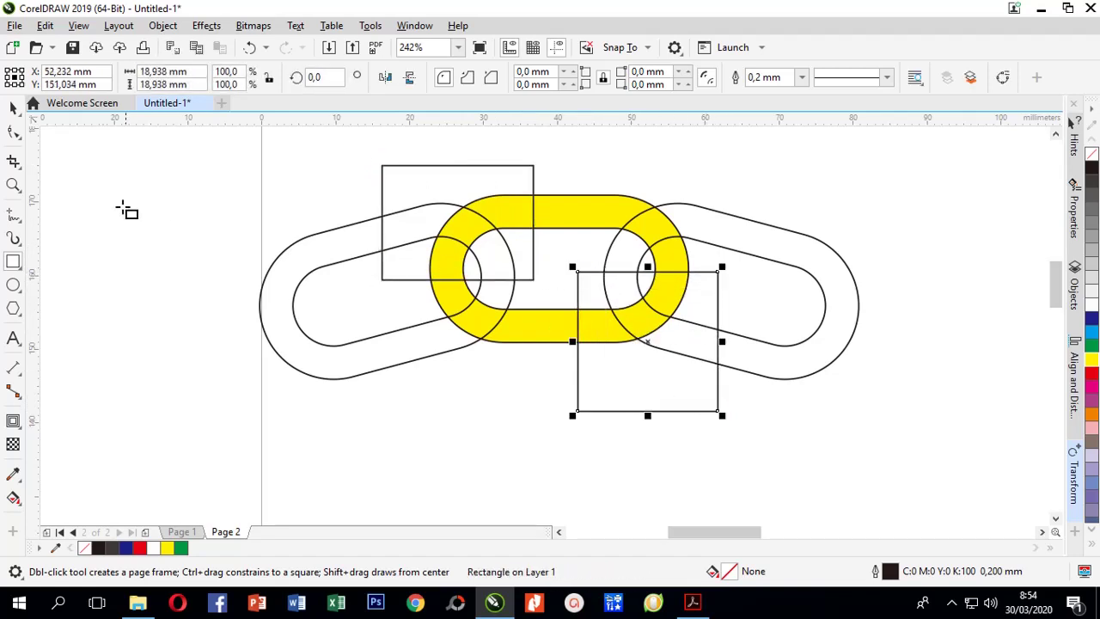
left_click(12, 109)
left_click(99, 181)
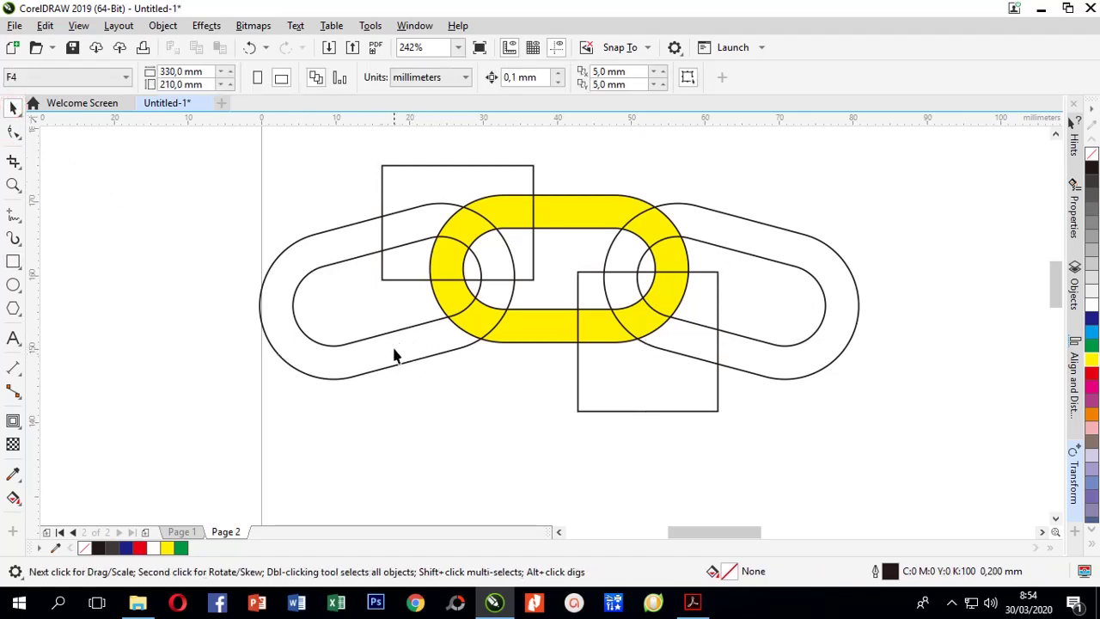
Intersect the left link with the upper rectangle and fill the resulting piece with blue.
left_click_drag(212, 137, 548, 410)
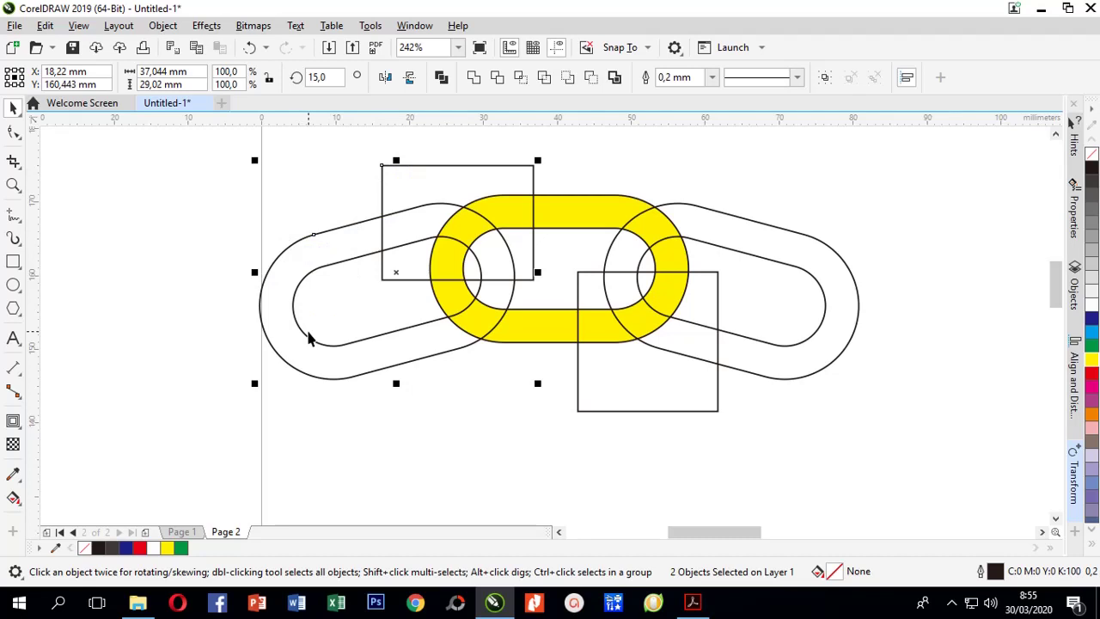
left_click(522, 79)
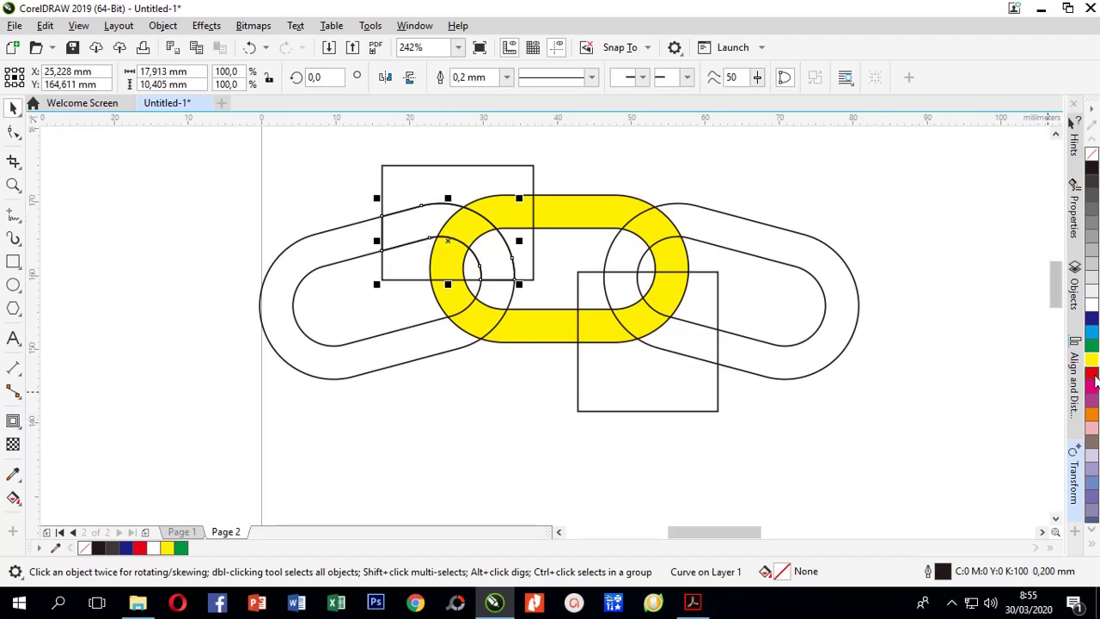
left_click(1092, 319)
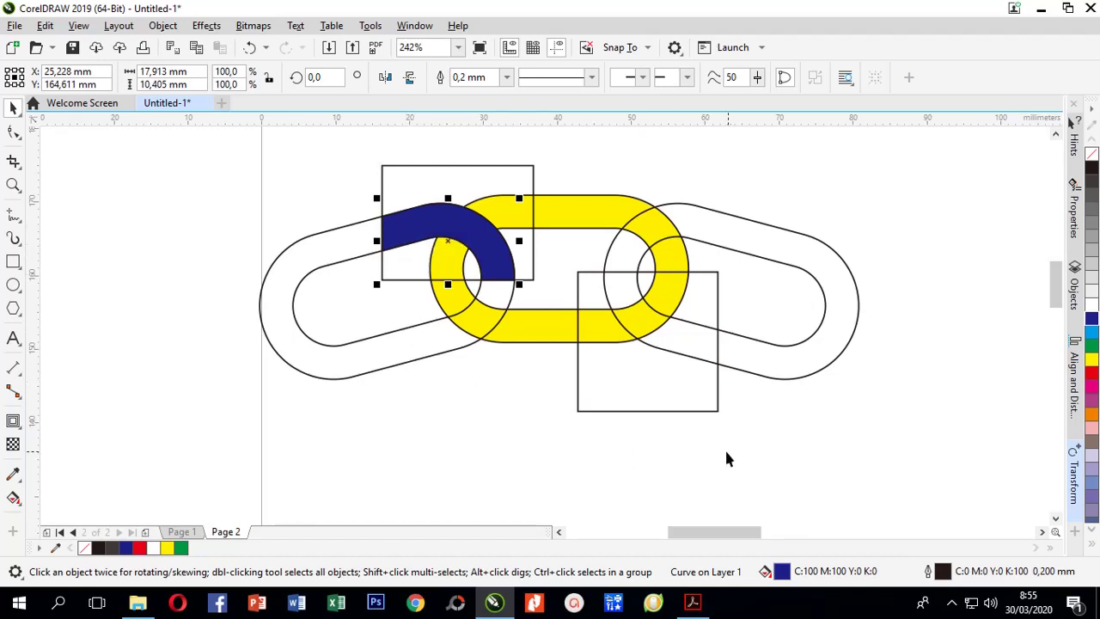
Intersect the right link with the lower rectangle and fill the resulting piece with red.
left_click_drag(554, 144, 901, 475)
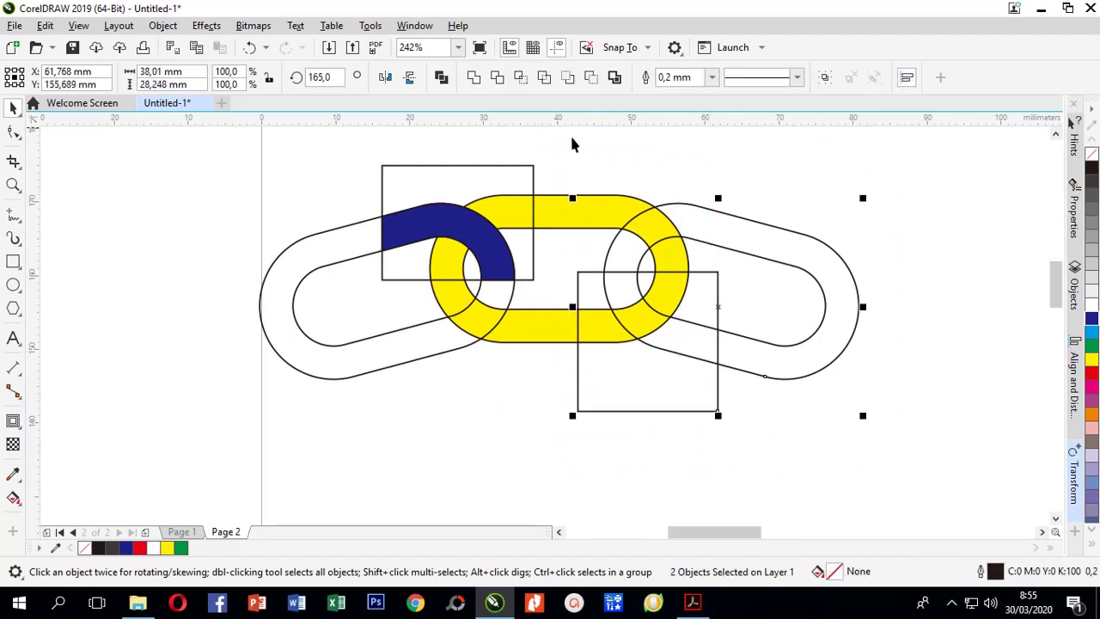
left_click(521, 78)
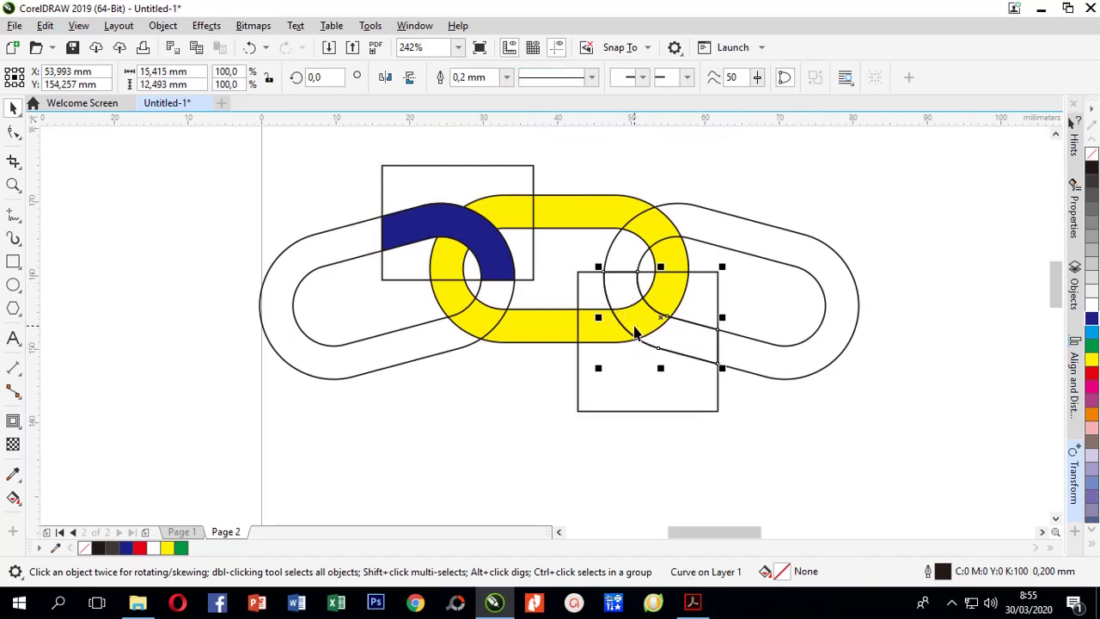
left_click(1092, 372)
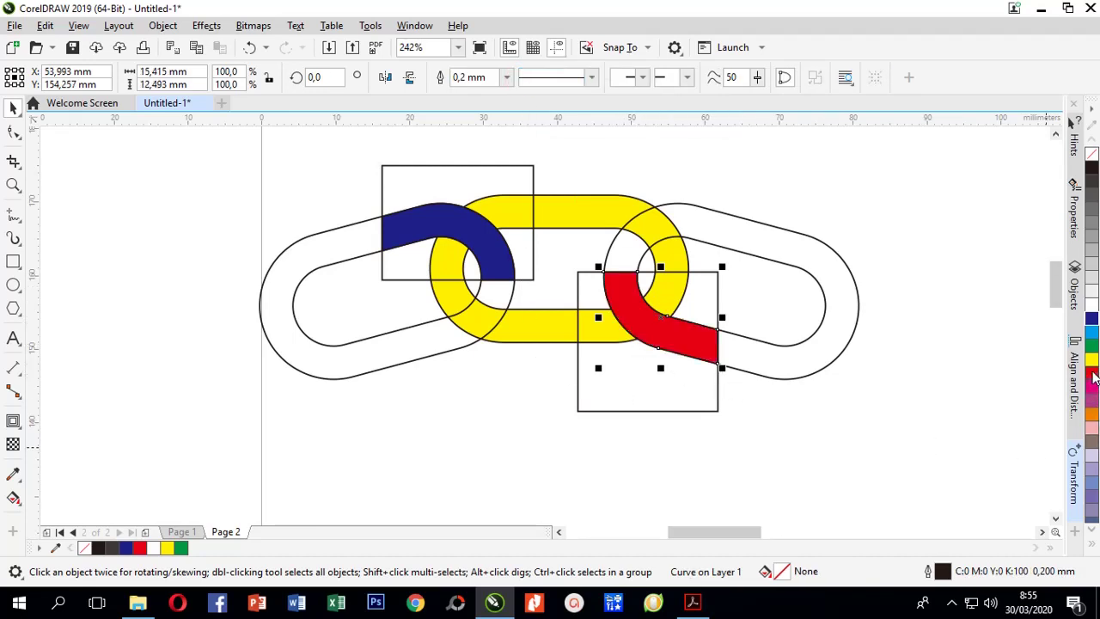
left_click(104, 189)
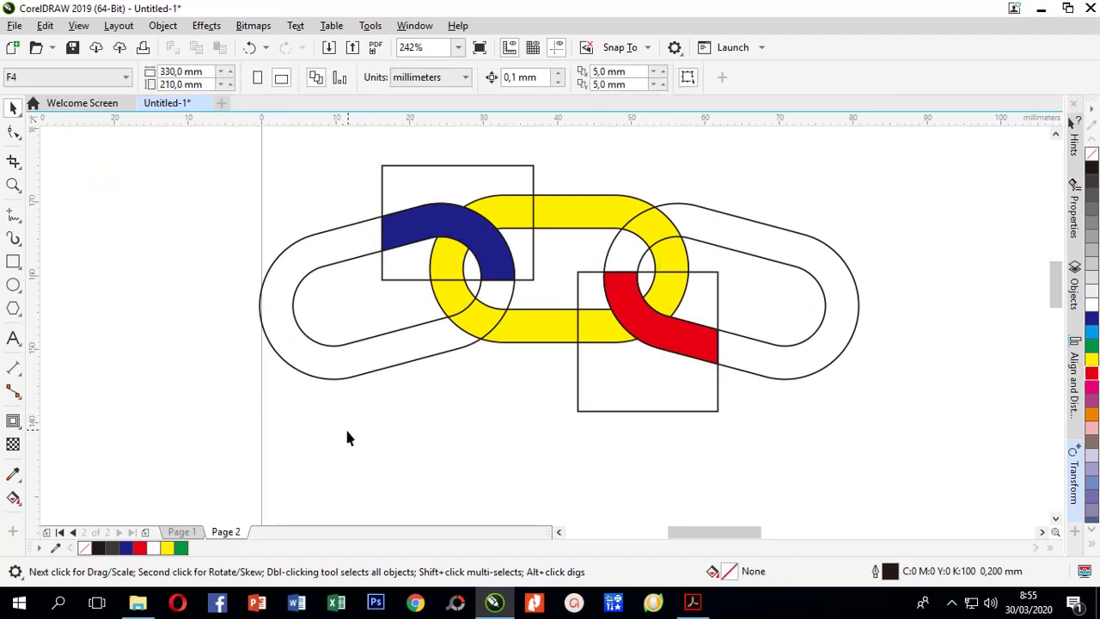
Delete the unfilled left and right links and both construction rectangles around the yellow link.
left_click(349, 379)
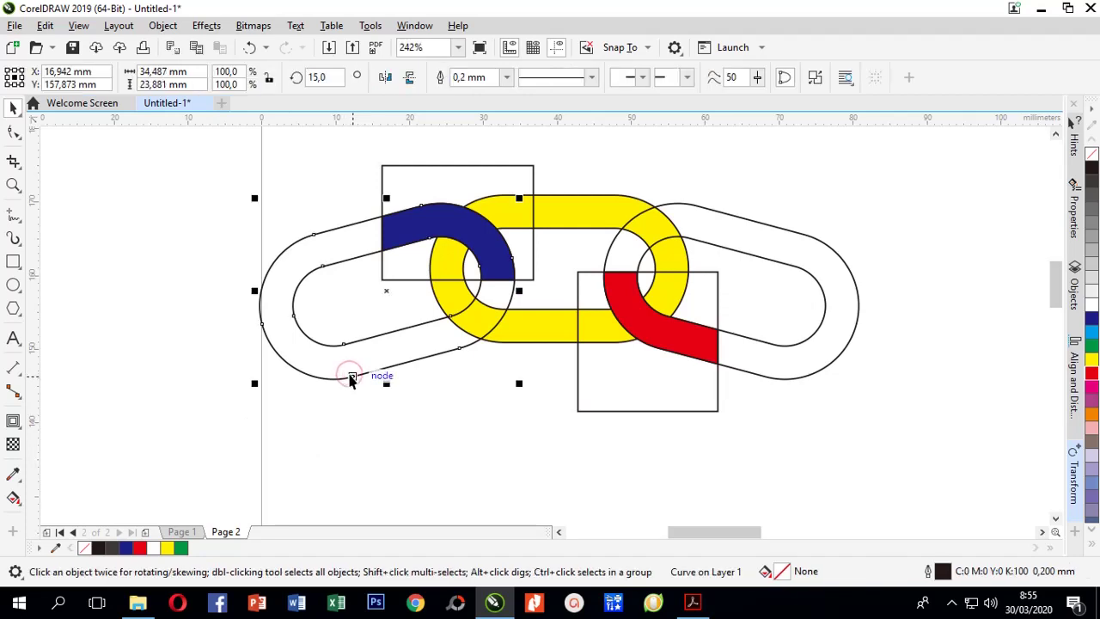
key("Delete")
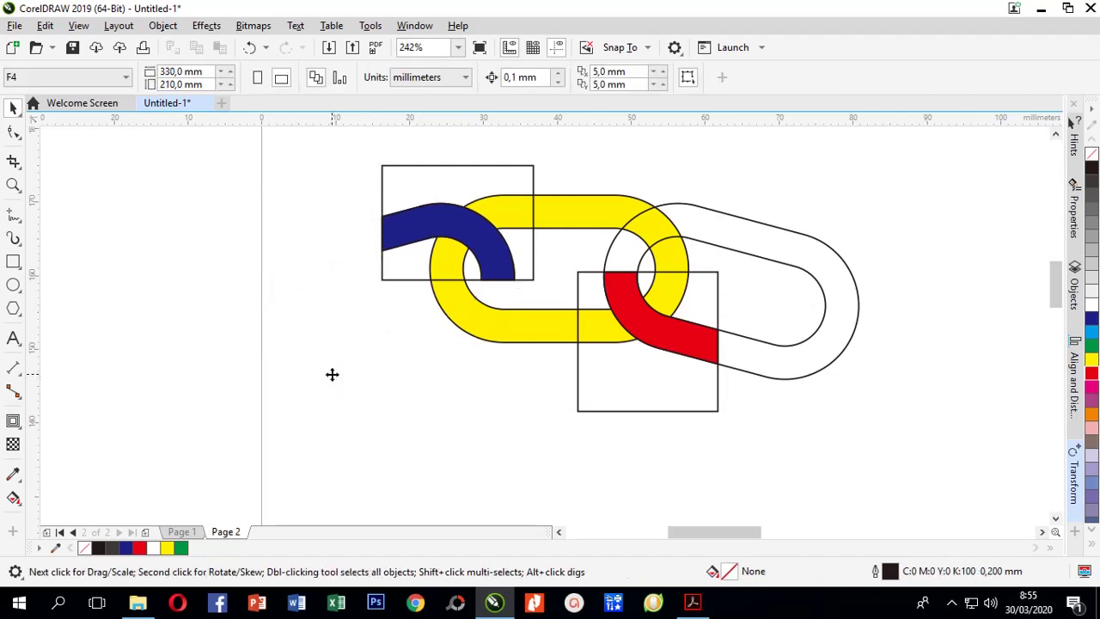
left_click(398, 165)
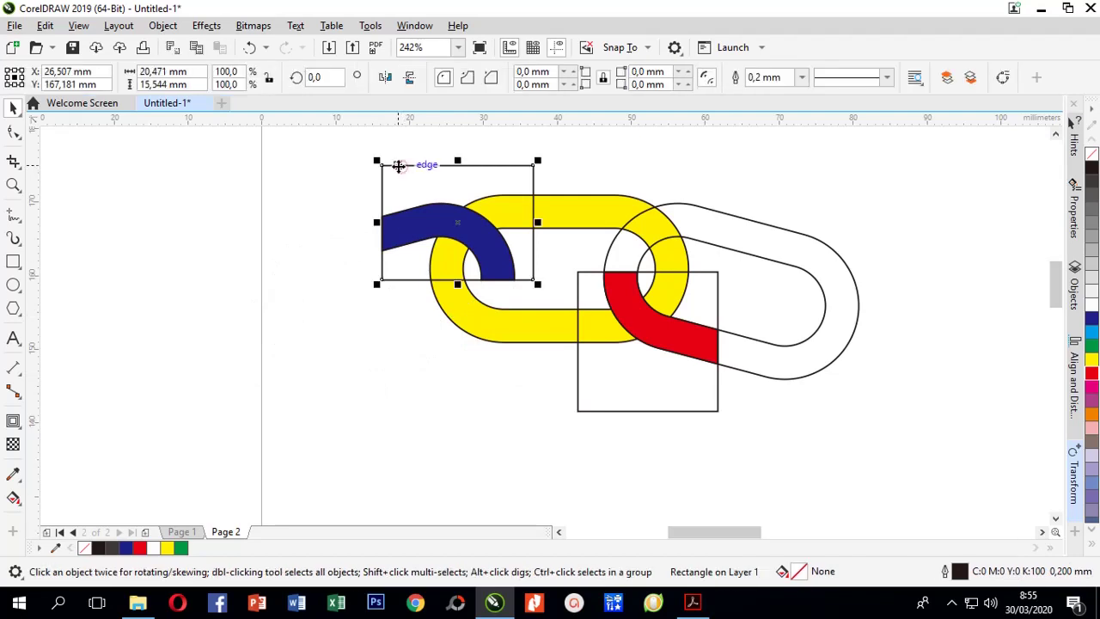
key("Delete")
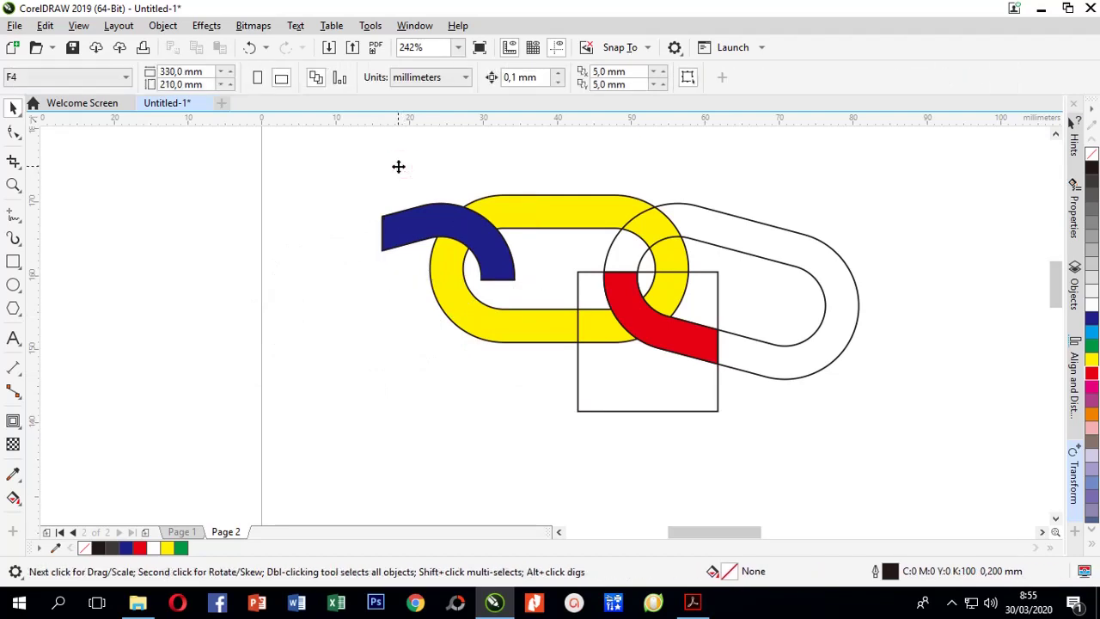
left_click(593, 404)
key("Delete")
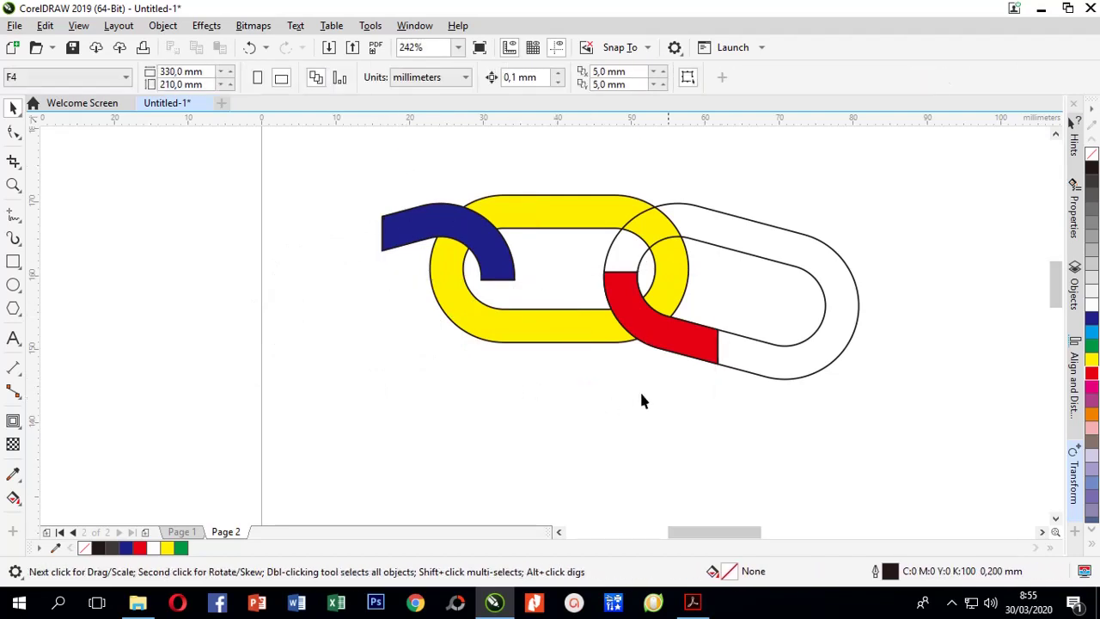
left_click(785, 368)
key("Delete")
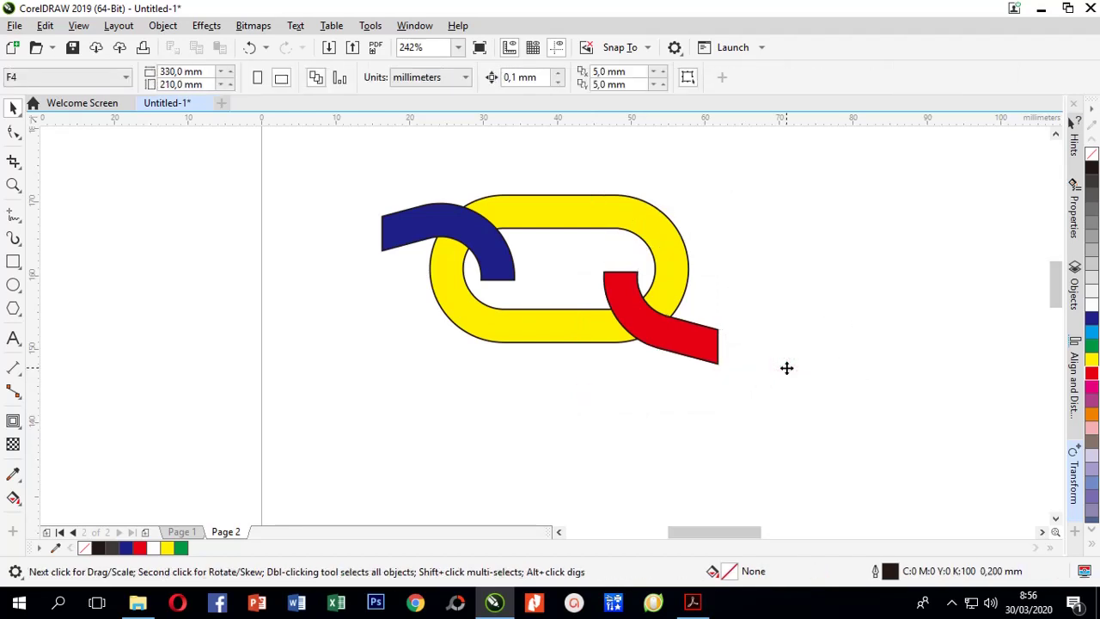
left_click(412, 232)
key("Delete")
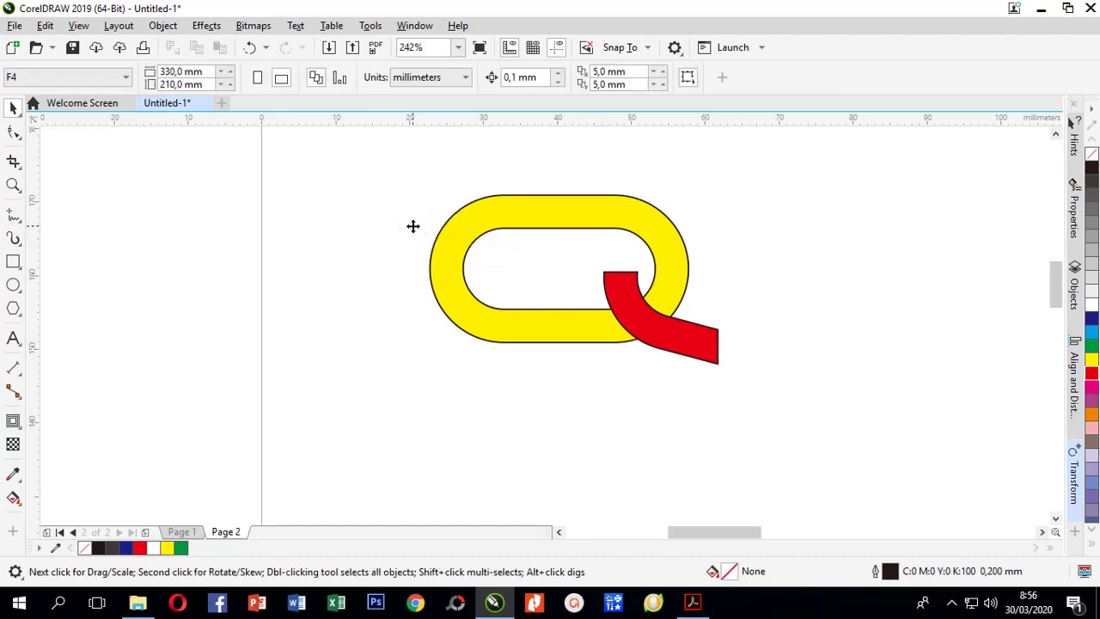
left_click(249, 48)
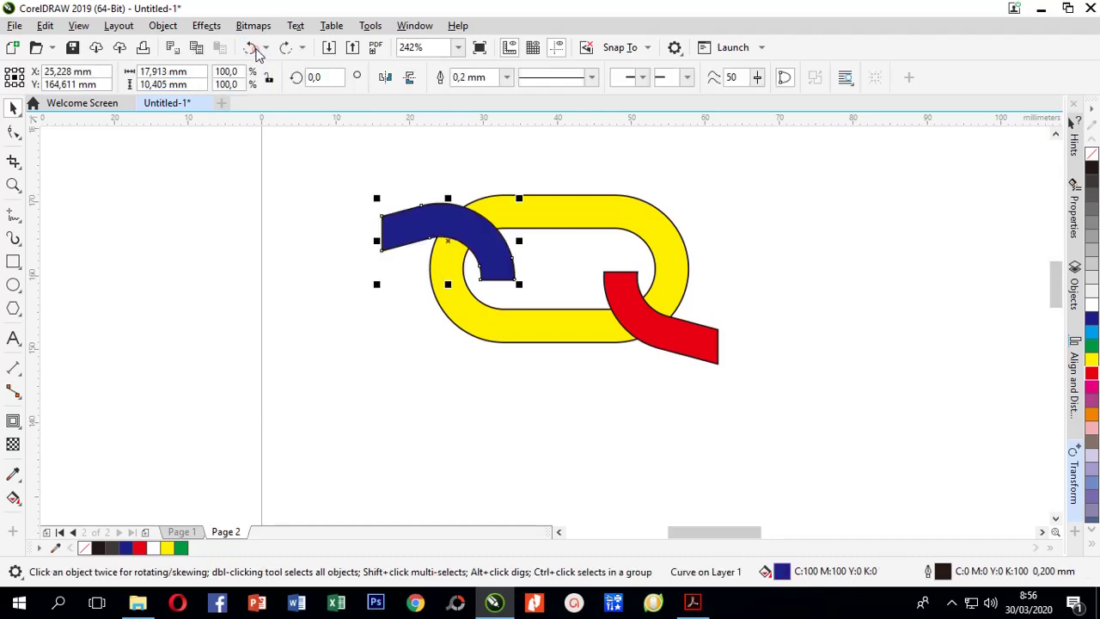
left_click(306, 260)
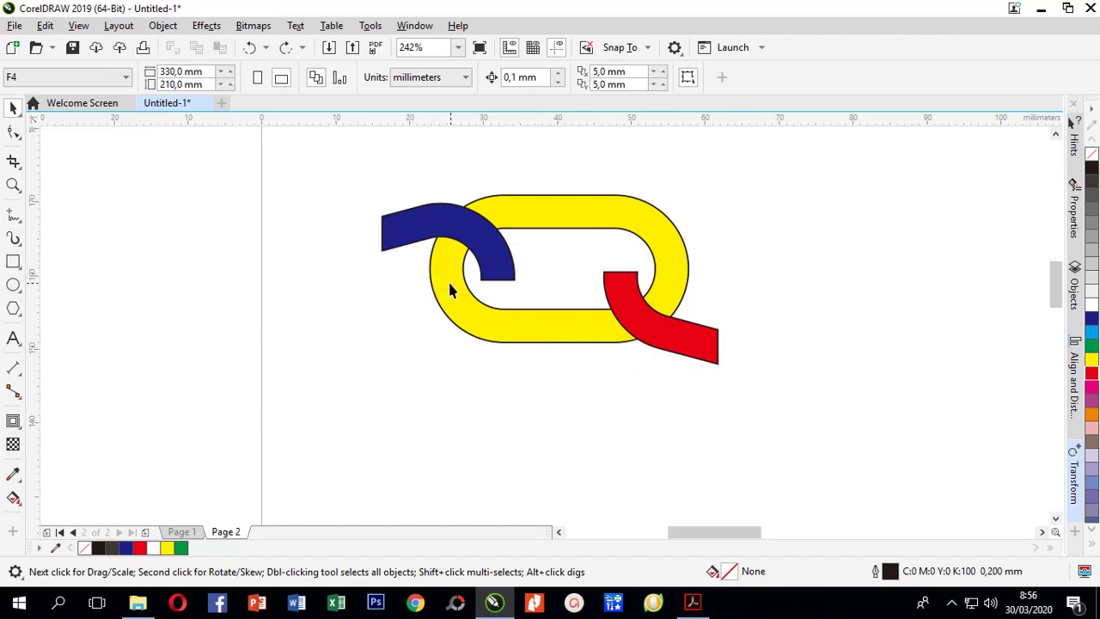
left_click(421, 229)
key("Delete")
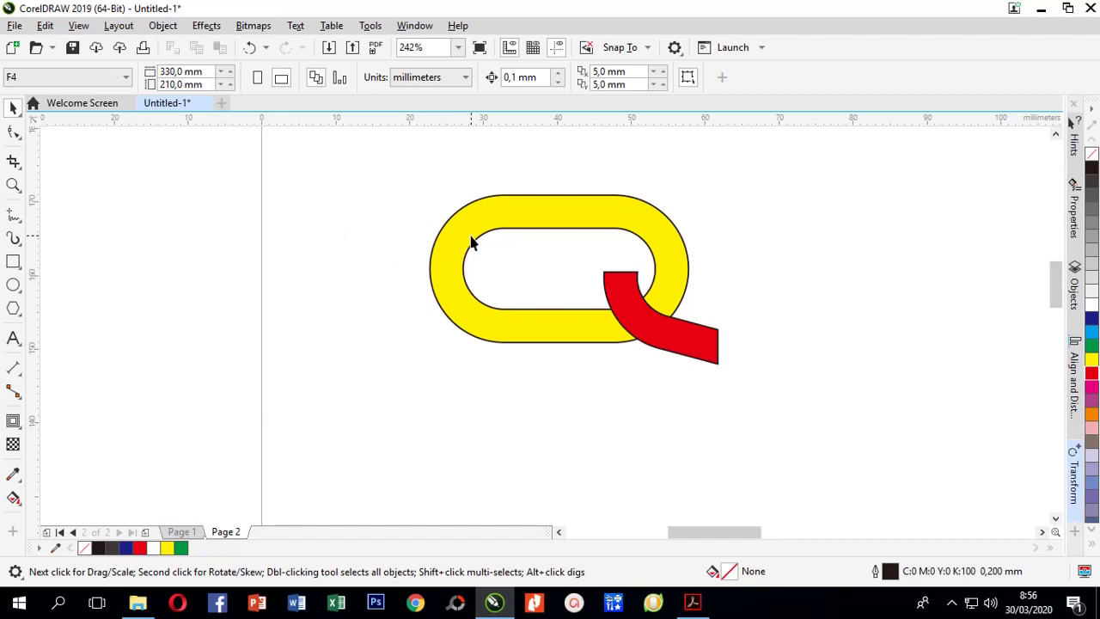
left_click(249, 47)
left_click(304, 171)
Trim the yellow link with the blue piece, and delete the blue piece.
left_click(408, 228)
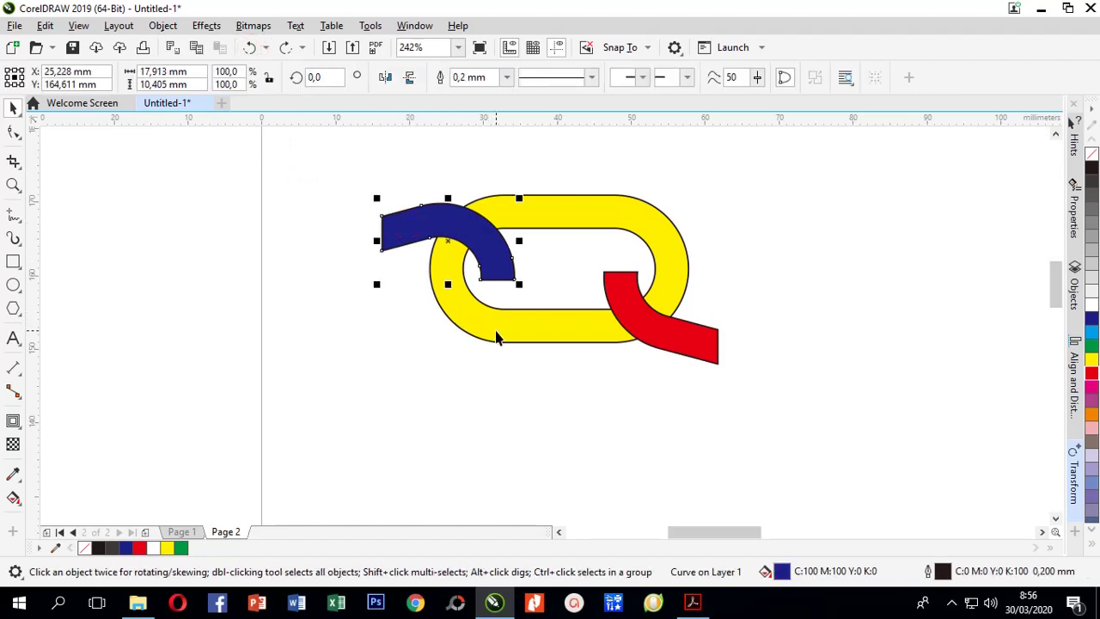
left_click(577, 336, "shift")
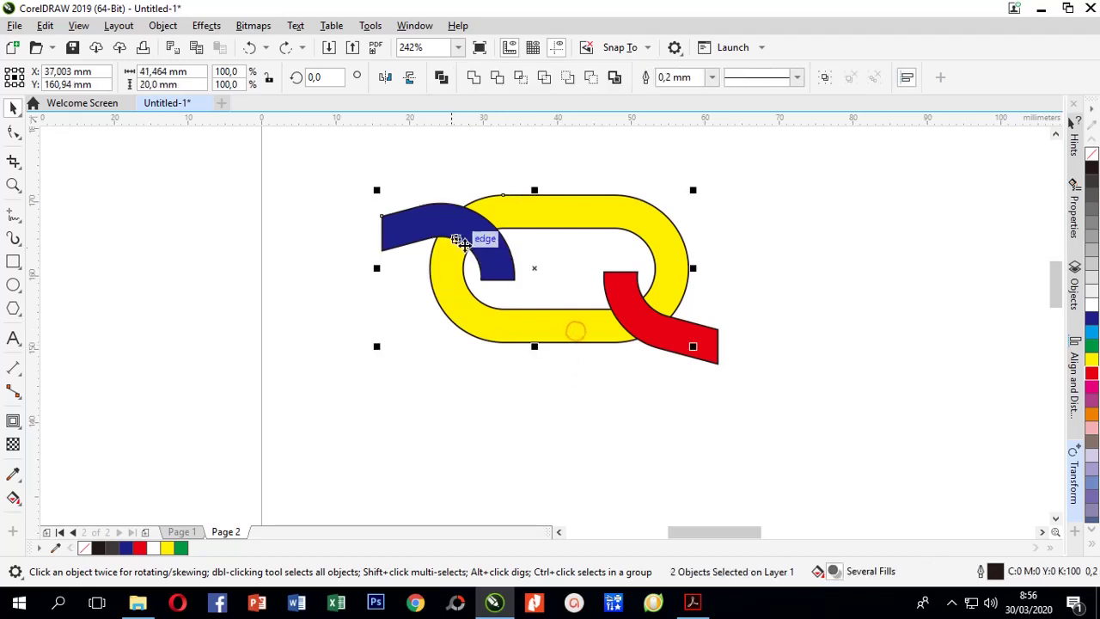
left_click(498, 79)
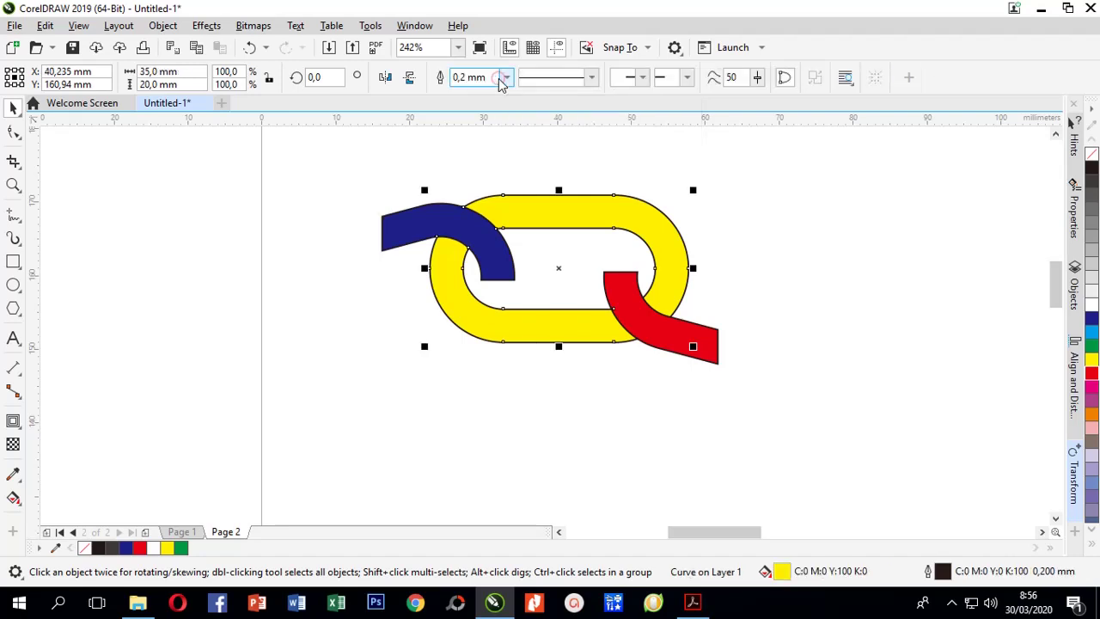
left_click(323, 212)
left_click_drag(400, 227, 248, 262)
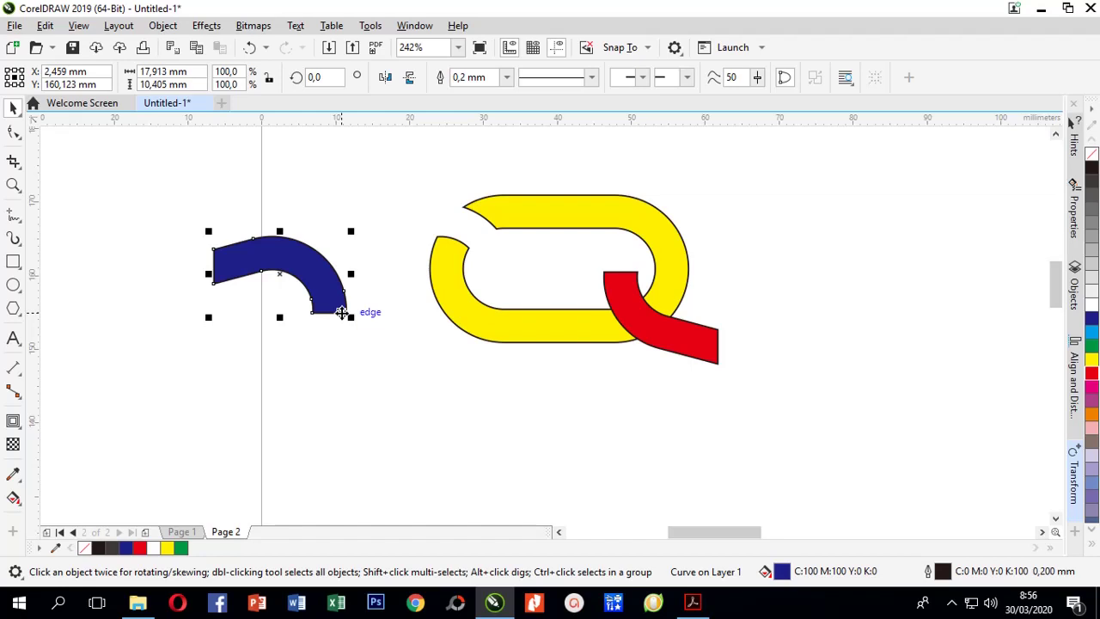
key("Delete")
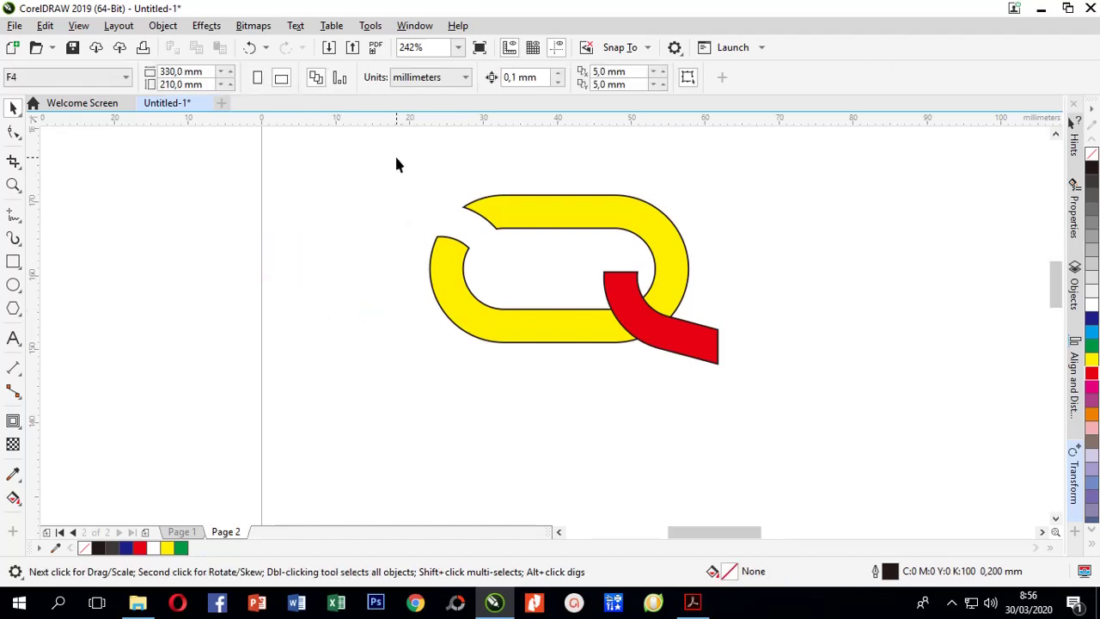
Trim the yellow link with the red piece, and delete the red piece.
mouse_move(396, 155)
left_mouse_down()
mouse_move(708, 424)
mouse_move(787, 444)
left_mouse_up()
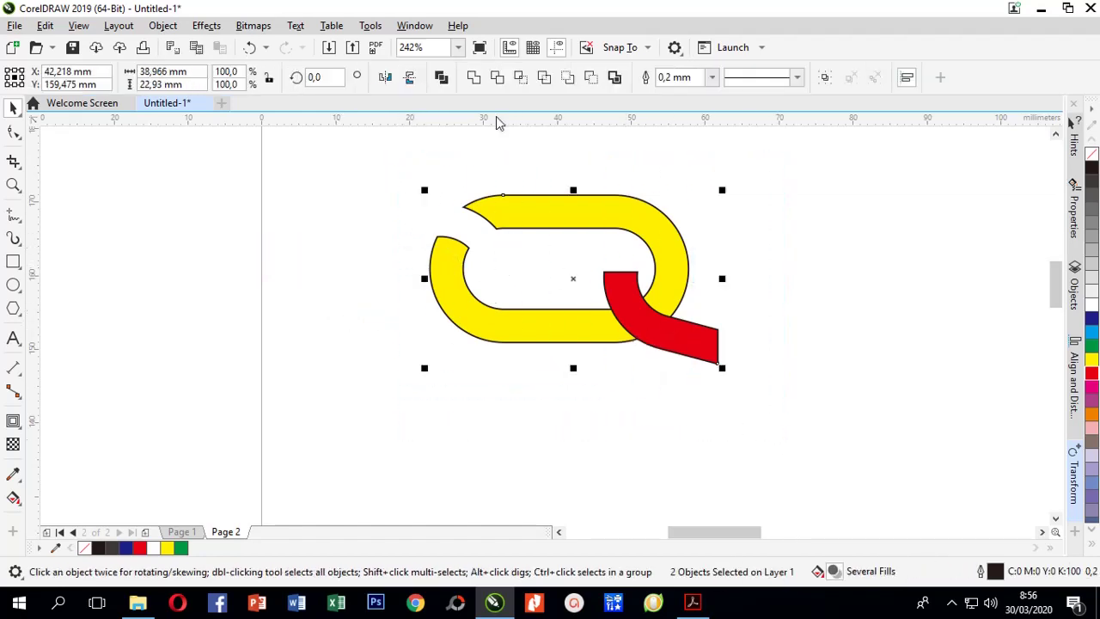
left_click(498, 79)
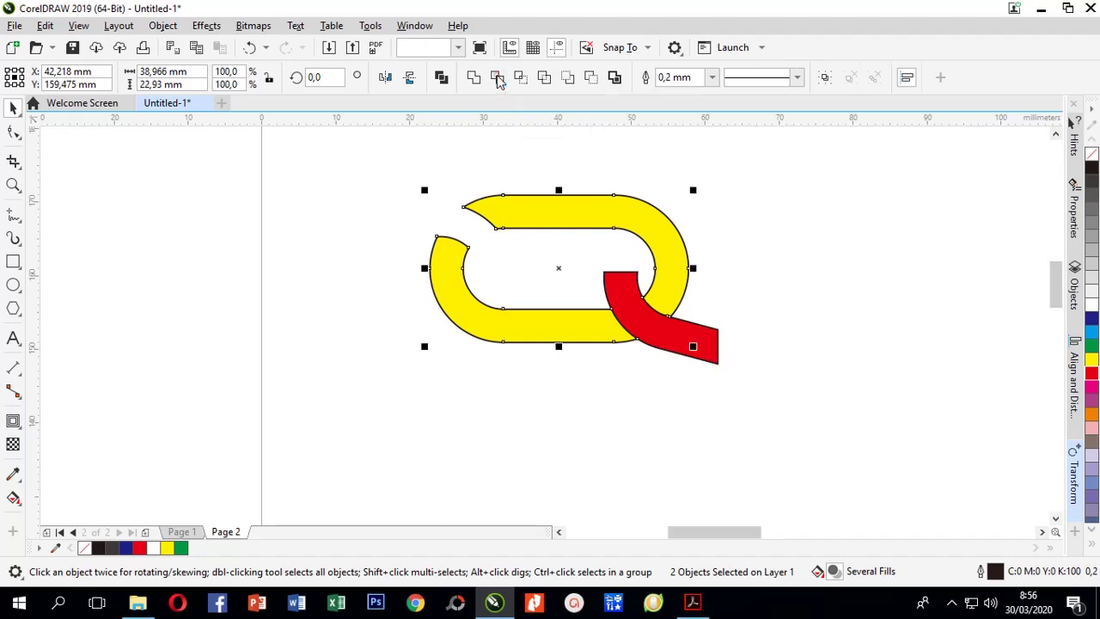
left_click(256, 190)
left_click(698, 353)
left_click_drag(698, 352, 281, 298)
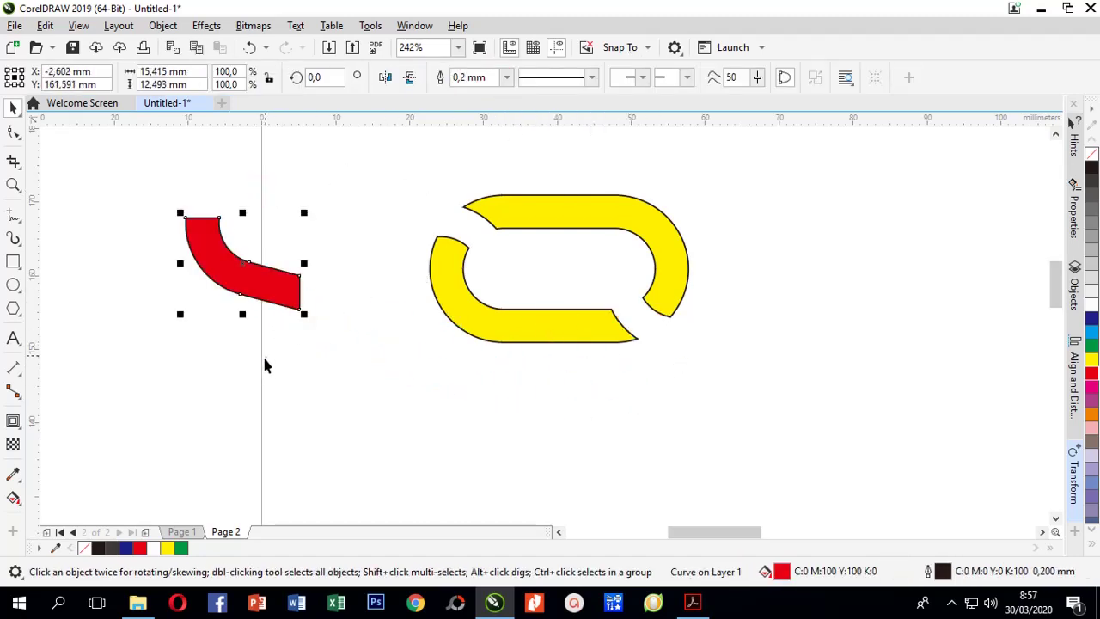
key("Delete")
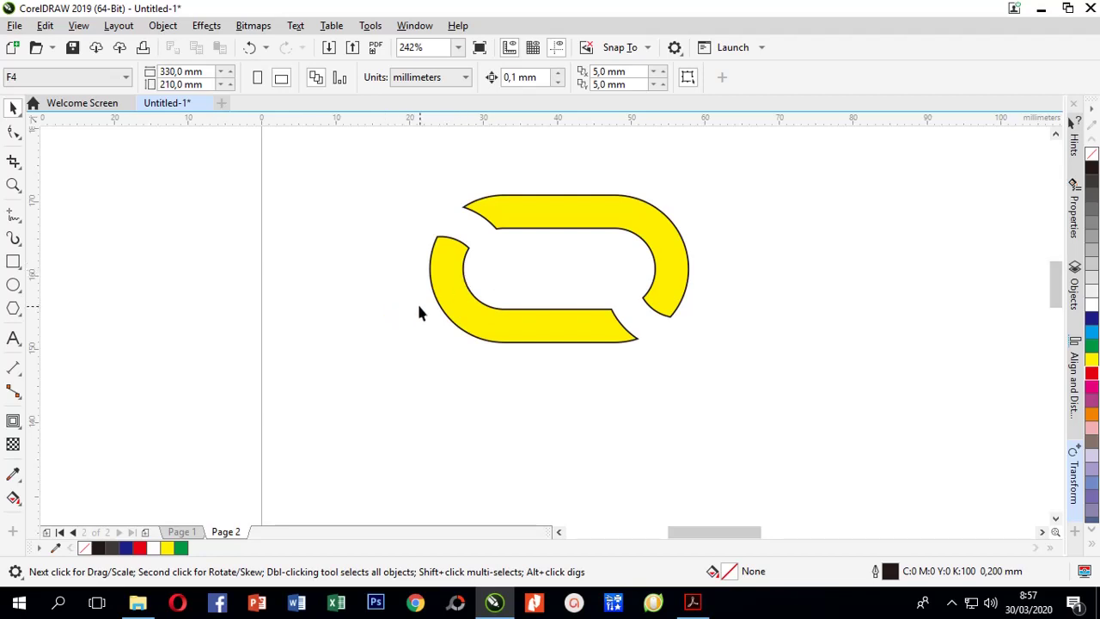
Draw a rectangle about 19 × 18 mm over the upper part of the left overlap in the lower three-link arc.
scroll(427, 322, "down", 4)
left_click_drag(428, 360, 407, 196)
left_click_drag(415, 321, 399, 258)
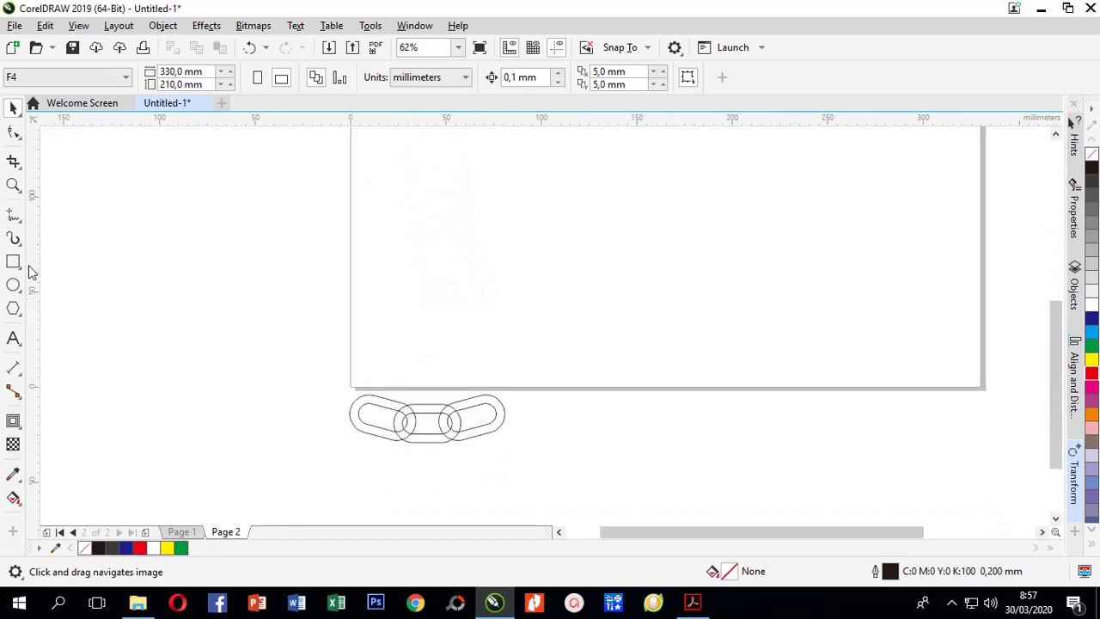
left_click(13, 184)
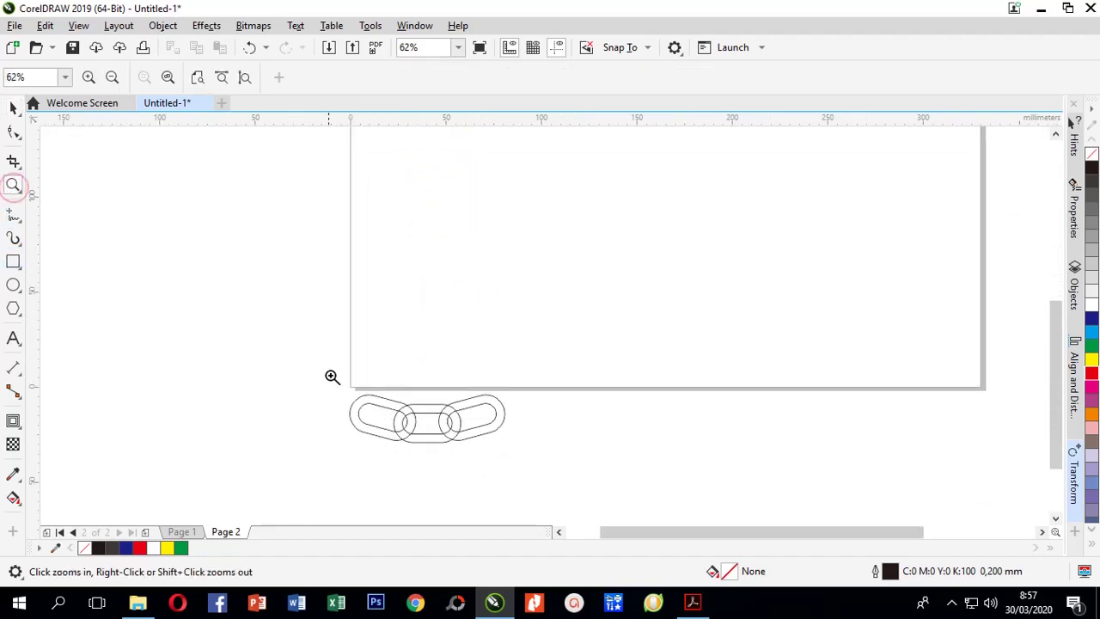
mouse_move(331, 375)
left_mouse_down()
mouse_move(437, 442)
mouse_move(514, 469)
left_mouse_up()
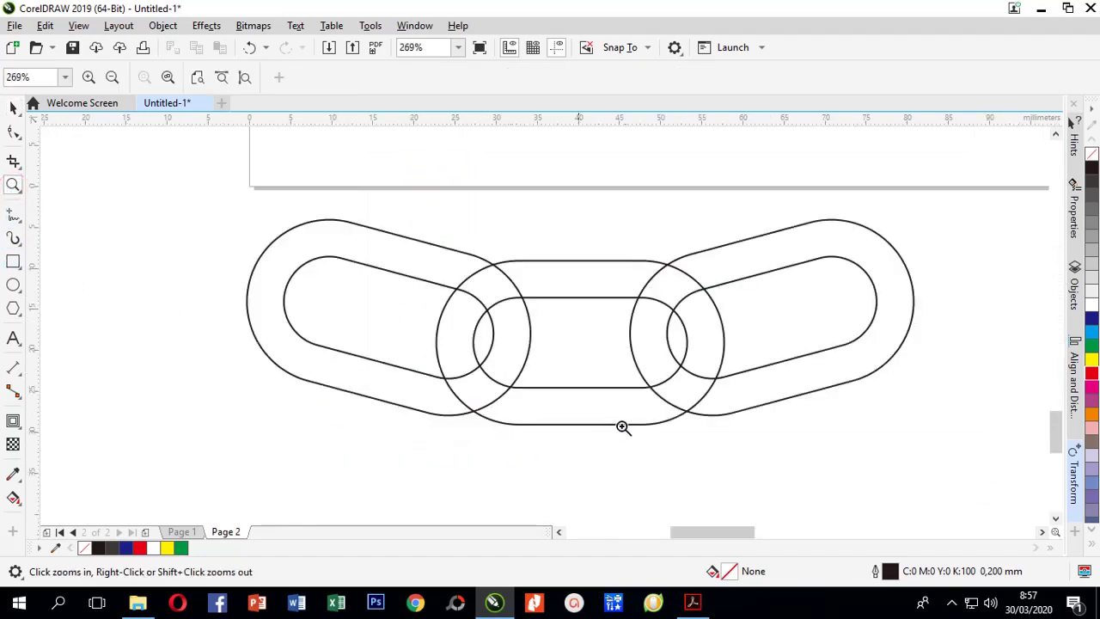
left_click(13, 108)
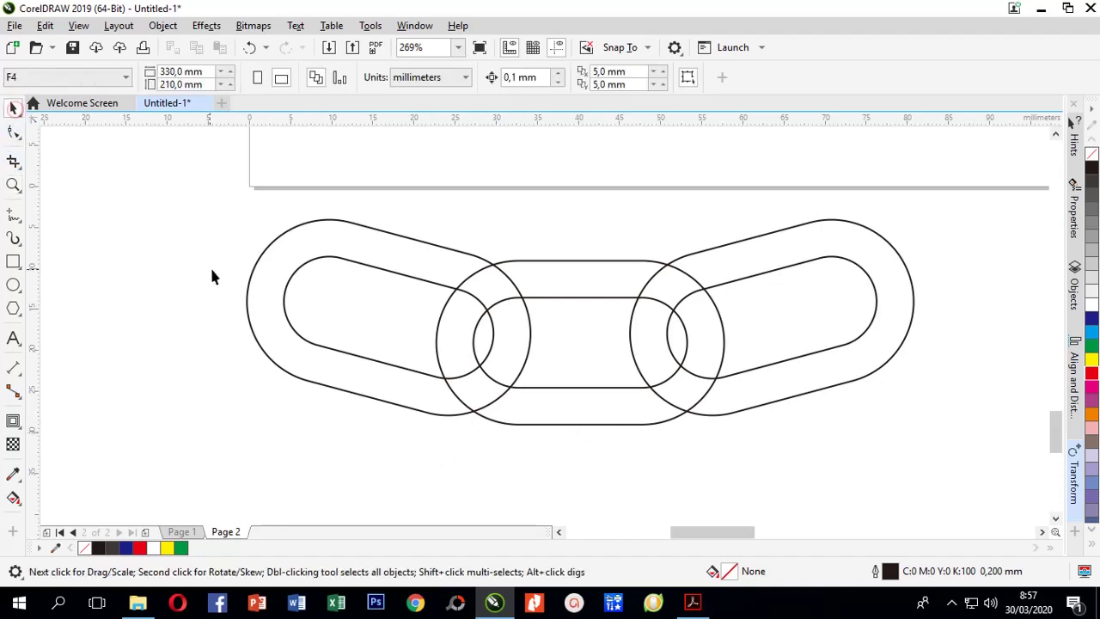
left_click(13, 261)
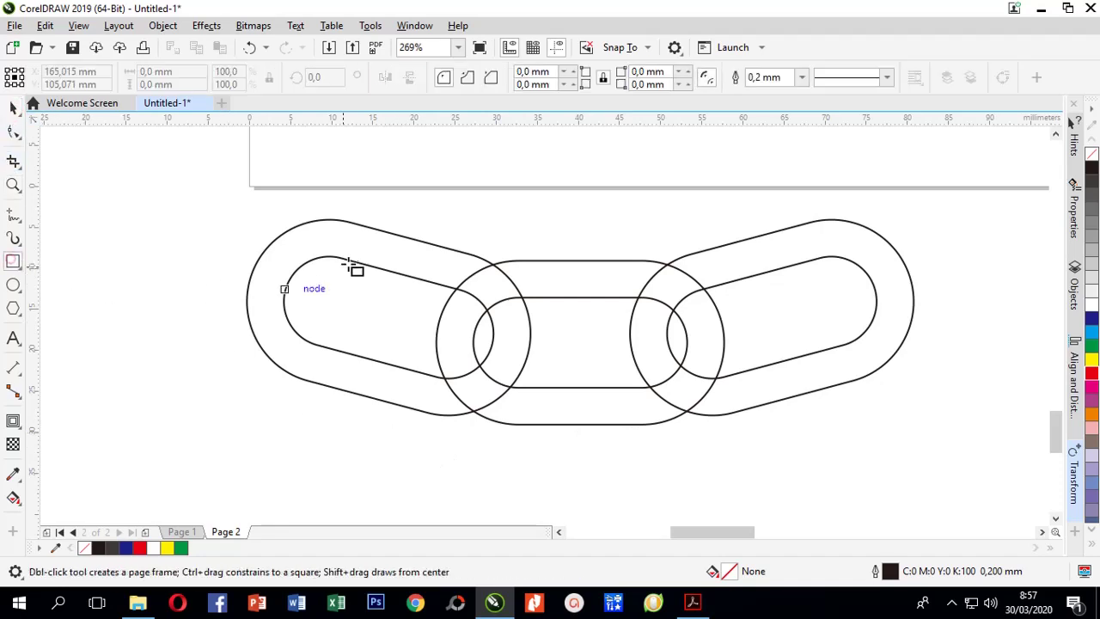
left_click_drag(400, 203, 556, 355)
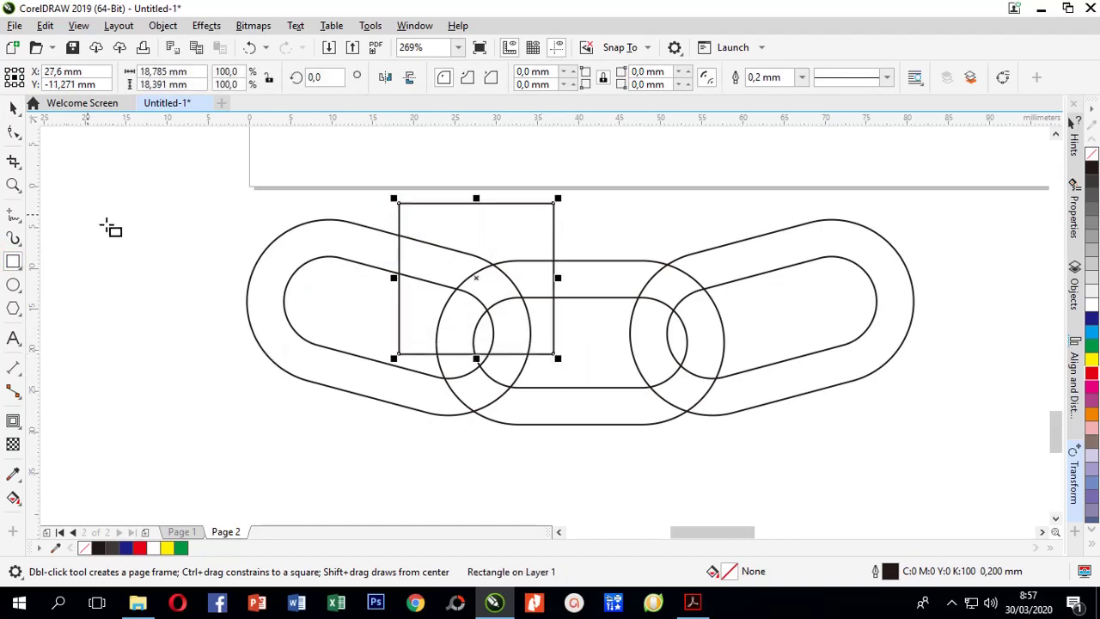
Intersect the left link of the lower arc with the rectangle.
left_click(13, 112)
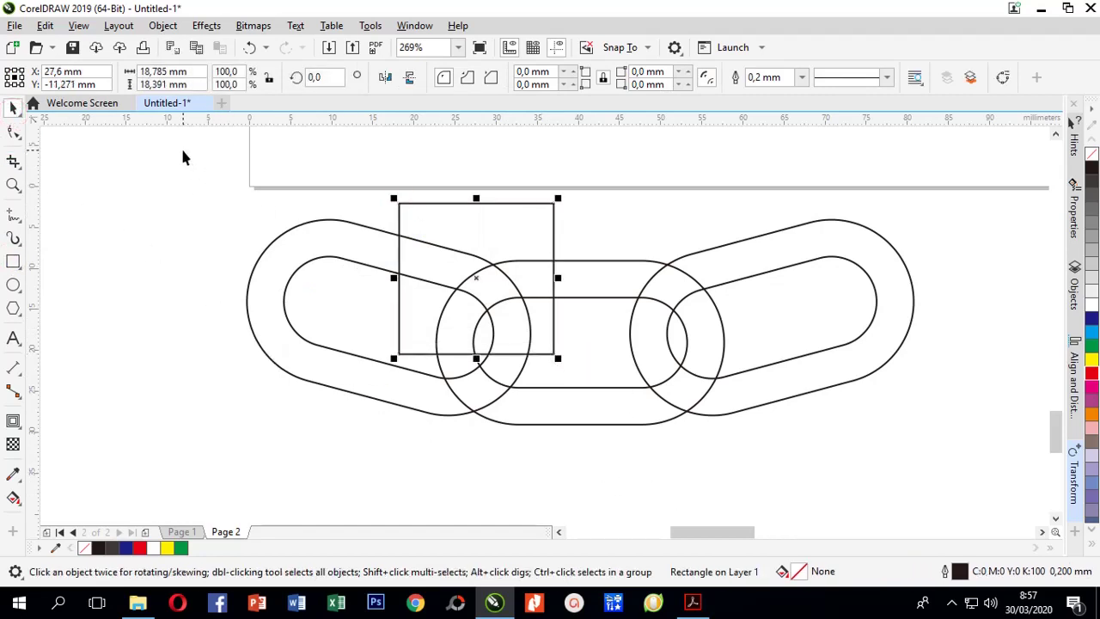
left_click_drag(183, 150, 579, 468)
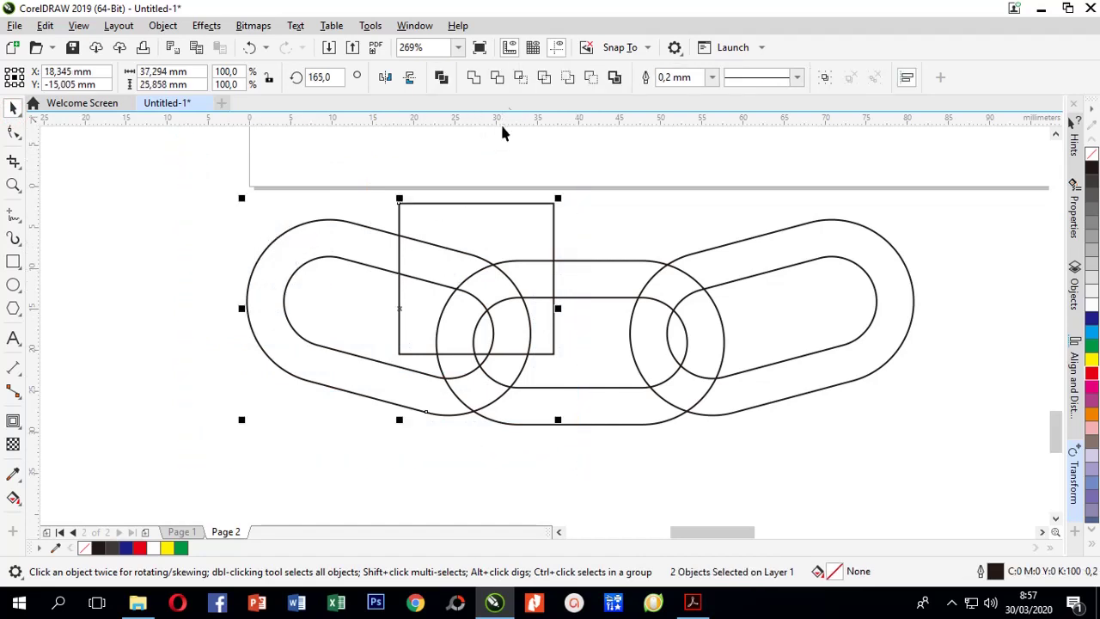
left_click(521, 78)
left_click(206, 219)
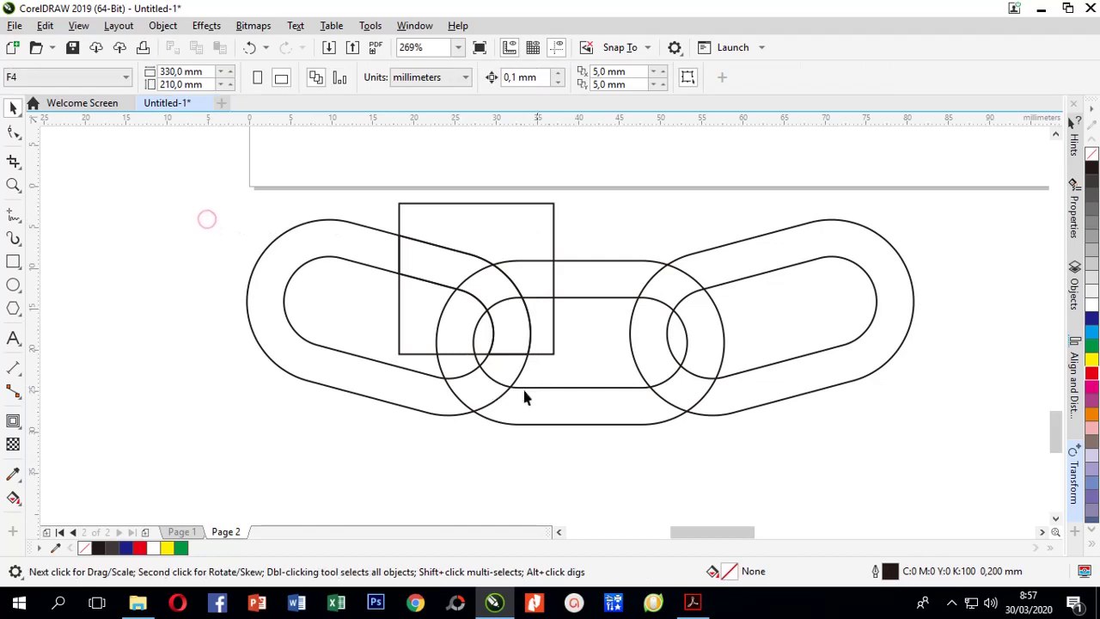
Fill the middle link of the lower arc with yellow and its left link with red.
left_click(563, 404)
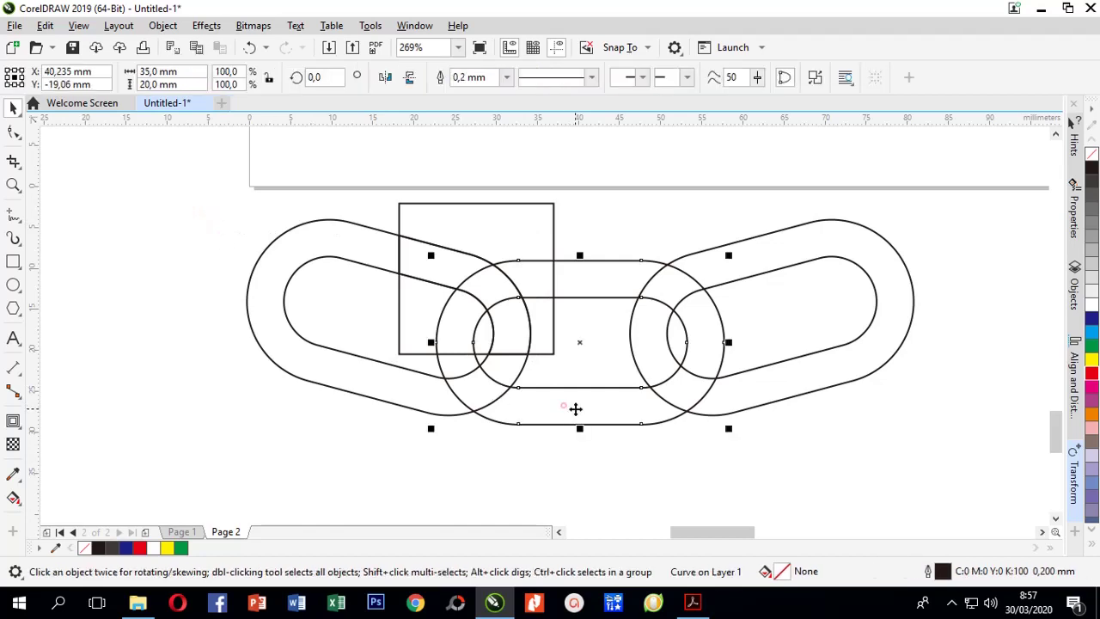
left_click(1091, 361)
left_click(298, 243)
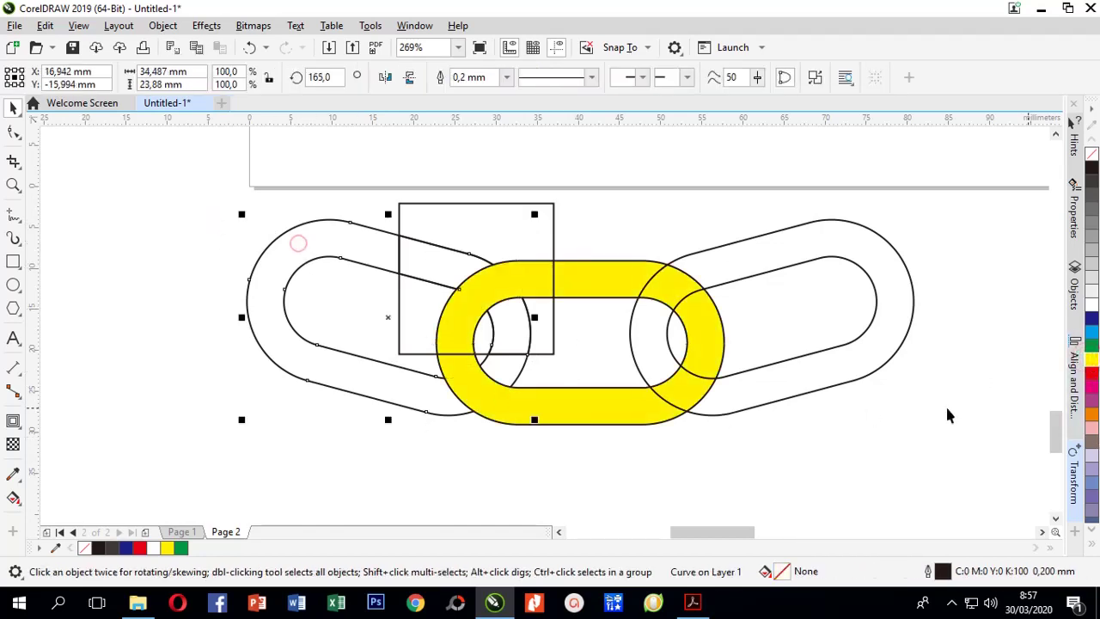
left_click(1090, 371)
left_click(451, 457)
Fill the piece intersected from the left link with blue, and select the red left link.
left_click(443, 277)
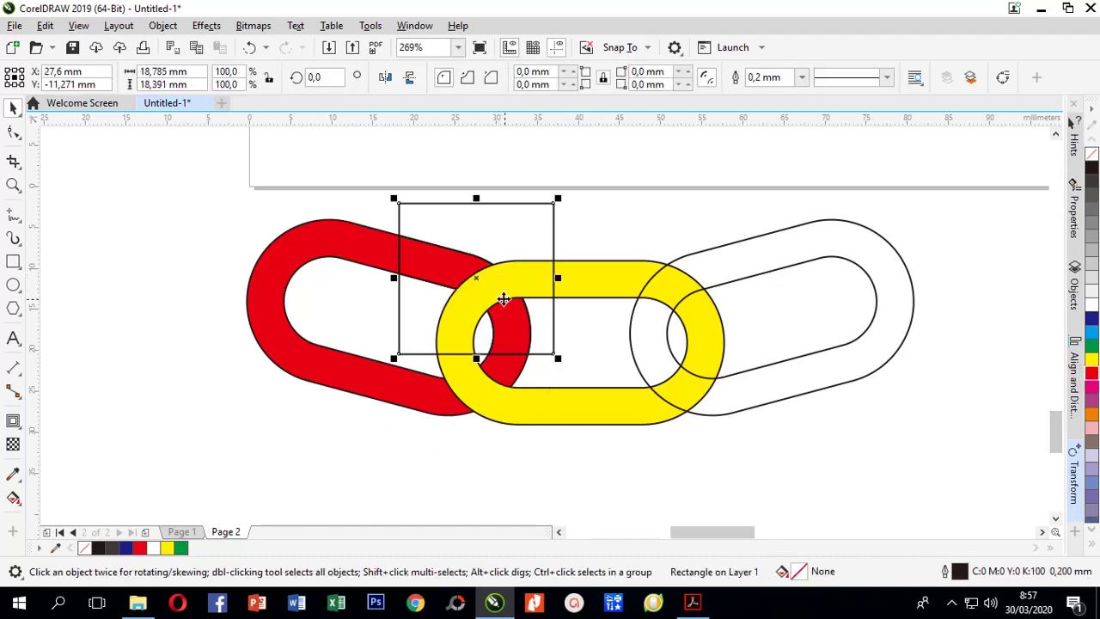
left_click(494, 422)
left_click(519, 283)
left_click(521, 285, "alt")
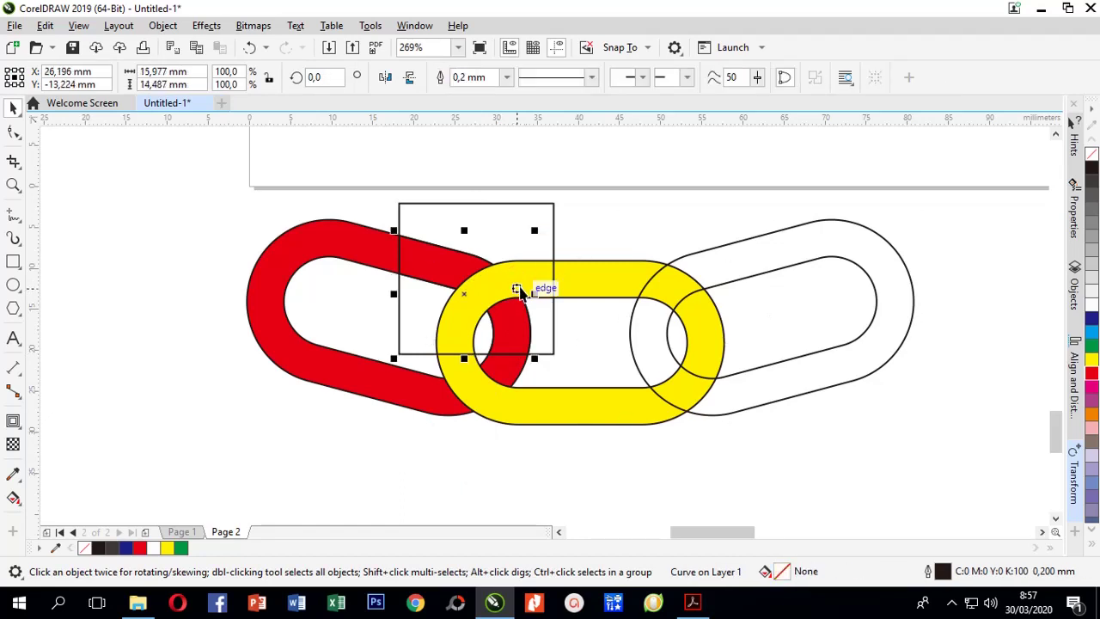
left_click(1092, 319)
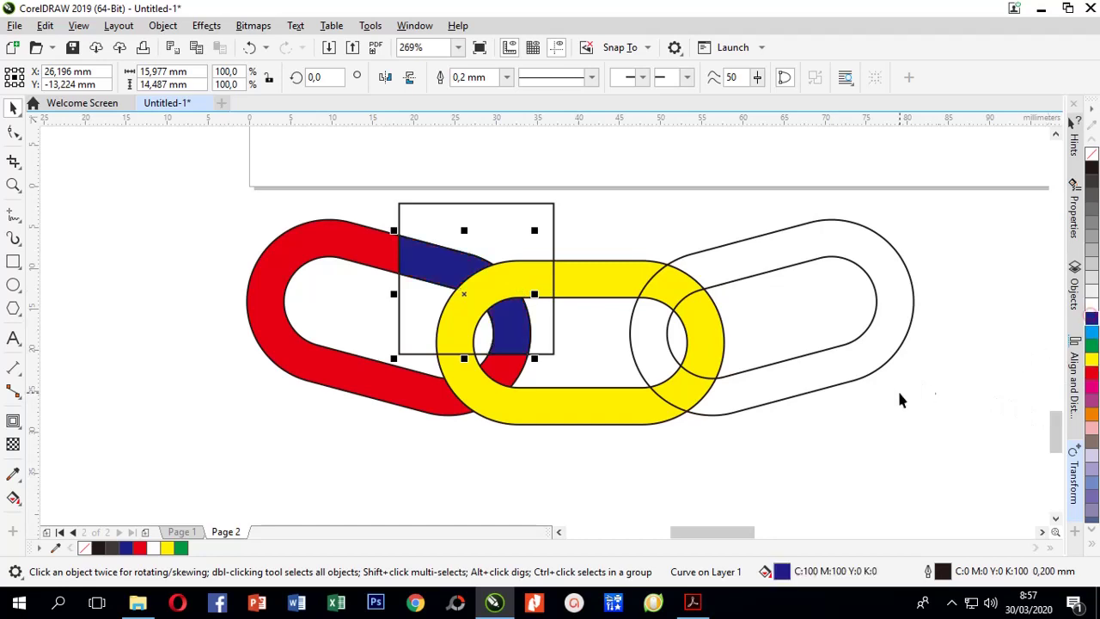
left_click(529, 462)
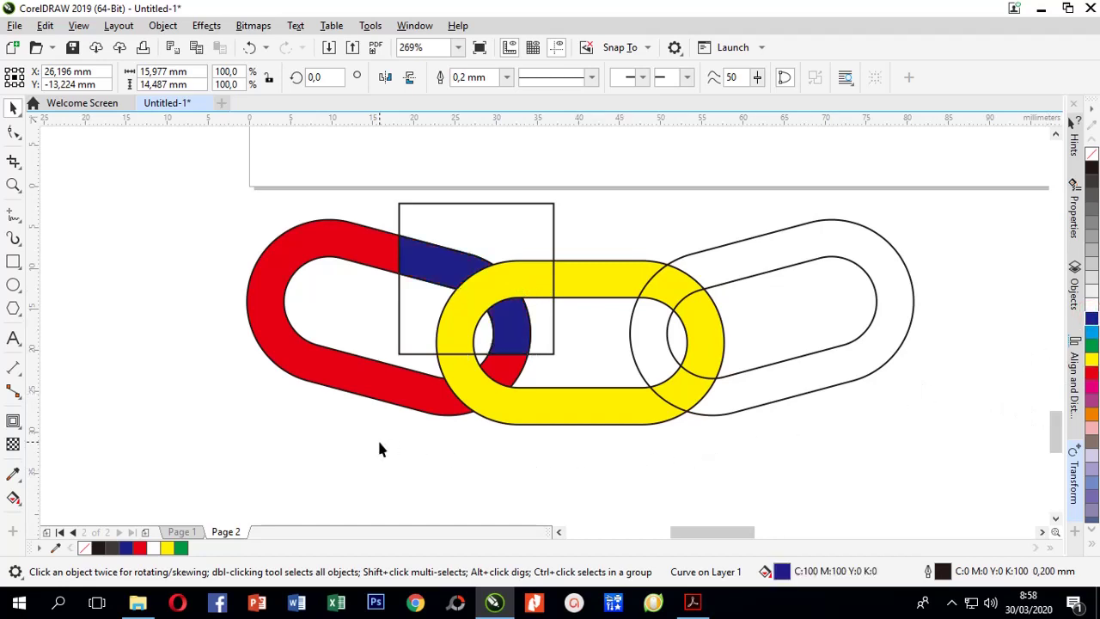
left_click(299, 348)
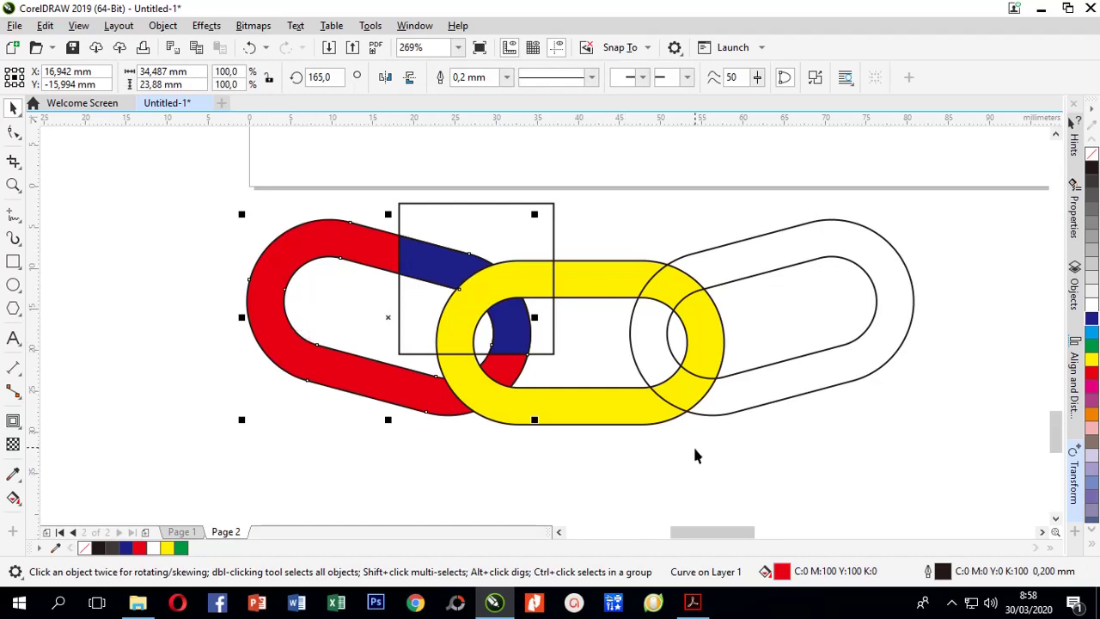
Move the rectangle over the lower part of the right overlap, intersect the right link with it and fill that piece with red.
left_click_drag(555, 236, 768, 361)
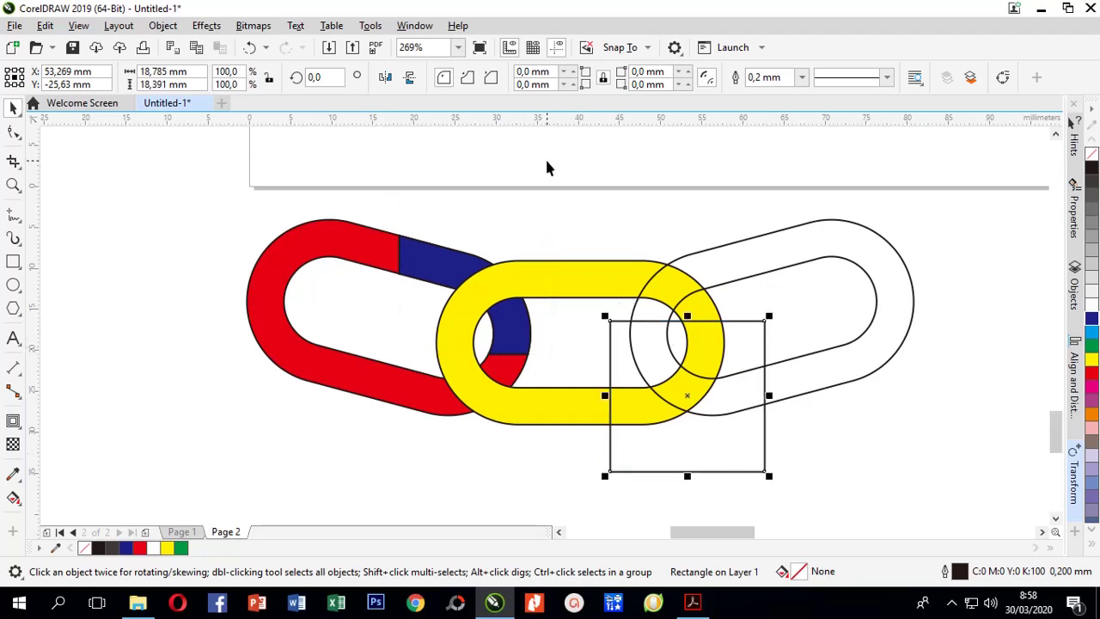
left_click_drag(547, 166, 974, 482)
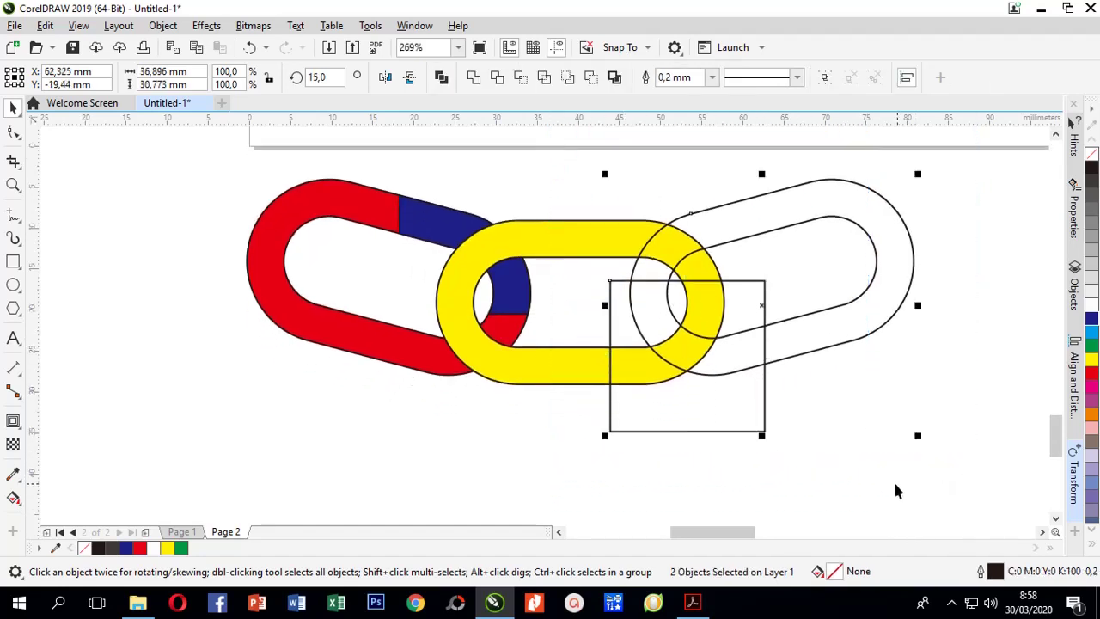
left_click(520, 77)
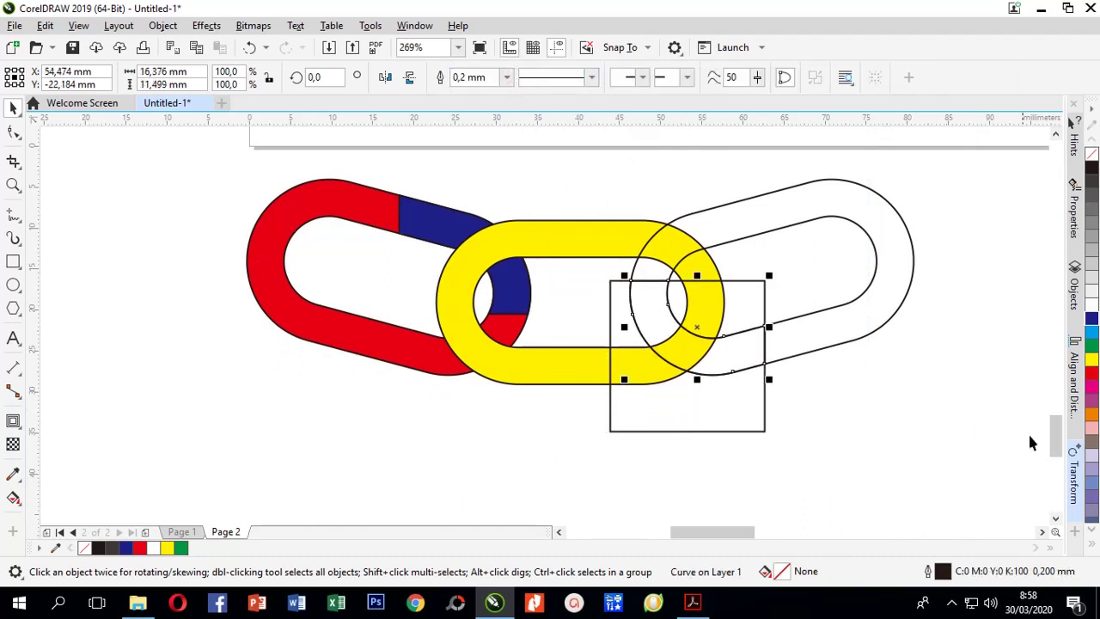
left_click(1093, 375)
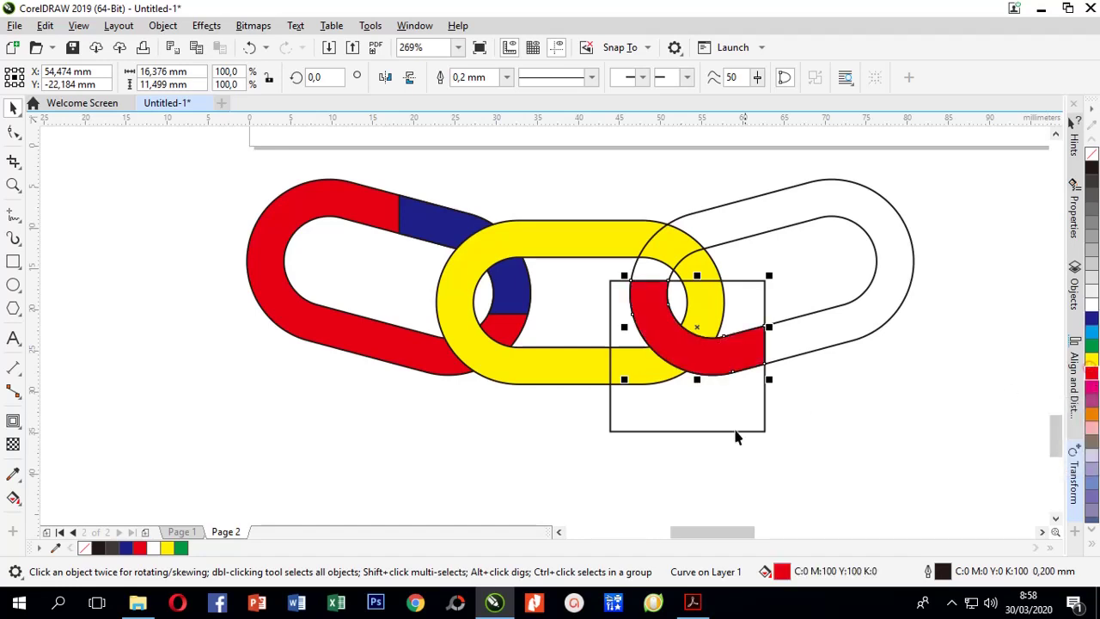
left_click(490, 446)
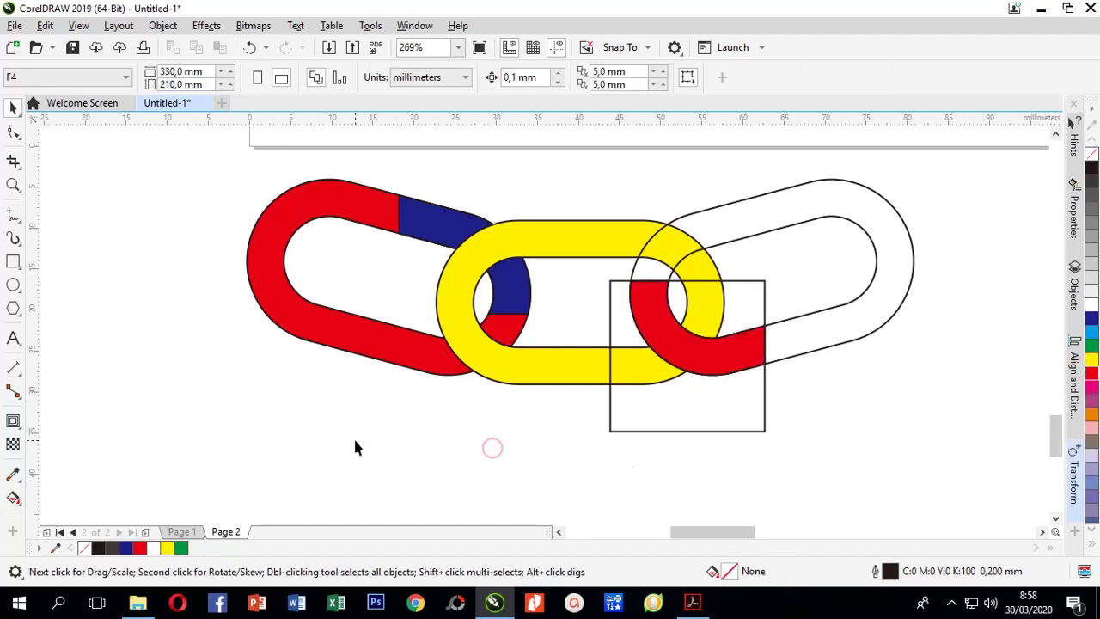
Delete the red left link, the rectangle and the unfilled right link of the lower arc, keeping both intersected pieces.
left_click(292, 332)
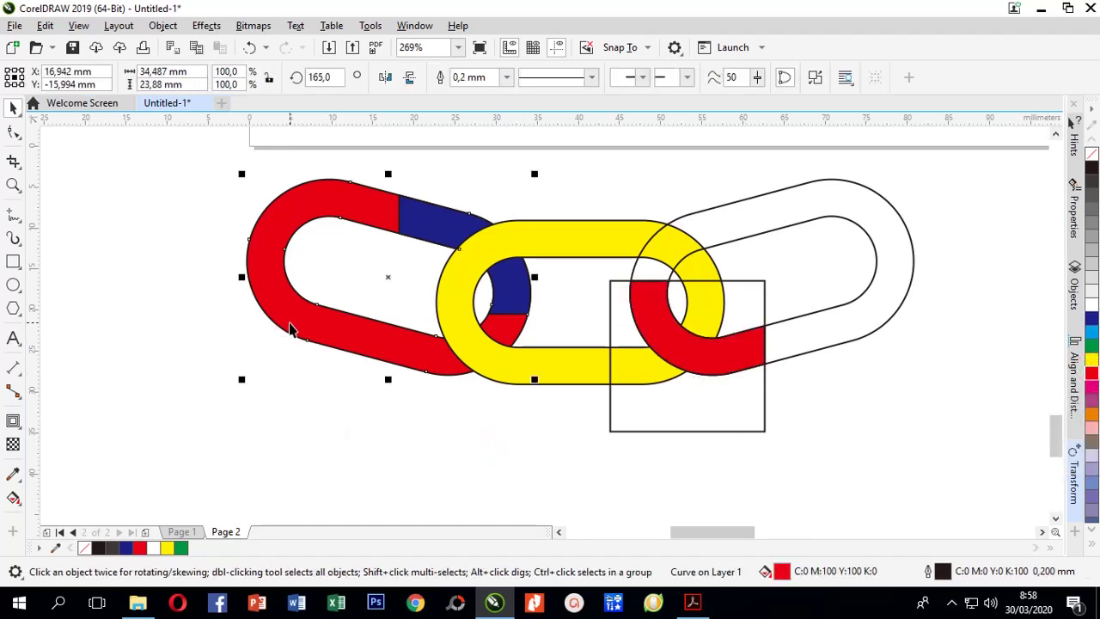
key("Delete")
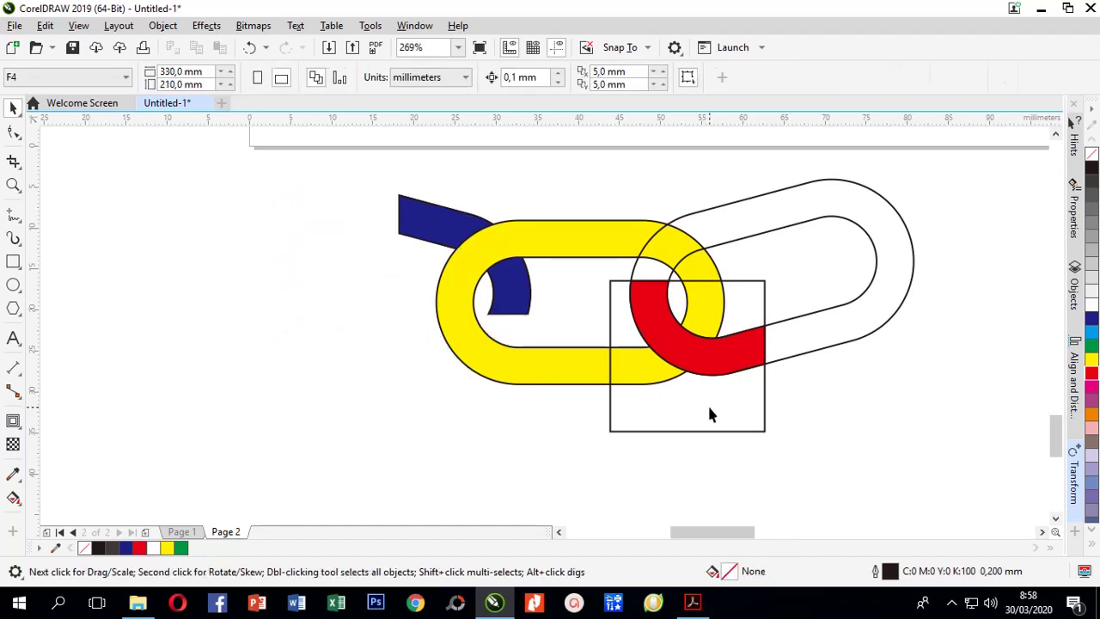
left_click(707, 405)
key("Delete")
left_click(848, 308)
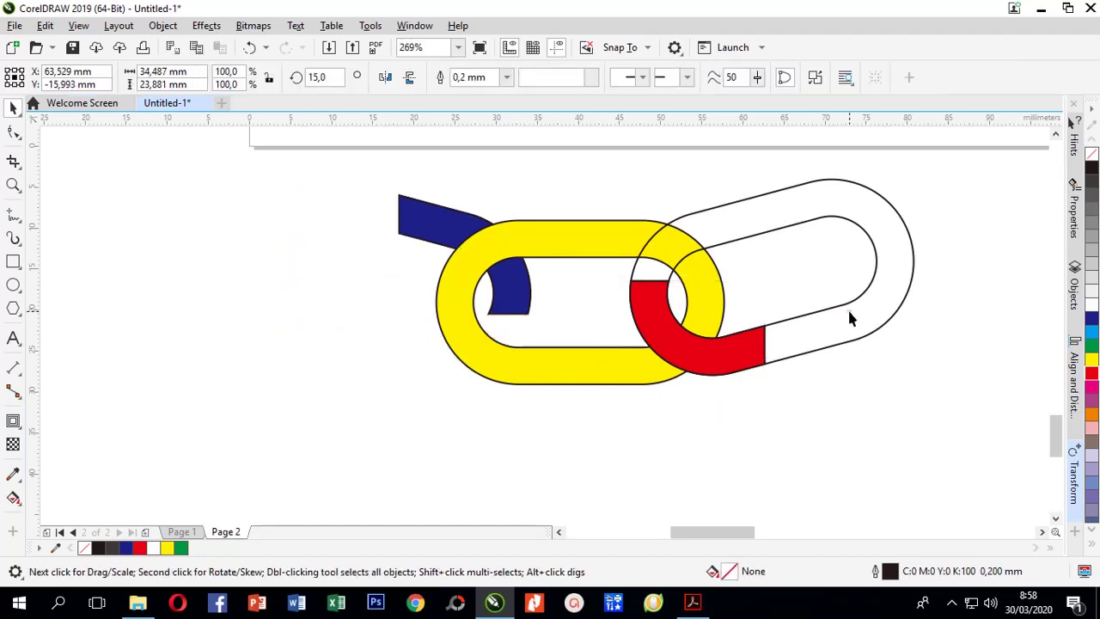
key("Delete")
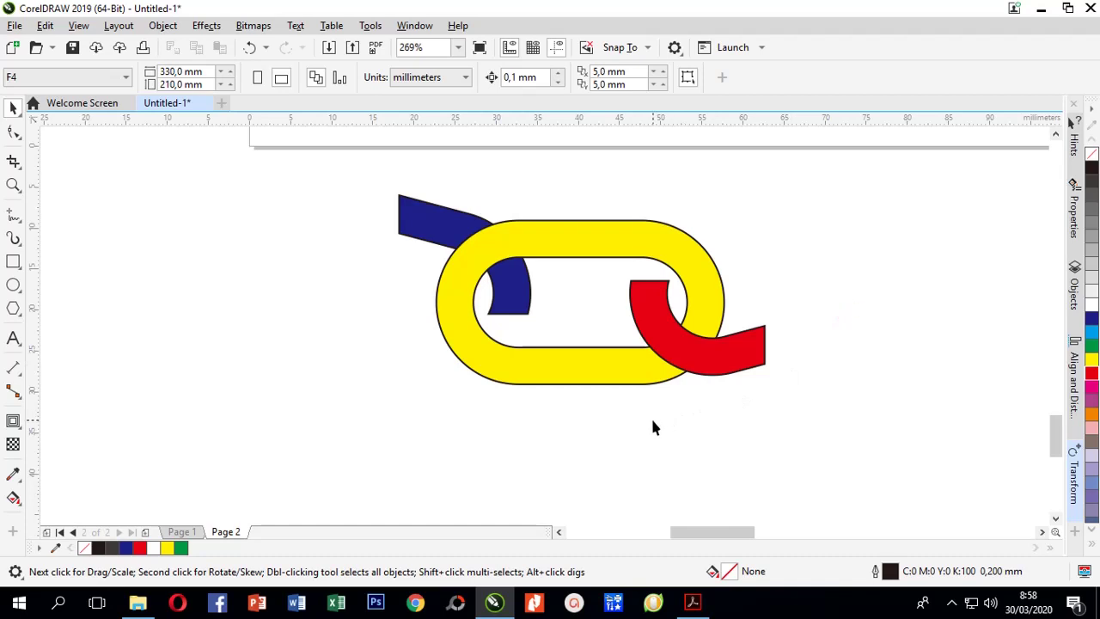
Order the blue piece in front of the yellow middle link.
scroll(551, 196, "up", 2)
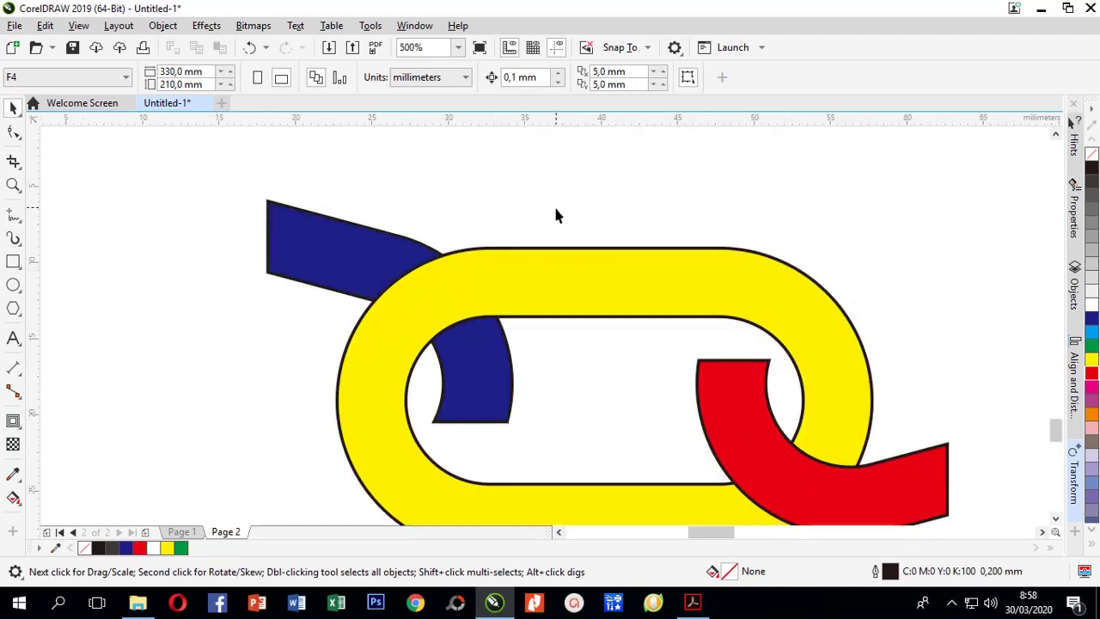
scroll(554, 203, "down", 3)
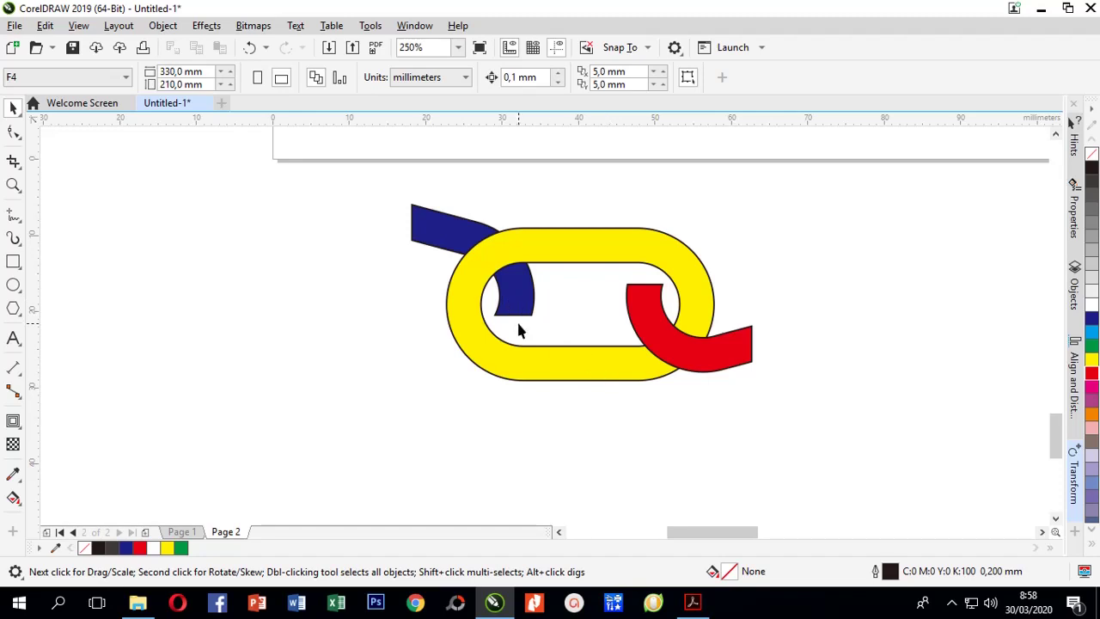
left_click(424, 241)
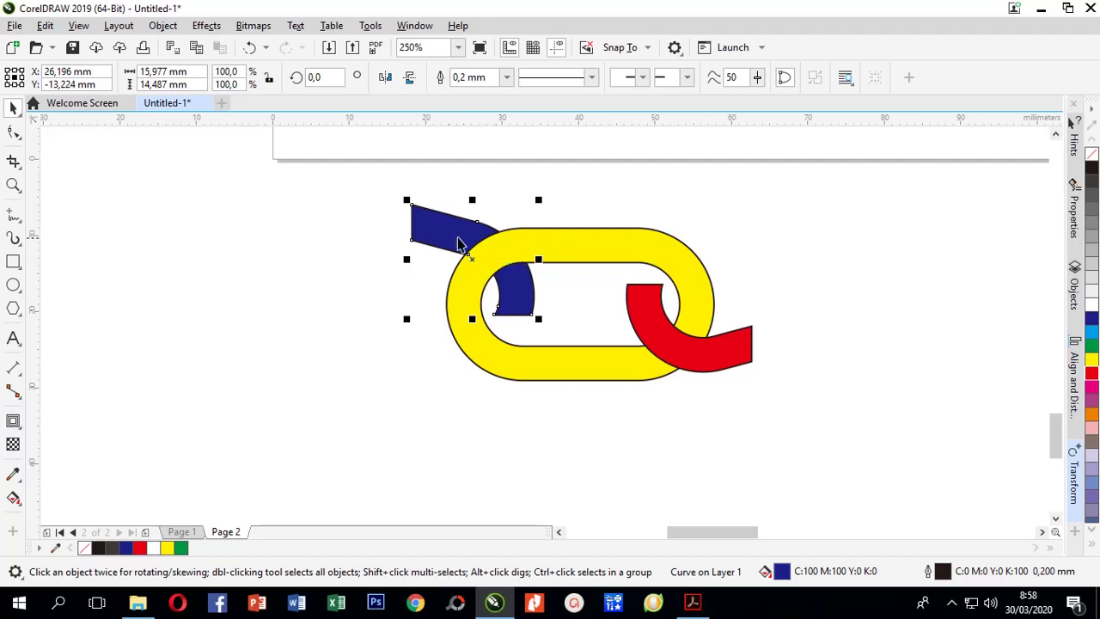
right_click(428, 223)
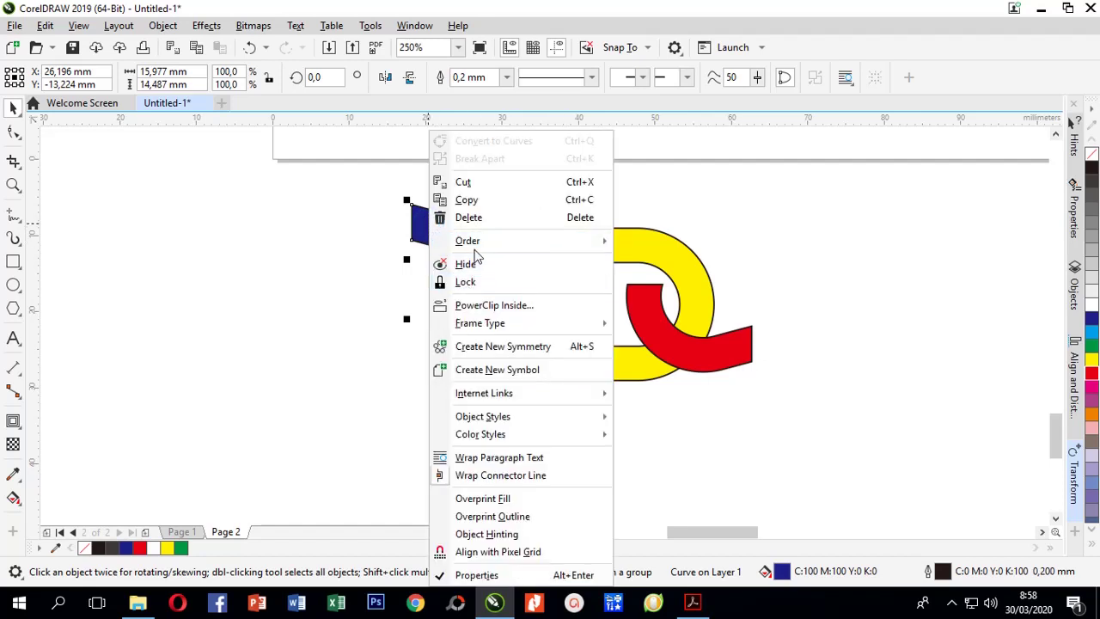
mouse_move(478, 247)
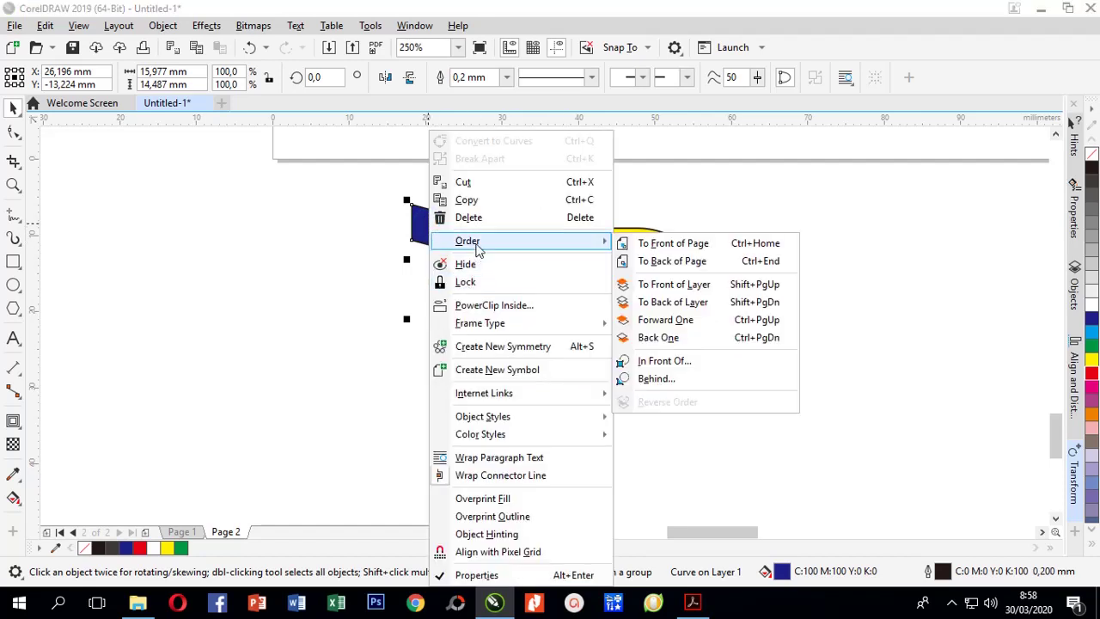
left_click(679, 361)
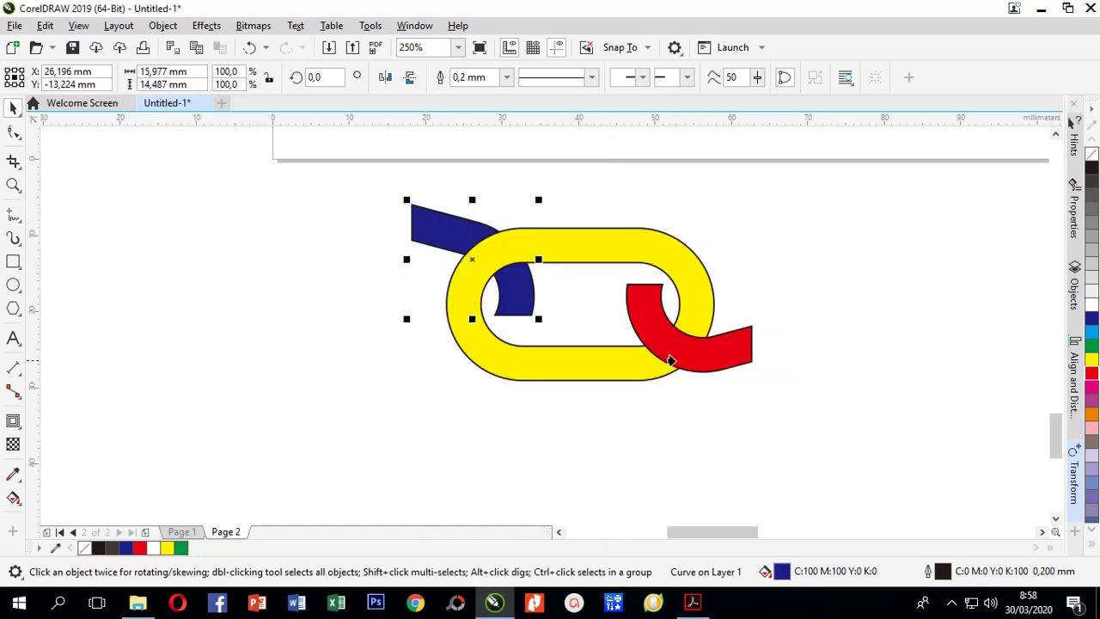
left_click(477, 351)
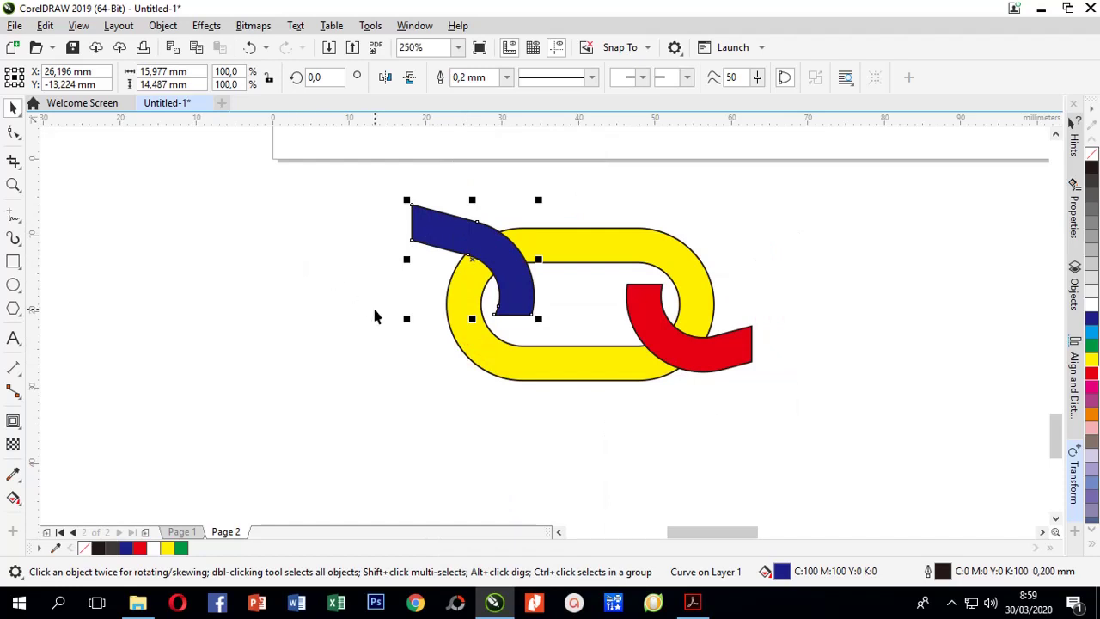
left_click(409, 352)
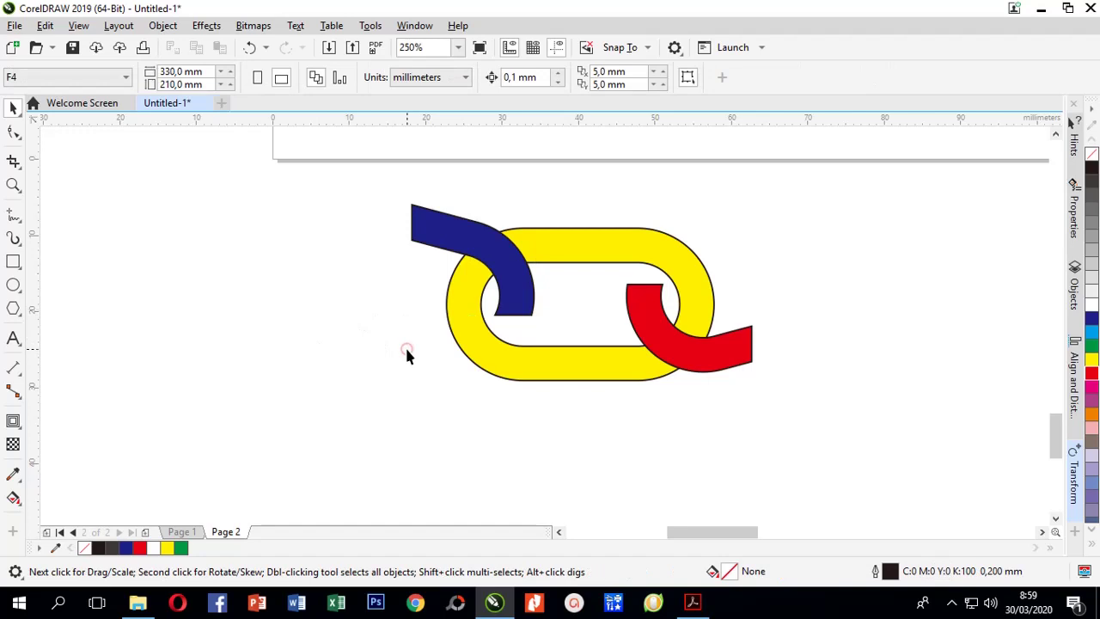
Try trimming the blue piece with the yellow link, and undo the trim.
left_click(583, 373)
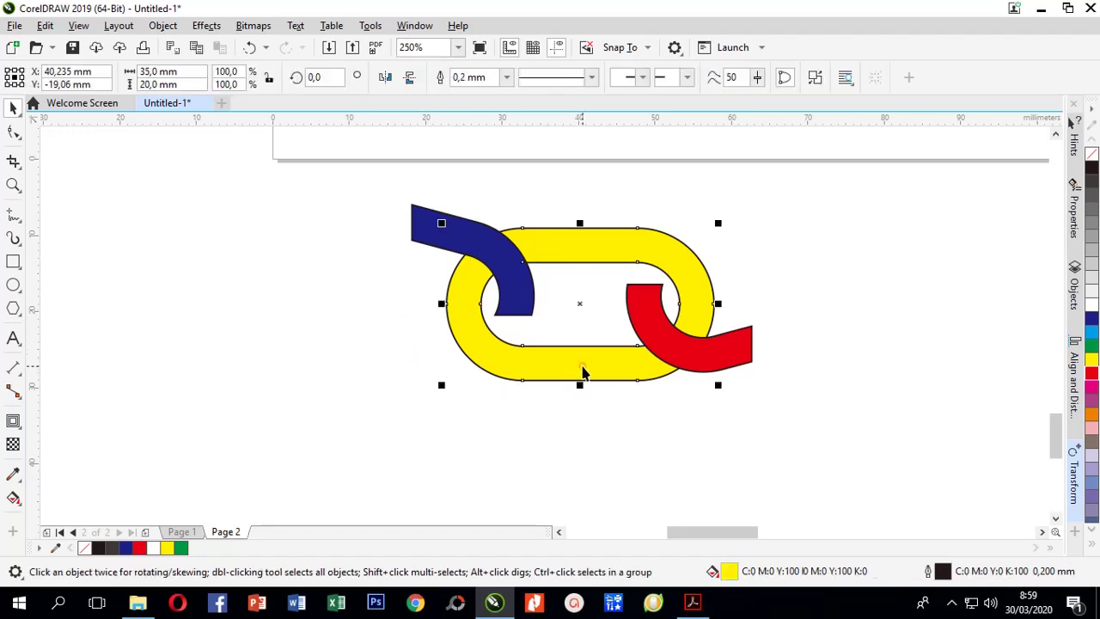
left_click(423, 234, "shift")
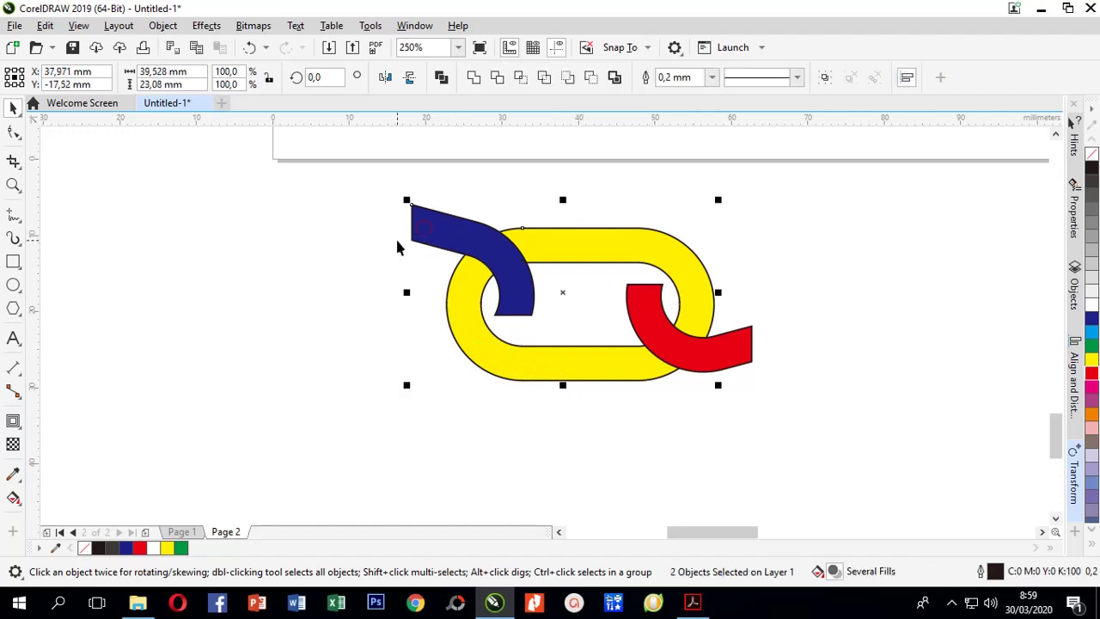
left_click(499, 79)
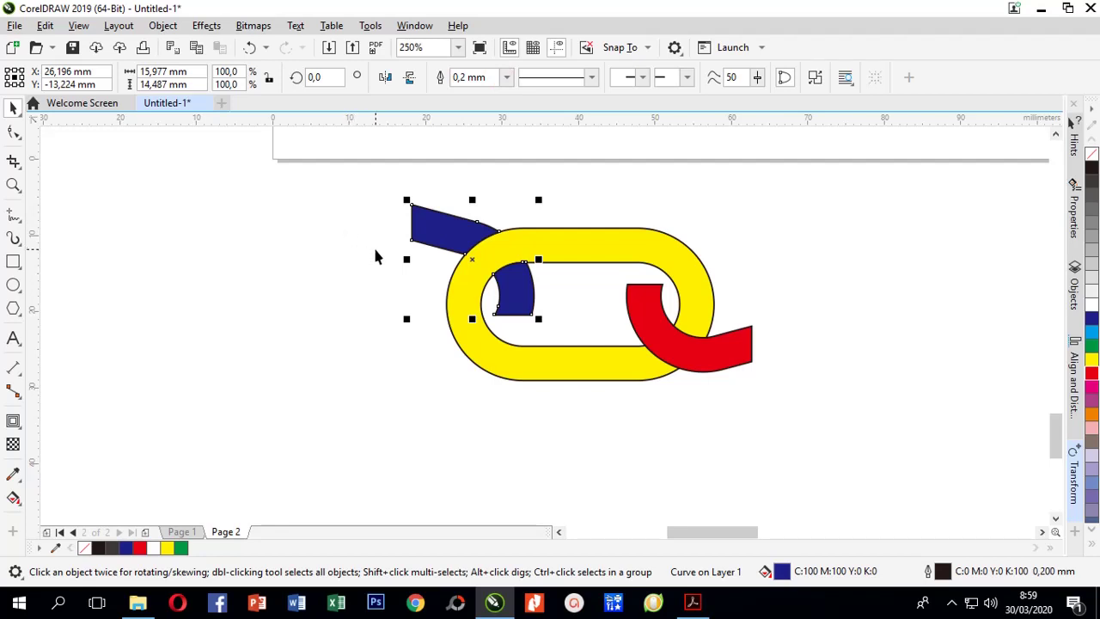
key("ctrl+z")
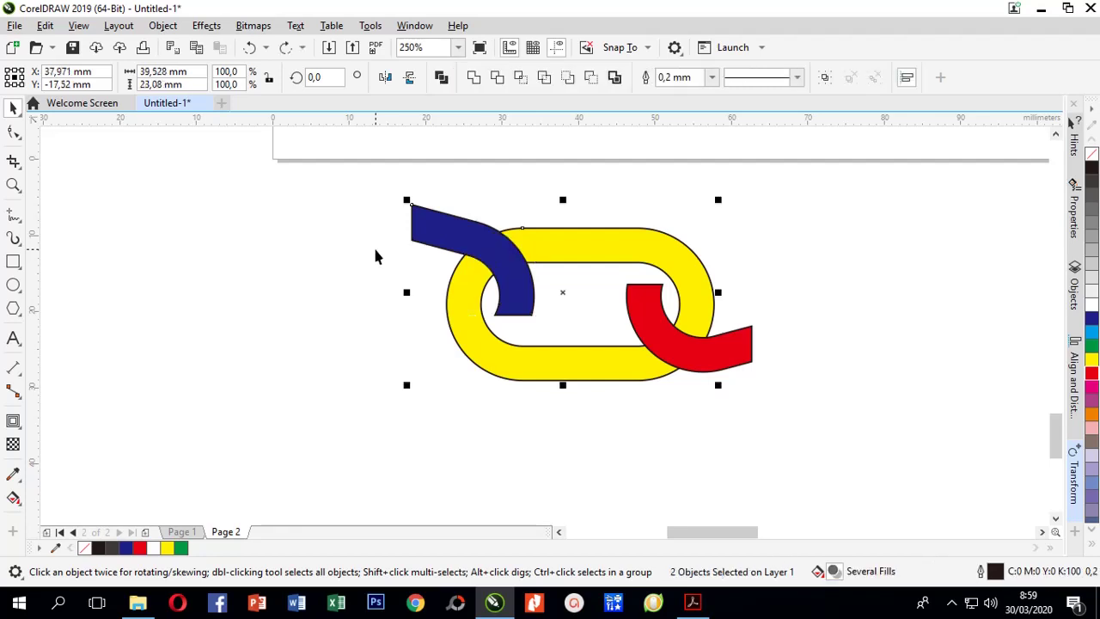
left_click(300, 276)
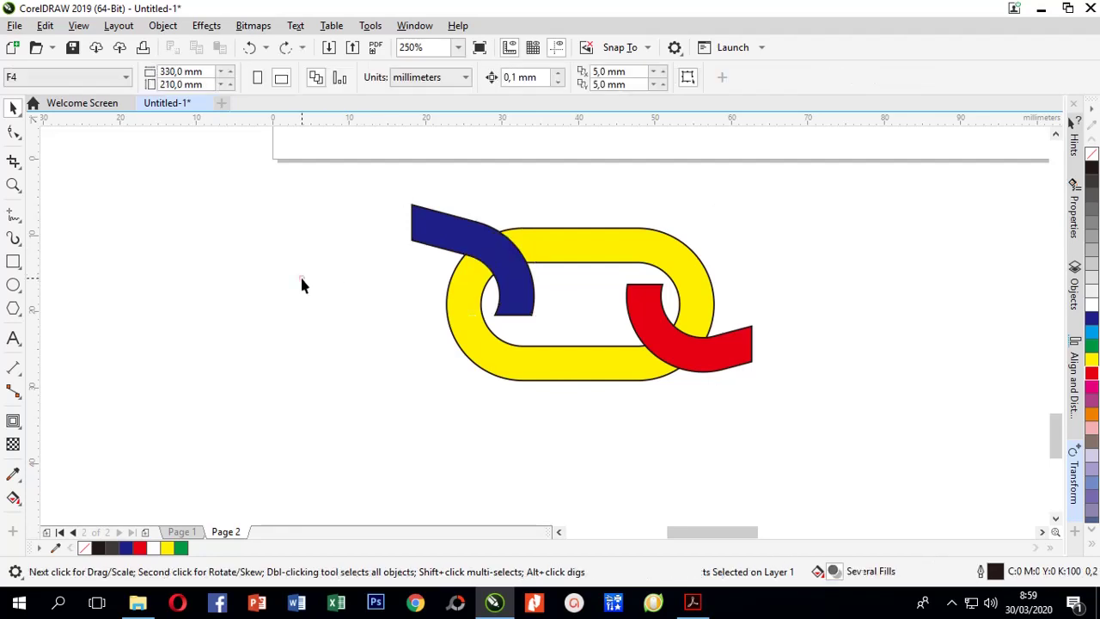
Trim the yellow link with the blue piece, and delete the blue piece.
left_click(422, 232)
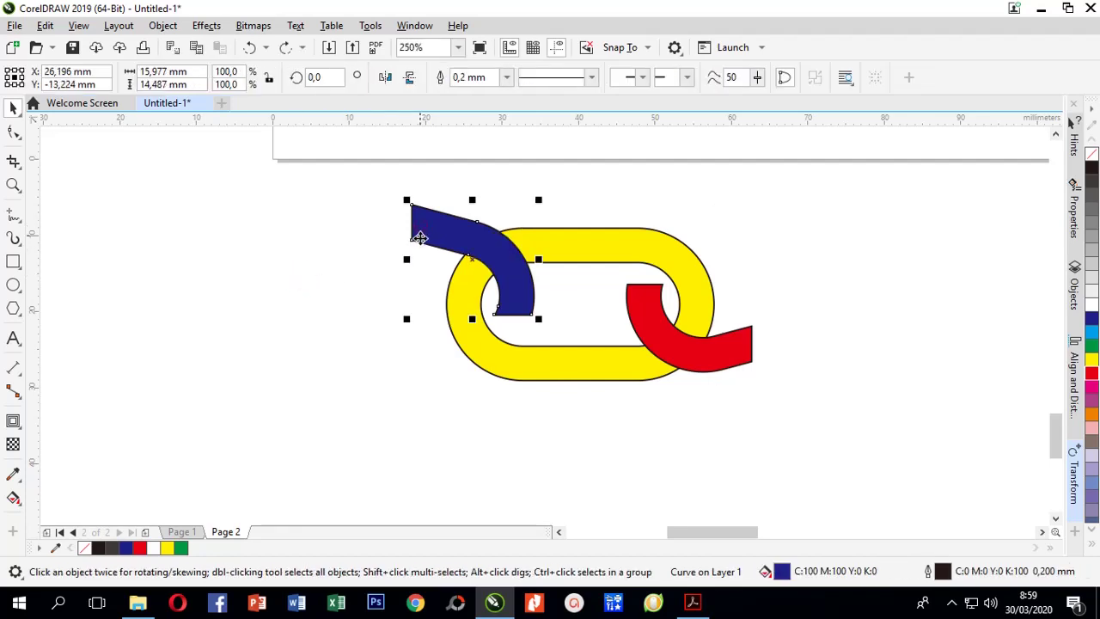
left_click(518, 377, "shift")
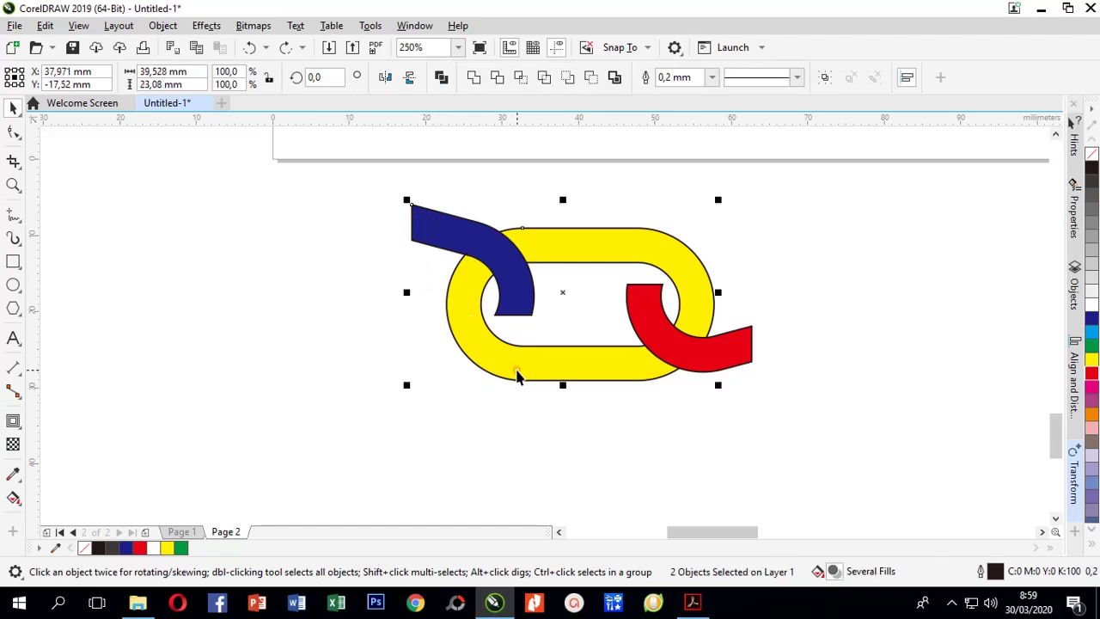
left_click(497, 78)
left_click(351, 233)
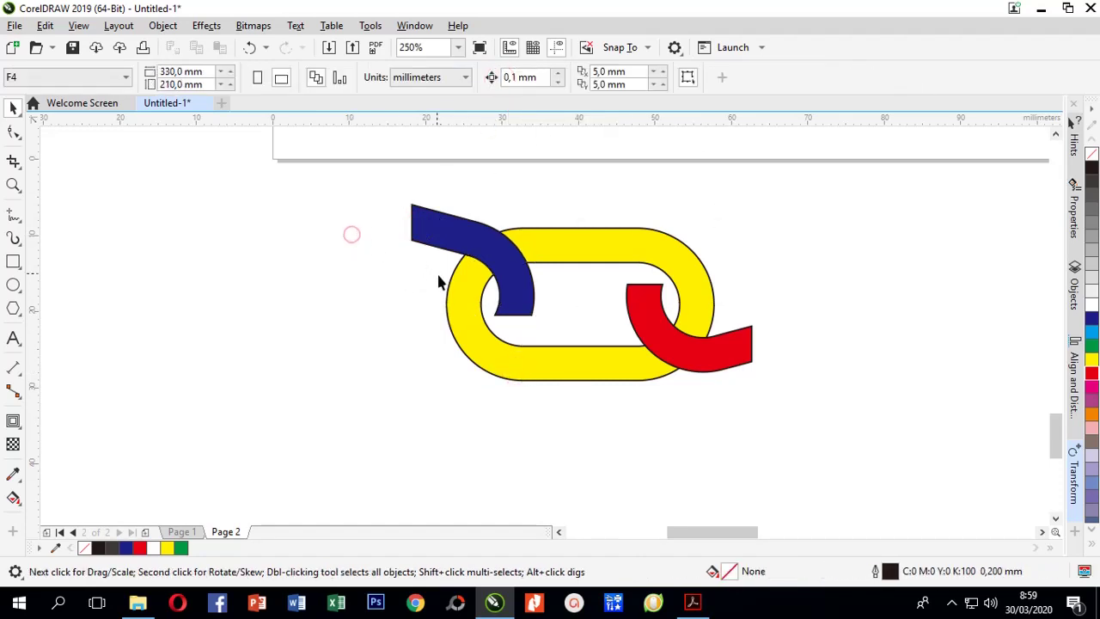
left_click_drag(438, 243, 280, 261)
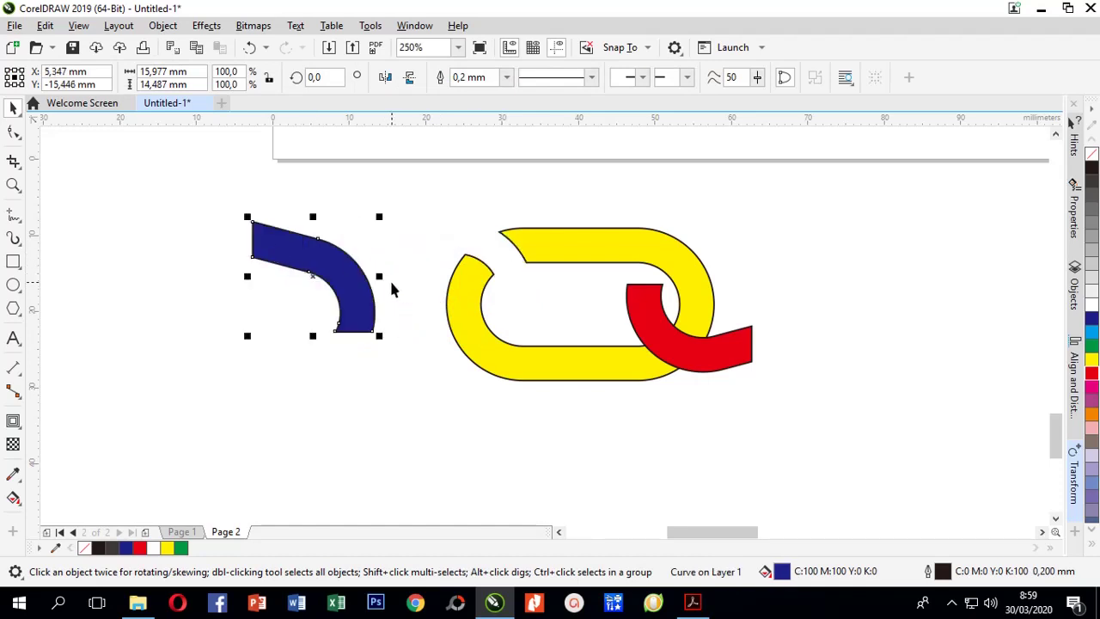
key("Delete")
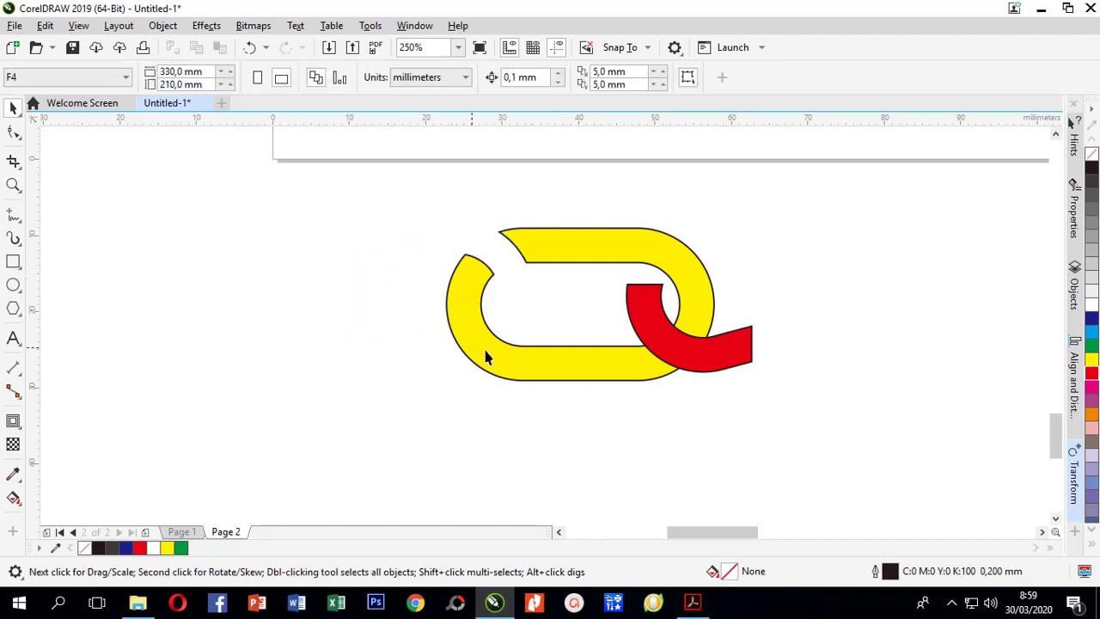
Trim the yellow link with the red piece, and delete the red piece.
left_click_drag(554, 329, 813, 436)
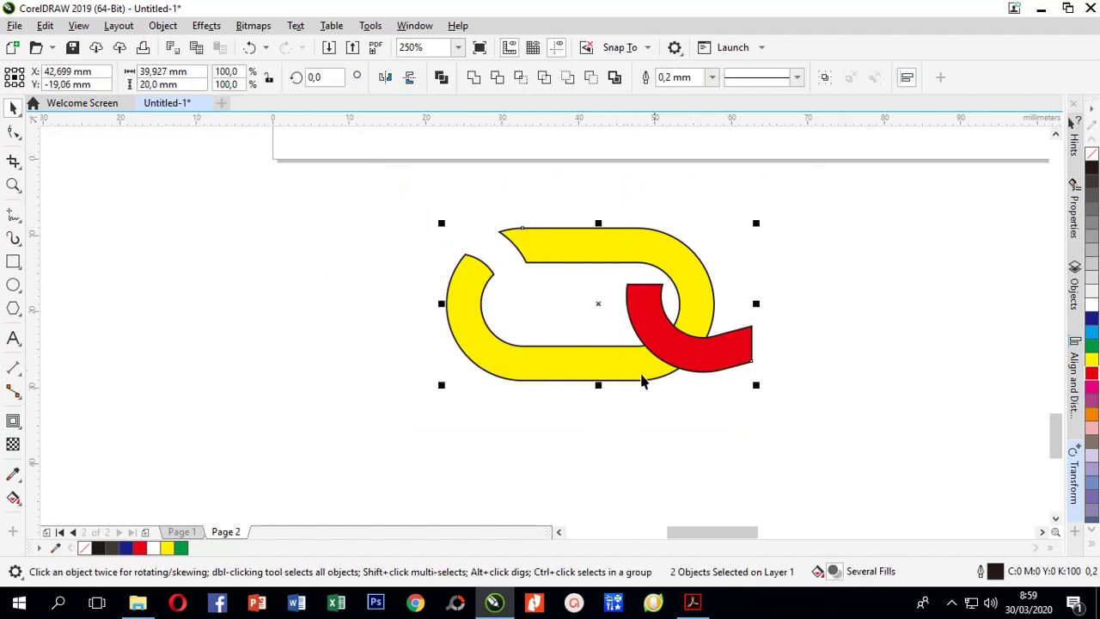
left_click(499, 78)
left_click(393, 172)
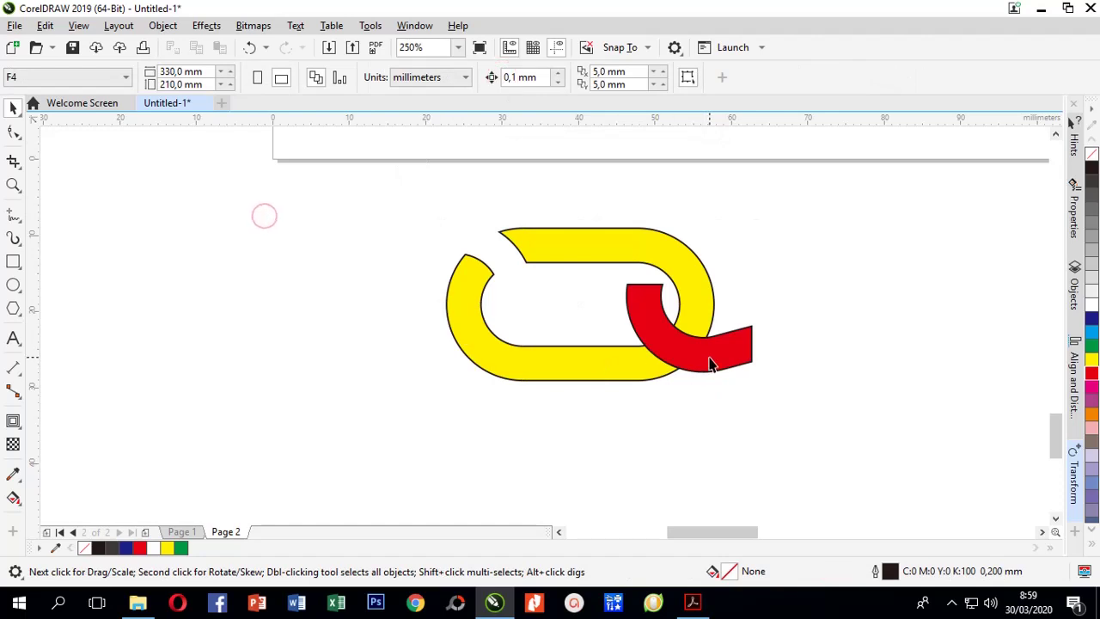
left_click_drag(710, 361, 300, 332)
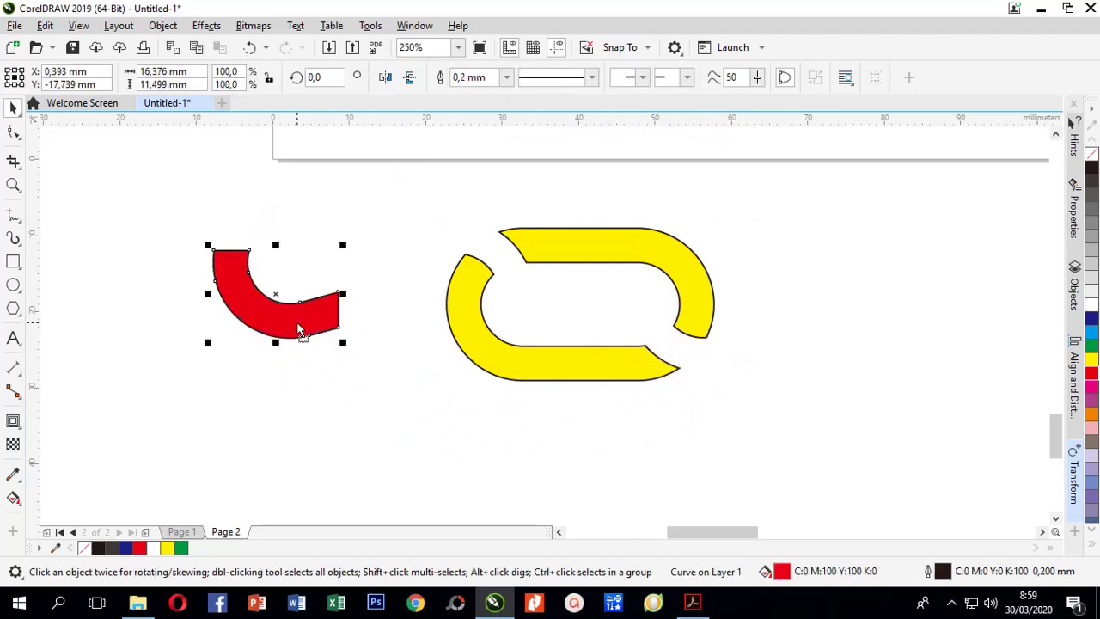
key("Delete")
Rotate both trimmed yellow links about their shared centre at 15°, one copy per application, repeating until the links close into a full ring.
scroll(348, 327, "down", 5)
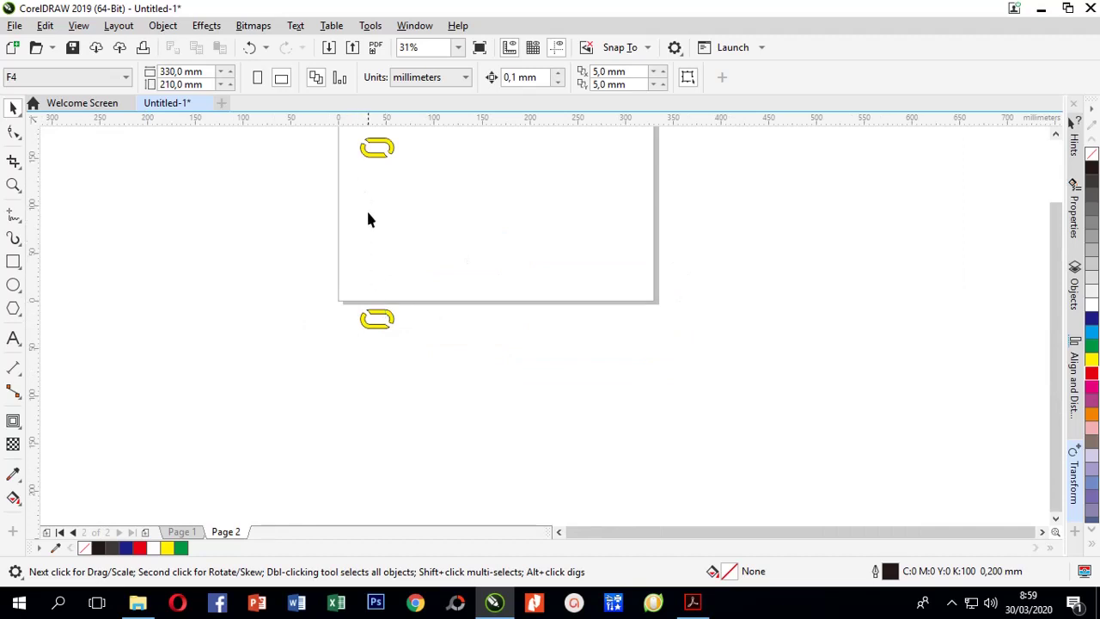
left_click_drag(359, 204, 393, 246)
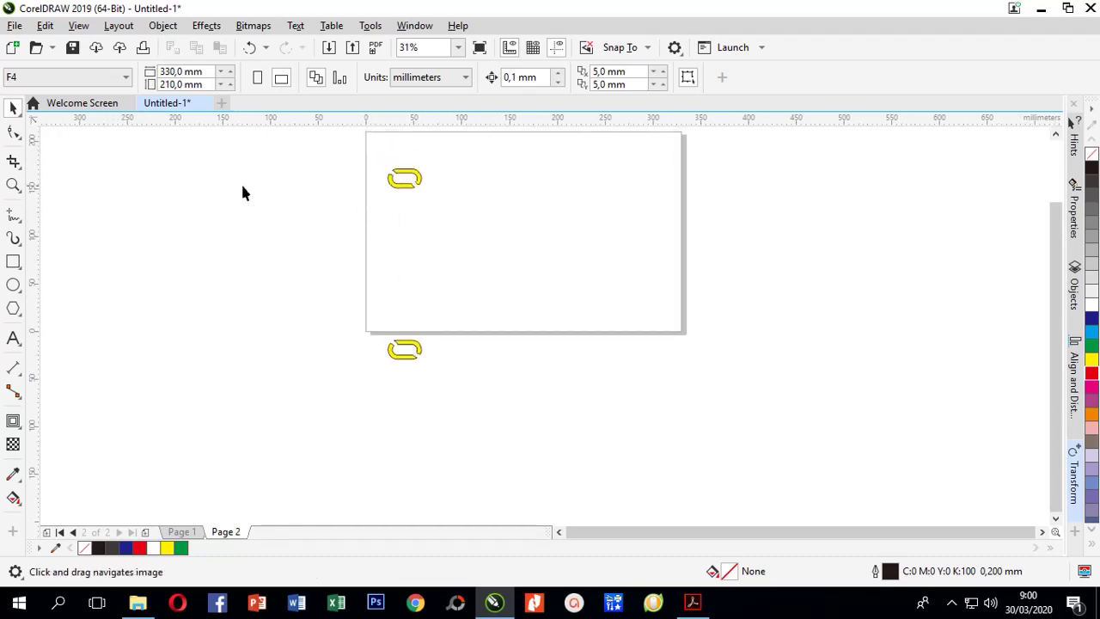
left_click(13, 183)
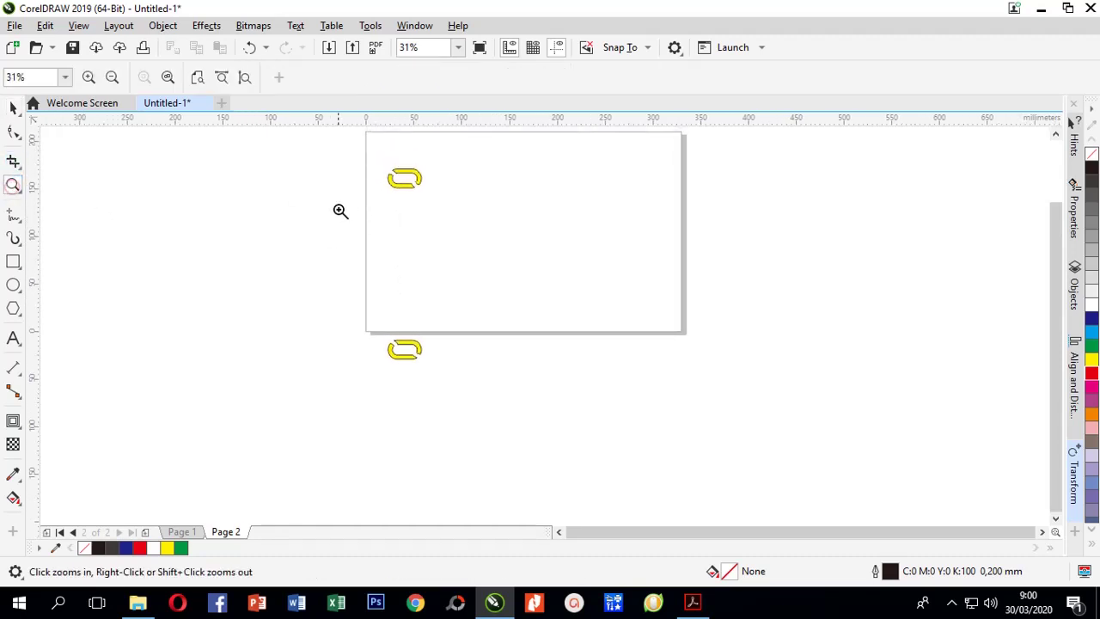
left_click_drag(354, 155, 447, 380)
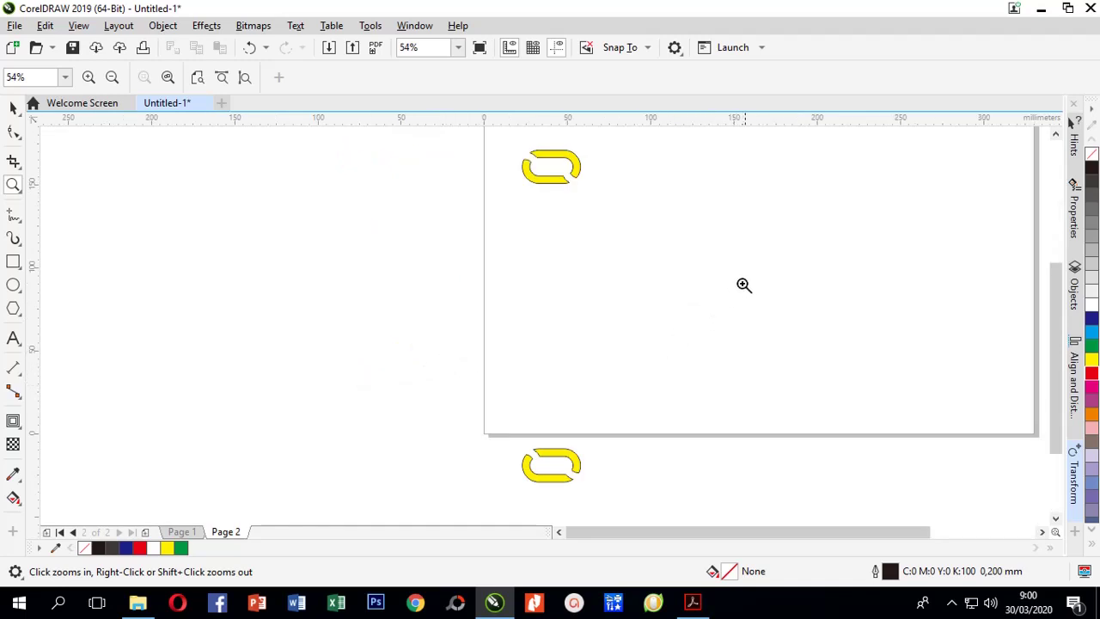
left_click(1074, 479)
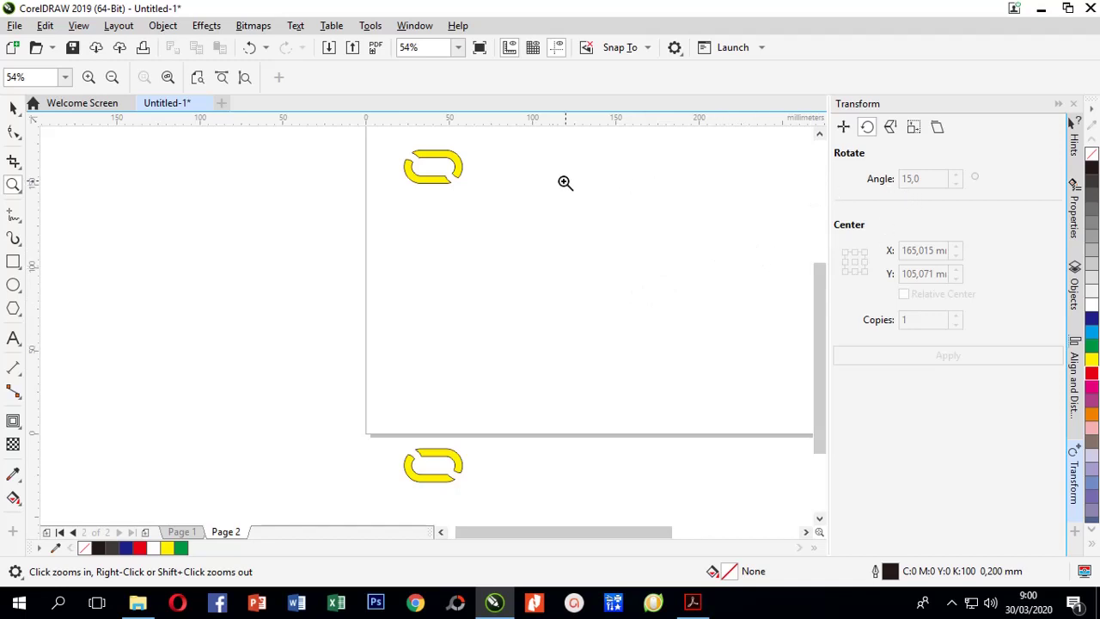
left_click(13, 108)
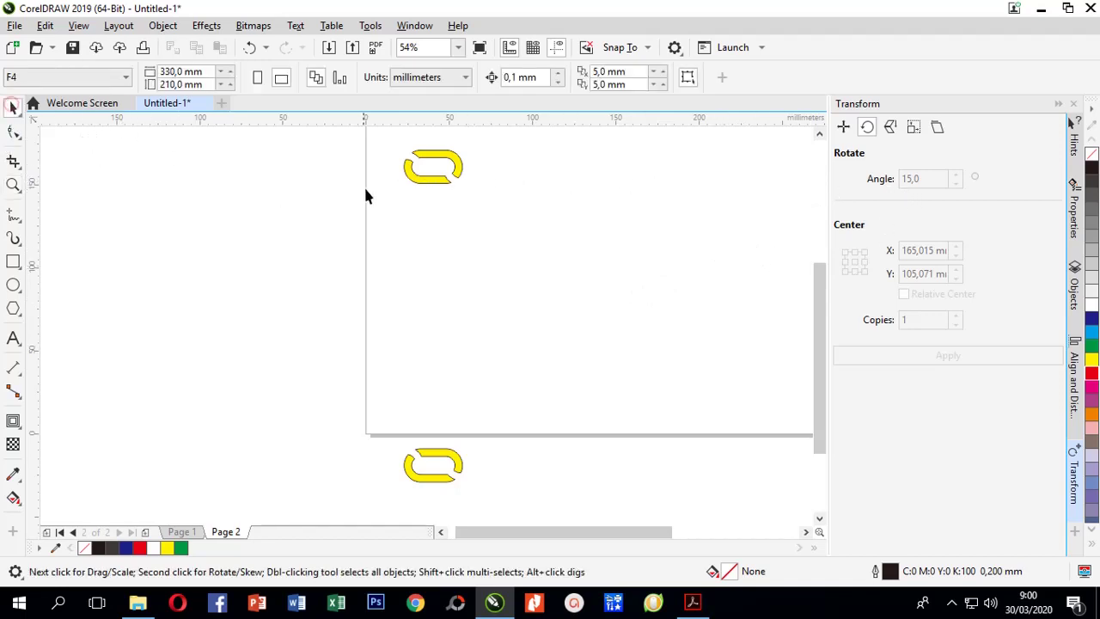
left_click(414, 175)
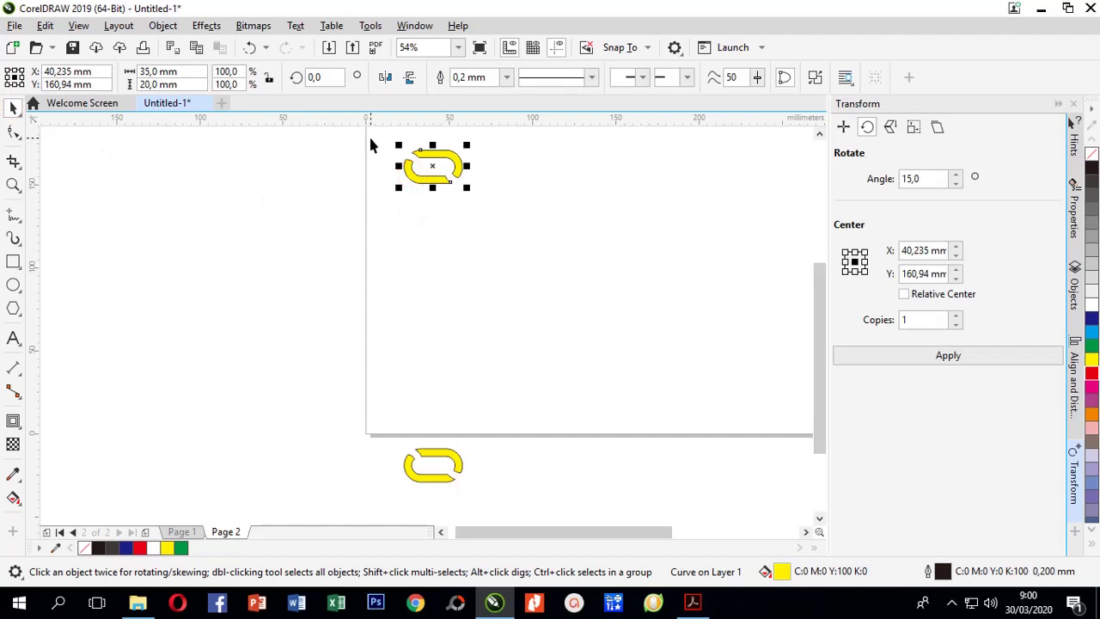
left_click_drag(371, 139, 494, 503)
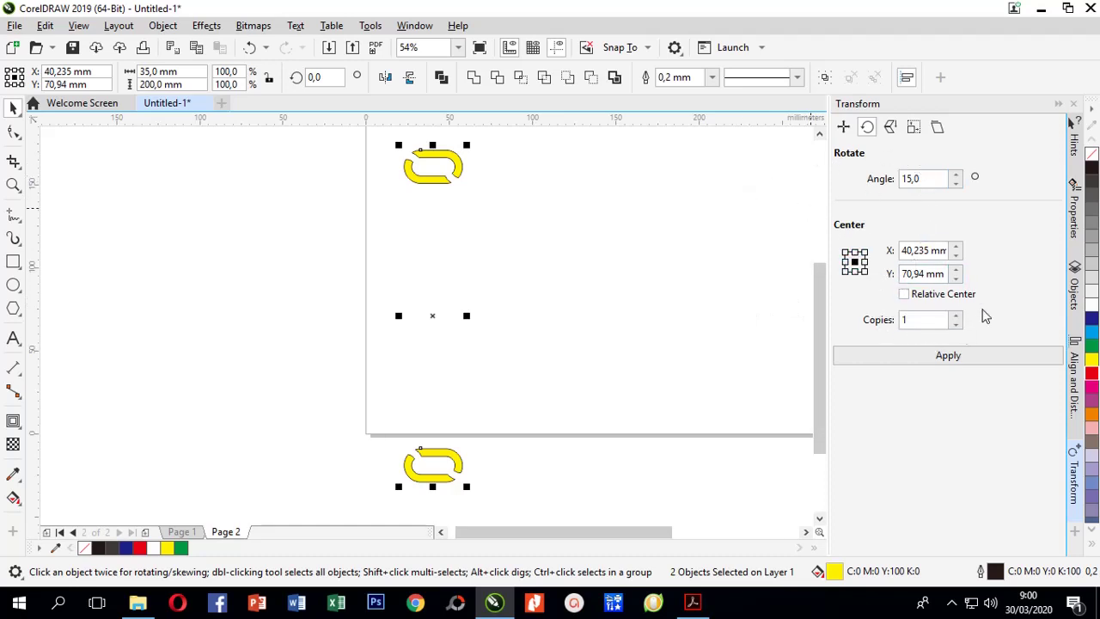
left_click(948, 357)
left_click(948, 358)
left_click(948, 357)
left_click(948, 357)
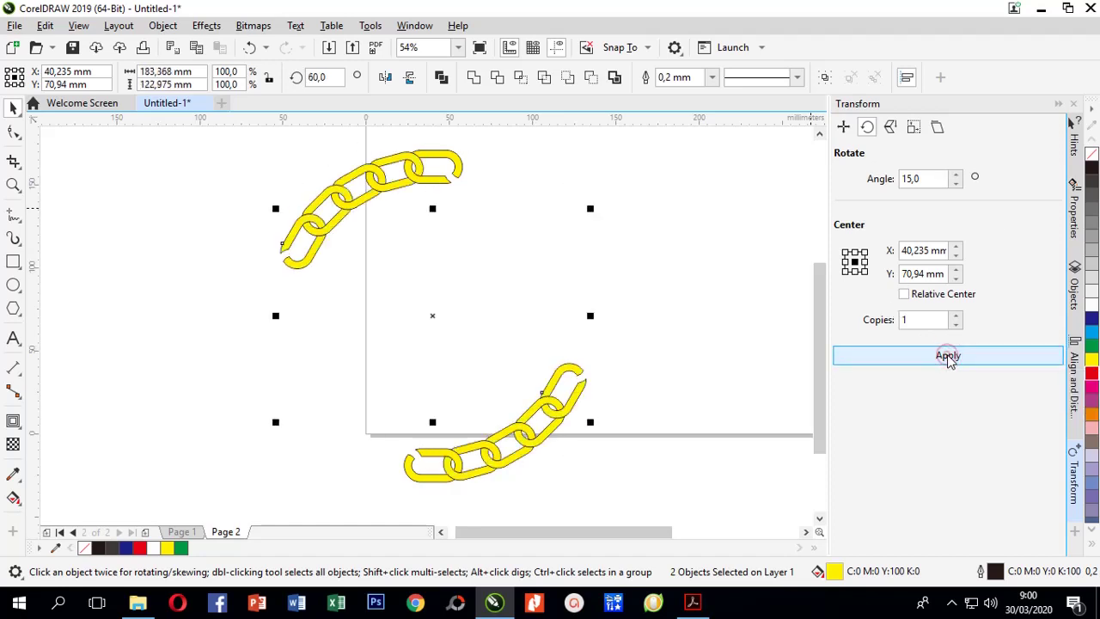
left_click(948, 358)
left_click(948, 358)
left_click(948, 357)
left_click(948, 357)
left_click(949, 358)
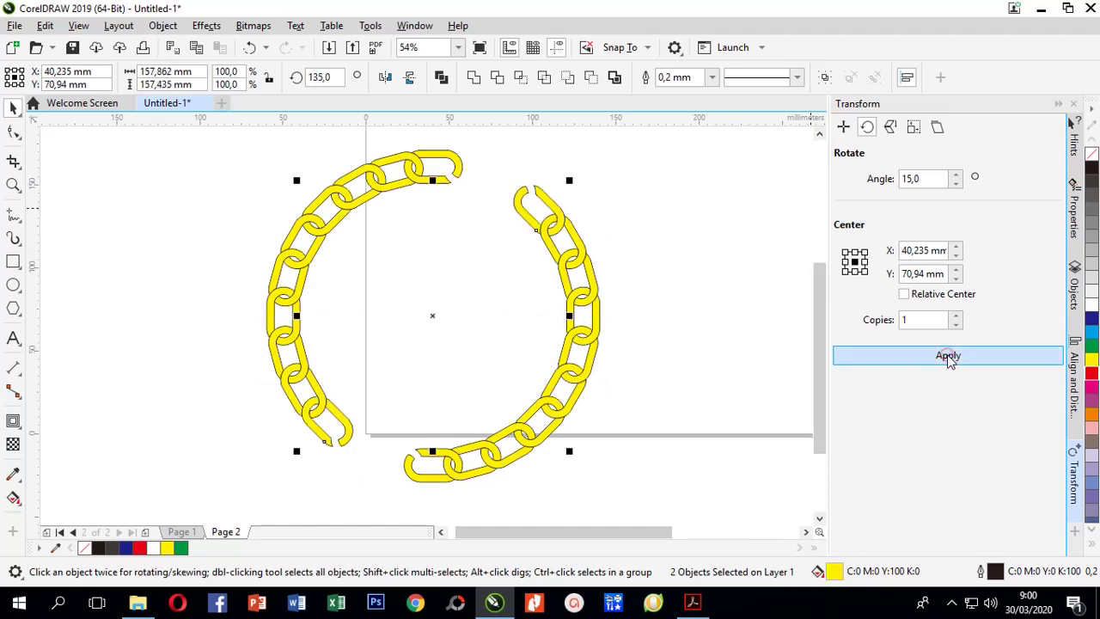
left_click(948, 358)
left_click(948, 357)
left_click(725, 308)
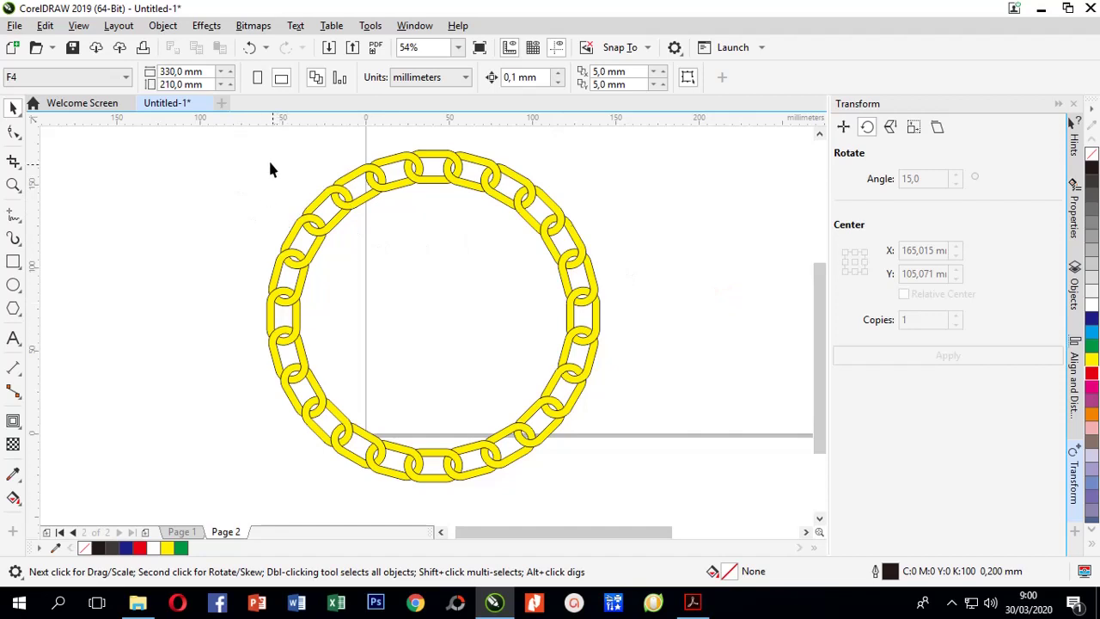
Fill the second link counterclockwise from the ring's topmost link with dark blue.
left_click(350, 182)
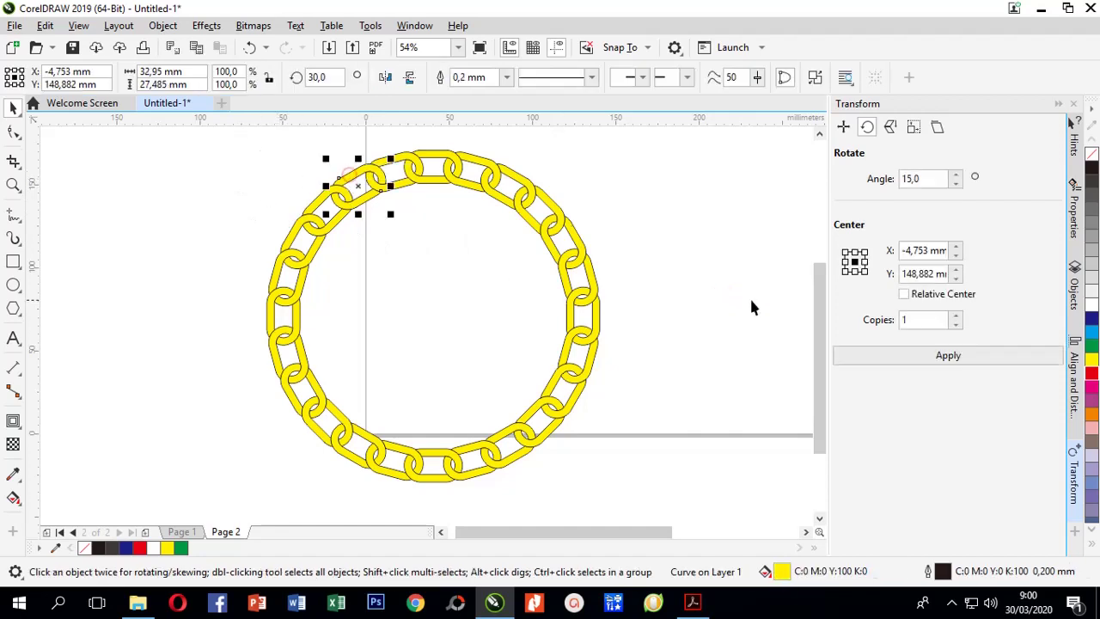
left_click(1092, 321)
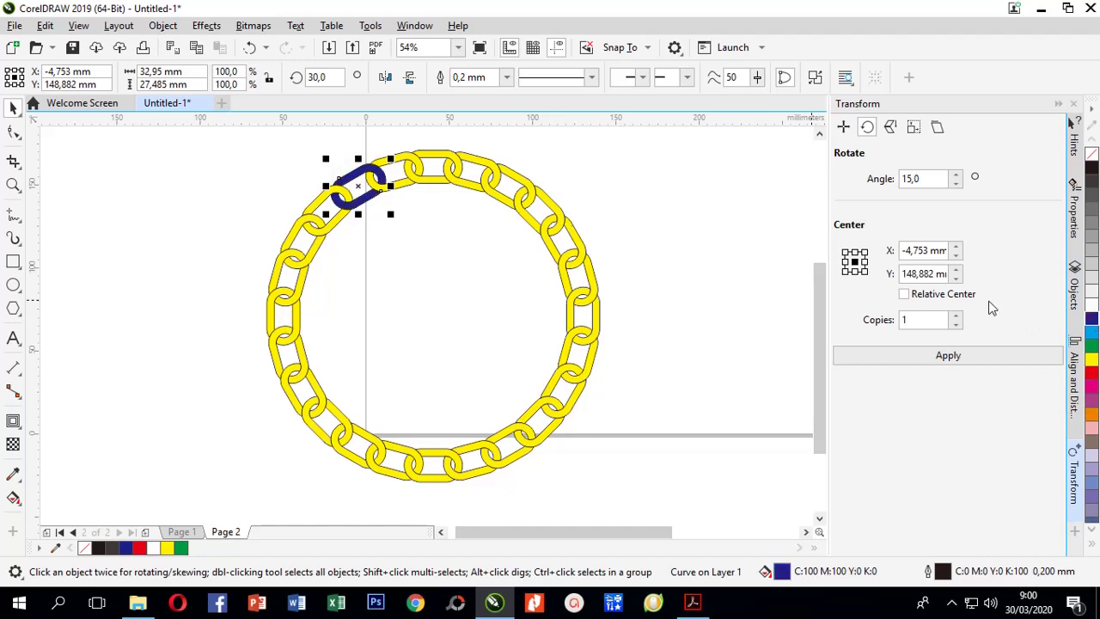
Examine how the dark blue link passes over and under its two neighbouring yellow links.
left_click(13, 184)
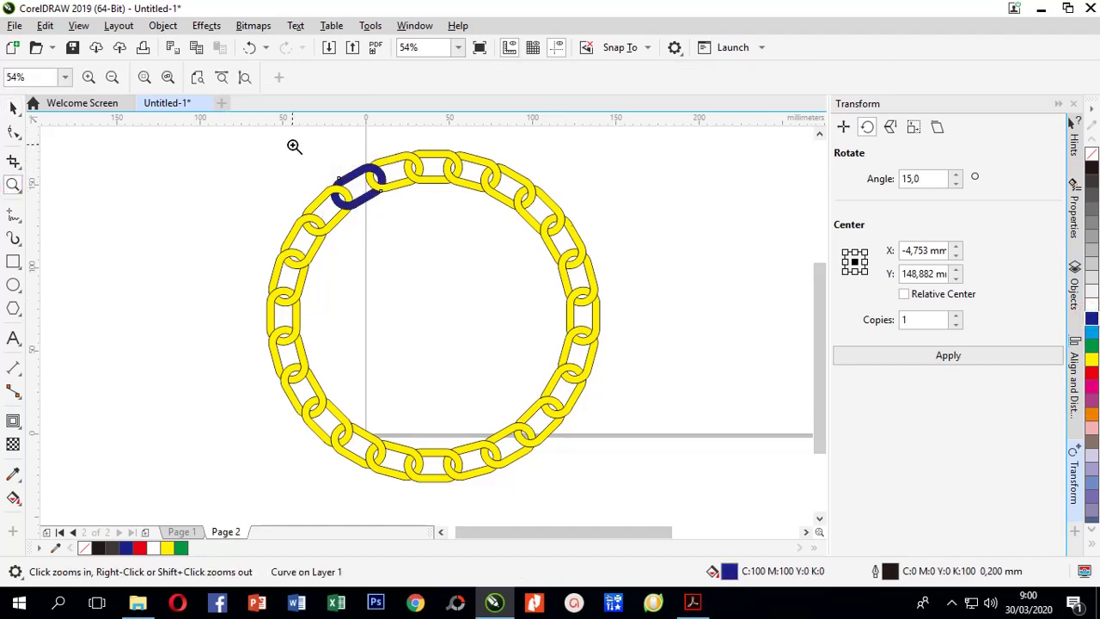
left_click_drag(294, 146, 403, 229)
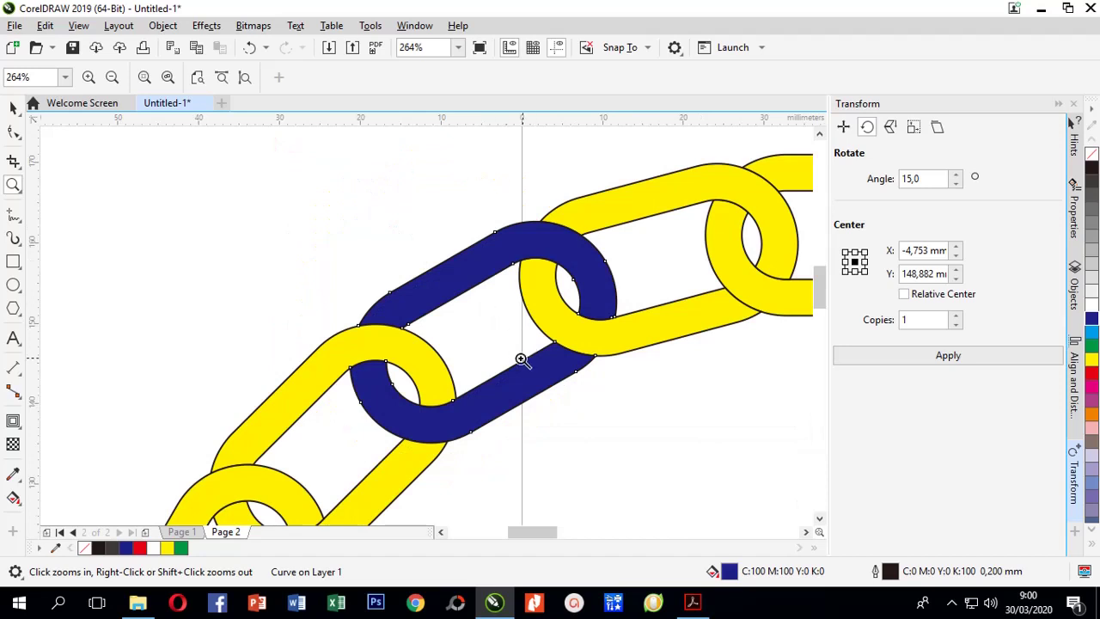
left_click(13, 107)
key("space")
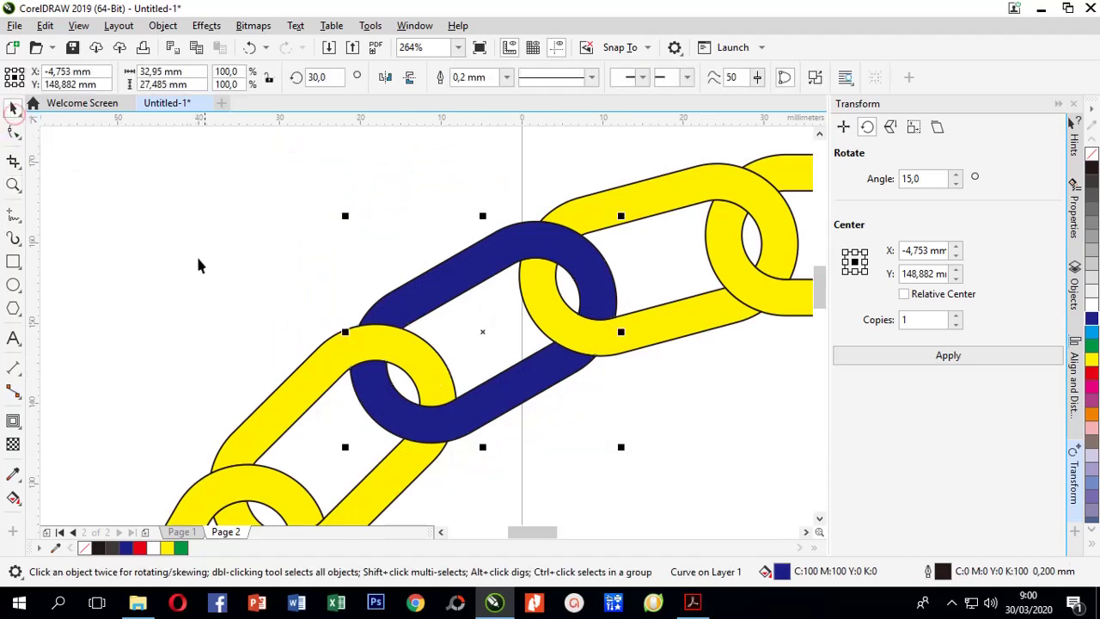
key("Escape")
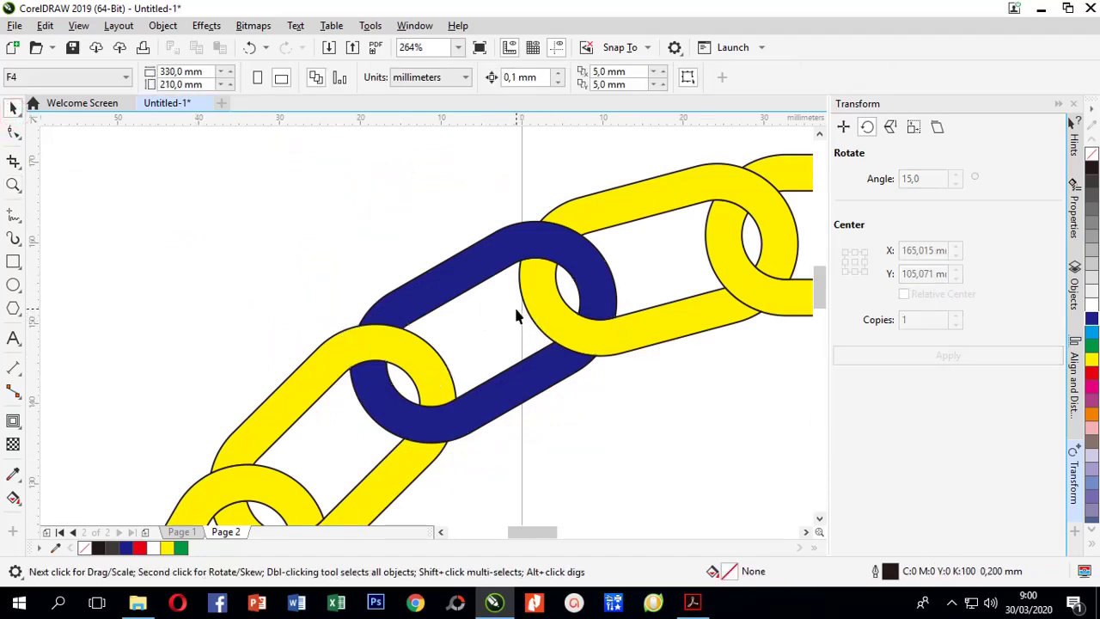
scroll(431, 345, "up", 3)
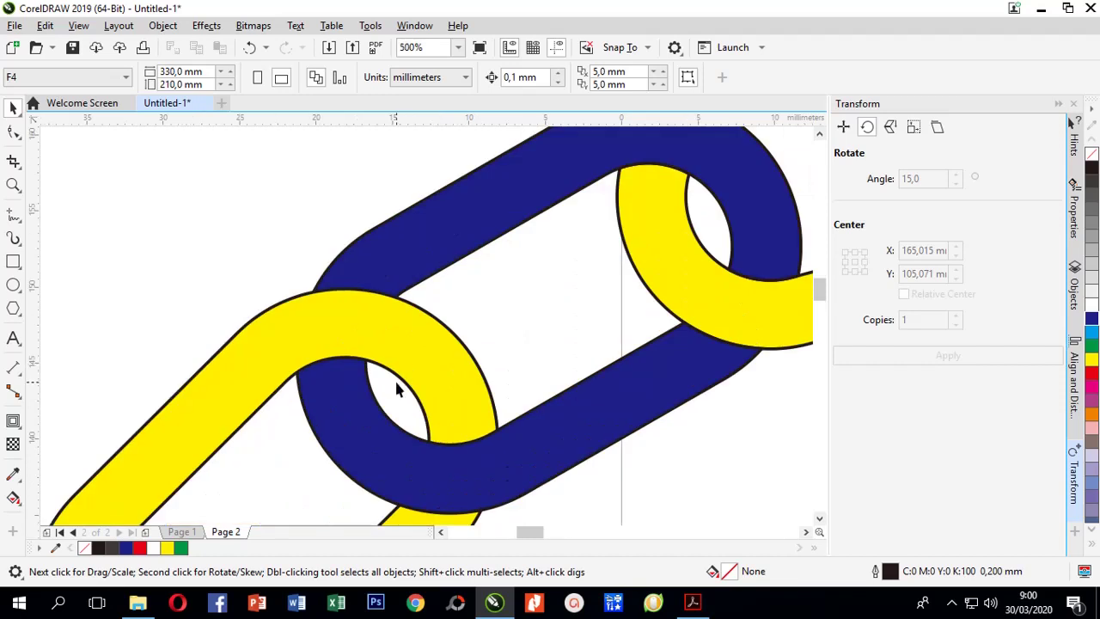
scroll(398, 386, "down", 3)
scroll(434, 440, "up", 3)
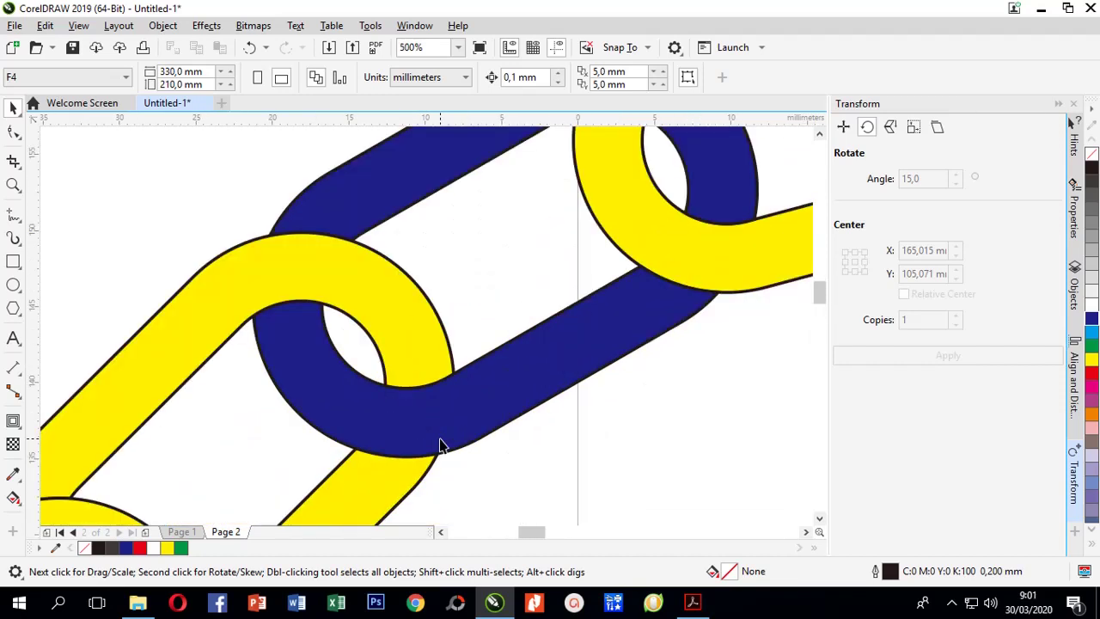
scroll(439, 445, "down", 3)
scroll(191, 275, "down", 5)
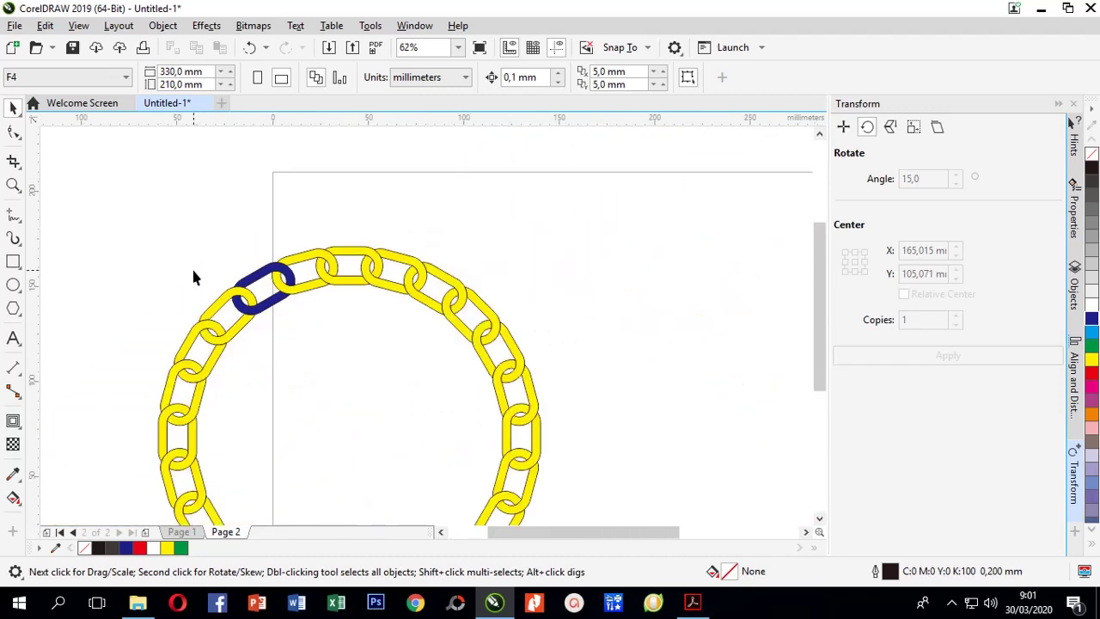
scroll(214, 320, "up", 2)
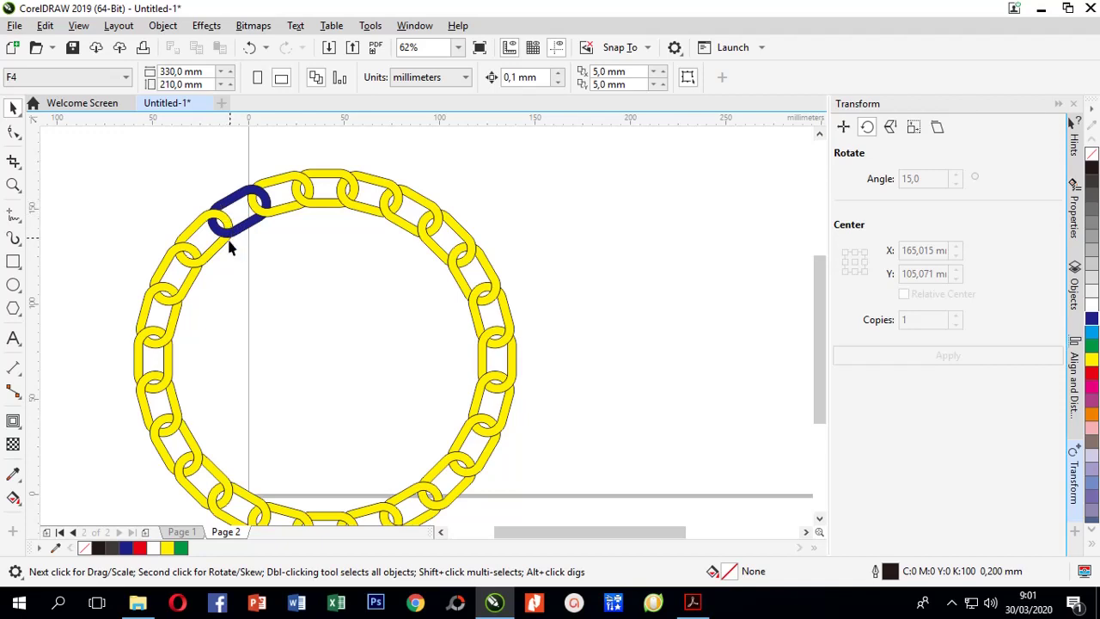
Fill the next two alternate links counterclockwise from the dark blue link with the same dark blue.
left_click(192, 279)
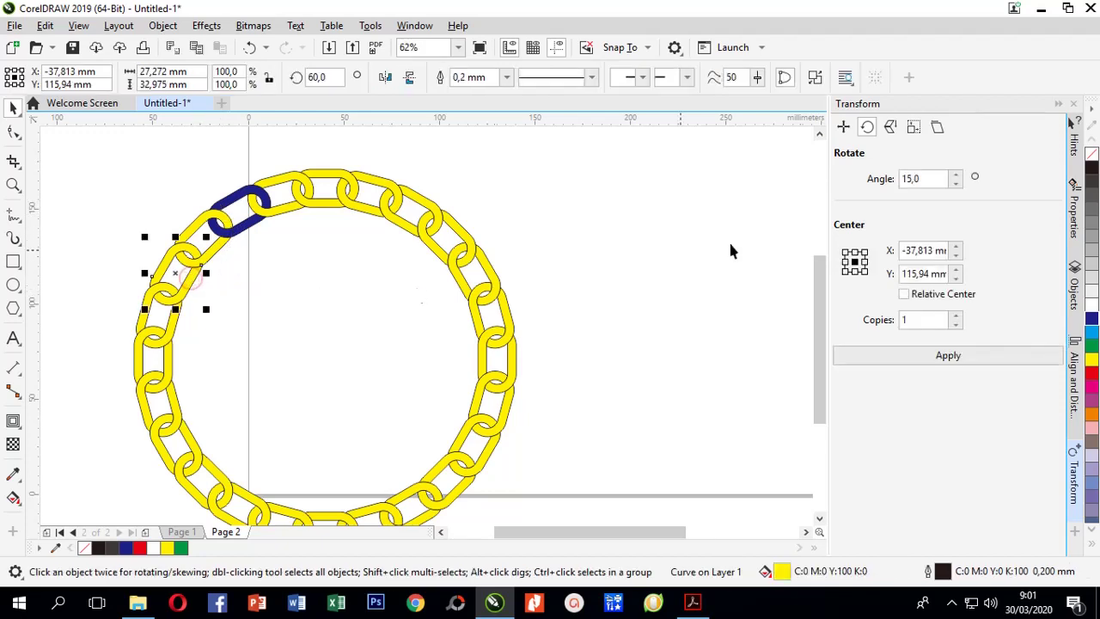
left_click(1092, 319)
left_click(172, 369)
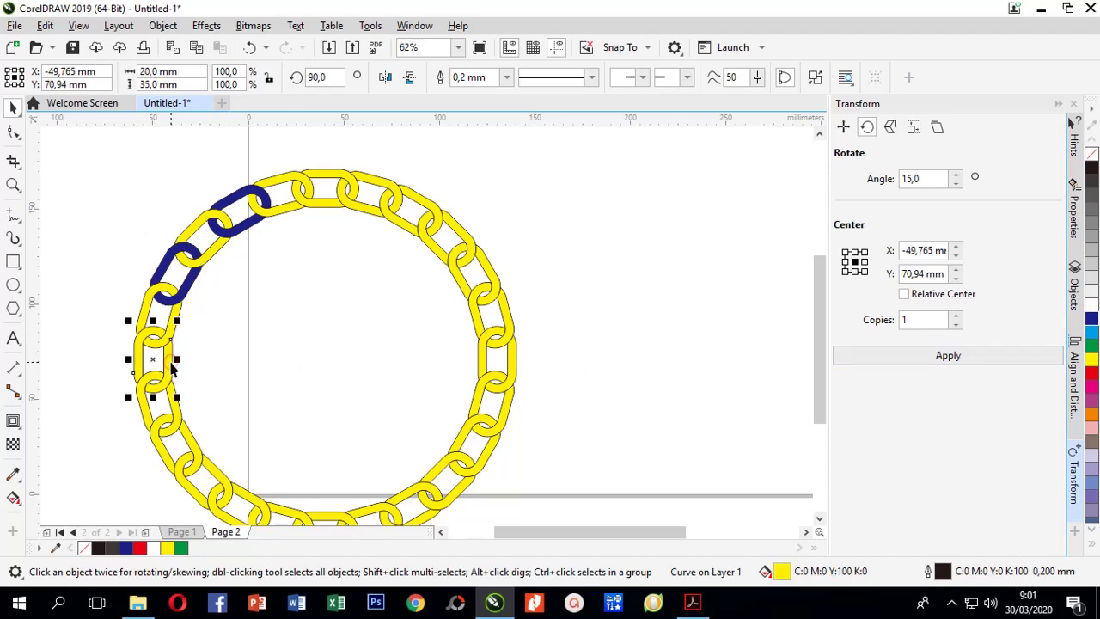
left_click(1092, 318)
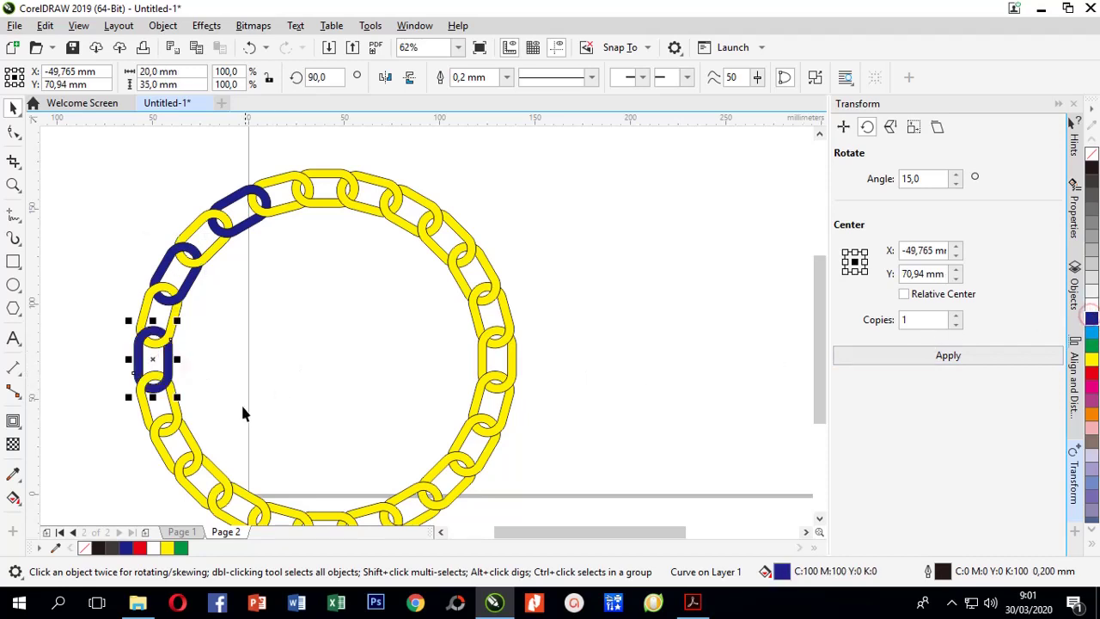
Select the nine remaining alternate yellow links around the ring together, fill them with dark blue, and deselect them.
left_click(191, 445)
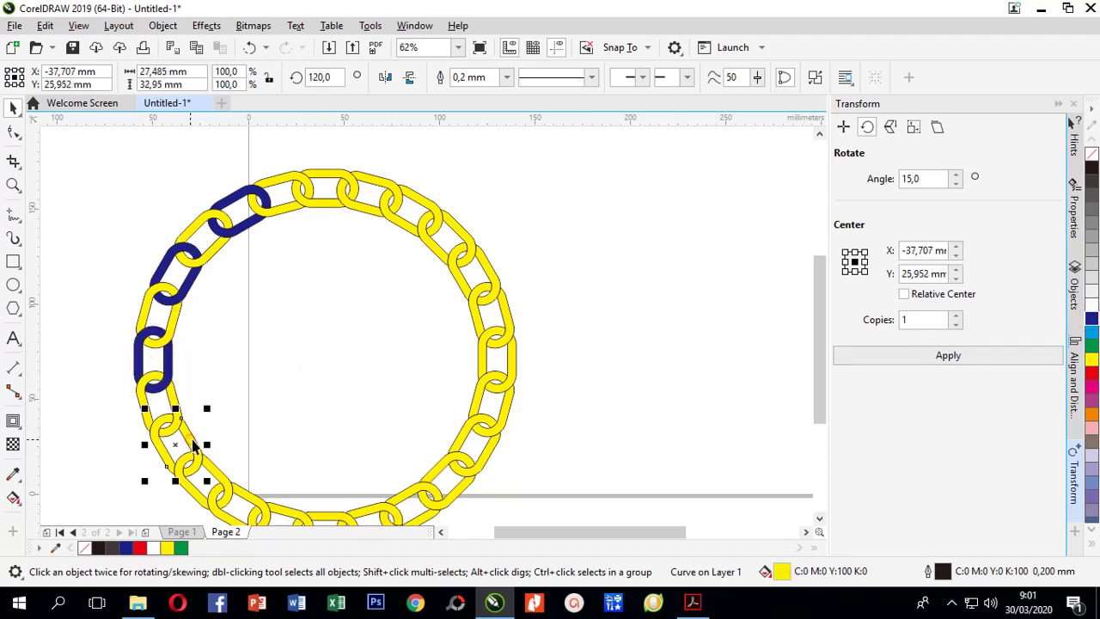
left_click(243, 498, "shift")
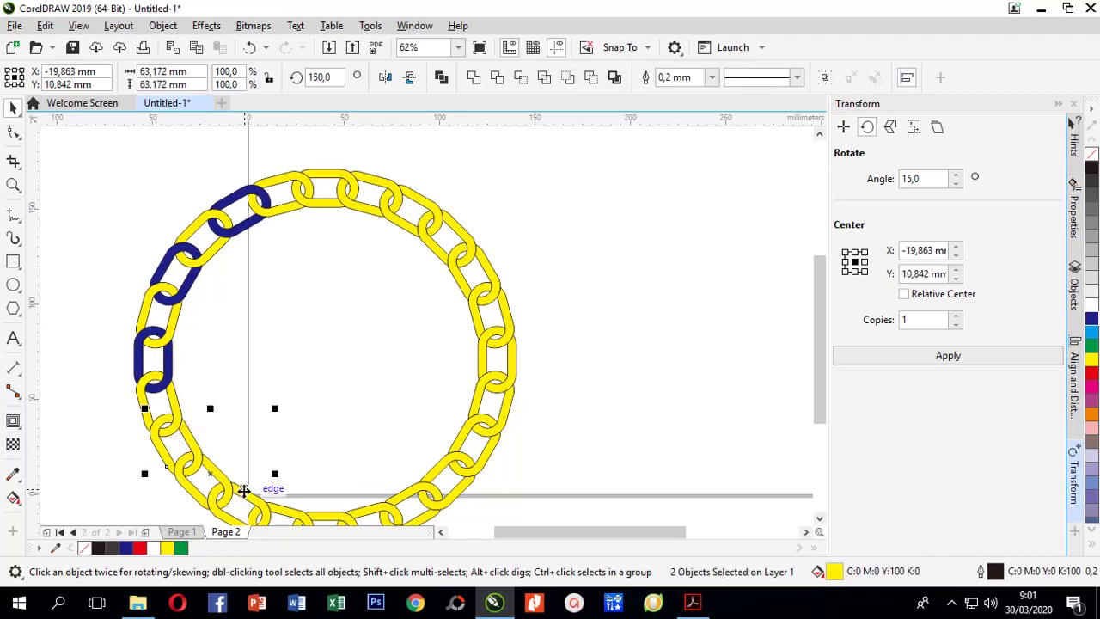
left_click(324, 517, "shift")
left_click(417, 488, "shift")
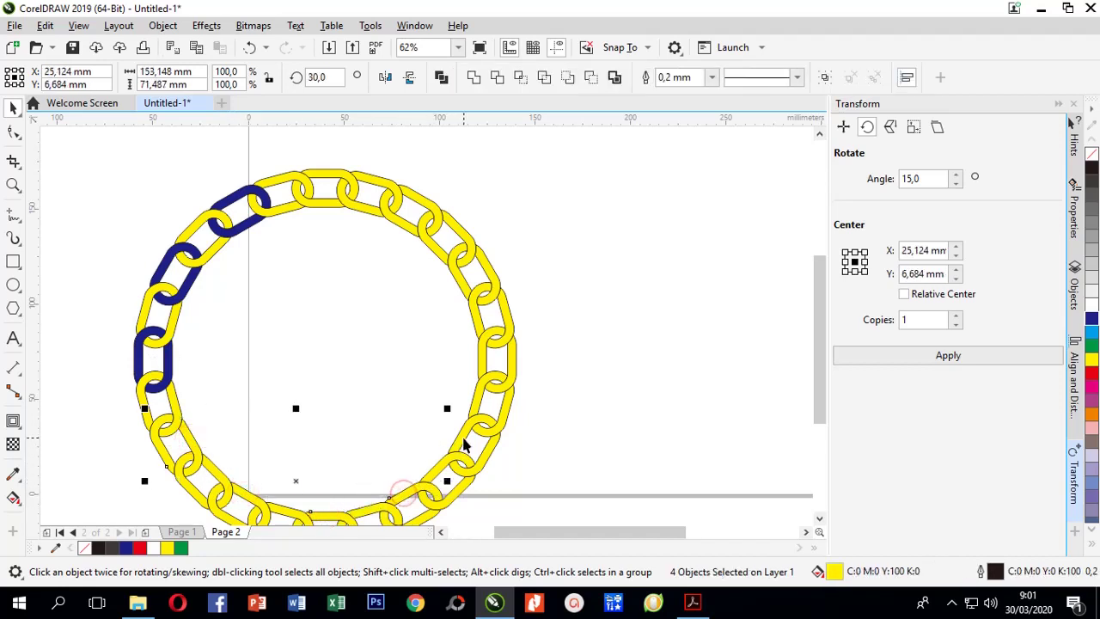
left_click(449, 440, "shift")
left_click(481, 361, "shift")
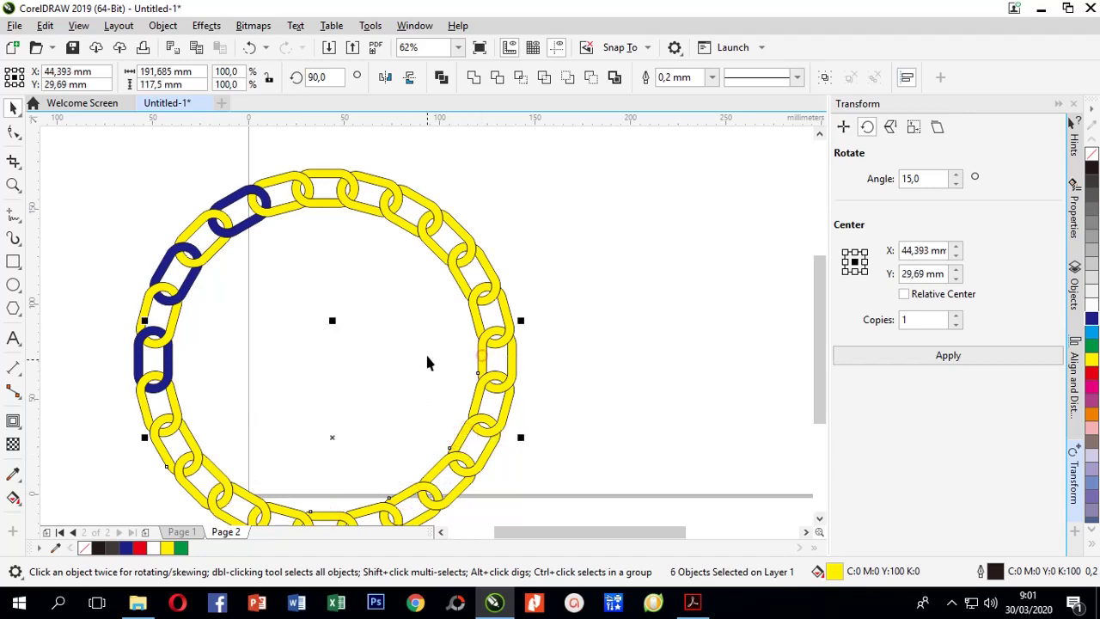
left_click(462, 289, "shift")
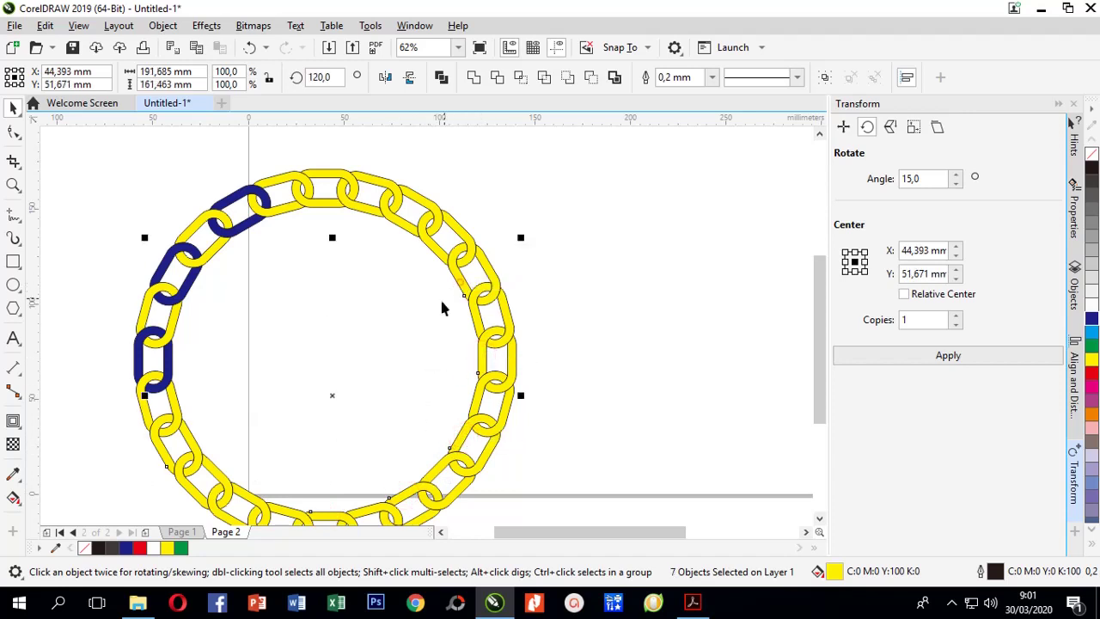
left_click(409, 228, "shift")
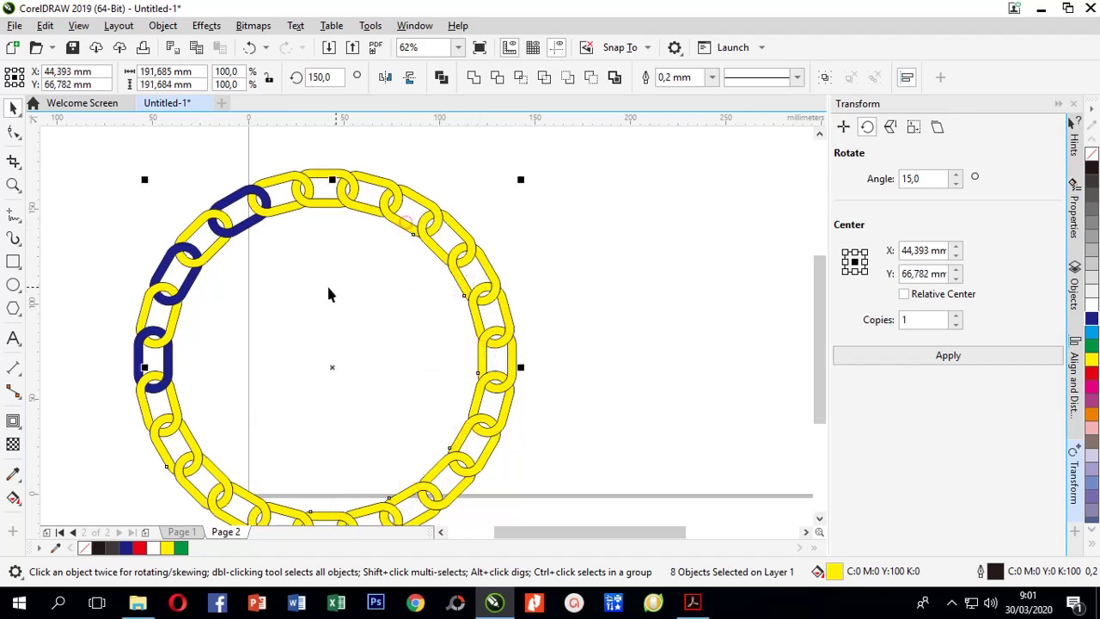
left_click(327, 204, "shift")
left_click(1092, 319)
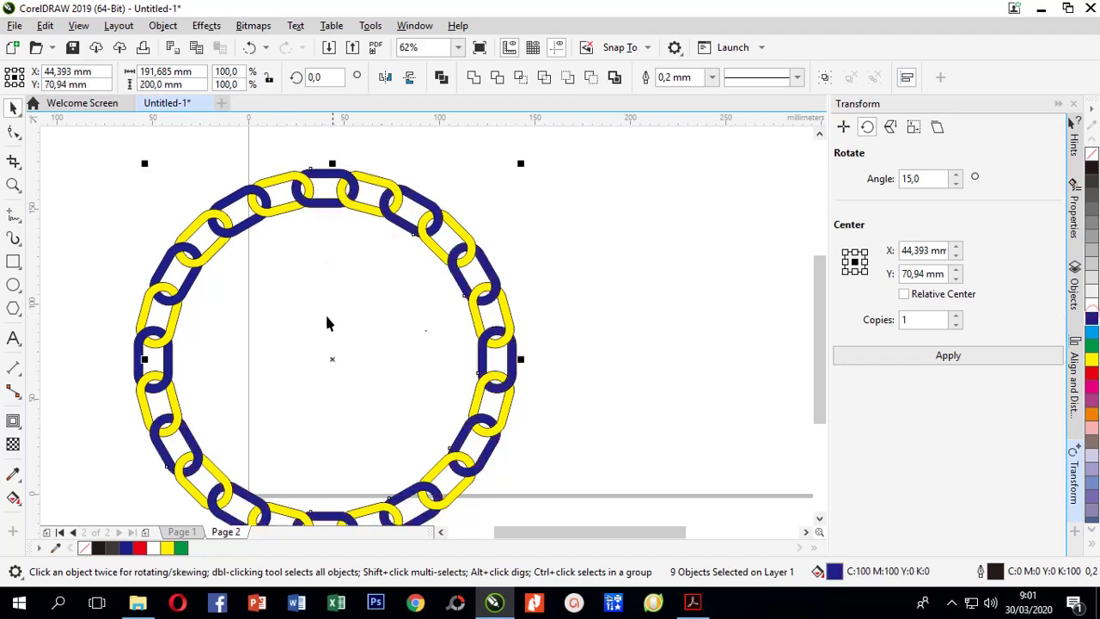
scroll(280, 279, "down", 2)
scroll(195, 364, "up", 2)
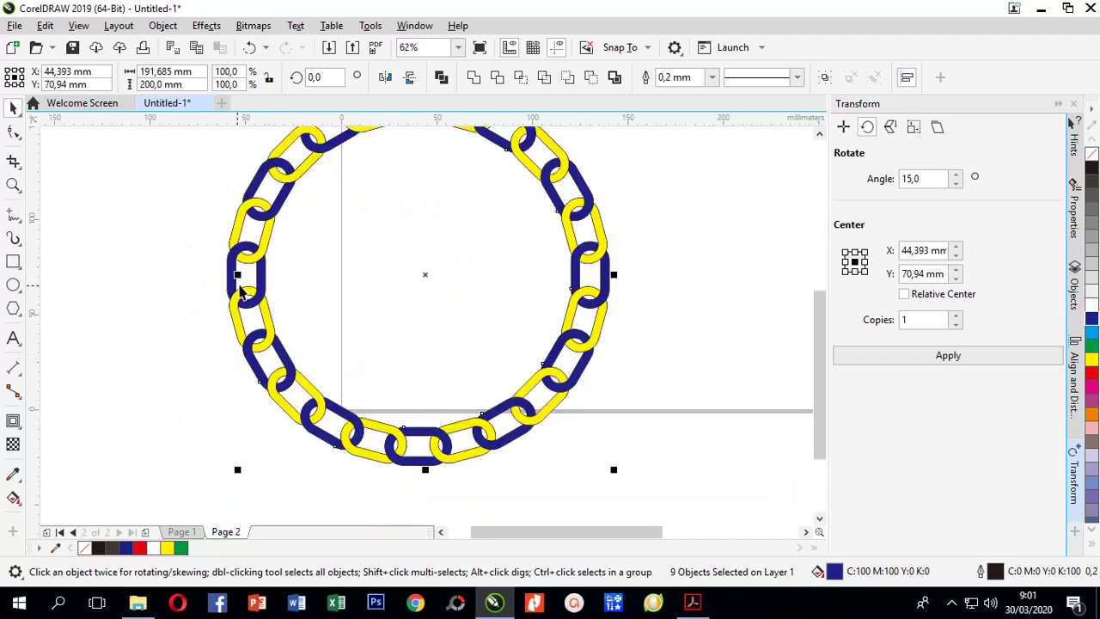
left_click_drag(201, 246, 155, 319)
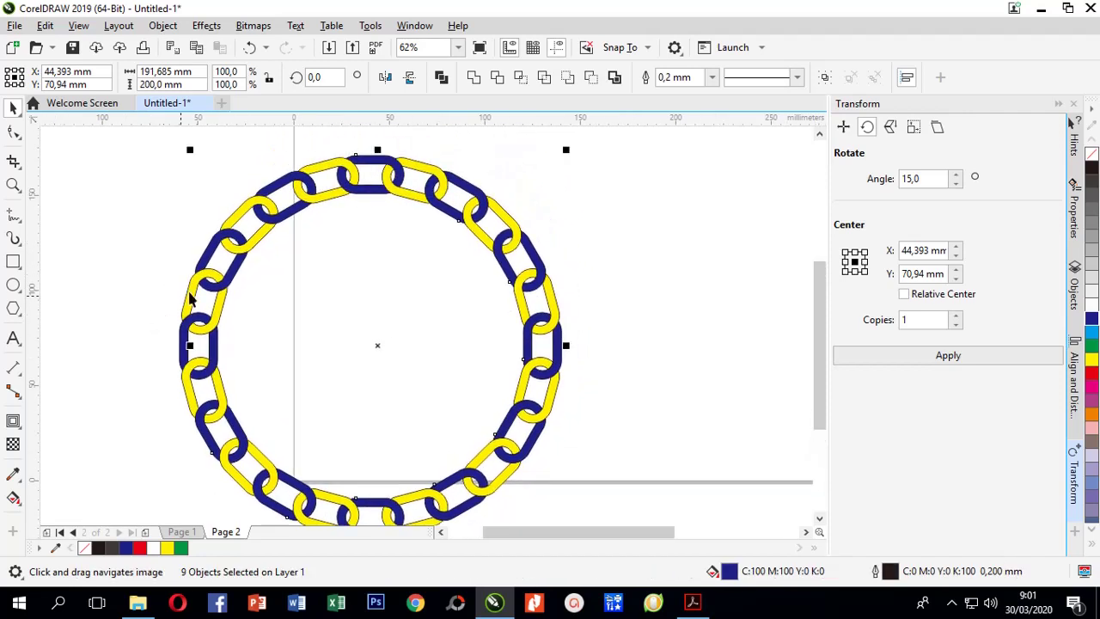
left_click(357, 232)
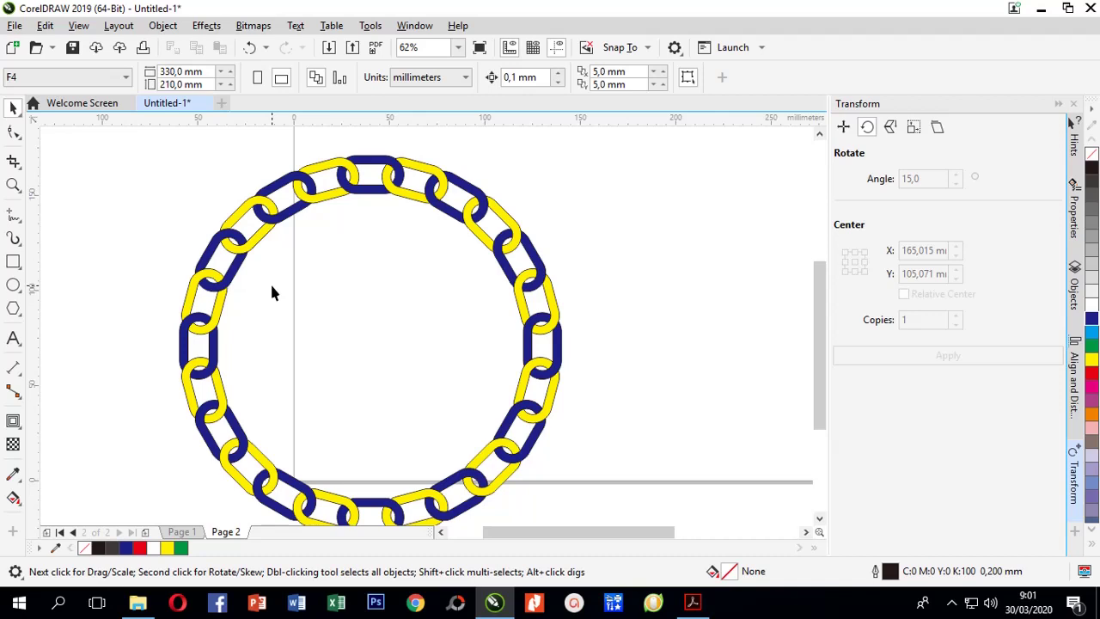
scroll(245, 219, "up", 5)
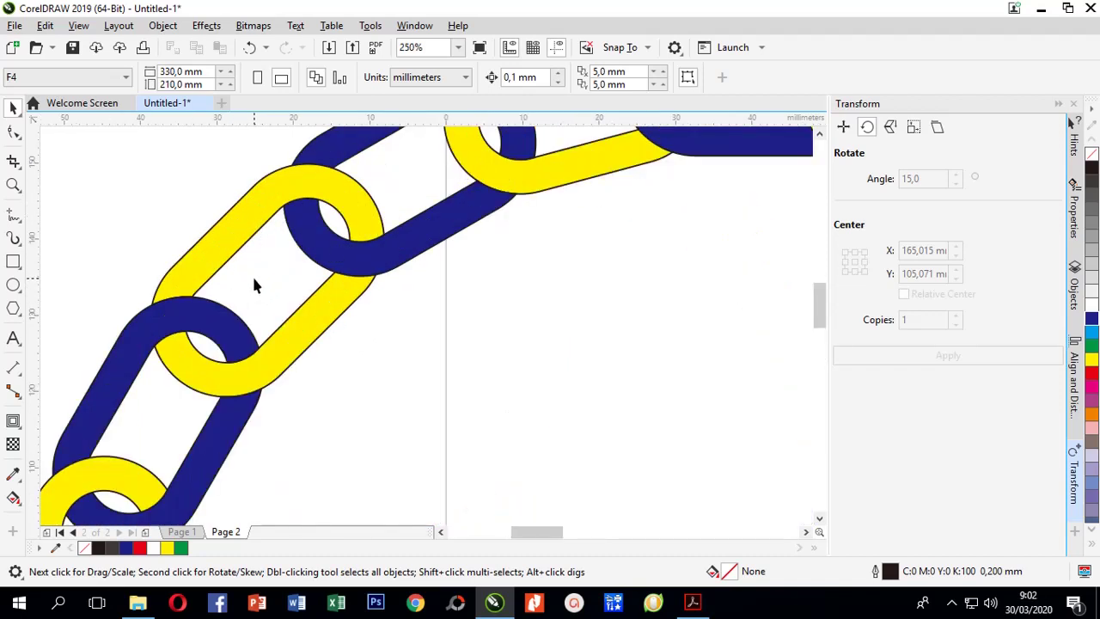
Duplicate the whole chain ring and place the copy to its right, centred at about X 262 mm, Y 67 mm.
scroll(254, 285, "down", 3)
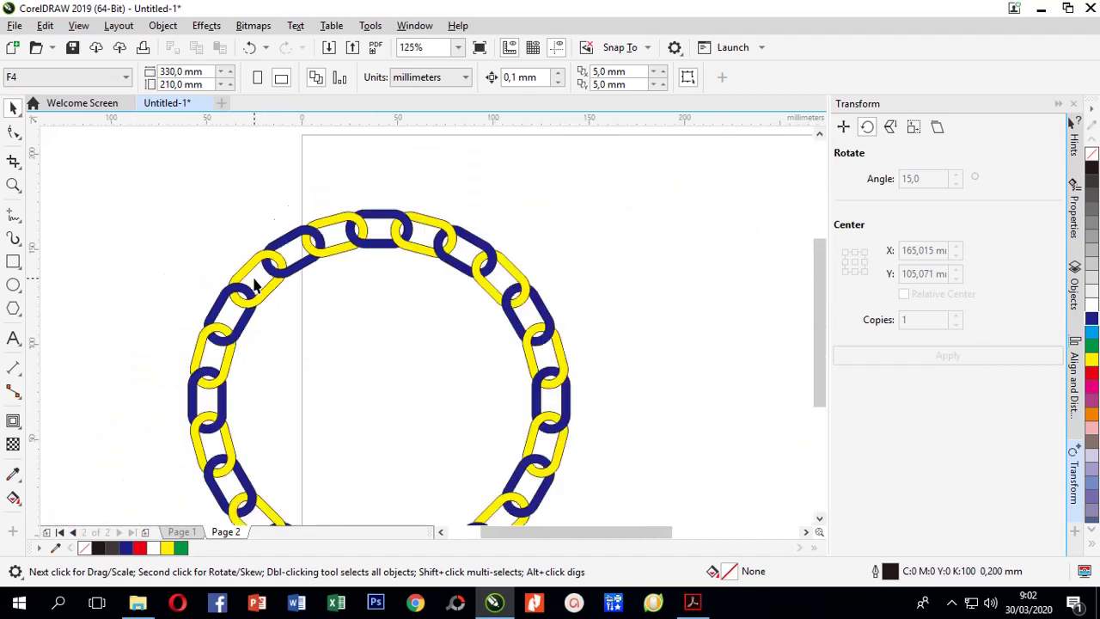
left_click_drag(176, 248, 147, 216)
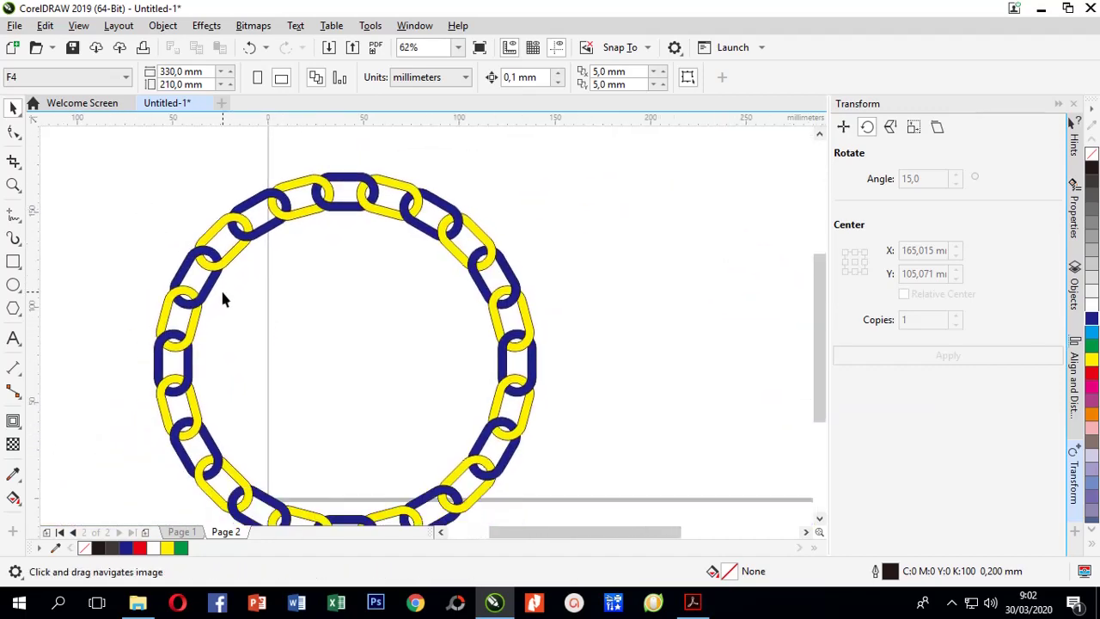
scroll(225, 265, "up", 3)
scroll(225, 264, "up", 2)
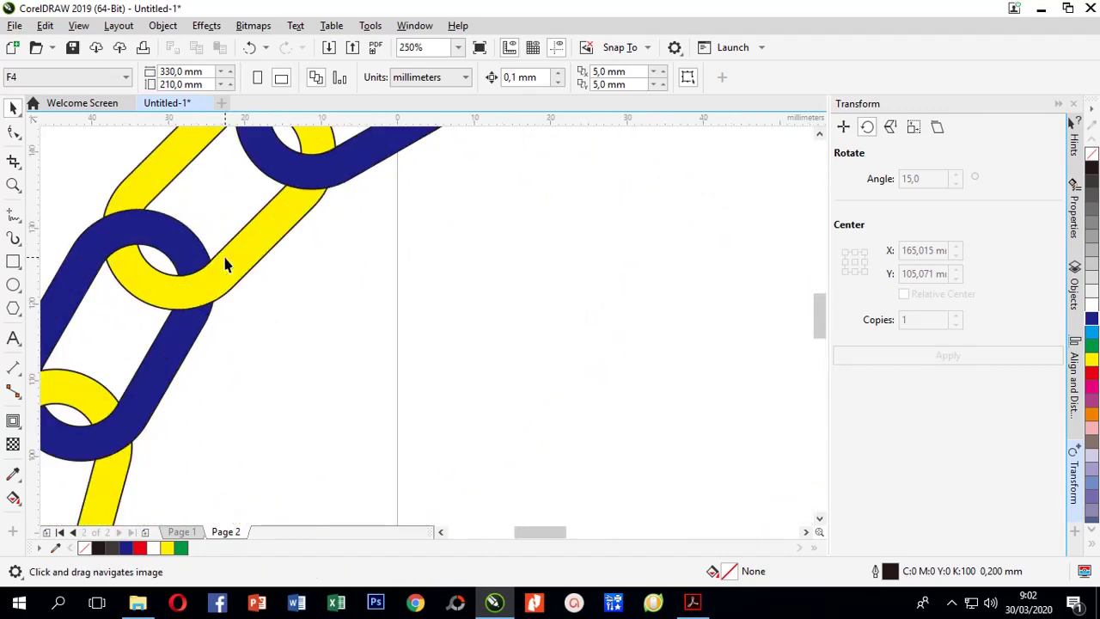
scroll(223, 260, "down", 4)
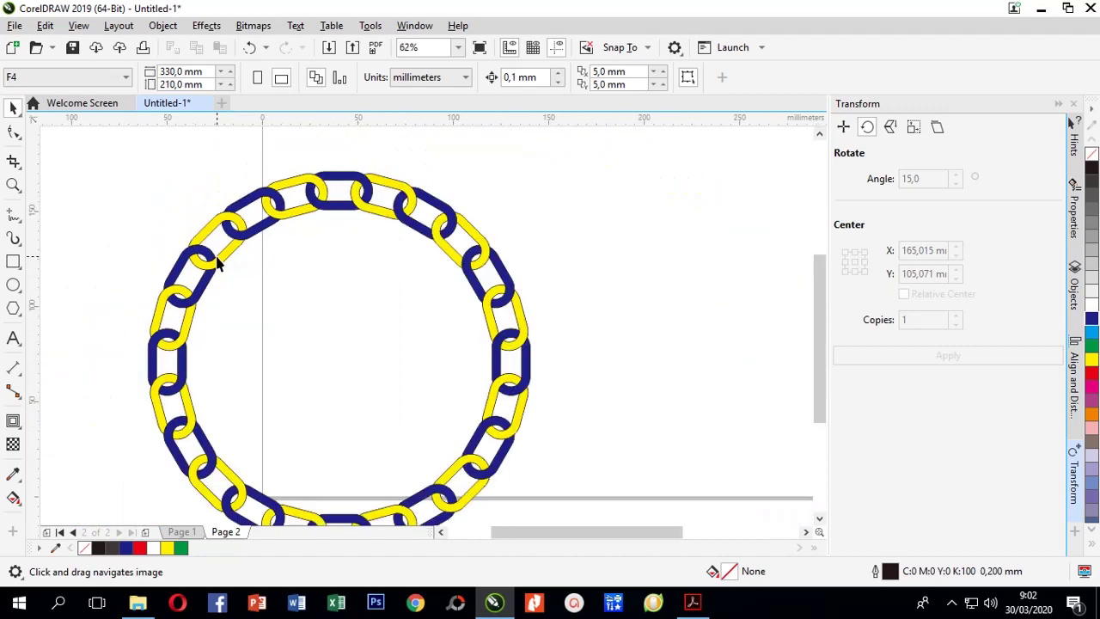
scroll(184, 216, "down", 1)
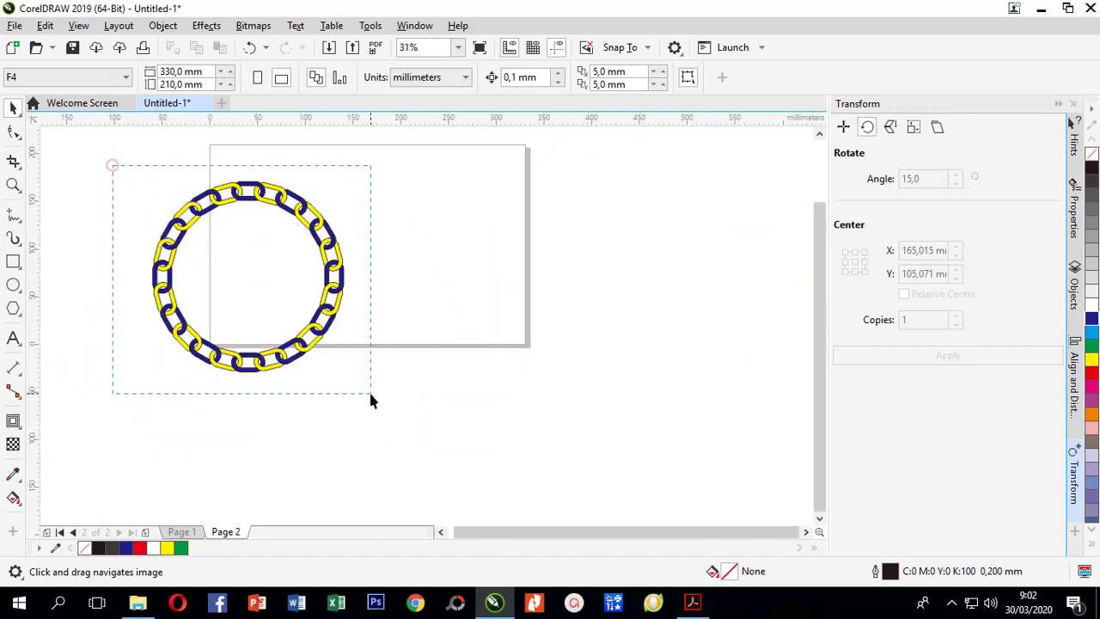
left_click_drag(370, 396, 371, 396)
left_click_drag(354, 284, 545, 286)
left_click(597, 314)
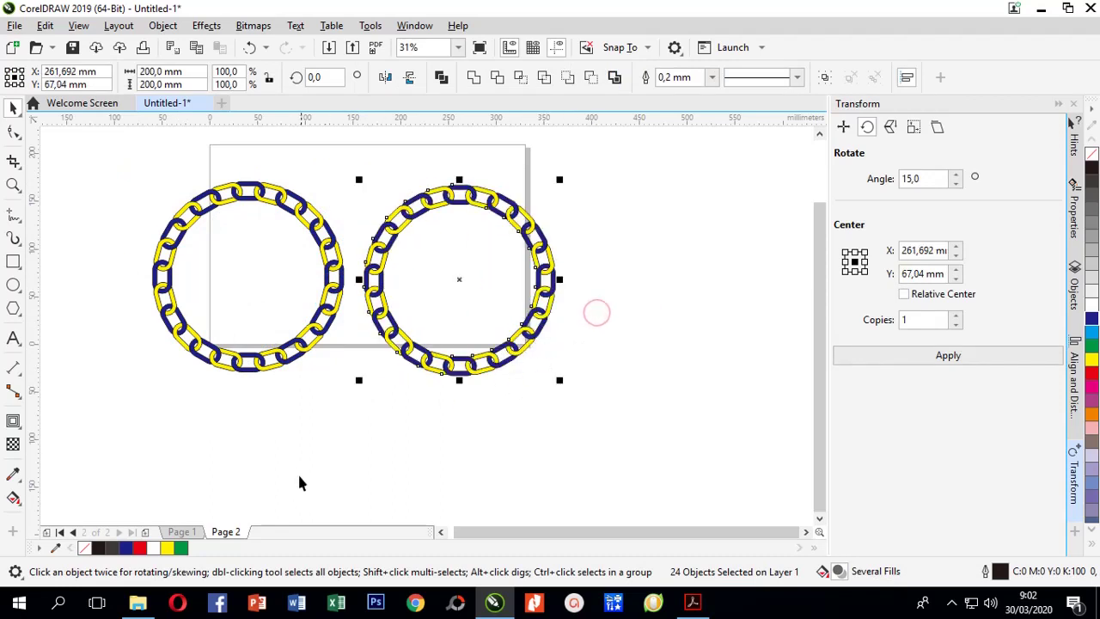
left_click(628, 332)
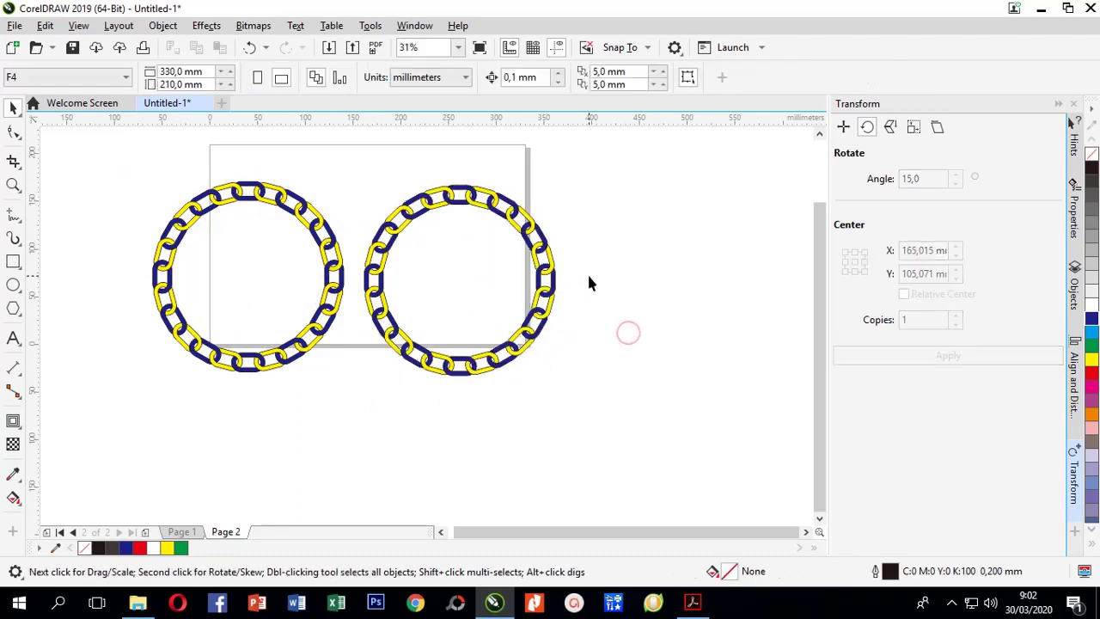
Delete the links along the left and right sides of the copied ring, keeping three links at its top and three at its bottom.
left_click_drag(347, 169, 439, 414)
key("Delete")
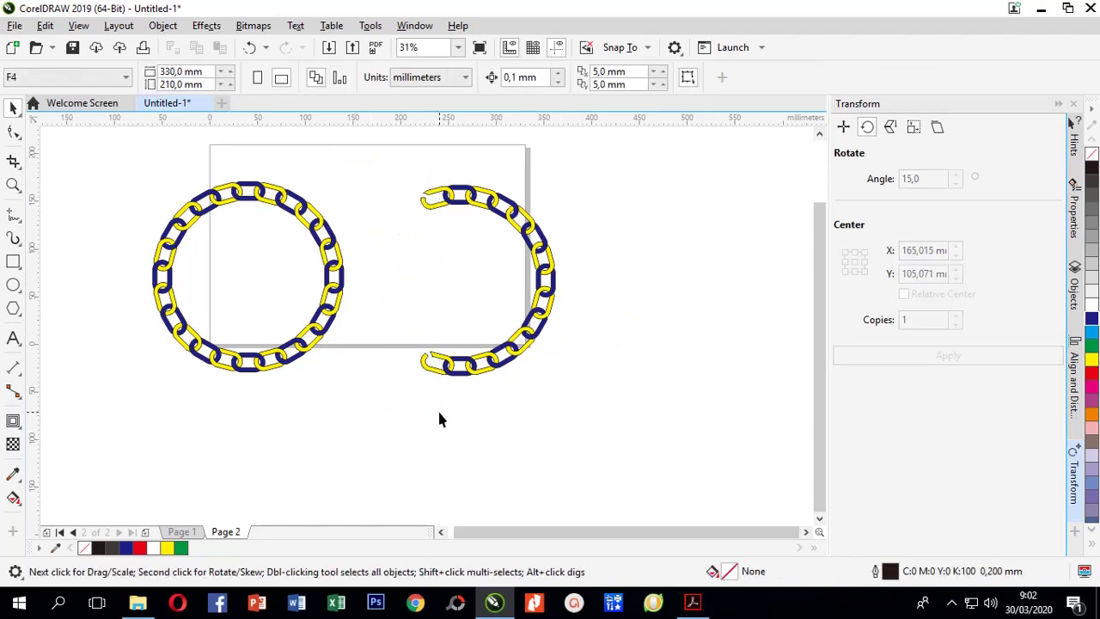
left_click_drag(614, 146, 484, 416)
key("Delete")
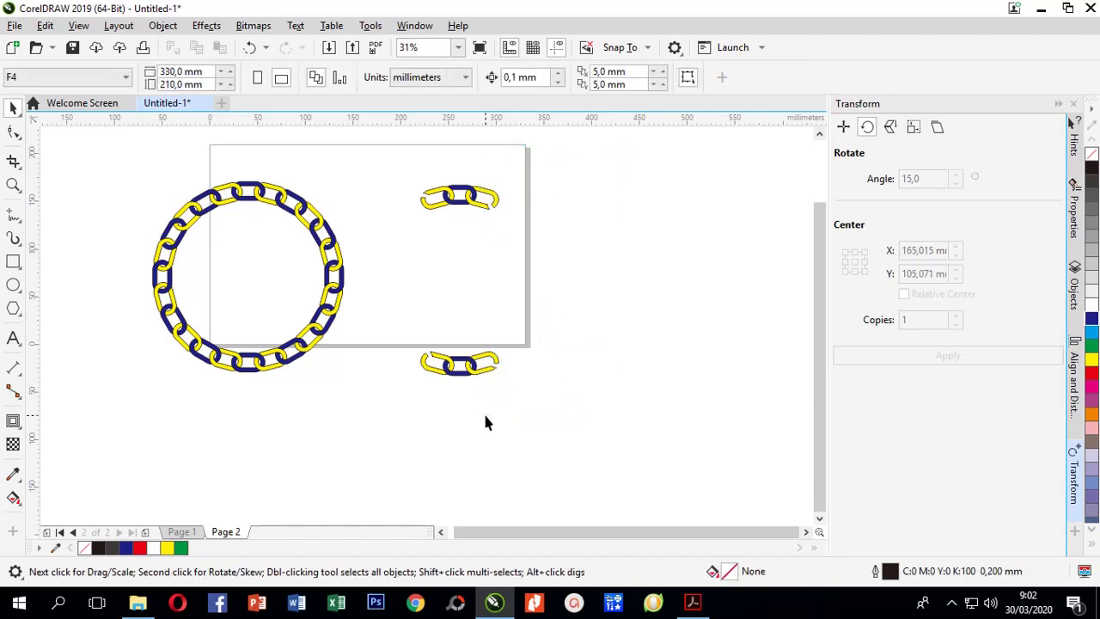
Delete the yellow links beside the dark blue links at the top and bottom of the copied ring.
left_click(494, 371)
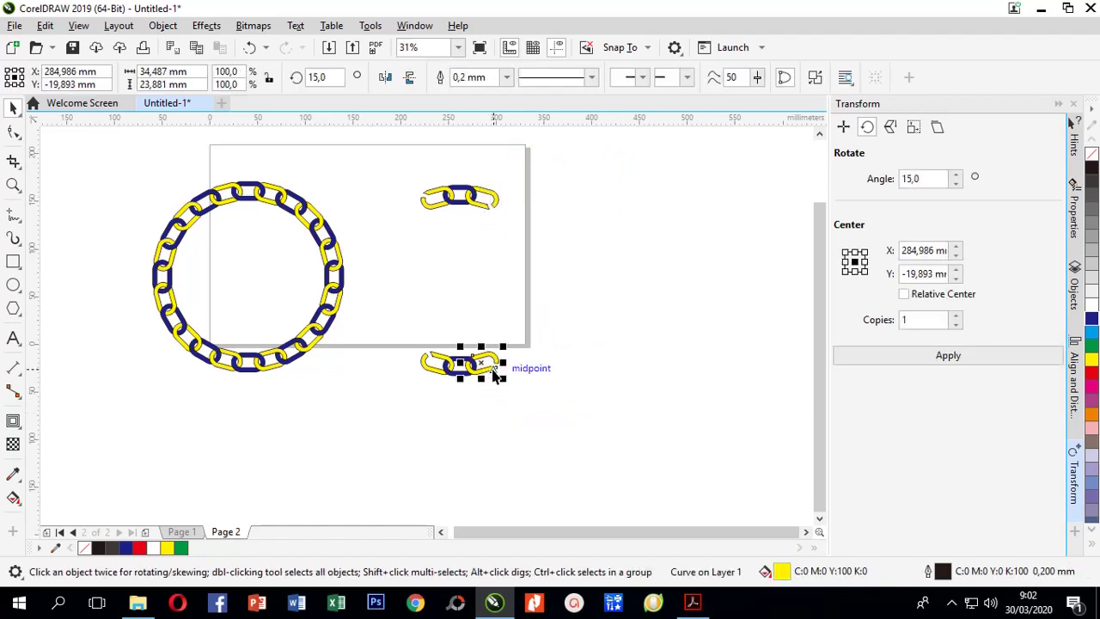
key("Delete")
left_click(424, 198)
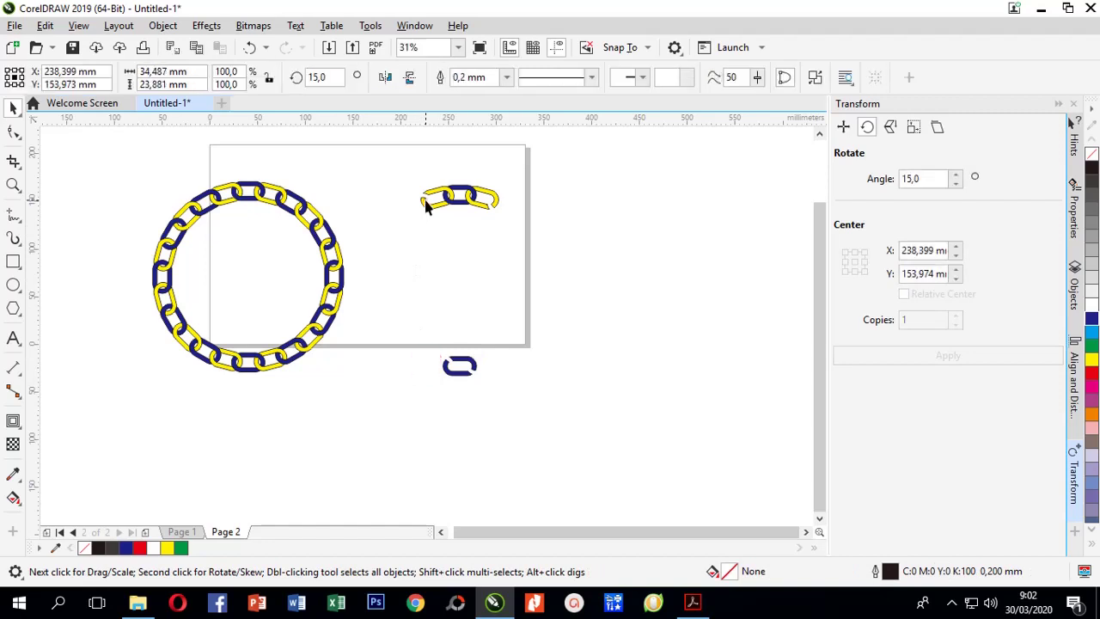
key("Delete")
left_click(491, 201)
key("Delete")
Fill the single dark blue link kept from the top of the copied ring with black.
scroll(474, 185, "up", 3)
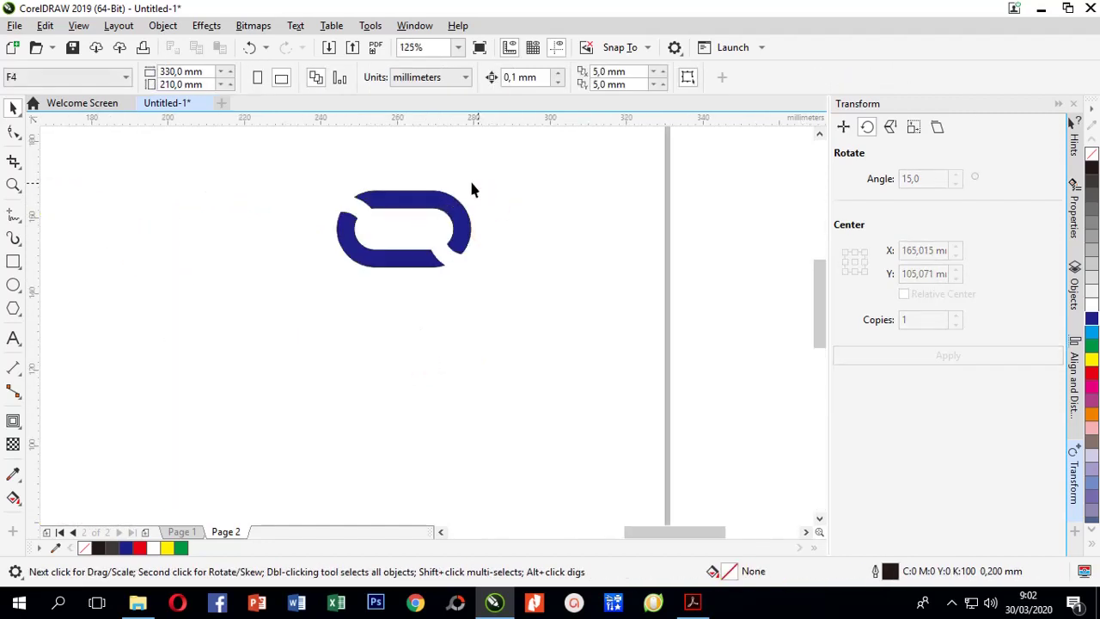
scroll(400, 210, "up", 3)
left_click(386, 196)
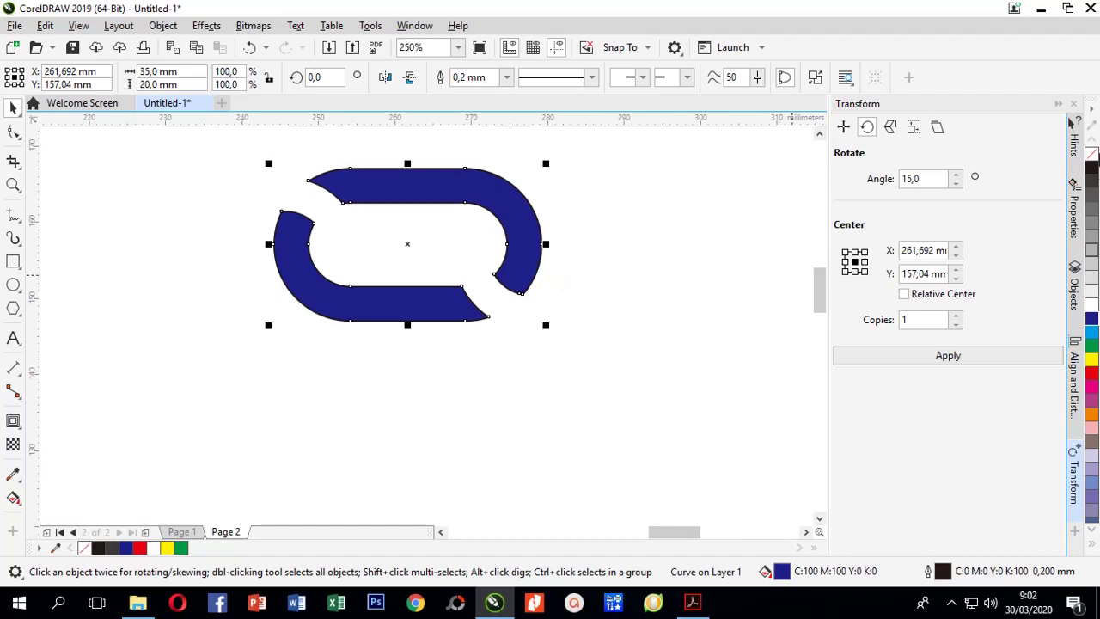
left_click(1092, 167)
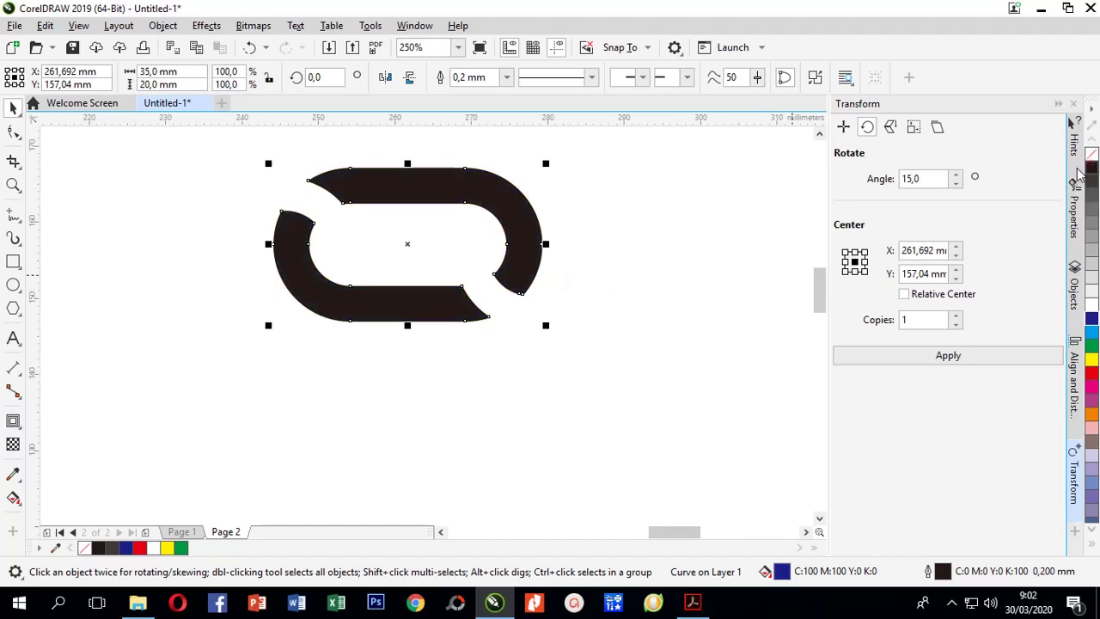
left_click(653, 250)
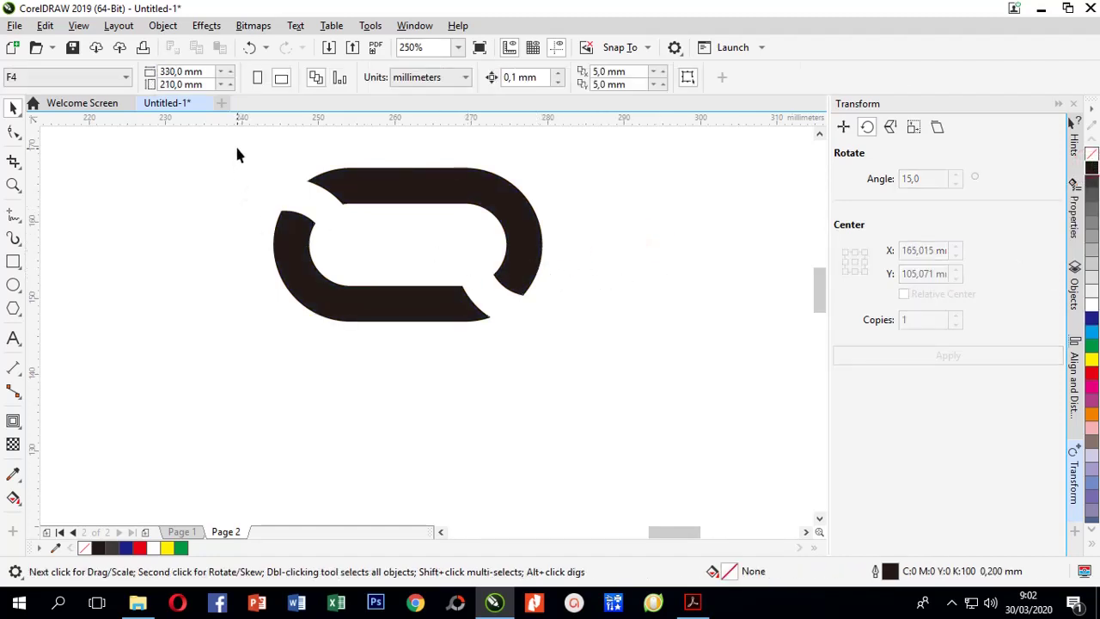
Remove the fill from the single link so that only its outline is left.
left_click_drag(238, 148, 591, 369)
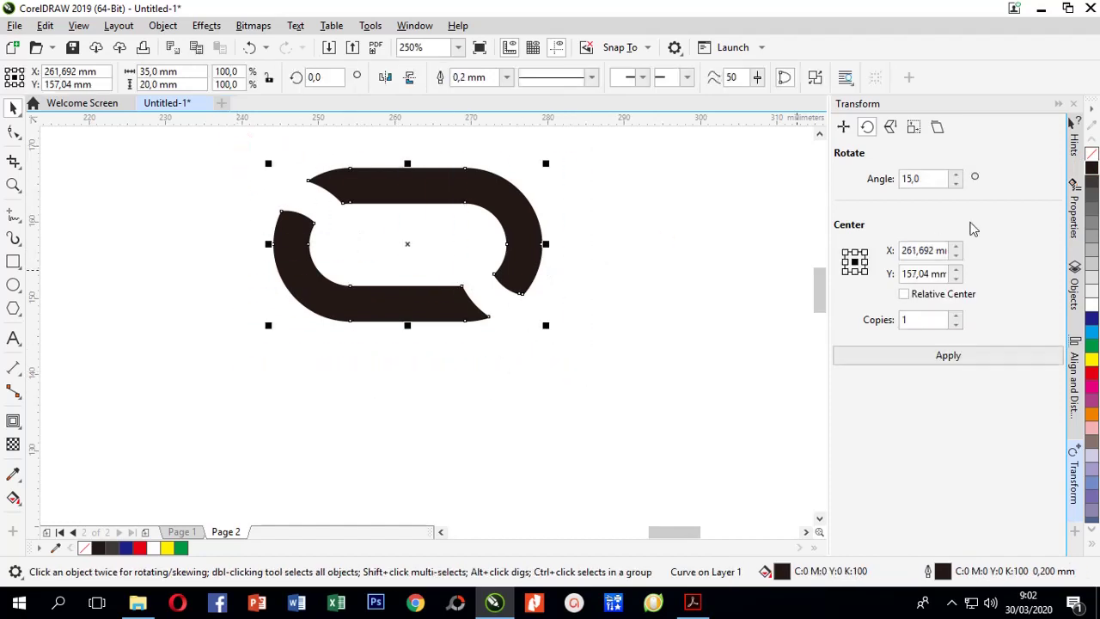
left_click(1092, 154)
left_click(683, 237)
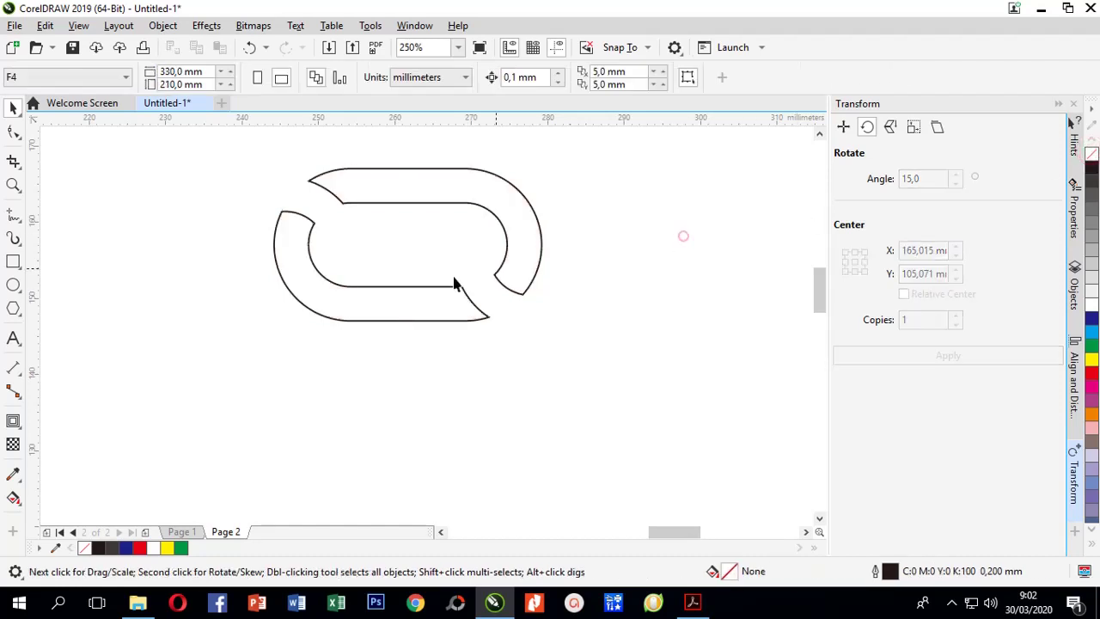
Add a one-step inside contour to the unfilled link with the Contour tool and set its offset to 1.5 mm.
left_click(279, 294)
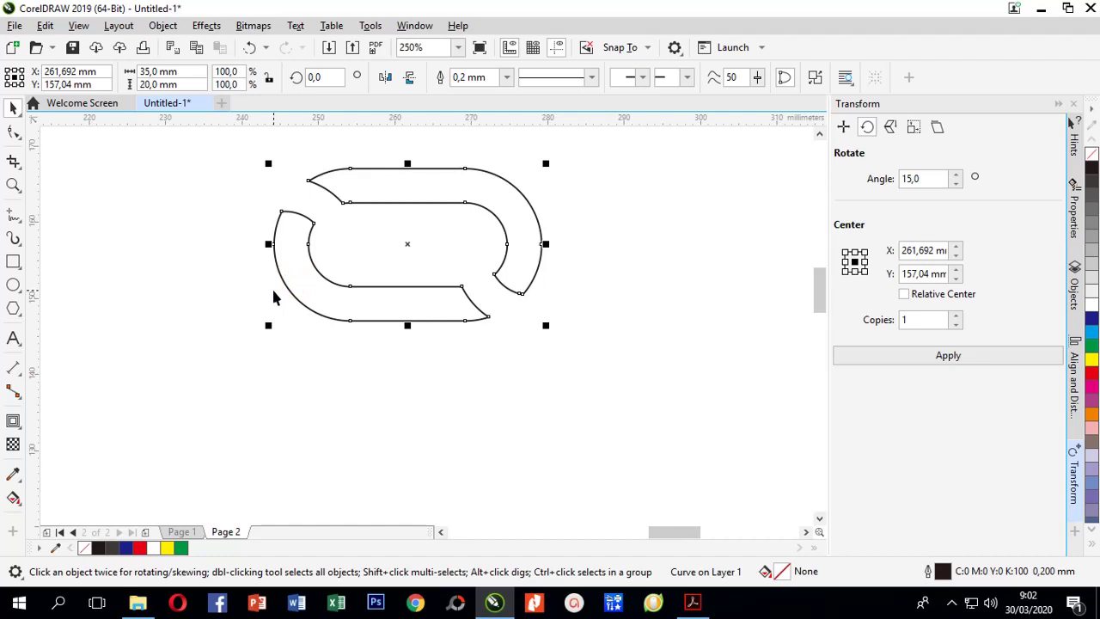
left_click(13, 422)
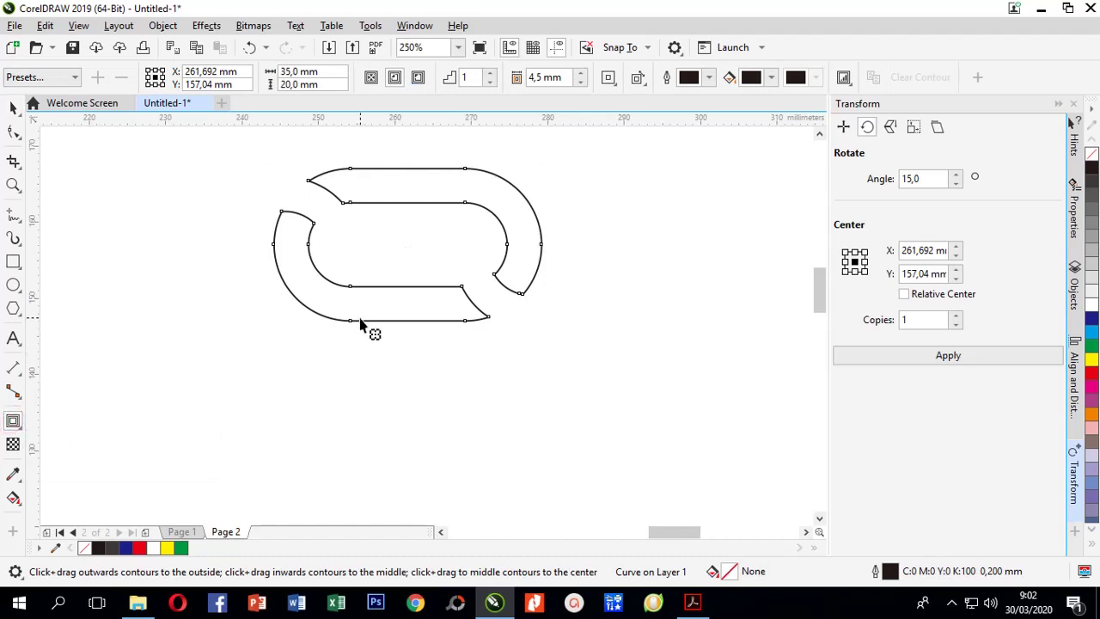
left_click_drag(362, 324, 361, 319)
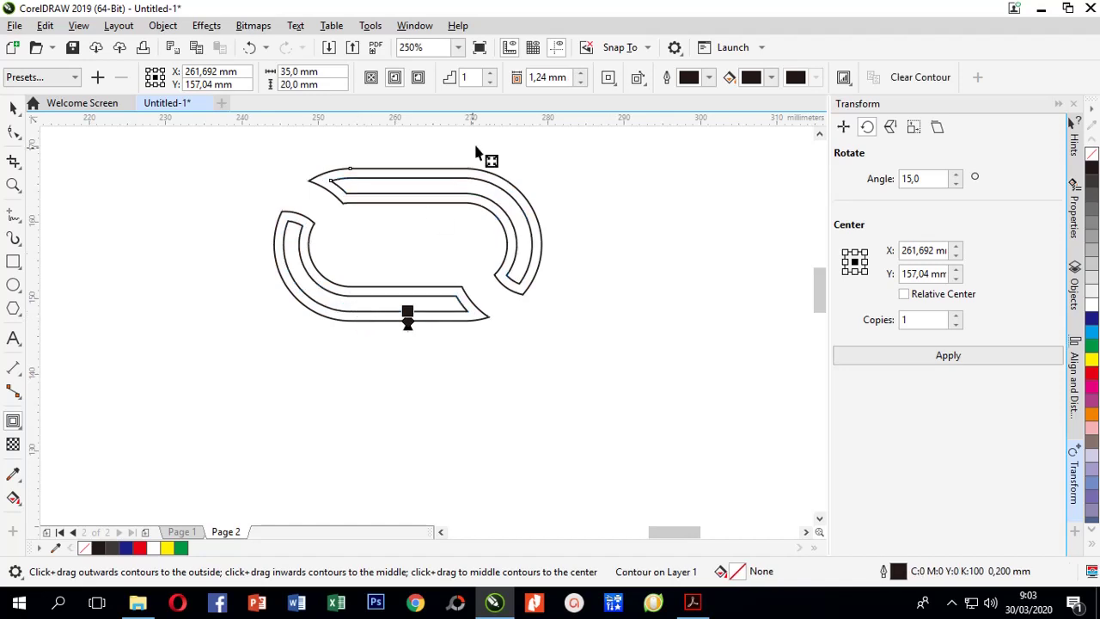
left_click(538, 78)
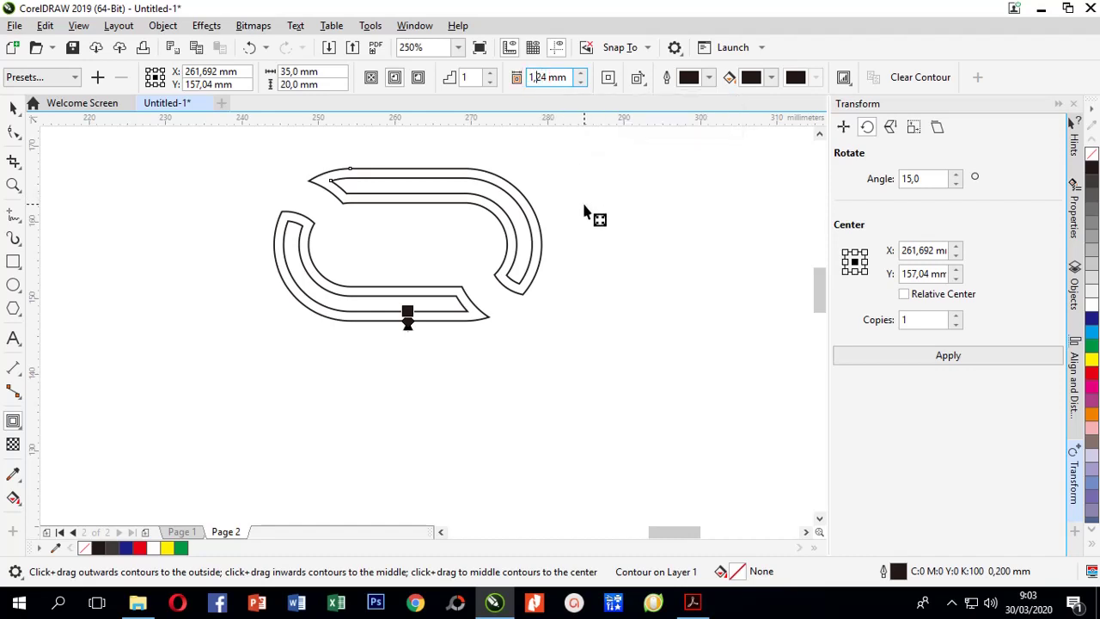
key("Delete")
key("Return")
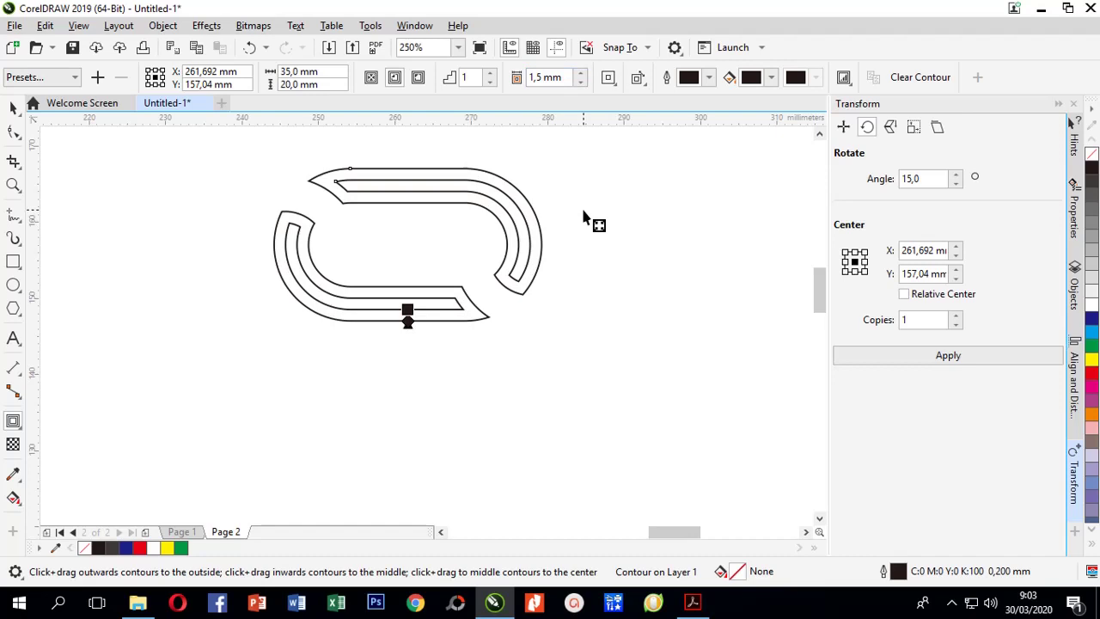
left_click(13, 107)
left_click(132, 191)
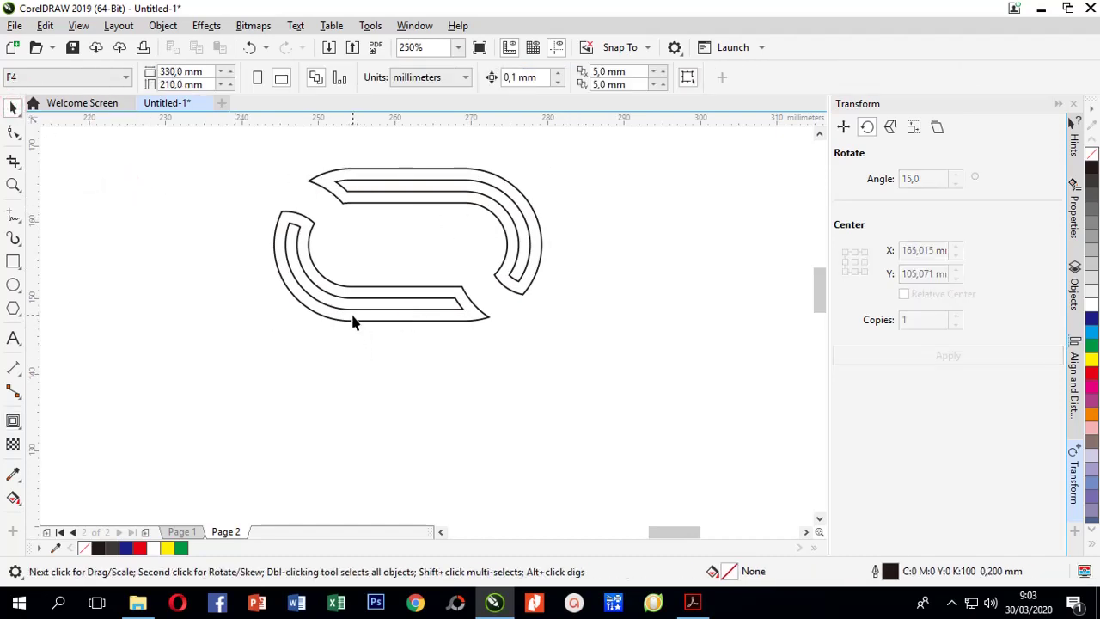
Break the link's contour apart so that the inner and outer shapes are separate curves.
left_click(322, 300)
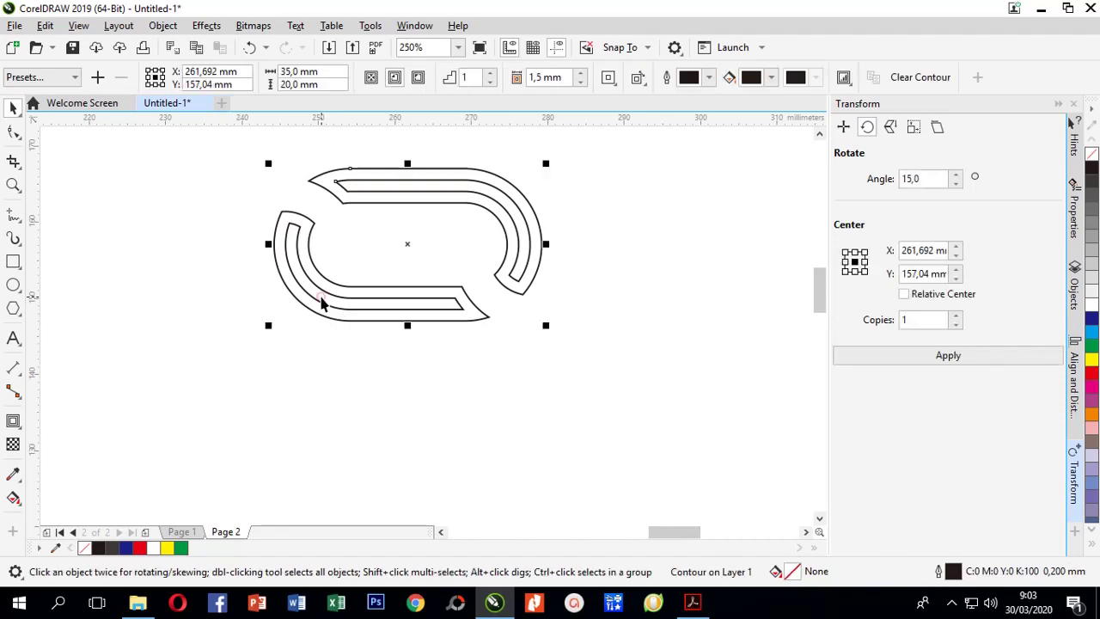
left_click(281, 370)
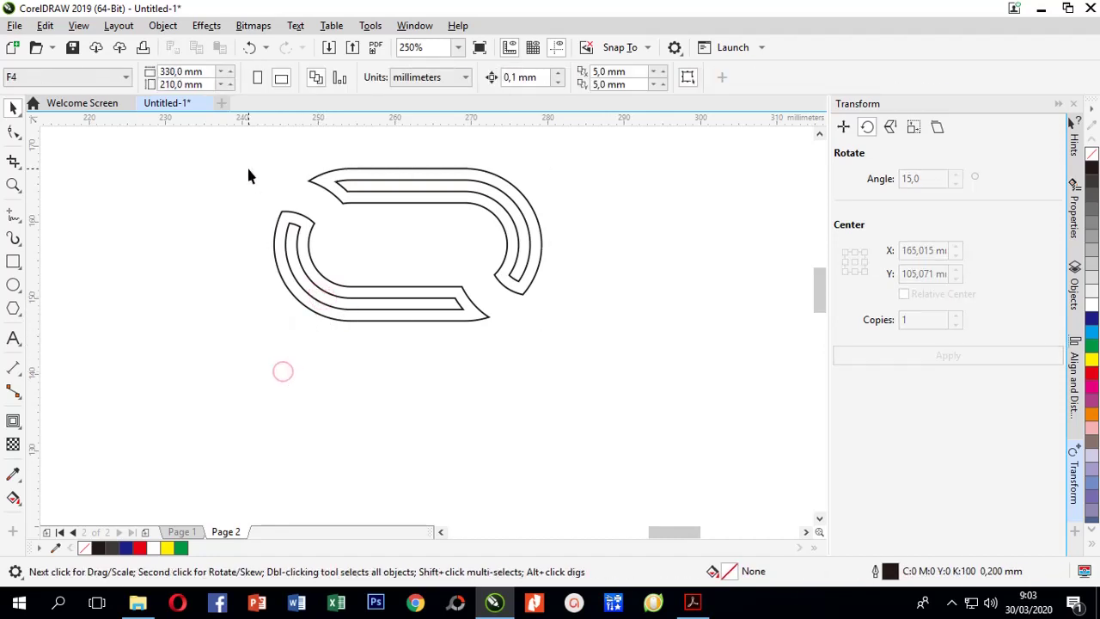
left_click(301, 280)
right_click(301, 275)
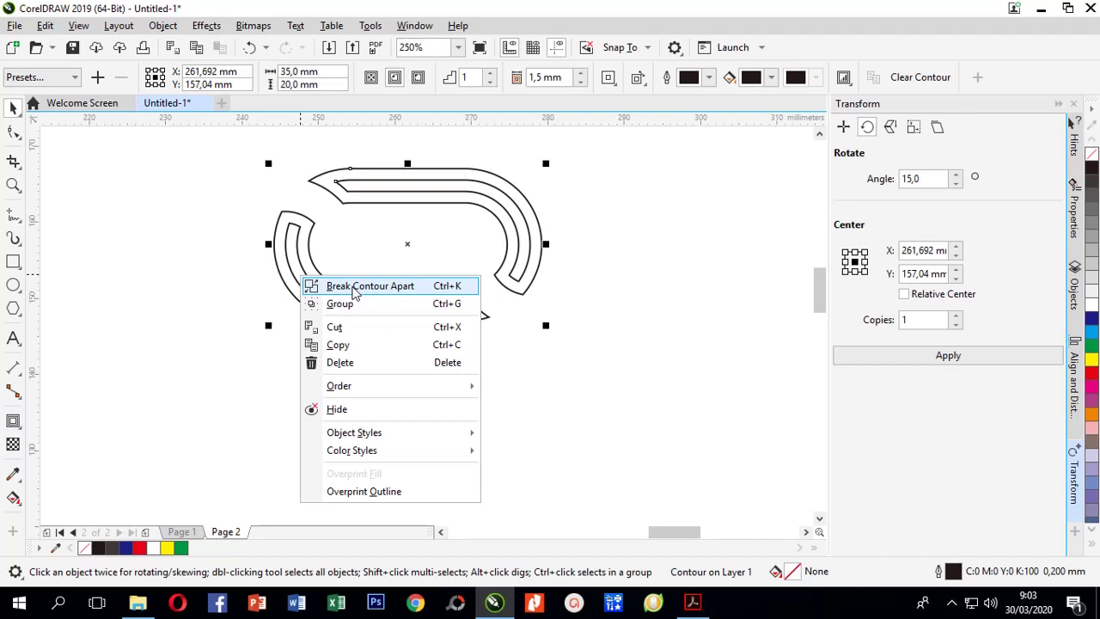
left_click(354, 286)
left_click(210, 269)
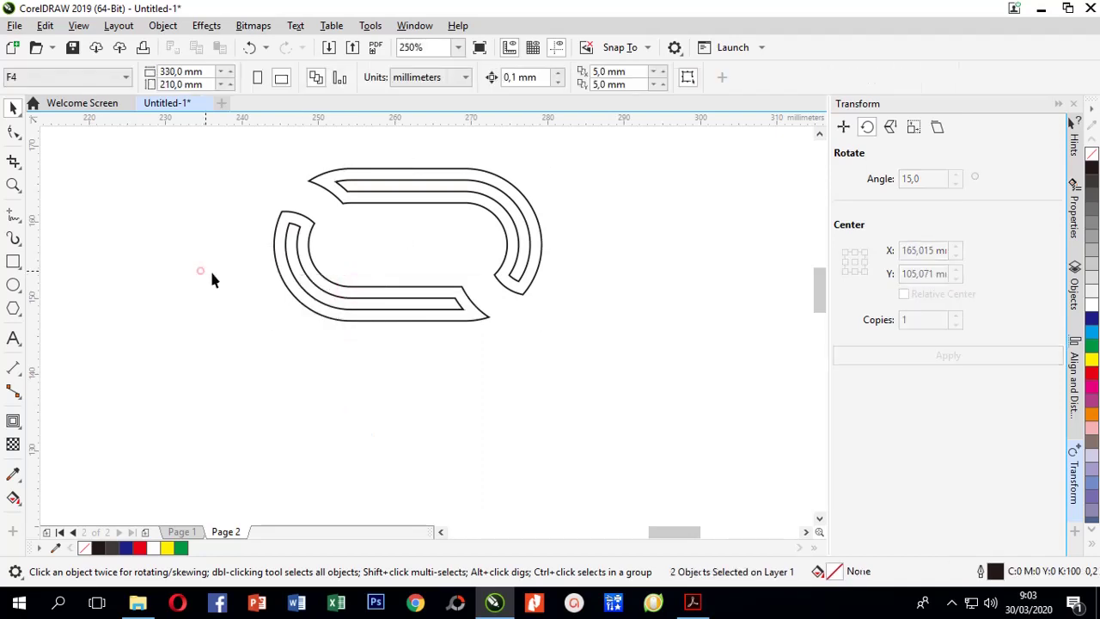
left_click(312, 315)
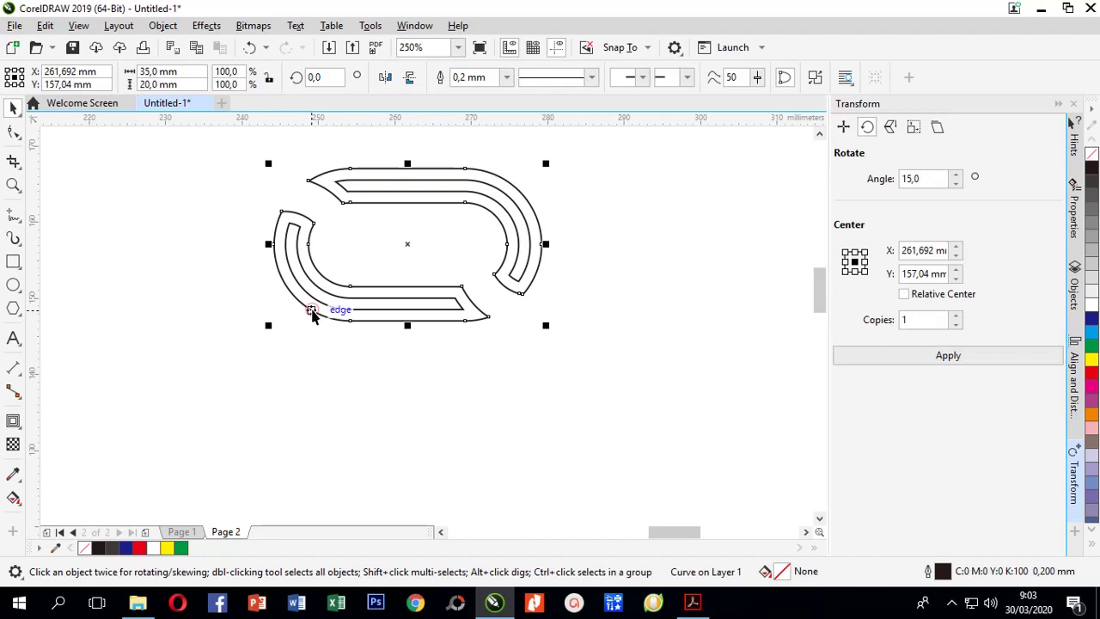
left_click(191, 270)
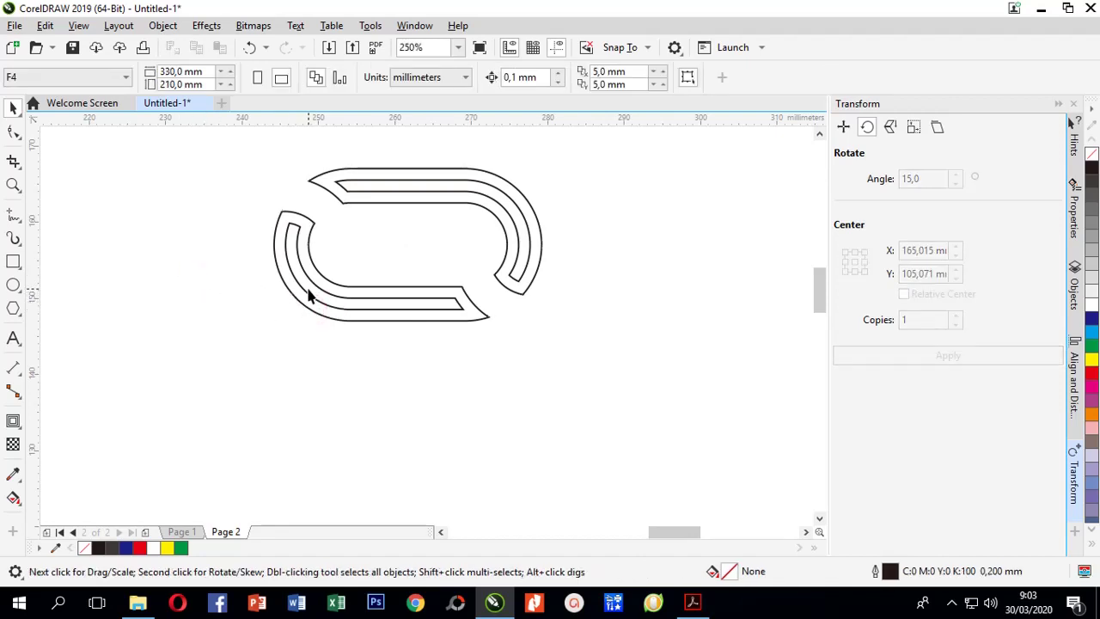
Fill the inner contour shape with white and the outer link shape with black.
left_click(309, 295)
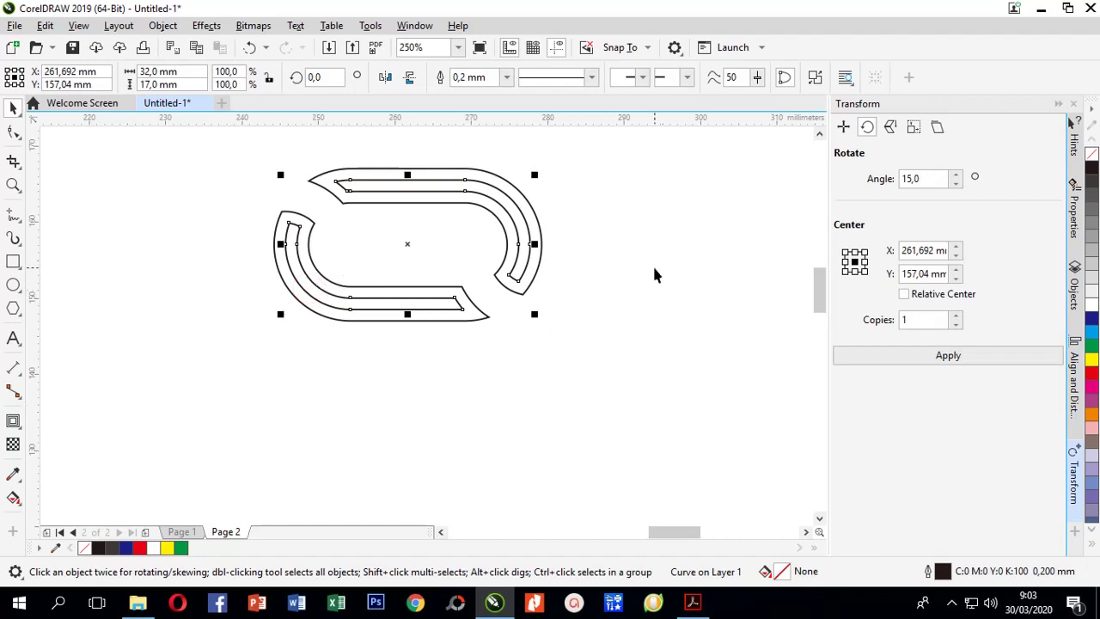
left_click(1091, 303)
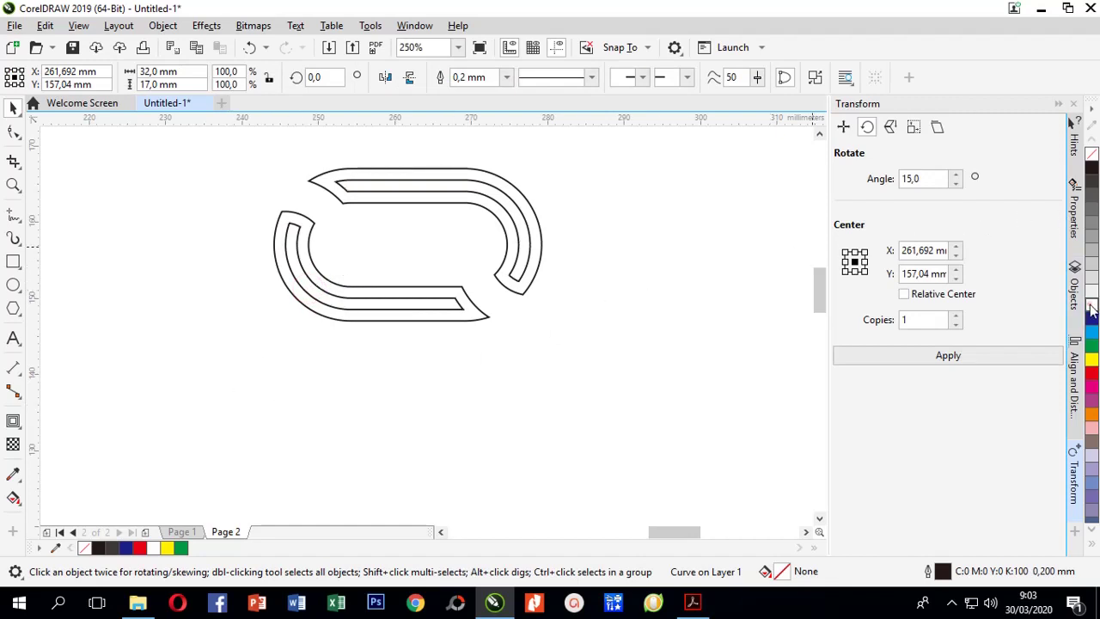
left_click(547, 386)
left_click(439, 323)
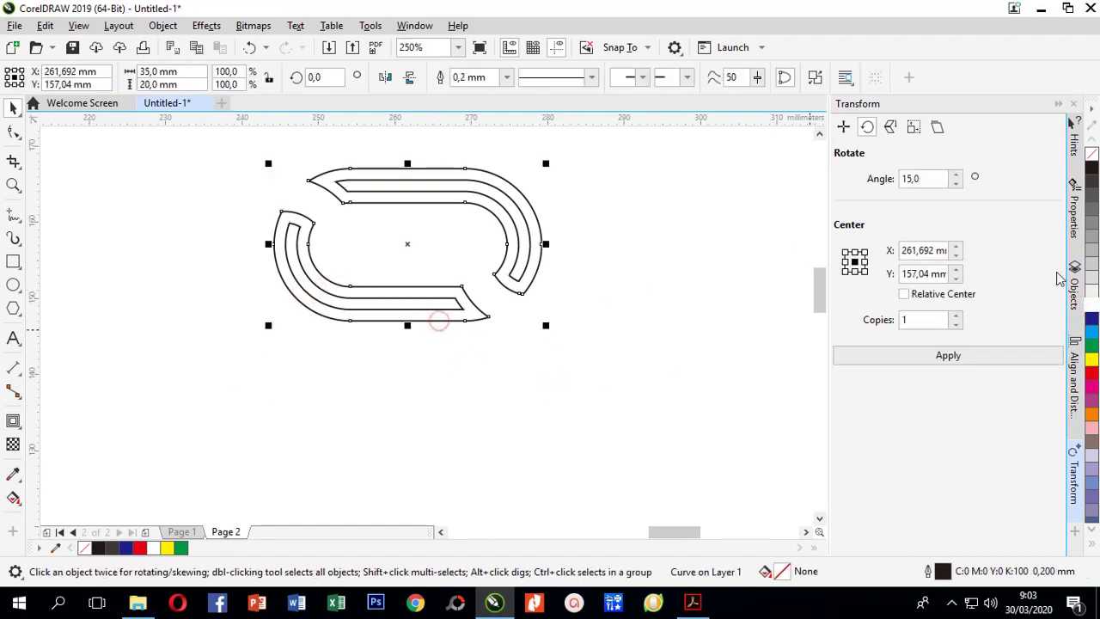
left_click(1091, 168)
left_click(583, 414)
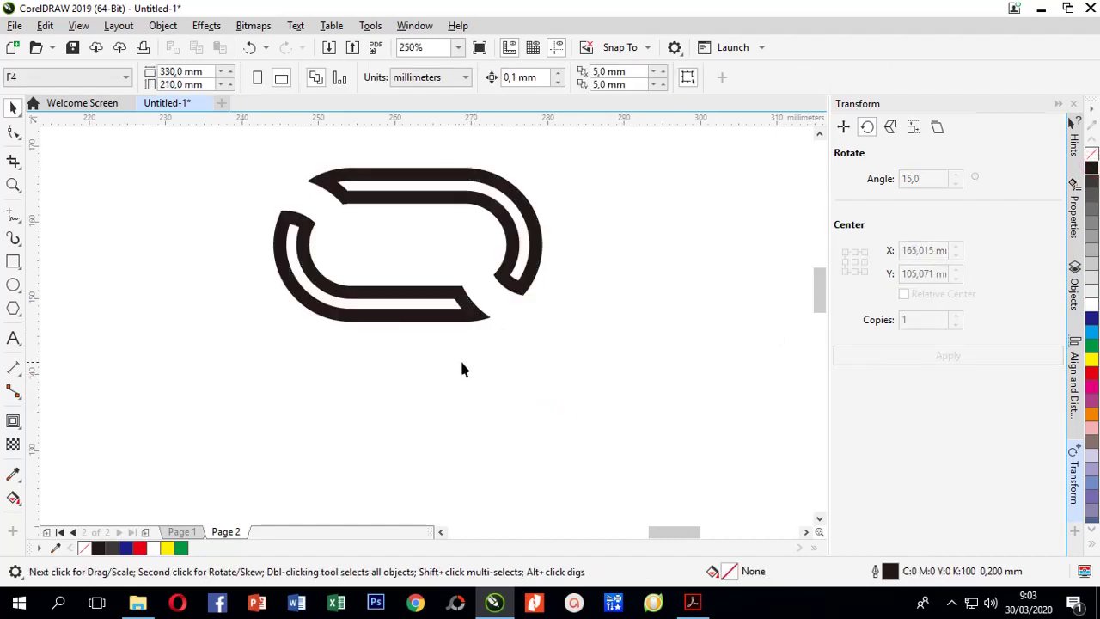
Convert the white inner contour shape to a 300 dpi CMYK bitmap with anti-aliasing and a transparent background.
left_click(369, 310)
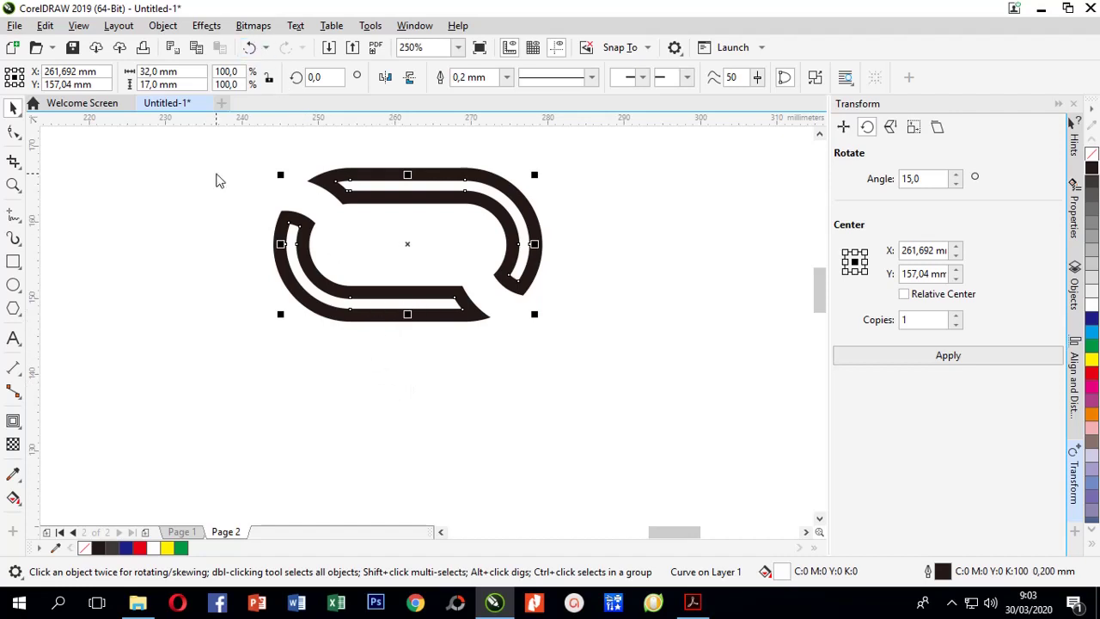
left_click(254, 28)
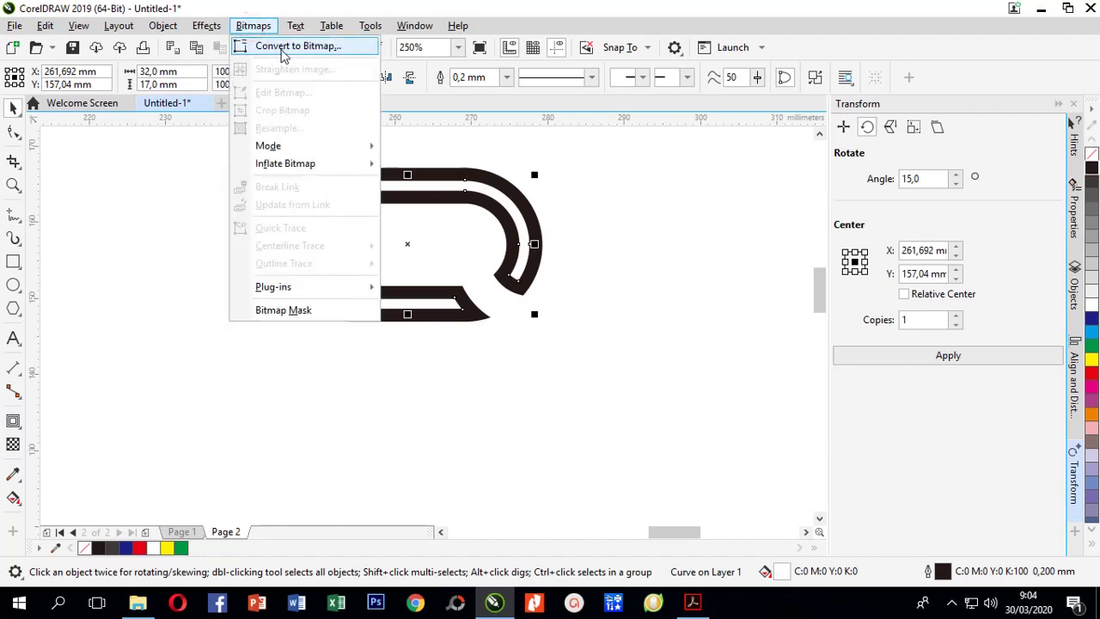
left_click(285, 46)
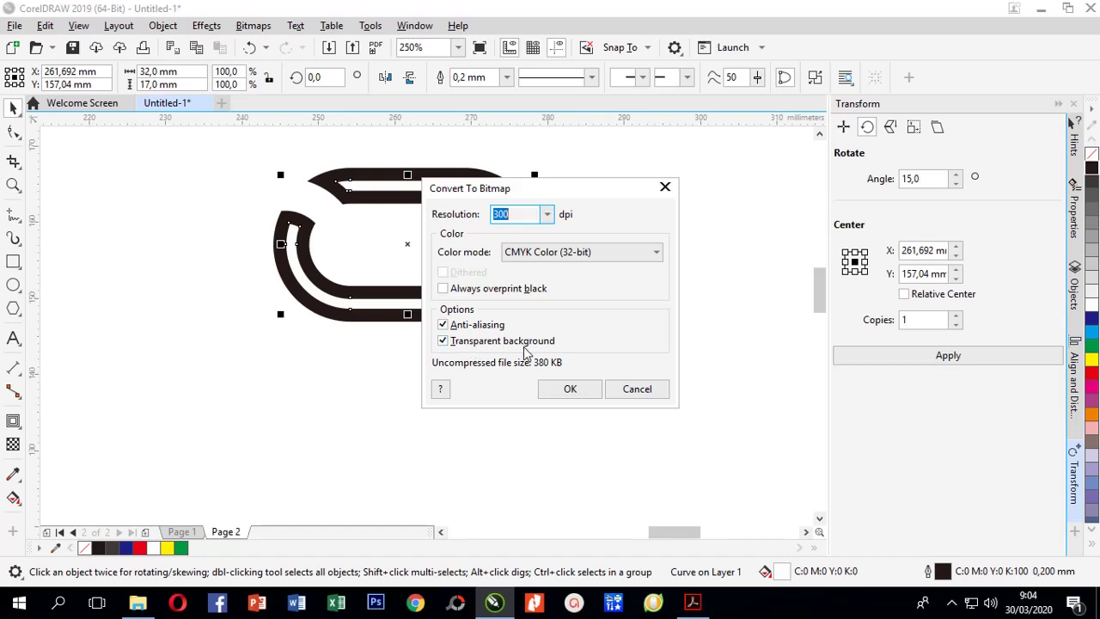
left_click(553, 392)
left_click(434, 388)
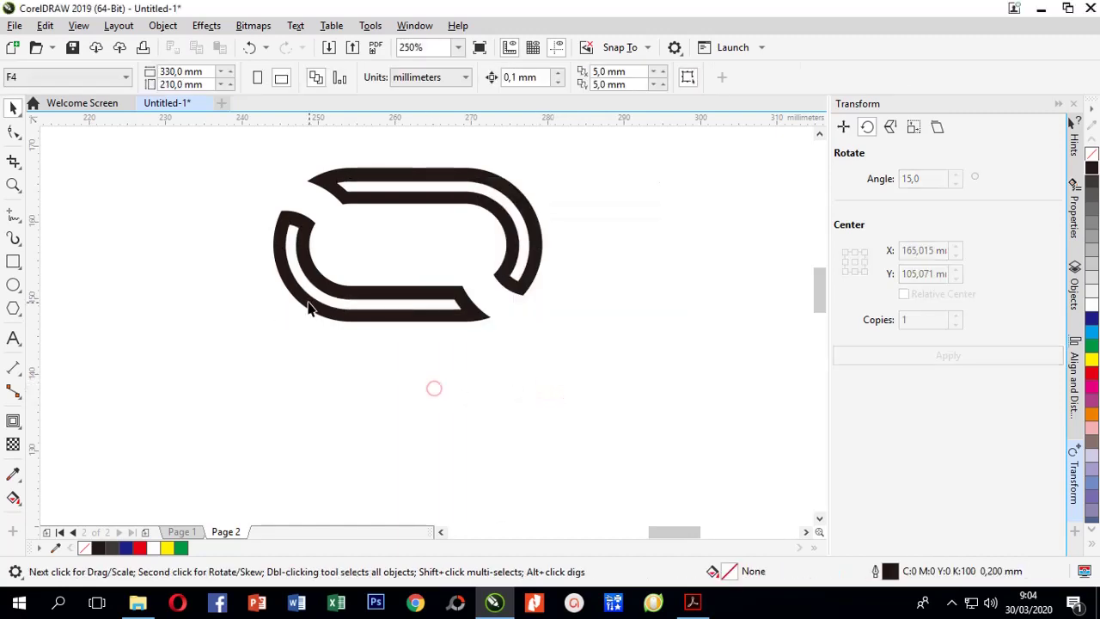
Apply a Gaussian Blur with a 5-pixel radius to the white inner highlight bitmap of the black link.
left_click(314, 294)
left_click(313, 297)
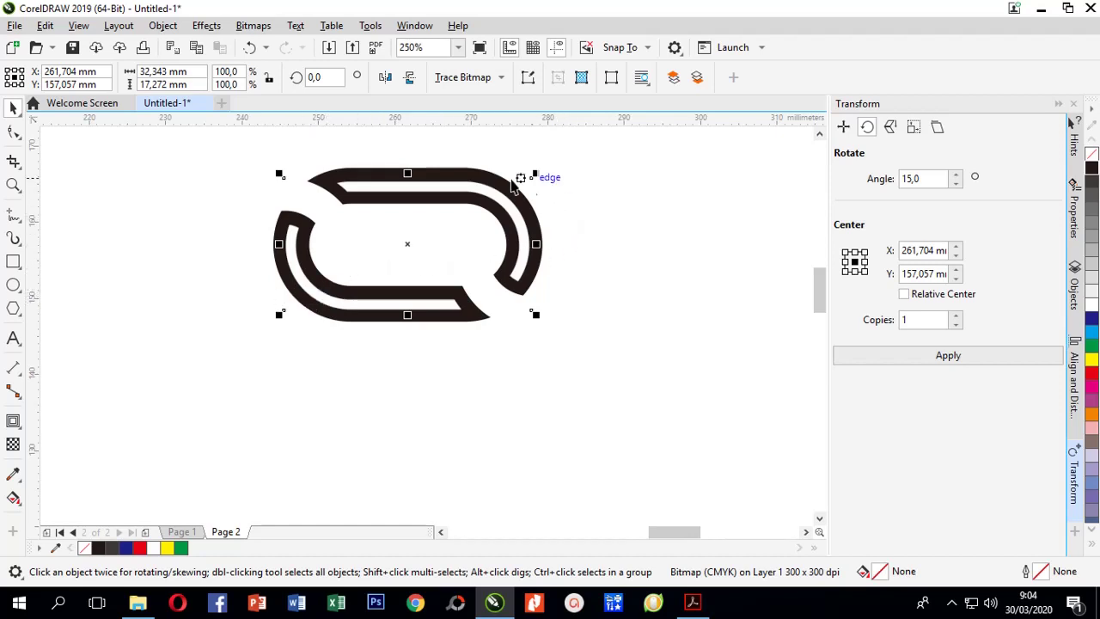
left_click(13, 184)
left_click_drag(248, 152, 572, 345)
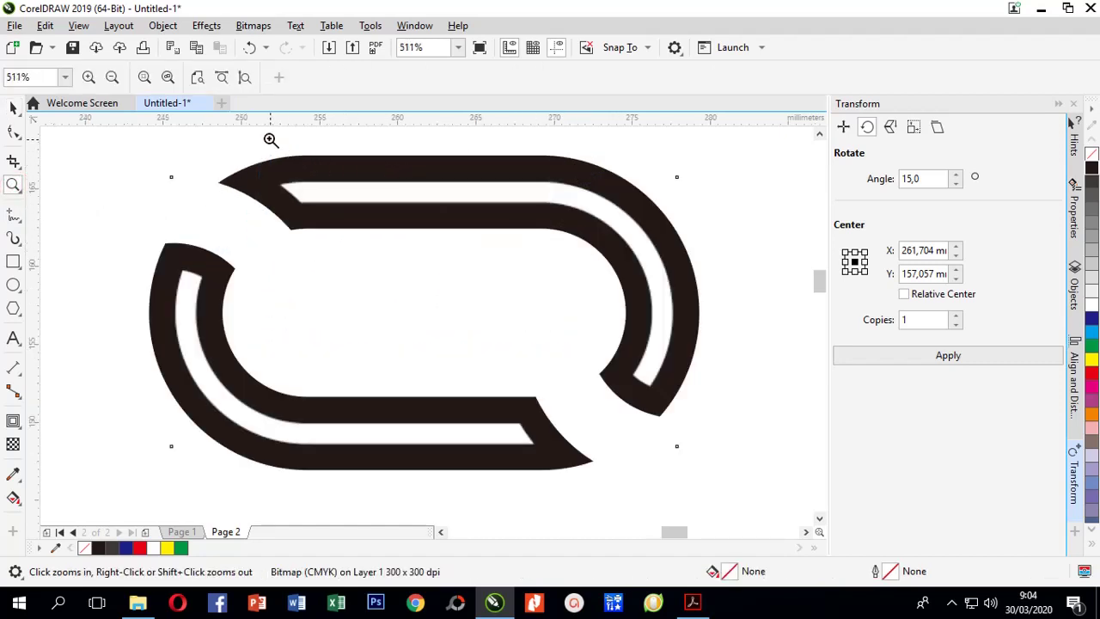
left_click(13, 107)
left_click(327, 206)
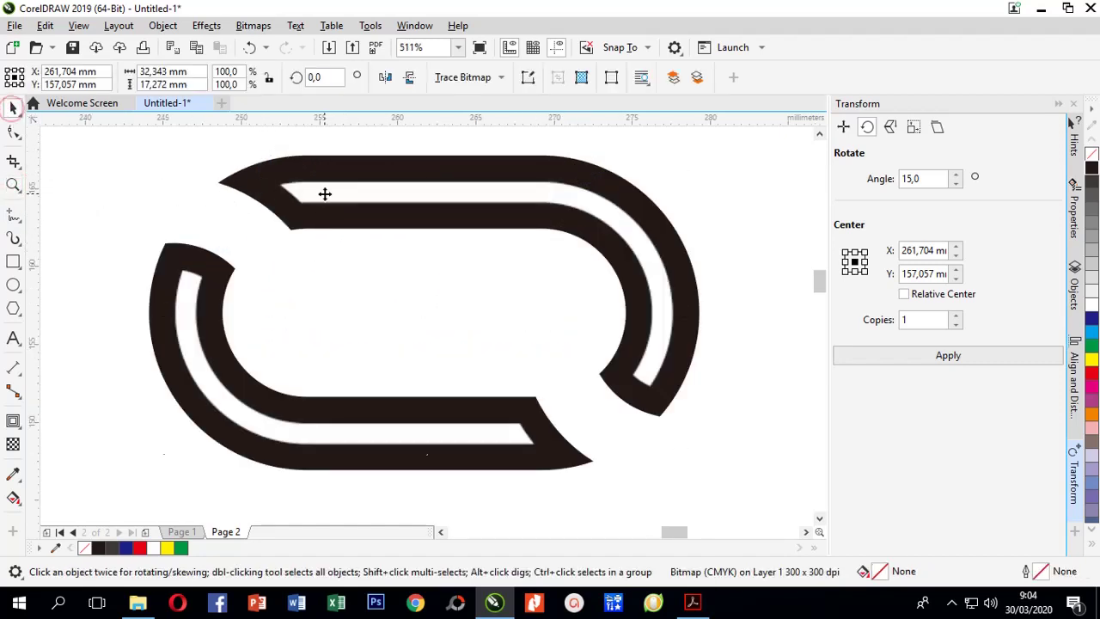
left_click(59, 220)
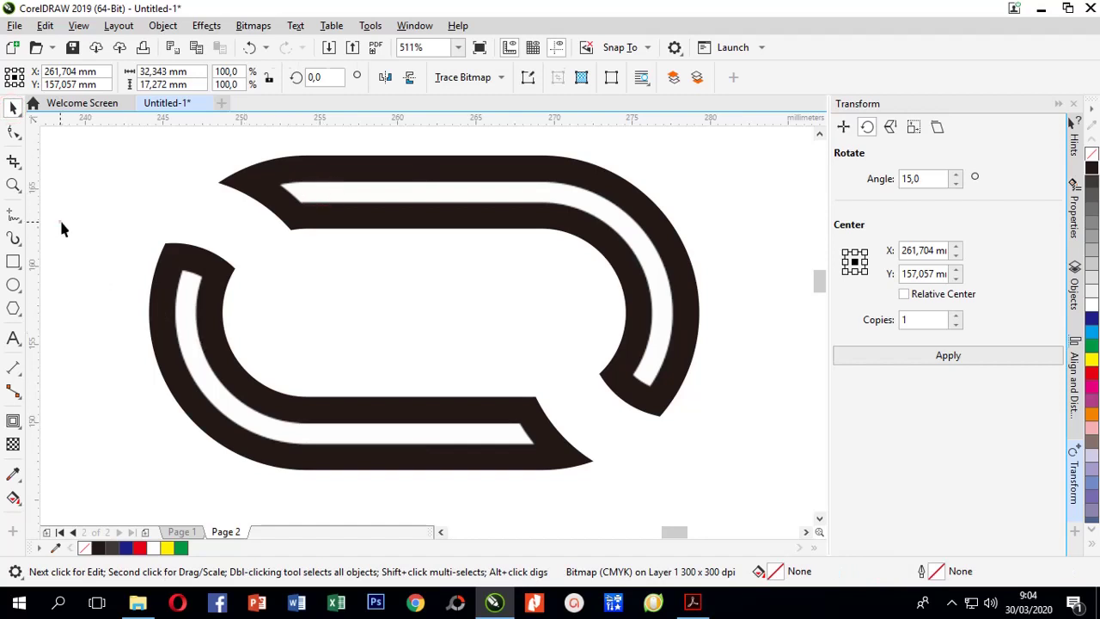
left_click(211, 379)
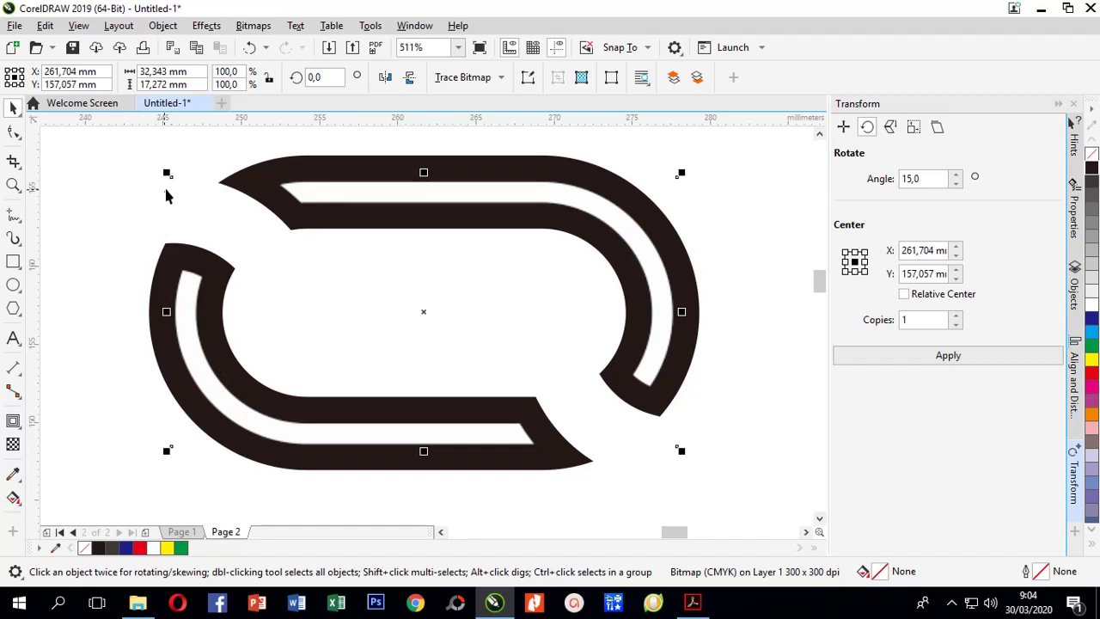
left_click(209, 26)
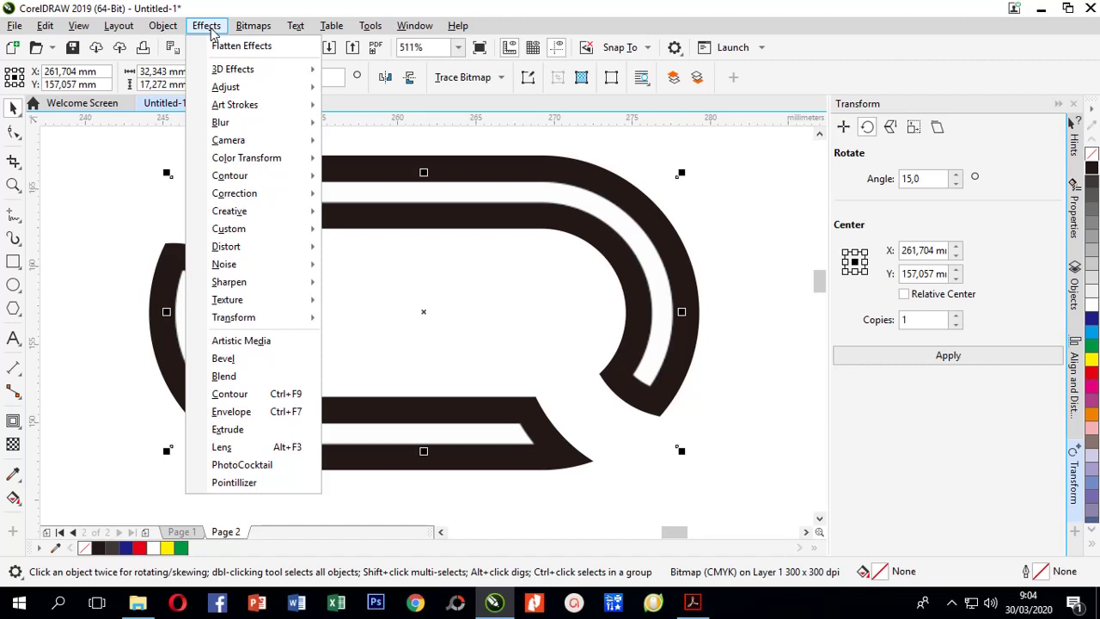
mouse_move(251, 31)
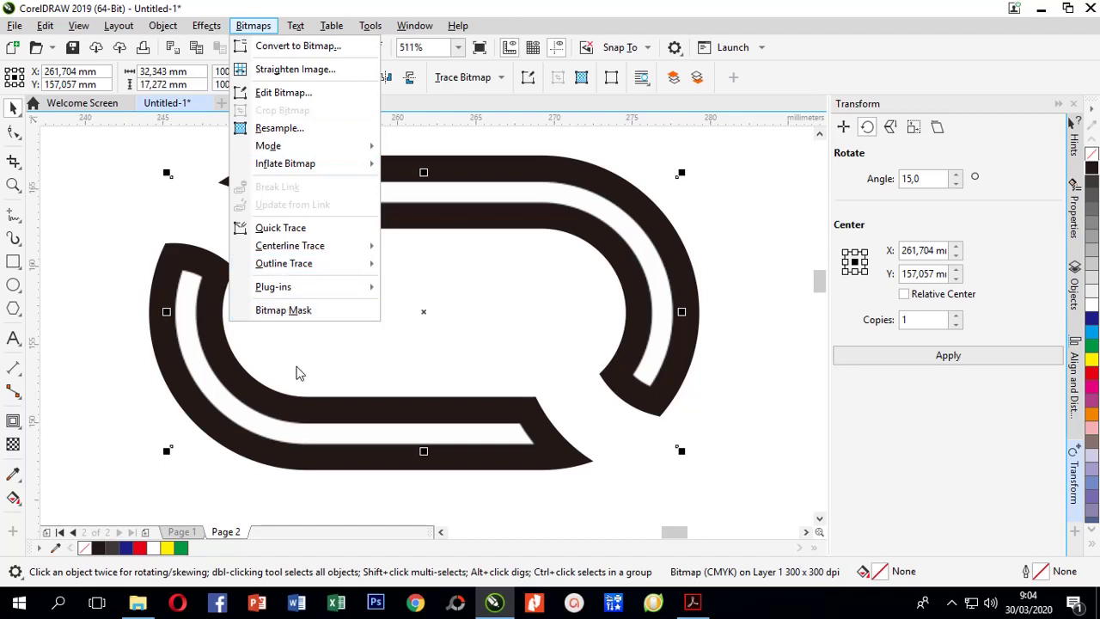
mouse_move(206, 26)
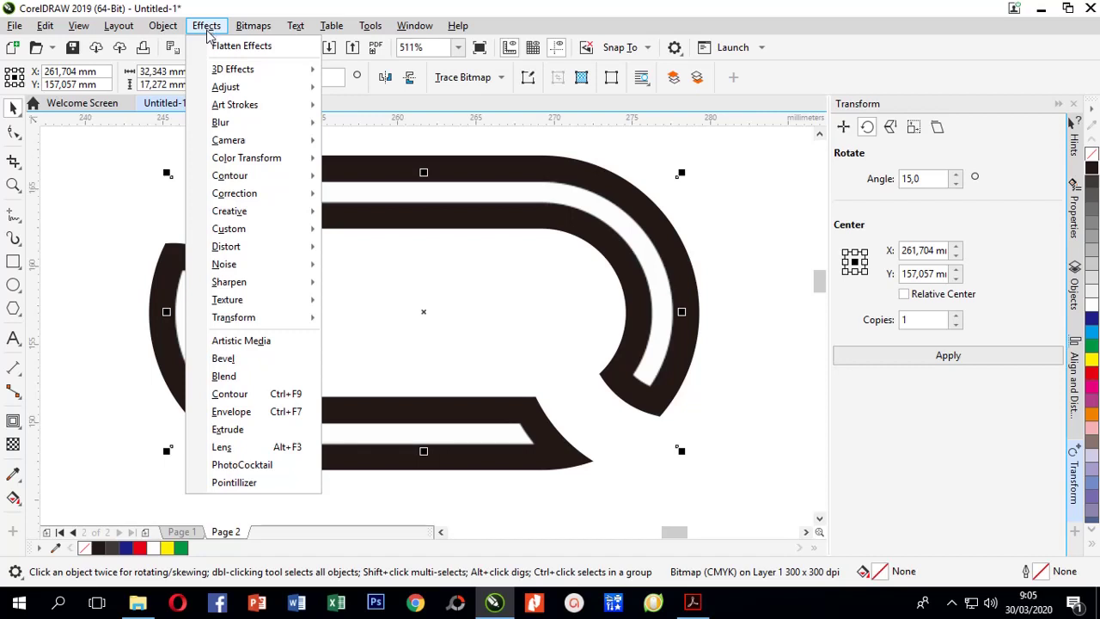
mouse_move(237, 128)
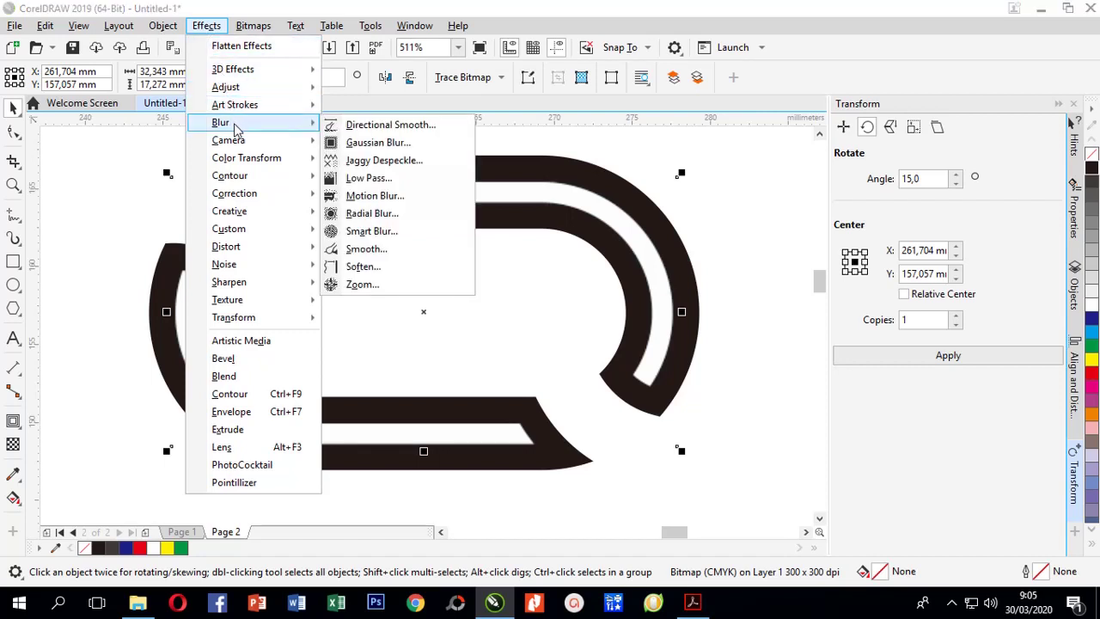
left_click(378, 142)
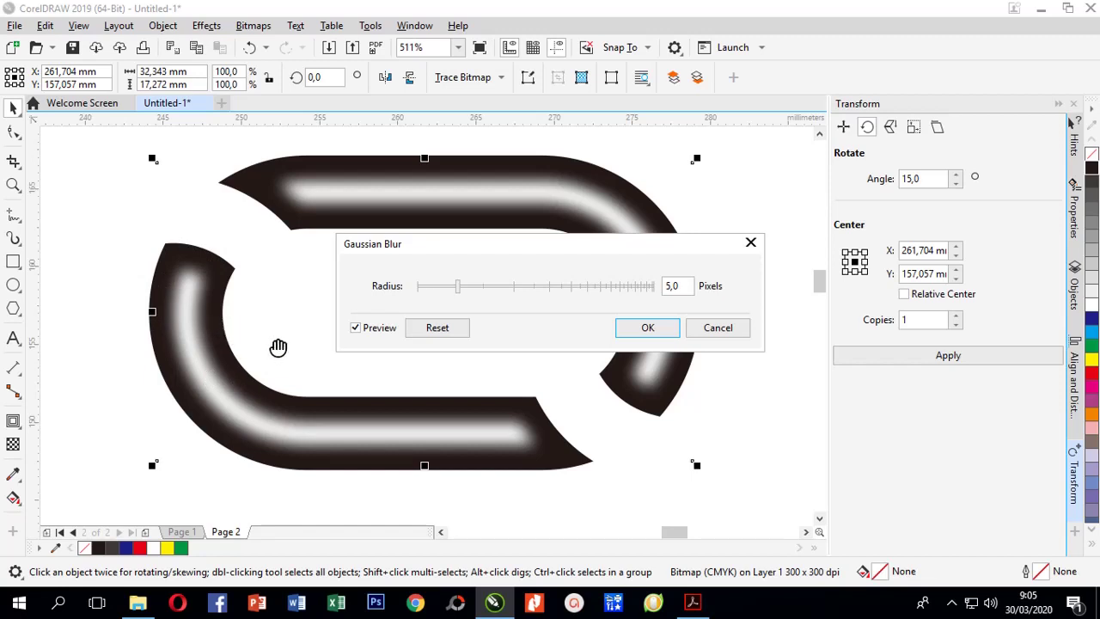
left_click(647, 329)
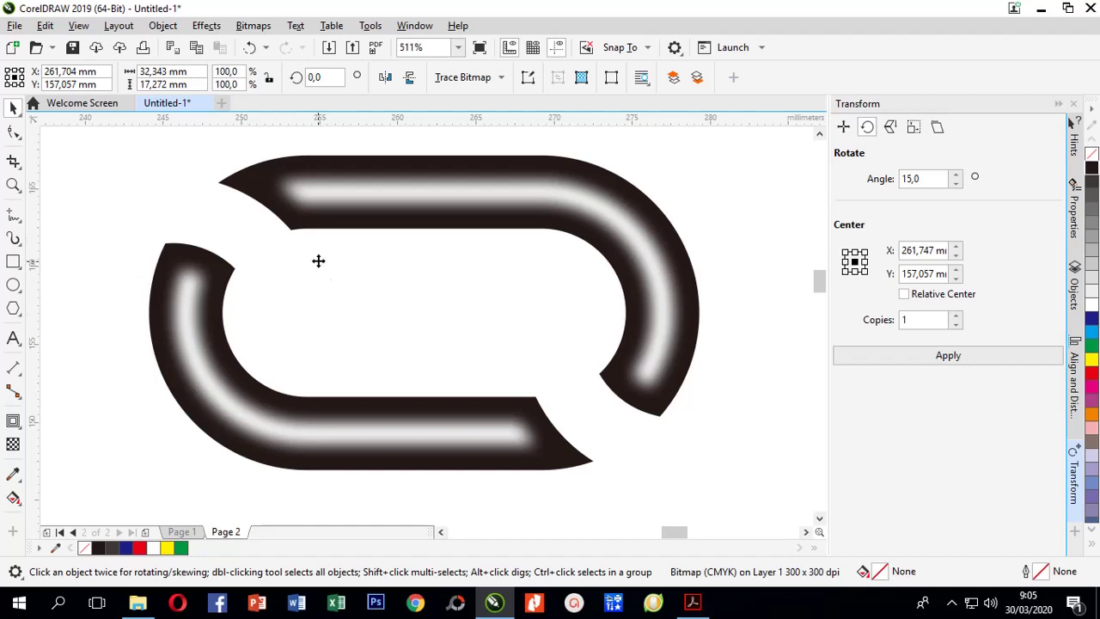
Remove the fill from the blue link below the page so that only its outline is left.
scroll(314, 238, "down", 3)
scroll(315, 237, "down", 1)
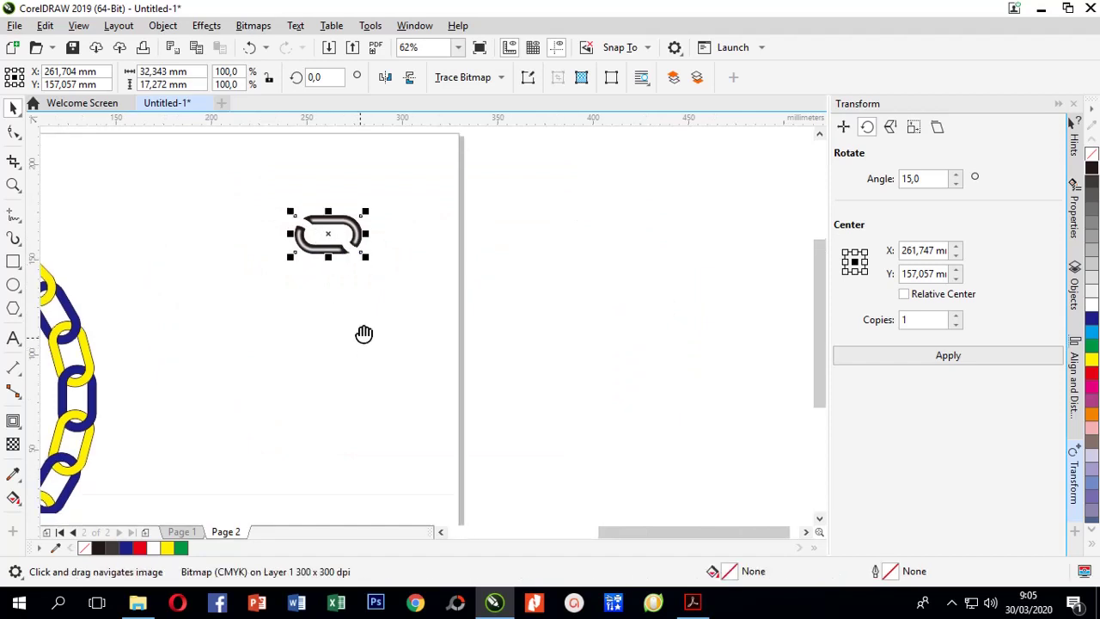
left_click_drag(364, 331, 358, 230)
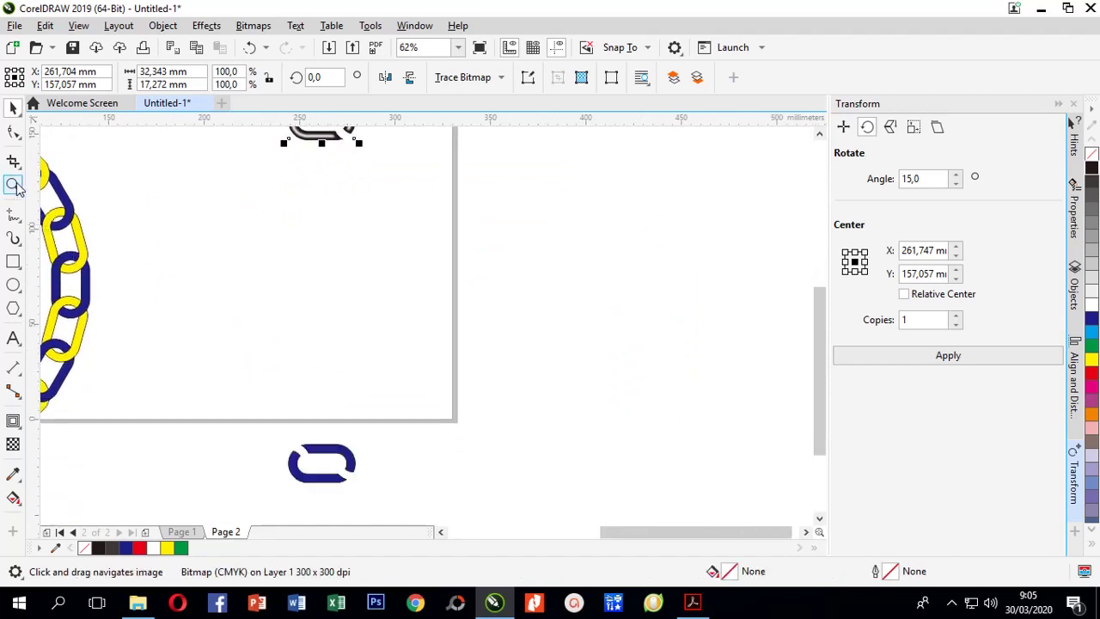
left_click(13, 184)
left_click_drag(331, 476, 360, 497)
left_click(13, 108)
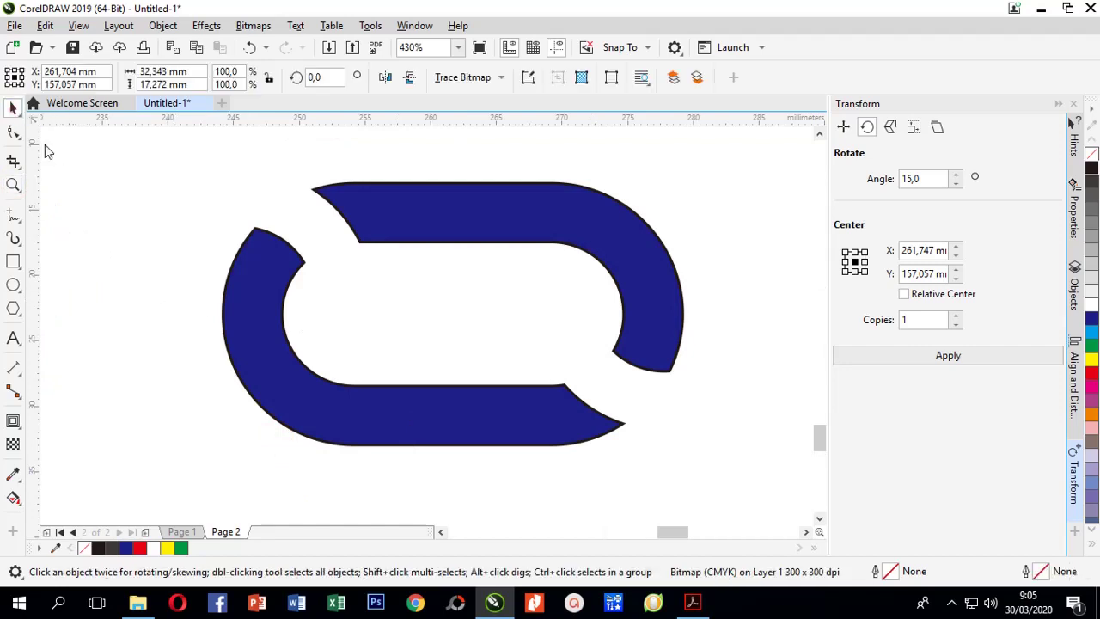
left_click(281, 380)
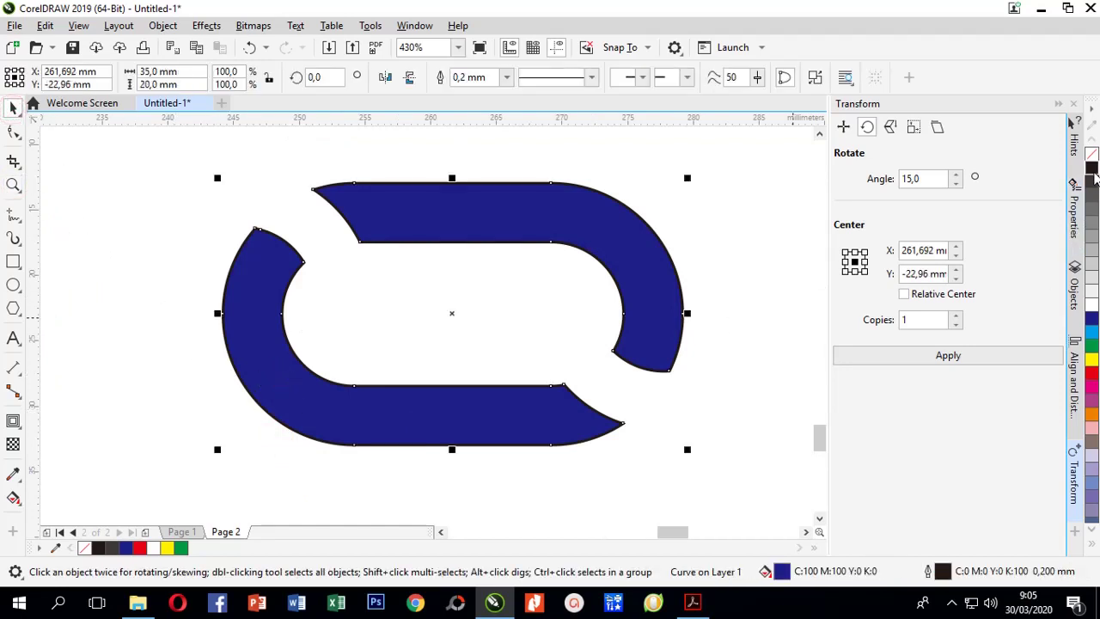
left_click_drag(1094, 174, 1089, 165)
left_click(1092, 155)
left_click(52, 370)
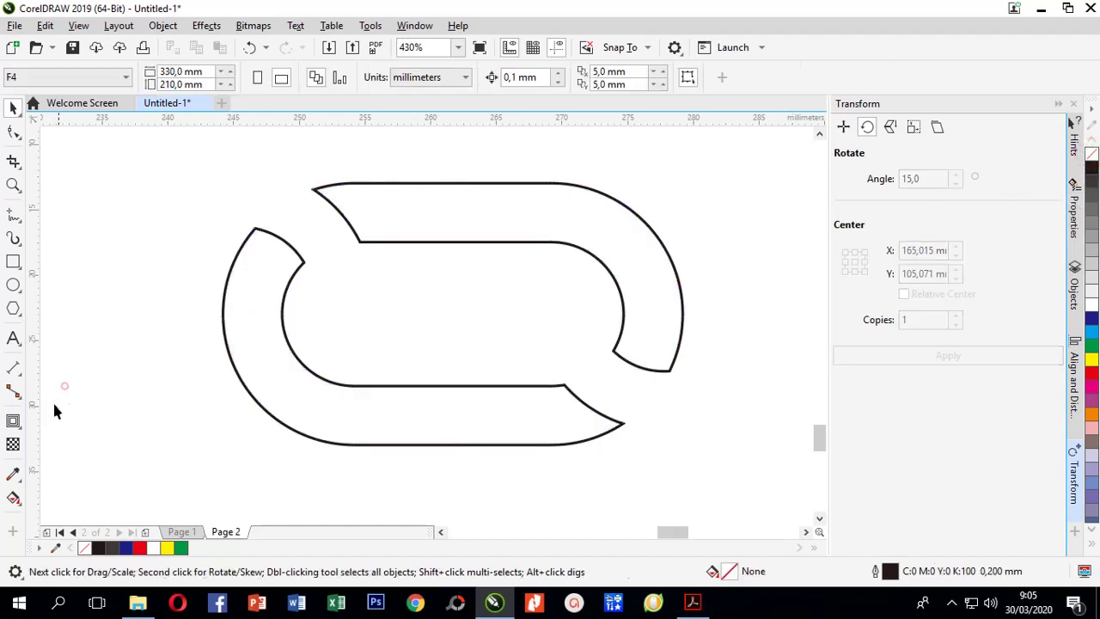
Add a one-step inside contour to the unfilled link below the page and set its offset to 1.5 mm.
left_click(13, 421)
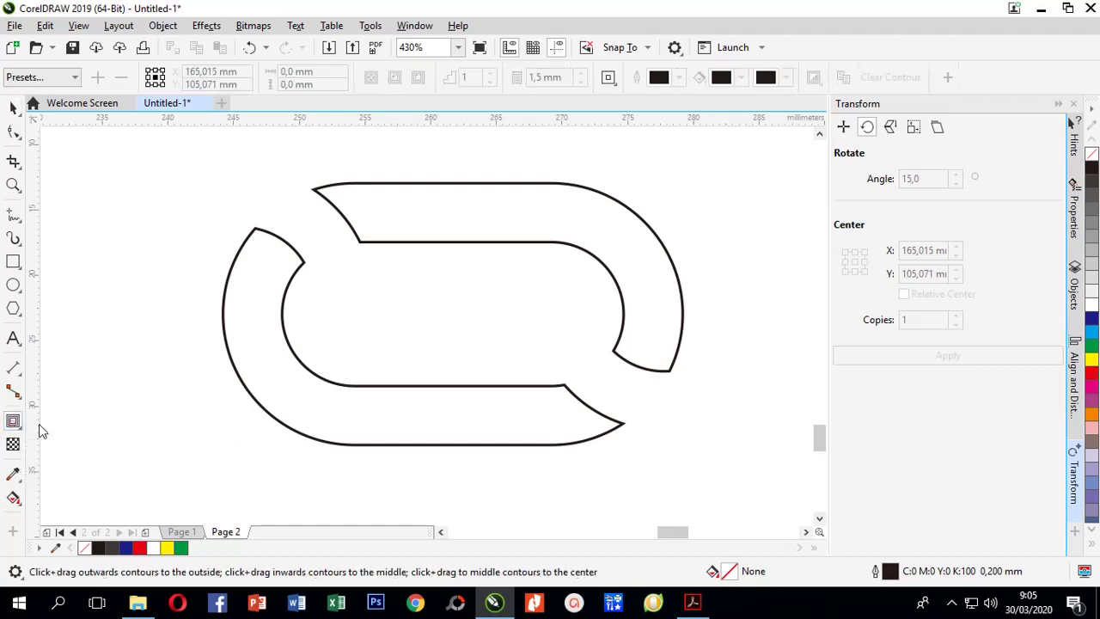
left_click(287, 423)
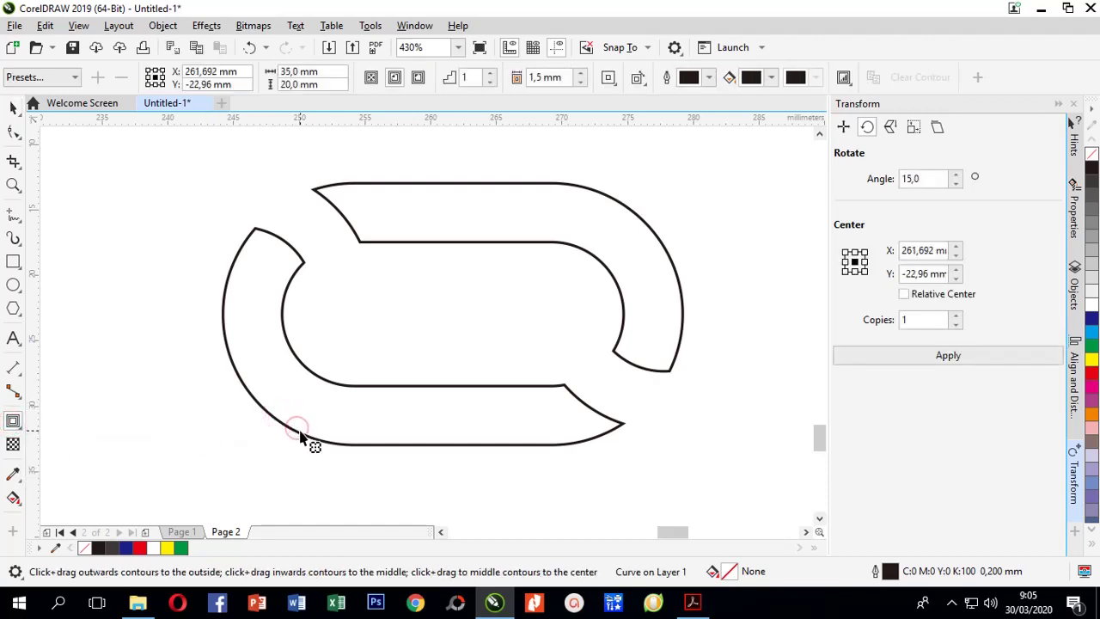
mouse_move(300, 436)
left_mouse_down()
mouse_move(310, 420)
mouse_move(302, 430)
left_mouse_up()
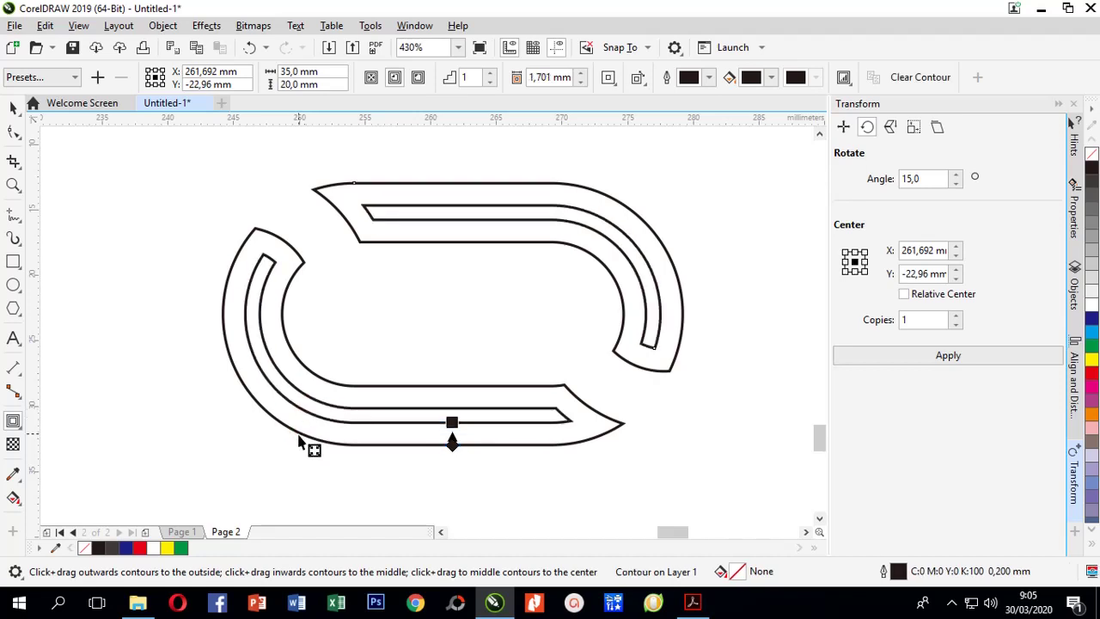
left_click(538, 77)
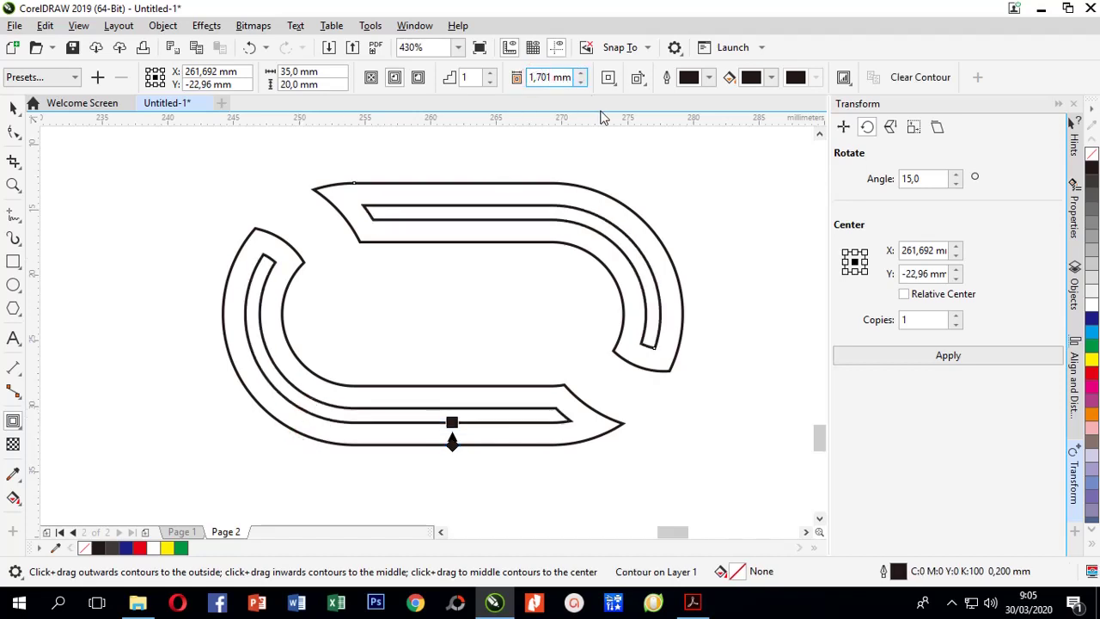
type("5")
left_click(13, 107)
left_click(151, 271)
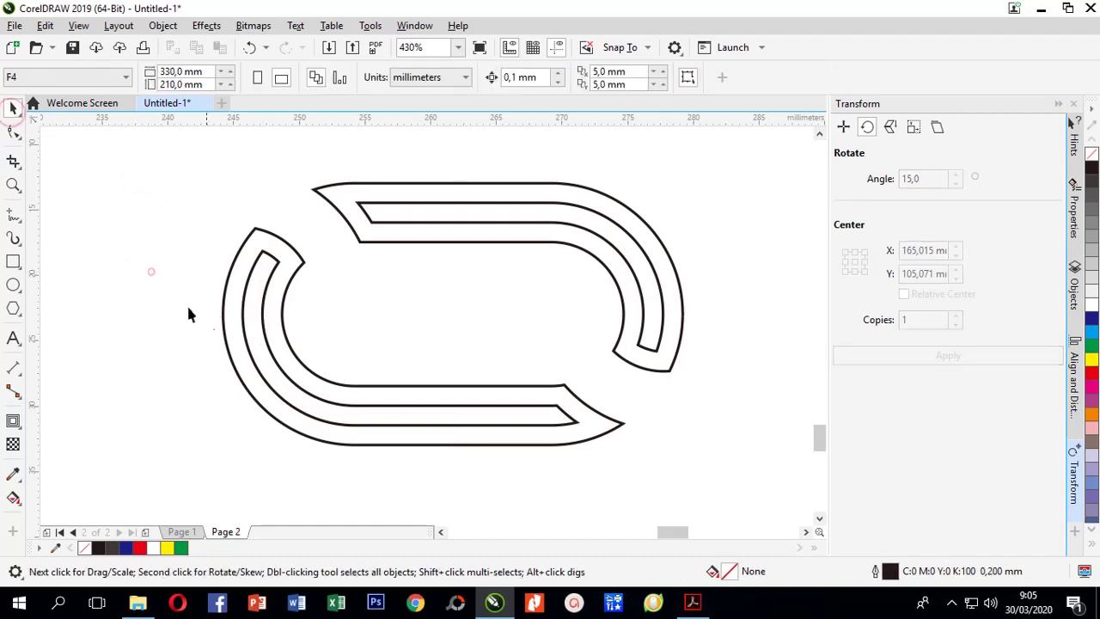
Try to fill the link with black while its contour is still attached, and undo the fill.
left_click(237, 371)
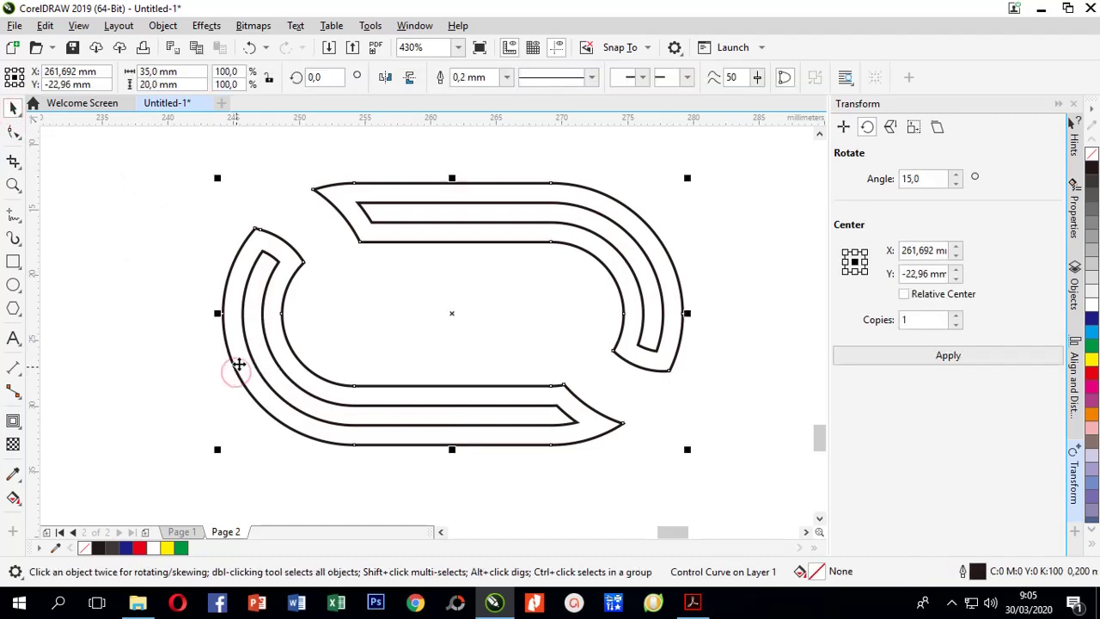
left_click(1095, 171)
left_click(144, 216)
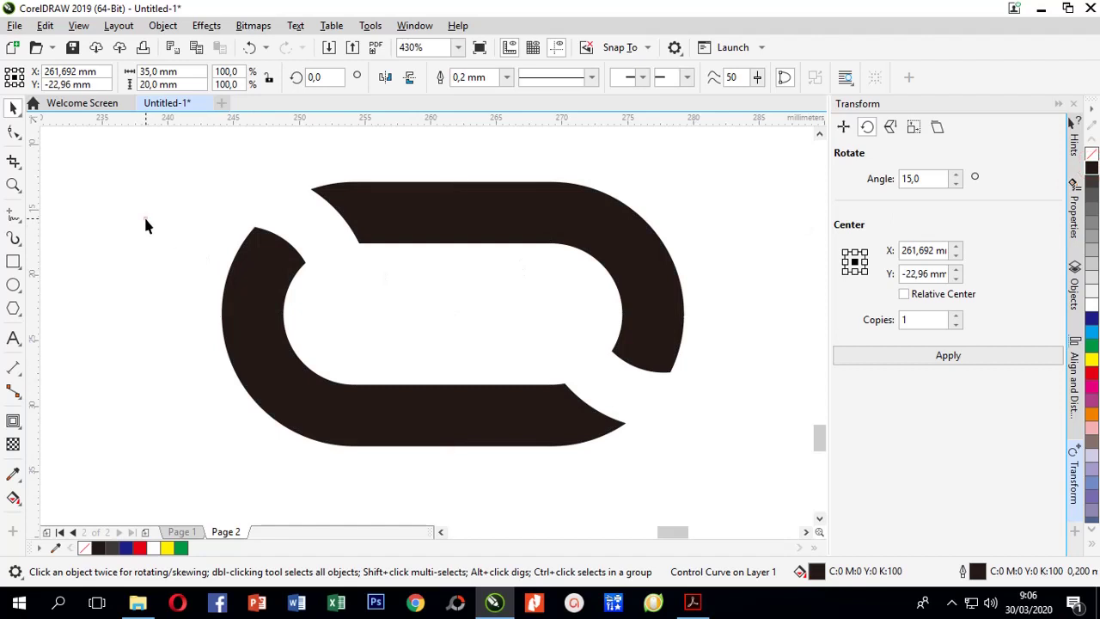
left_click(260, 312)
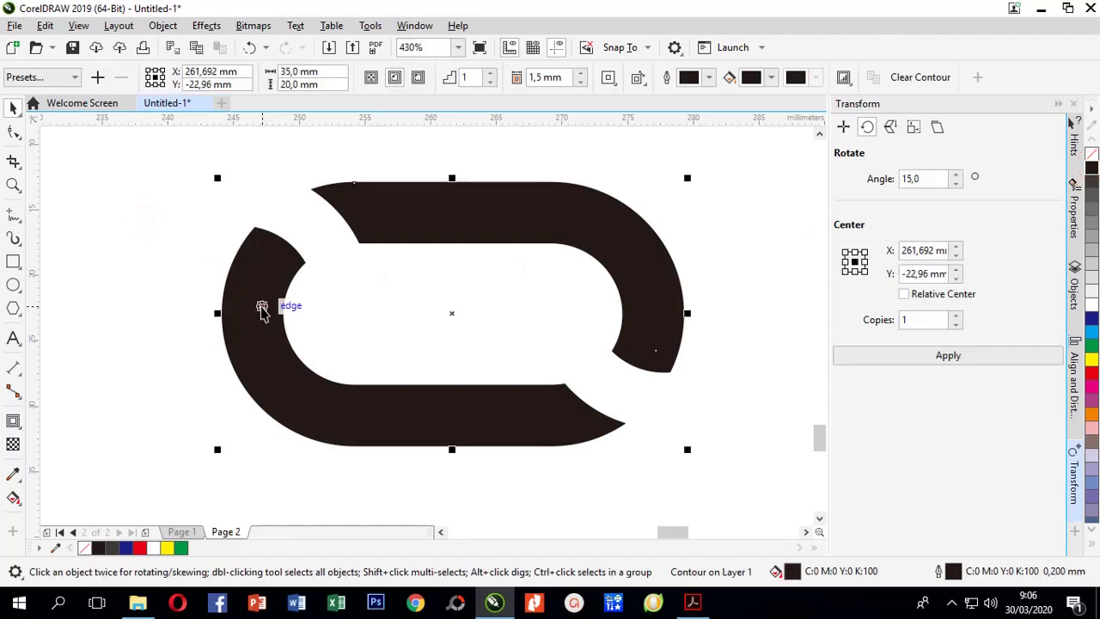
left_click(404, 213)
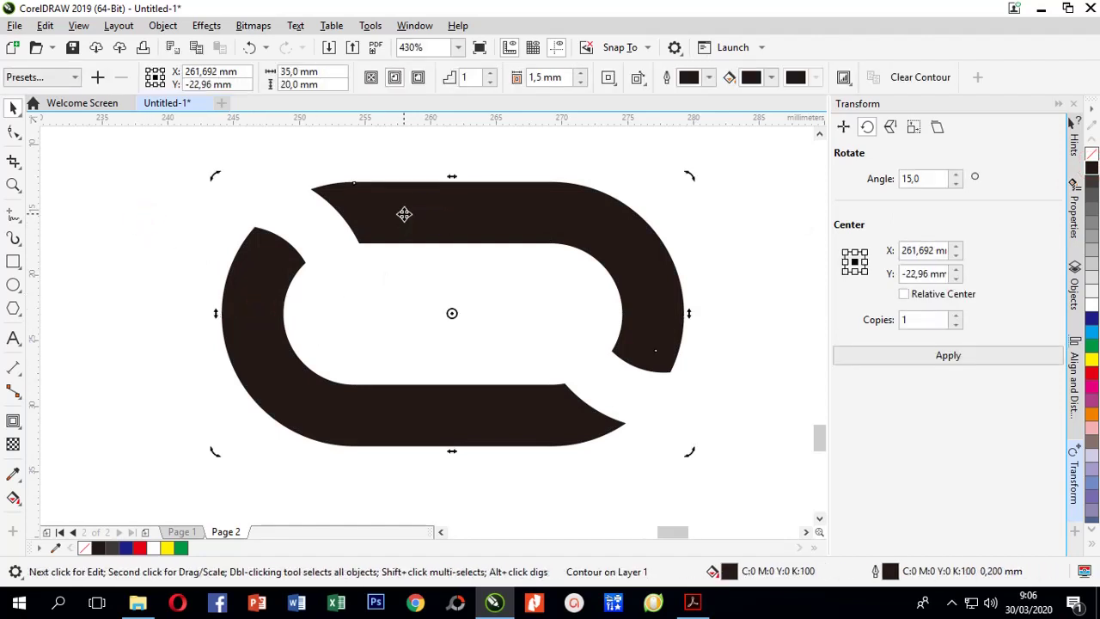
left_click(130, 277)
left_click(255, 332)
left_click(142, 316)
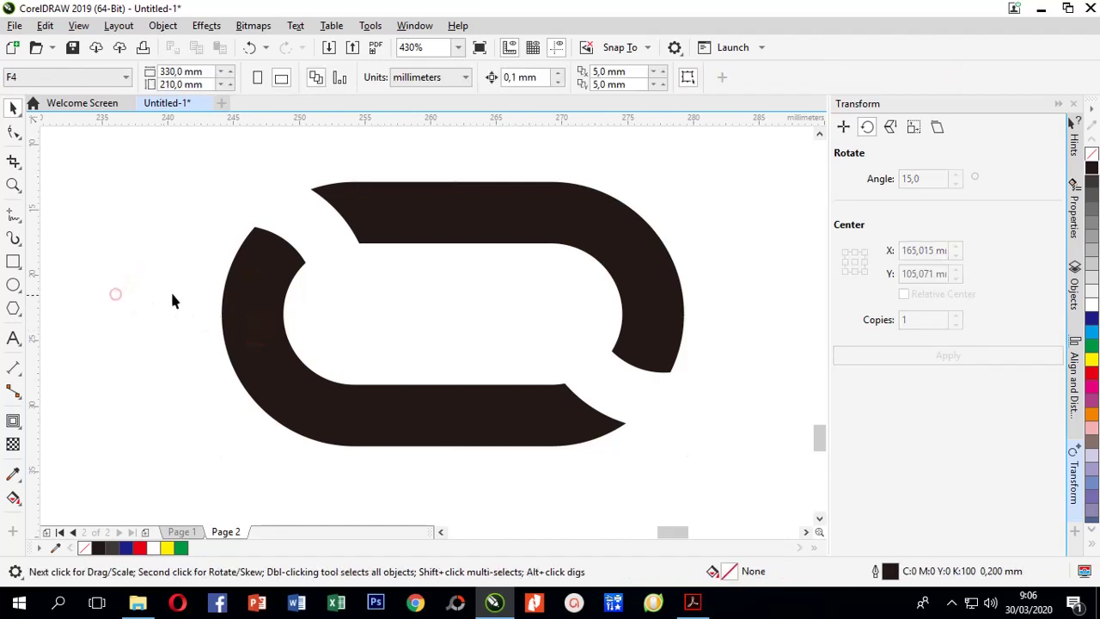
key("shift+F9")
Break the 1.5 mm contour apart from the unfilled link below the page.
left_click(229, 313)
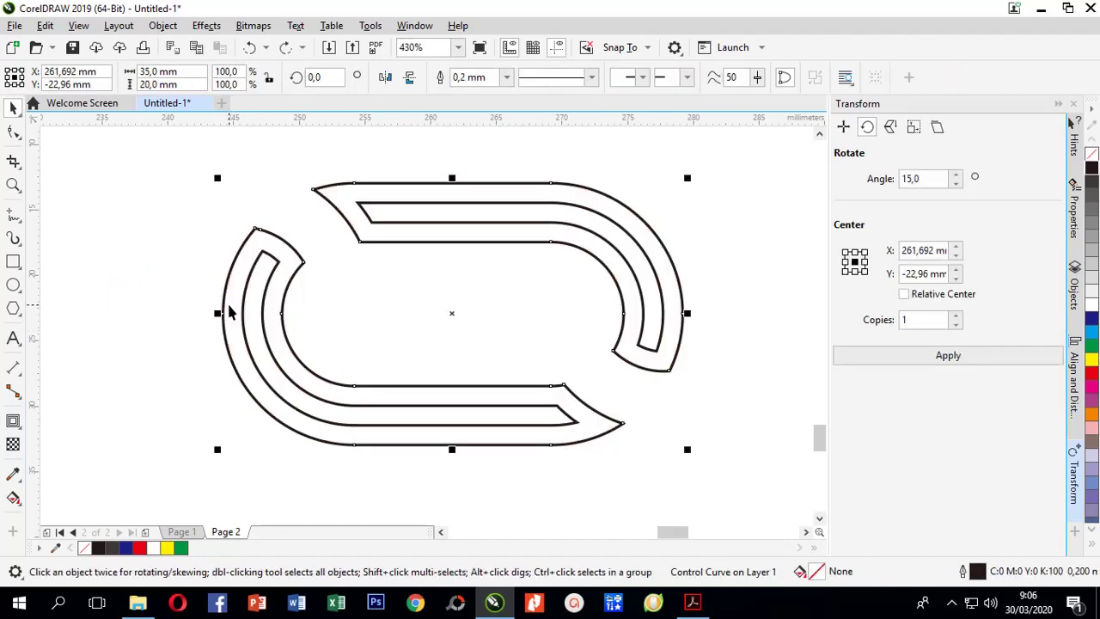
left_click(120, 325)
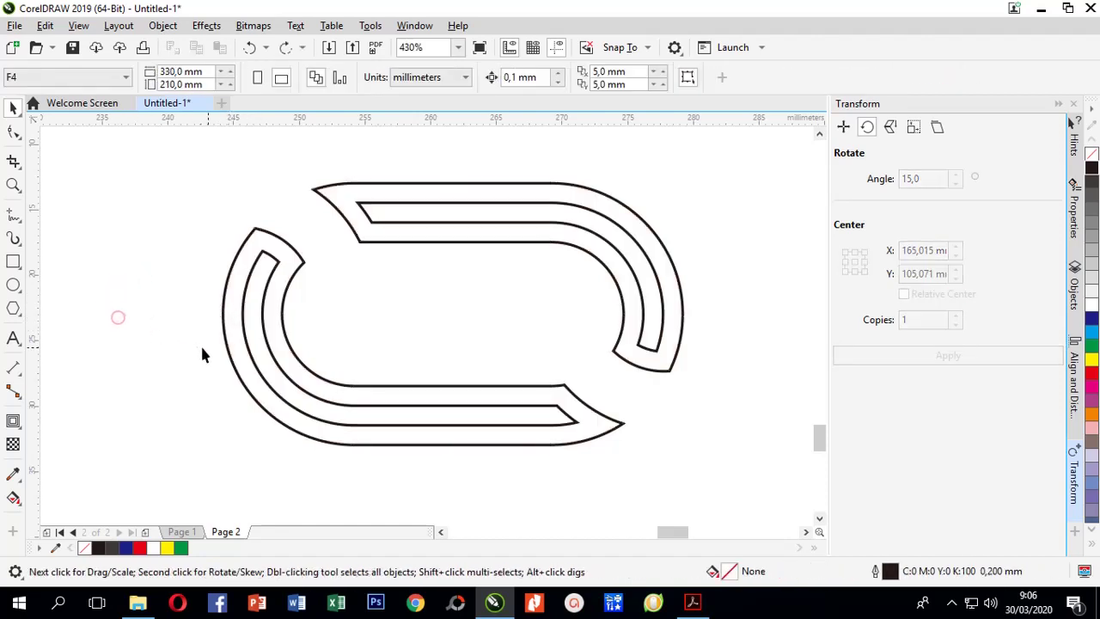
left_click(249, 358)
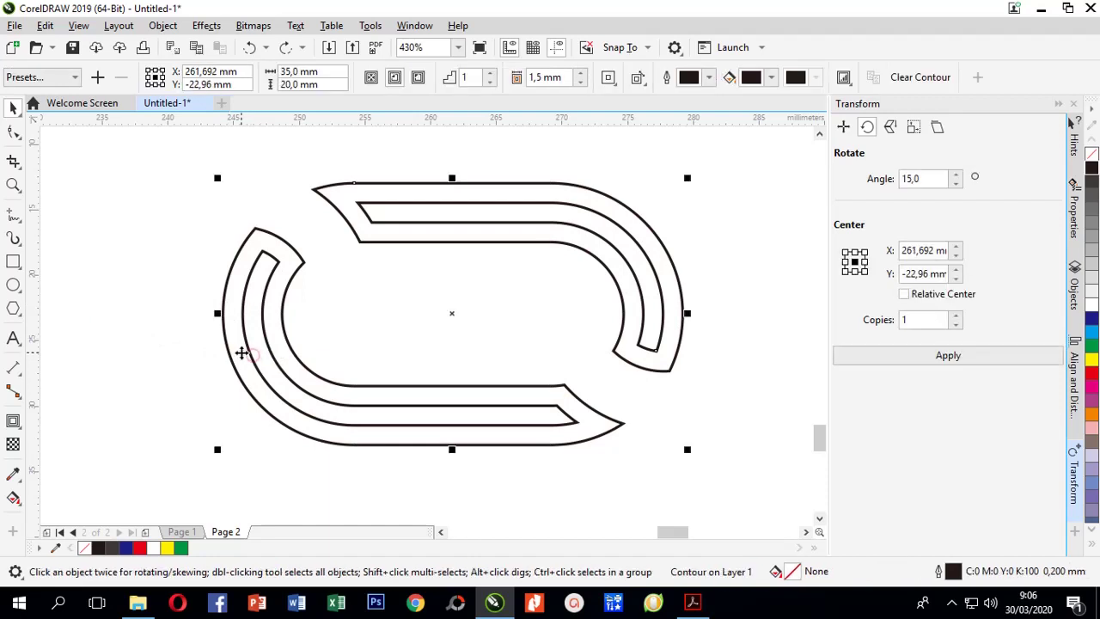
right_click(245, 291)
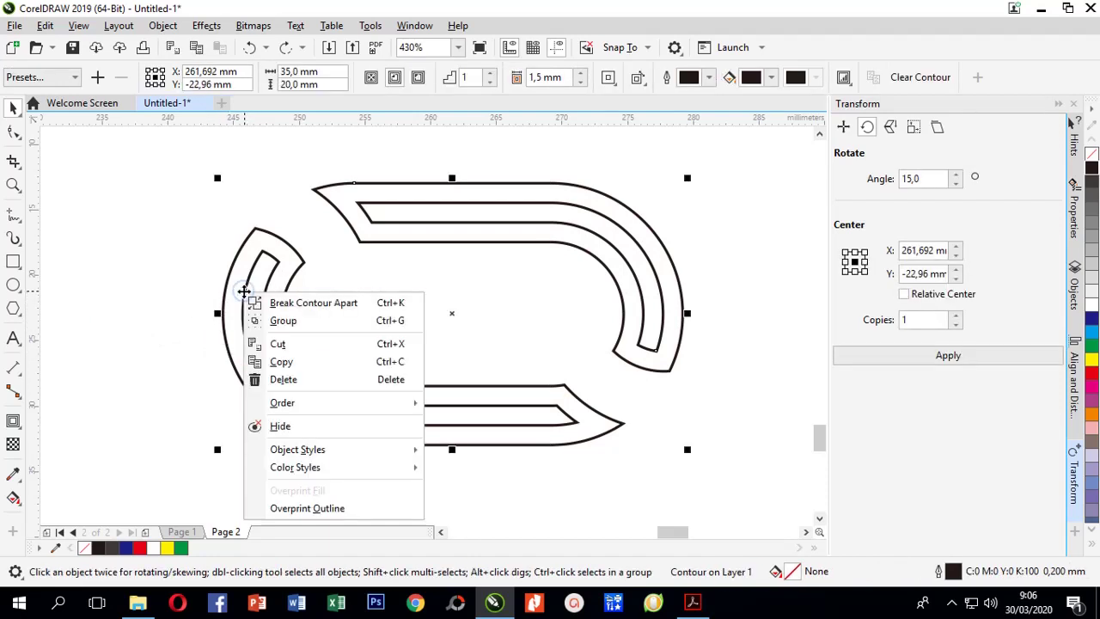
right_click(292, 305)
key("Escape")
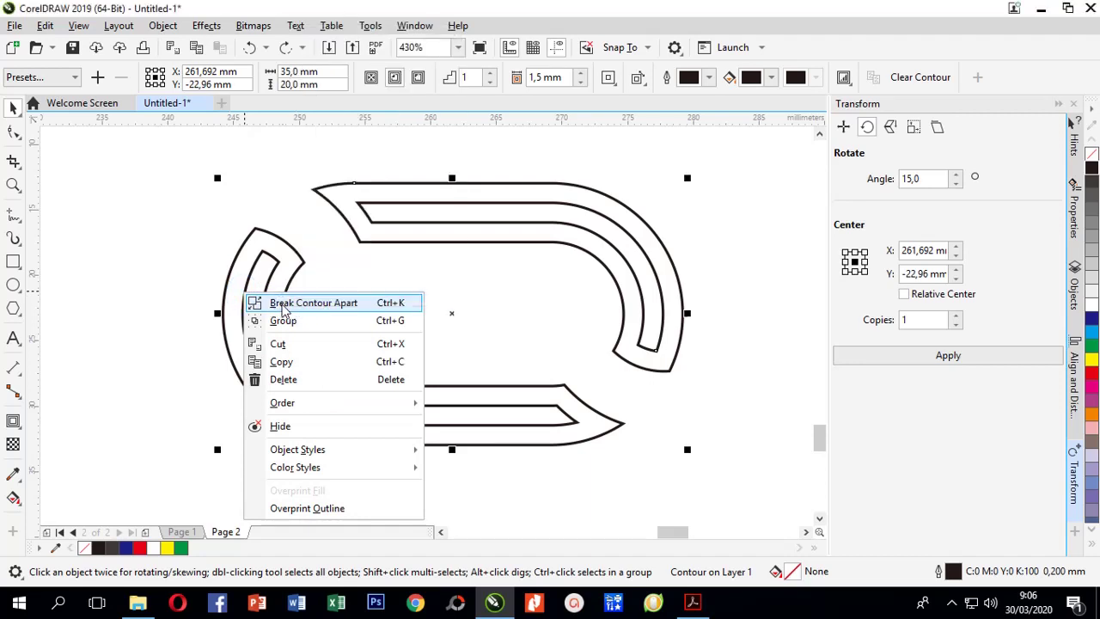
left_click(292, 305)
left_click(142, 275)
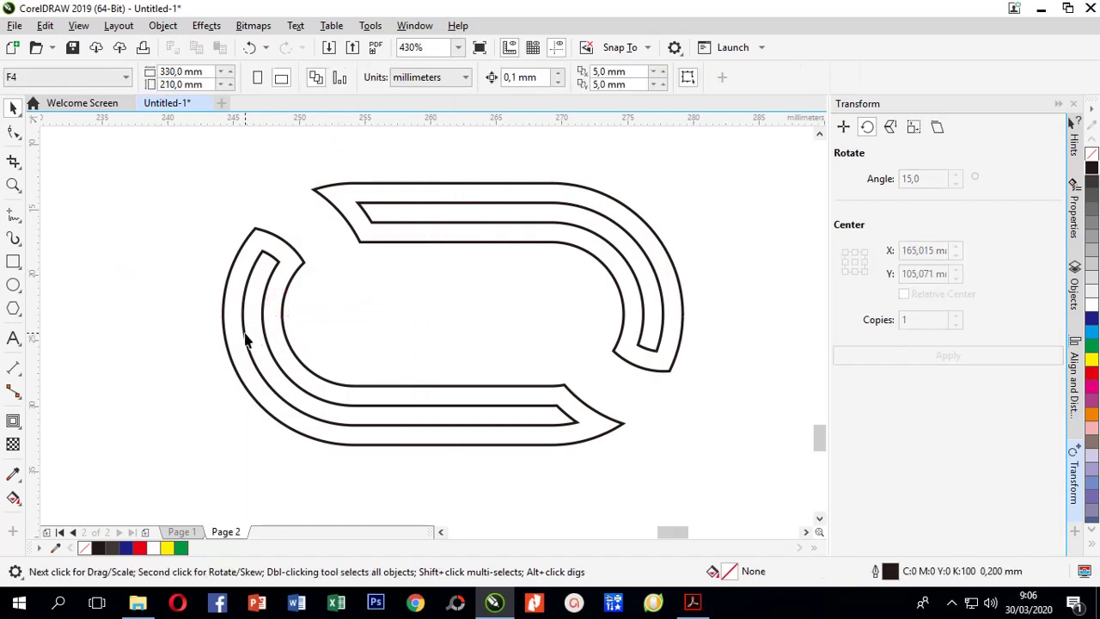
Fill the separated inner contour with white and the outer link shape with black.
left_click(244, 335)
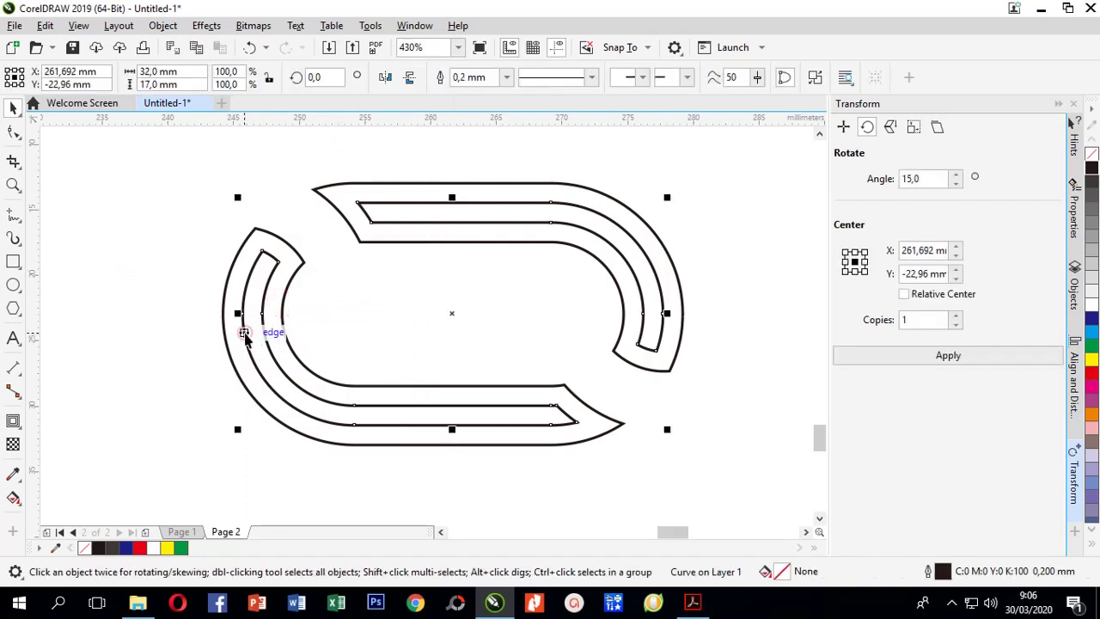
left_click(1093, 306)
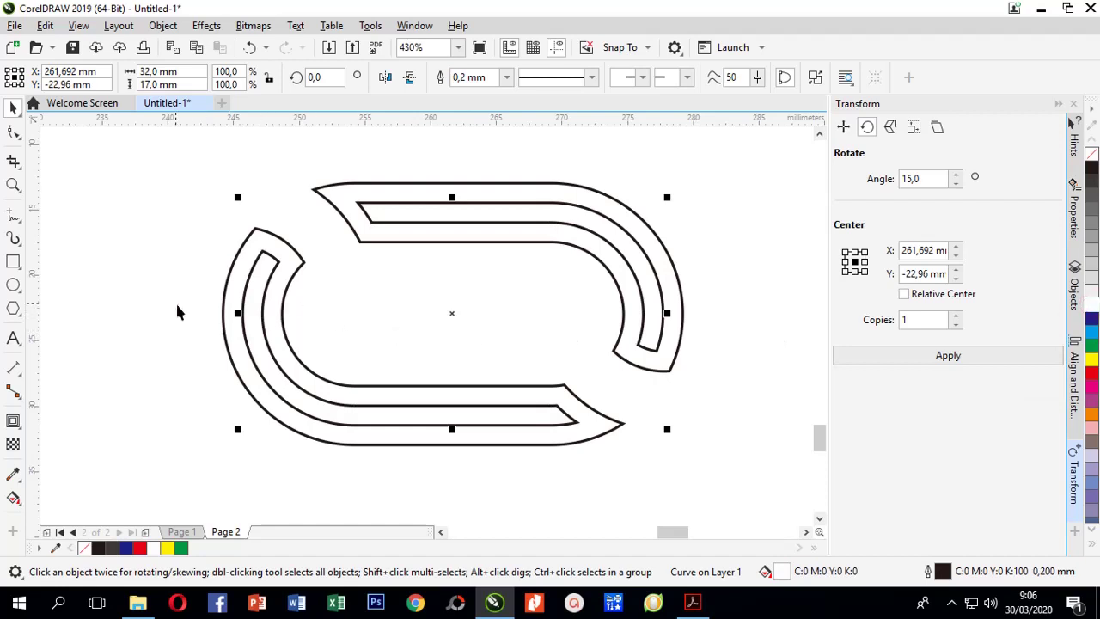
left_click(211, 312)
left_click(222, 314)
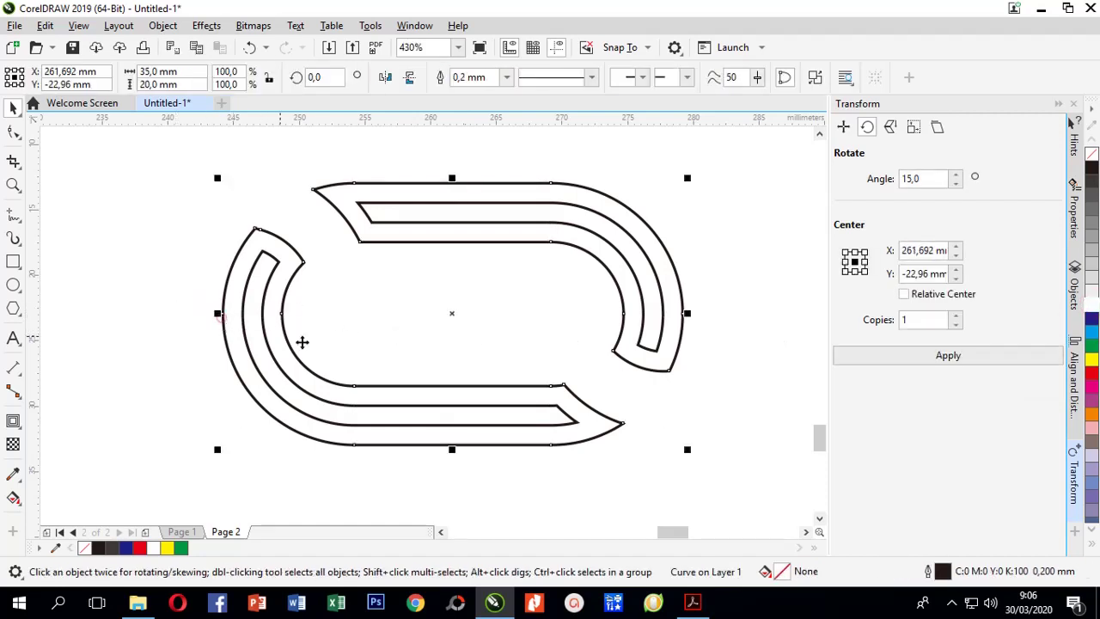
left_click(1092, 168)
left_click(123, 310)
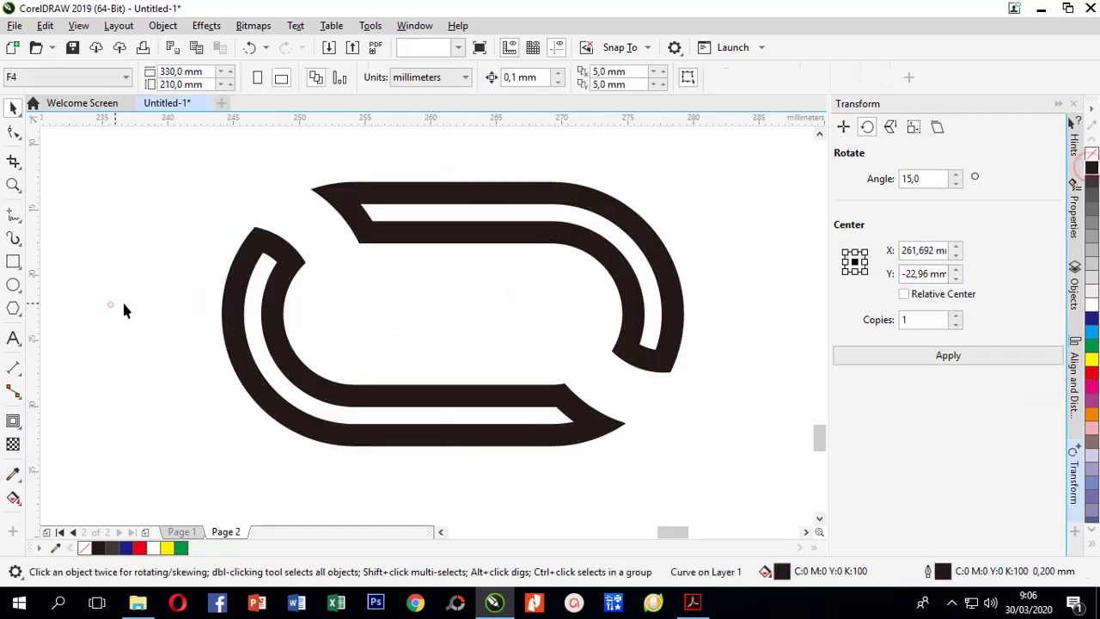
Convert the white inner contour to a 300 dpi CMYK bitmap with anti-aliasing and a transparent background.
left_click(246, 357)
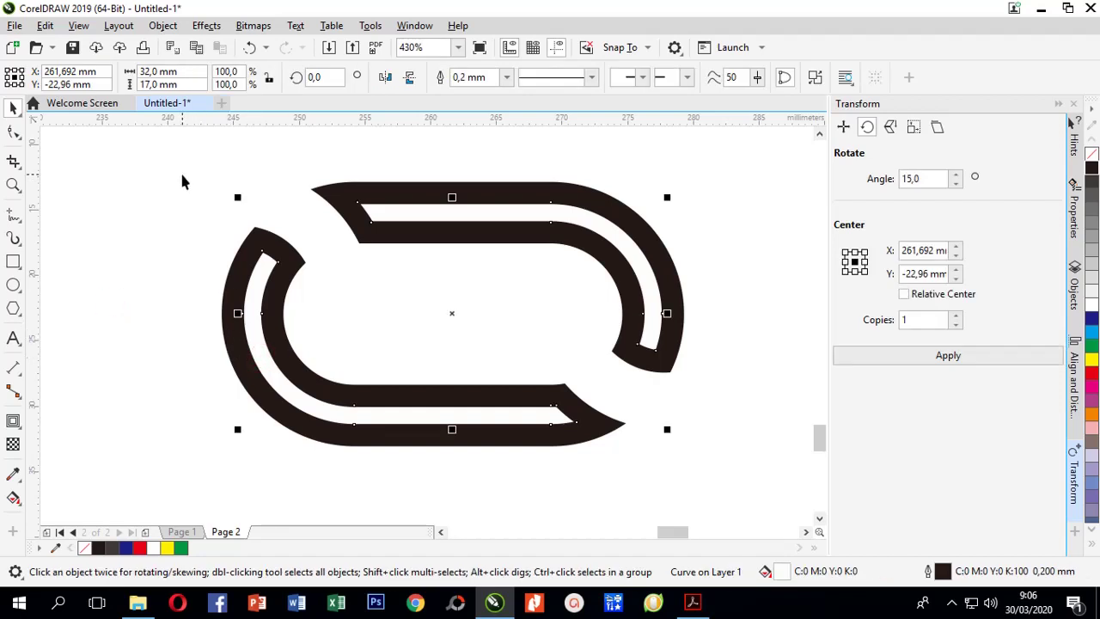
left_click(253, 25)
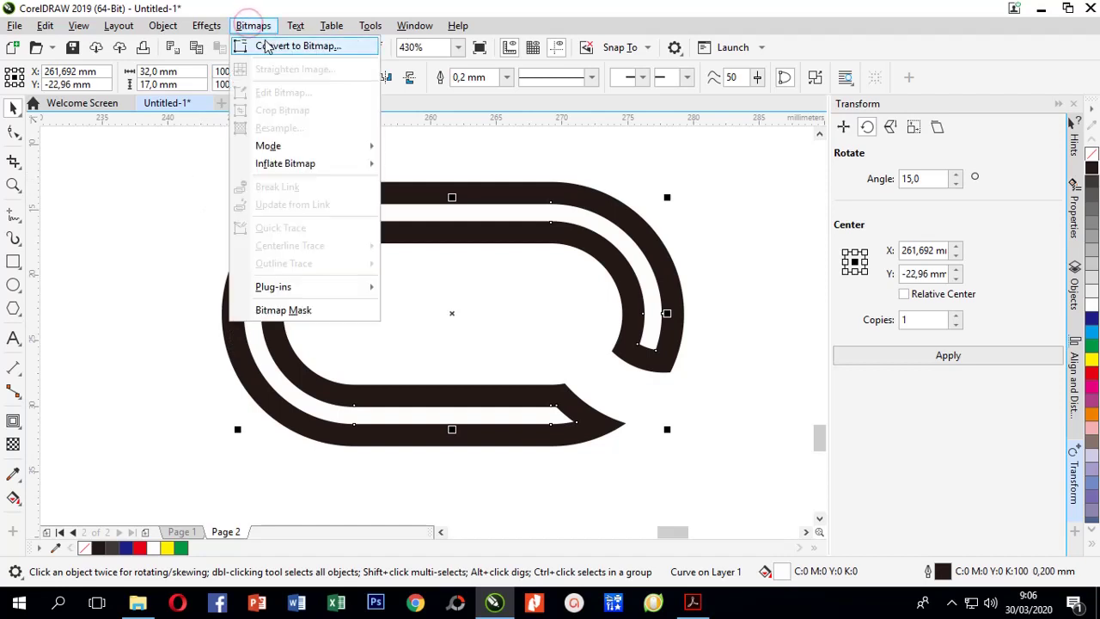
left_click(266, 45)
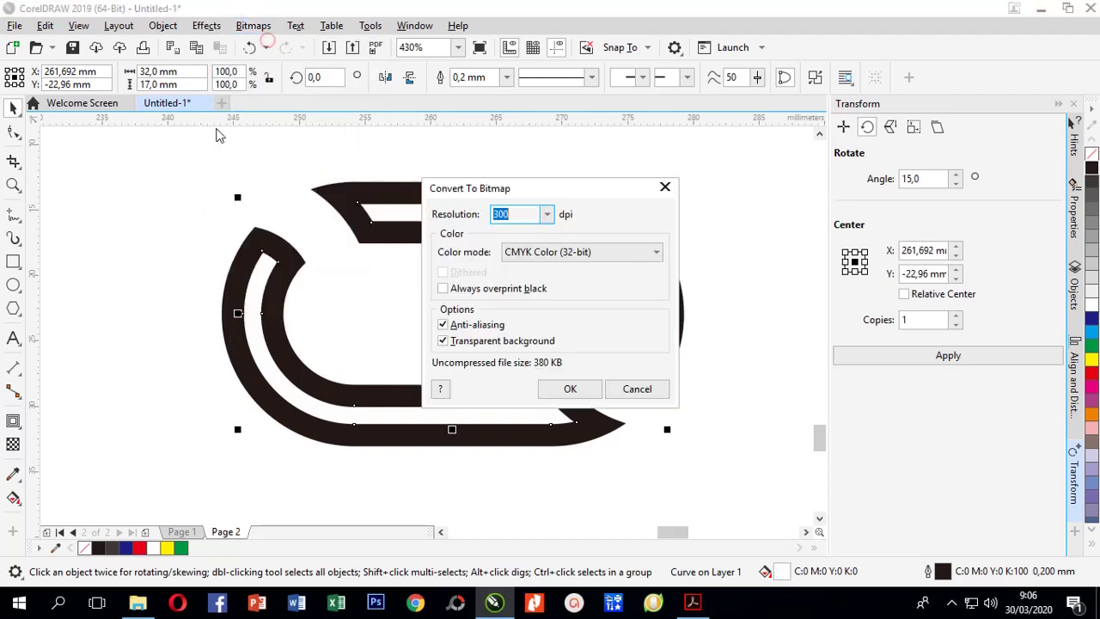
left_click(569, 389)
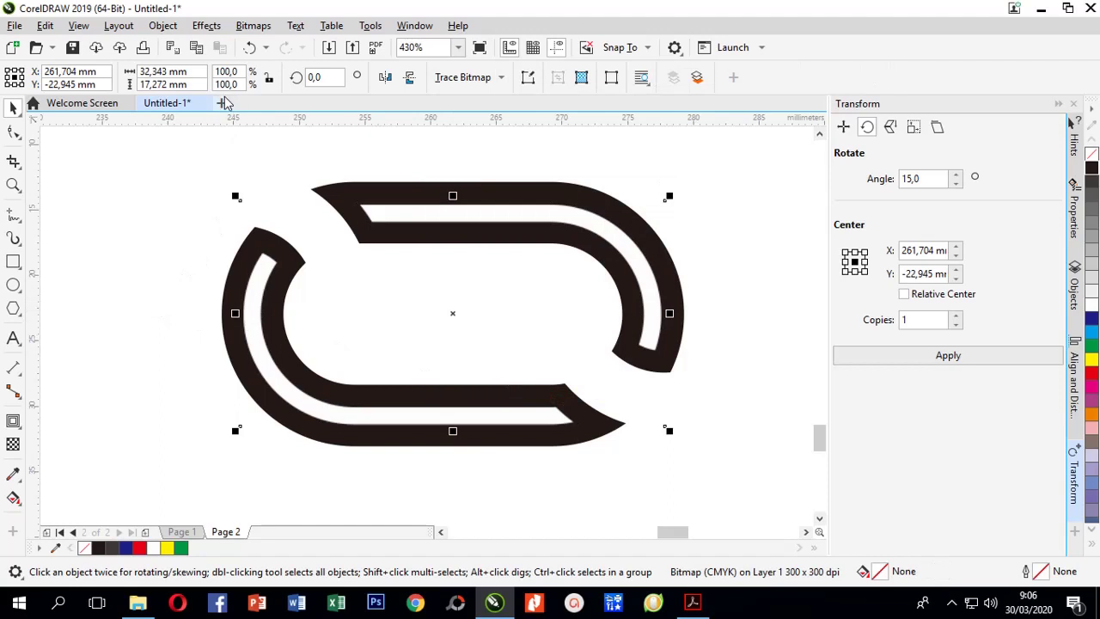
left_click(177, 227)
Apply a Gaussian Blur with a 5-pixel radius to the white highlight bitmap of the link below the page.
left_click(259, 308)
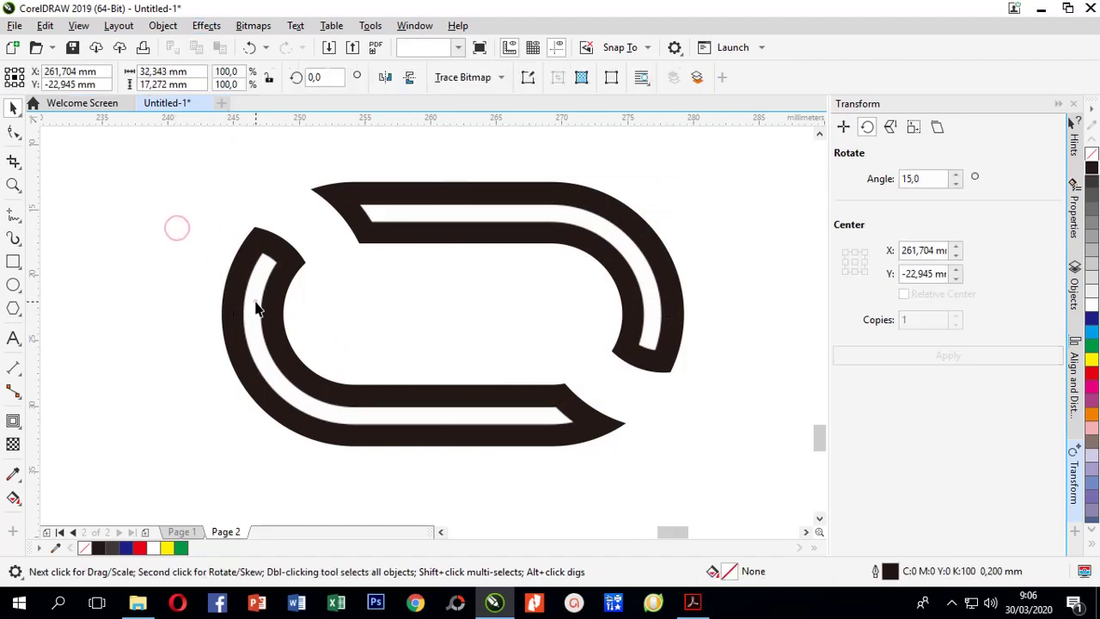
left_click(210, 28)
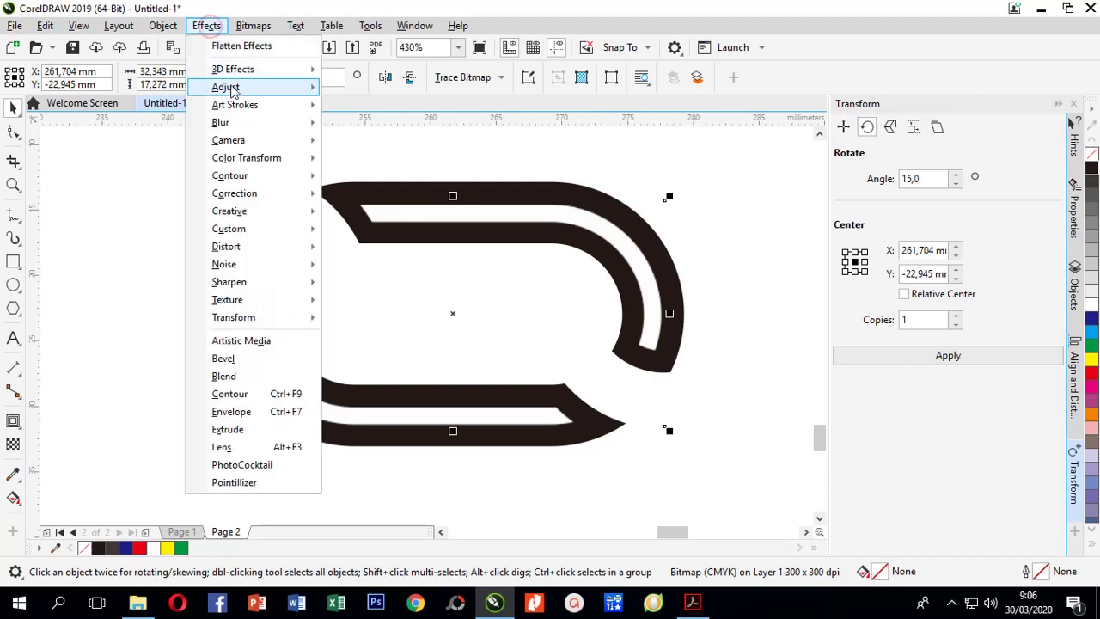
mouse_move(295, 128)
left_click(387, 143)
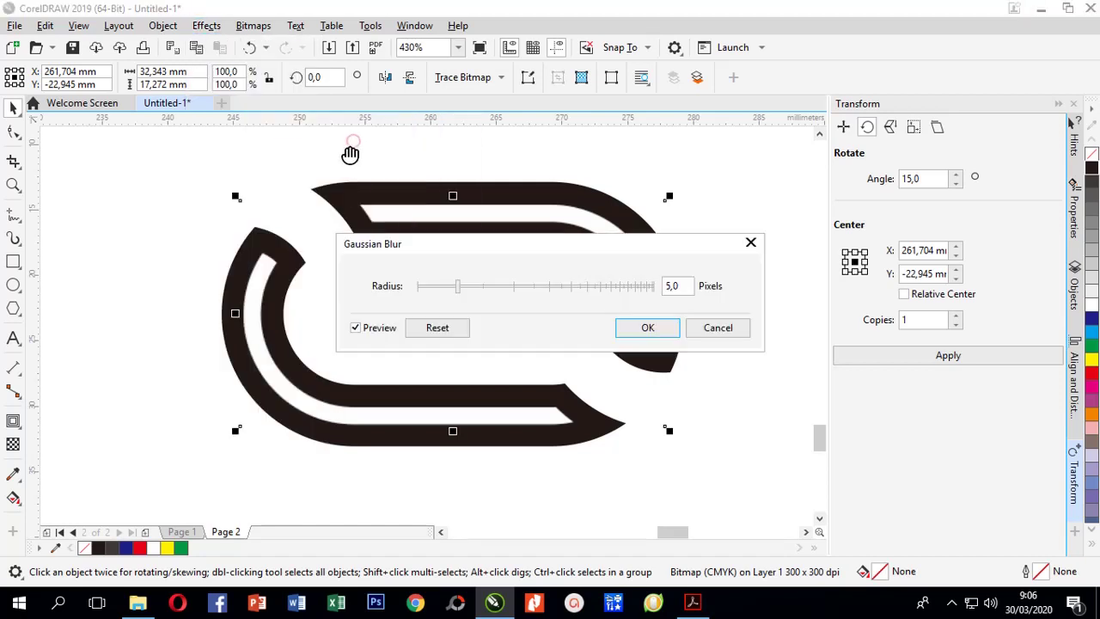
left_click(664, 332)
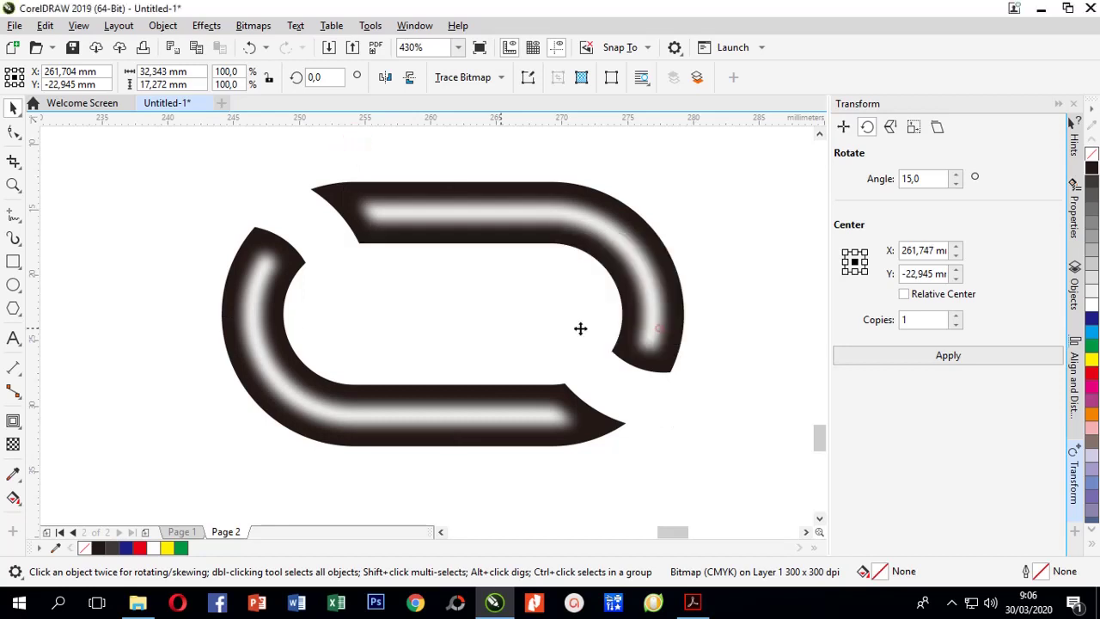
left_click(157, 276)
Rotate both shaded black links together around their common center by 15° with 11 copies to form a circular chain.
scroll(367, 340, "down", 5)
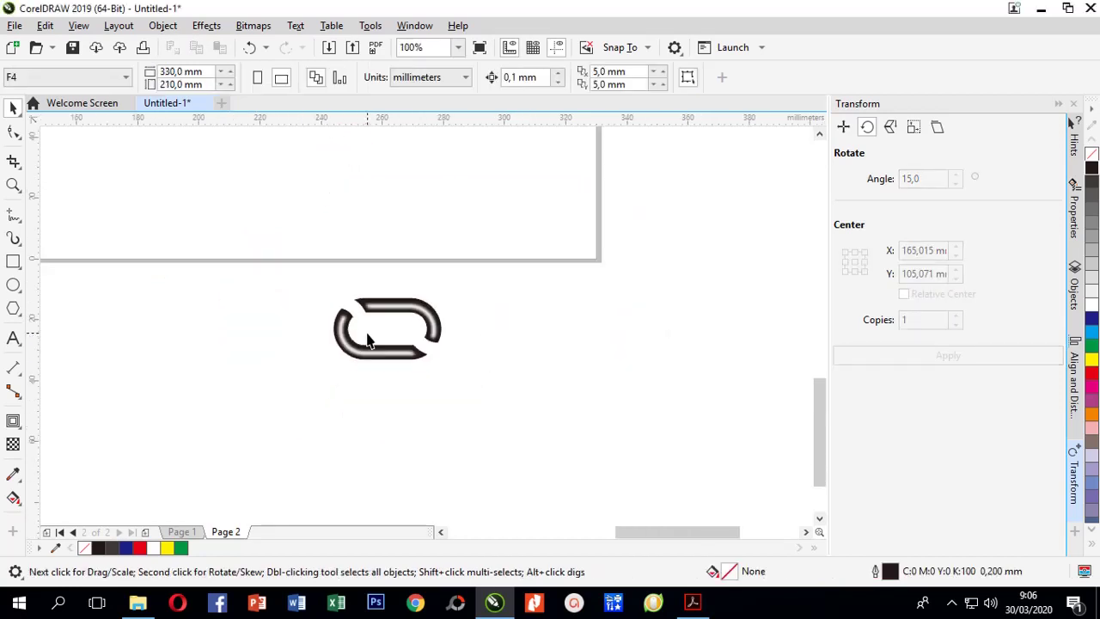
scroll(453, 264, "up", 1)
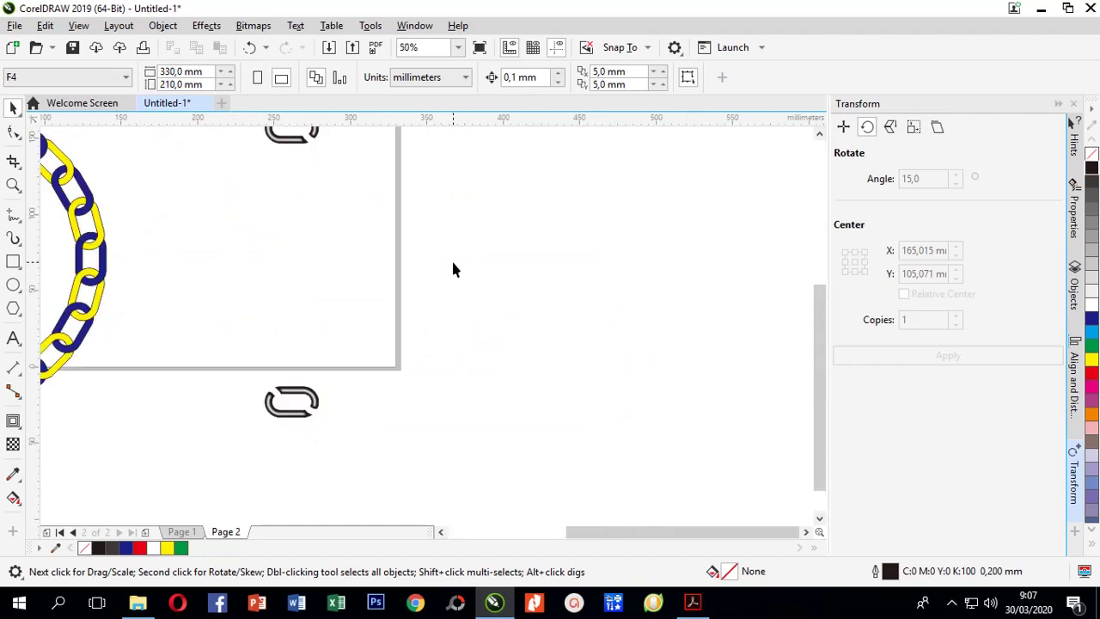
scroll(452, 263, "down", 1)
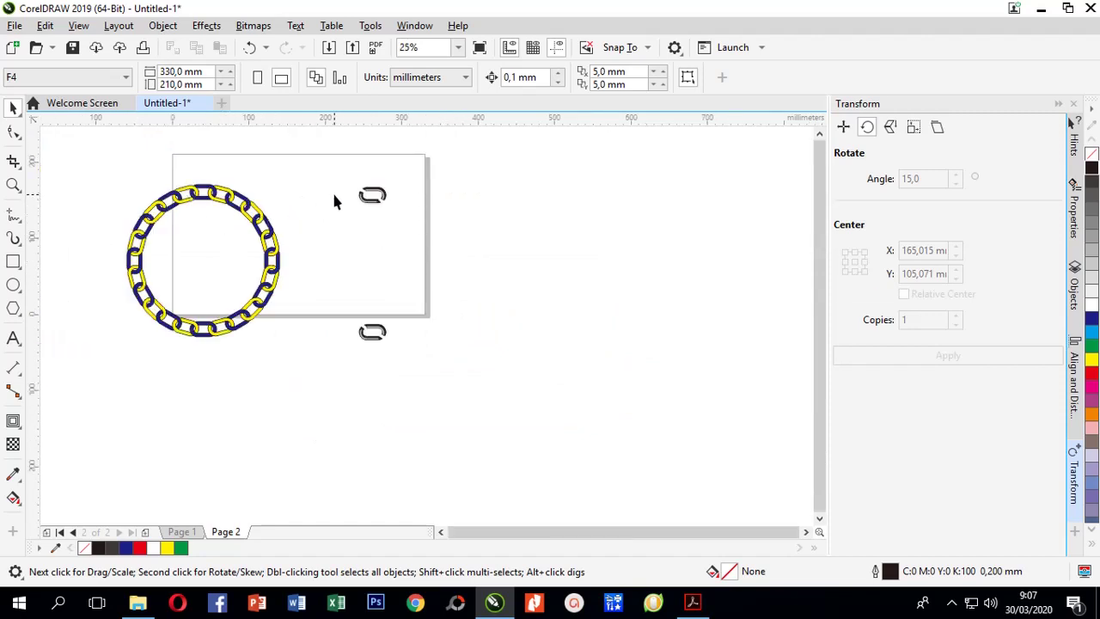
left_click(13, 185)
left_click_drag(341, 175, 412, 358)
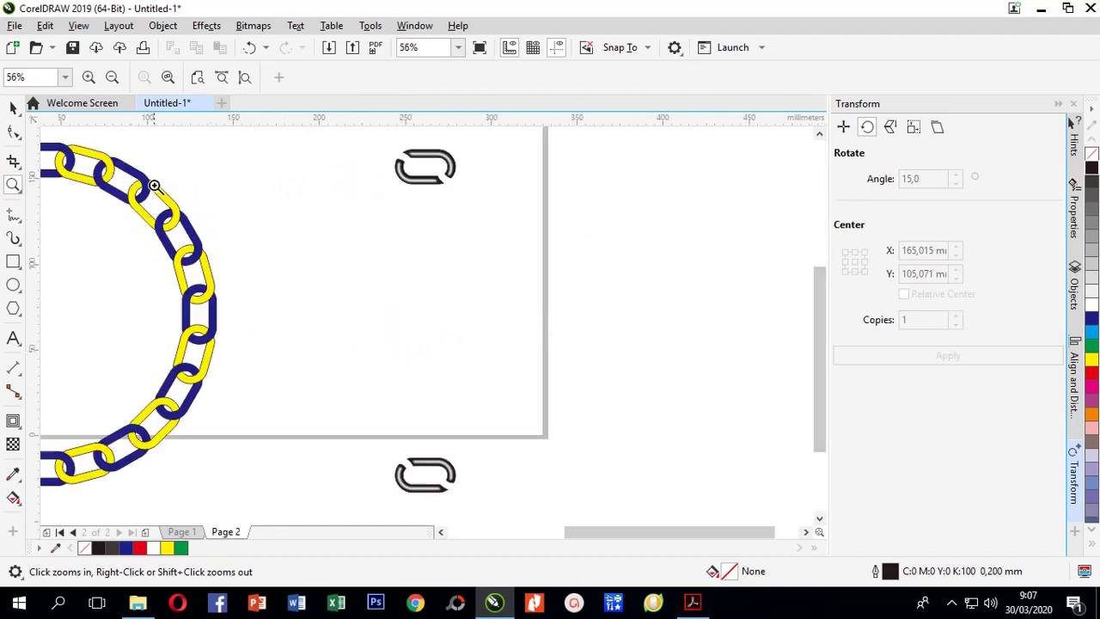
left_click(13, 109)
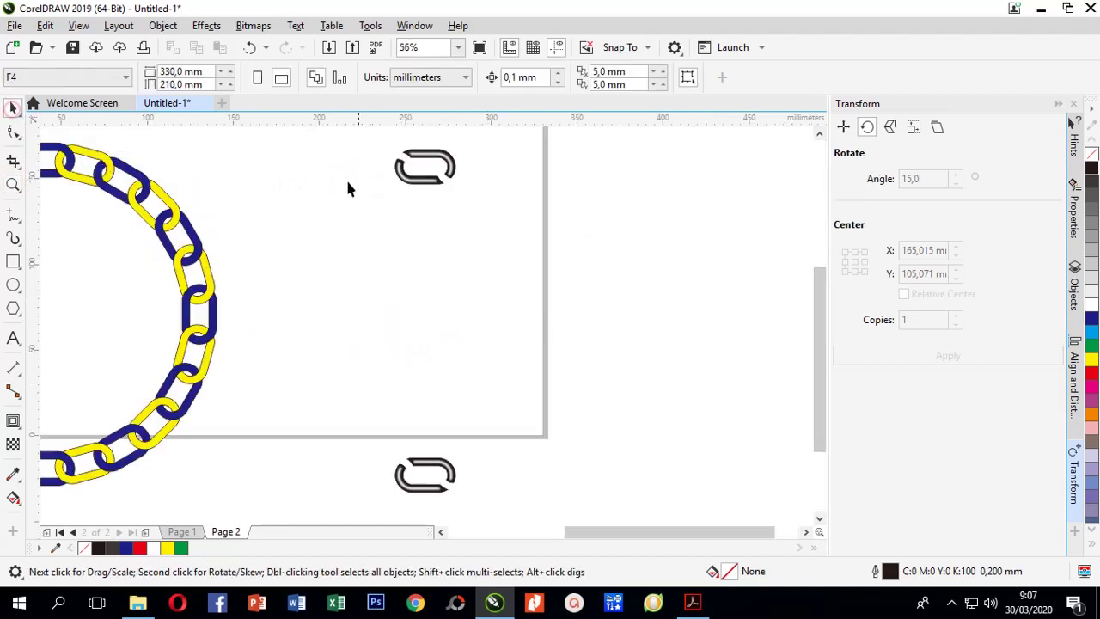
left_click(404, 177)
left_click(404, 177)
left_click(358, 139)
left_click_drag(371, 138, 478, 500)
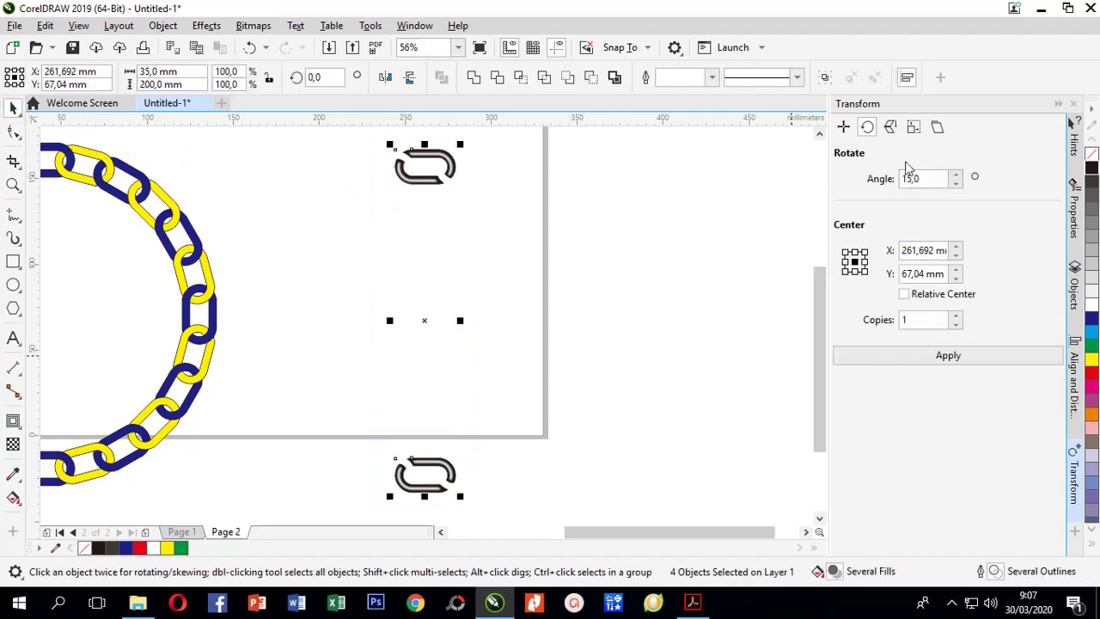
left_click(922, 274)
left_click(922, 318)
left_click(918, 321)
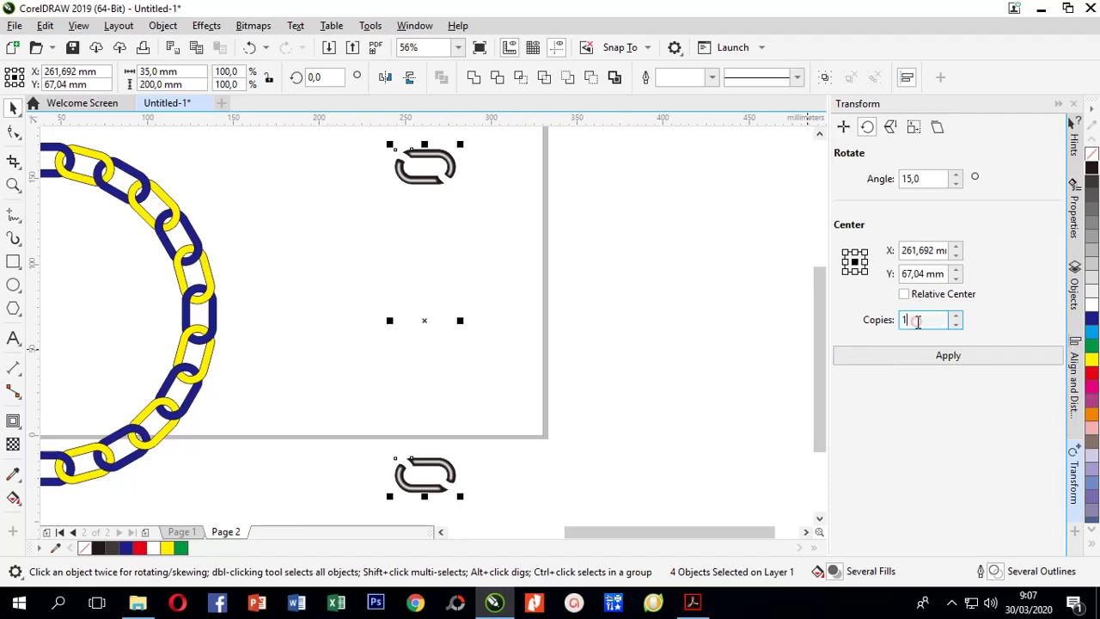
left_click(904, 362)
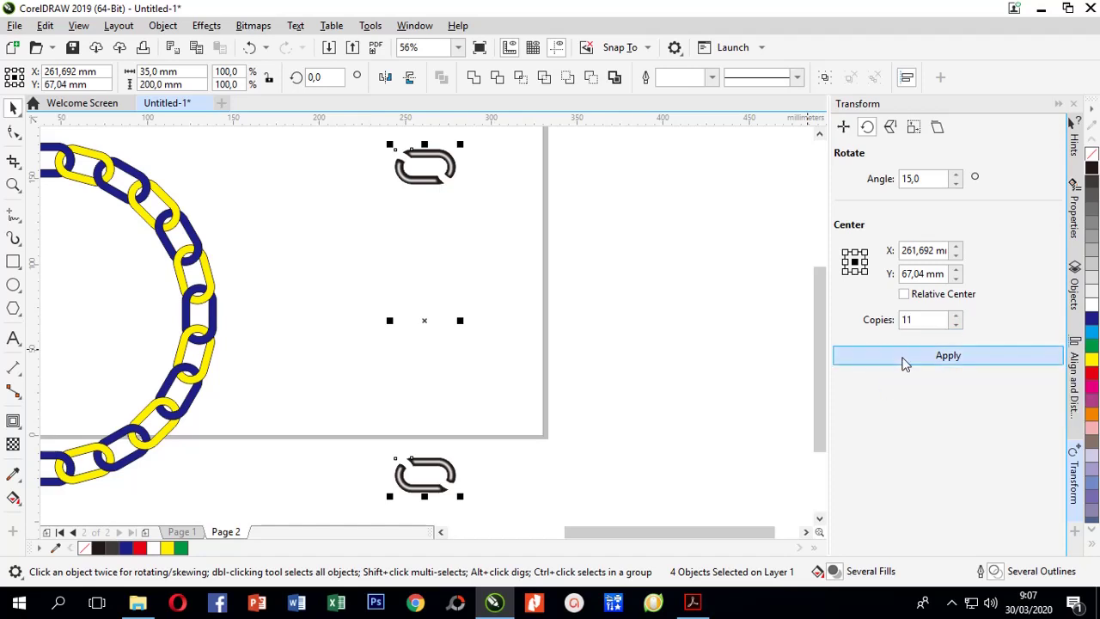
left_click(669, 255)
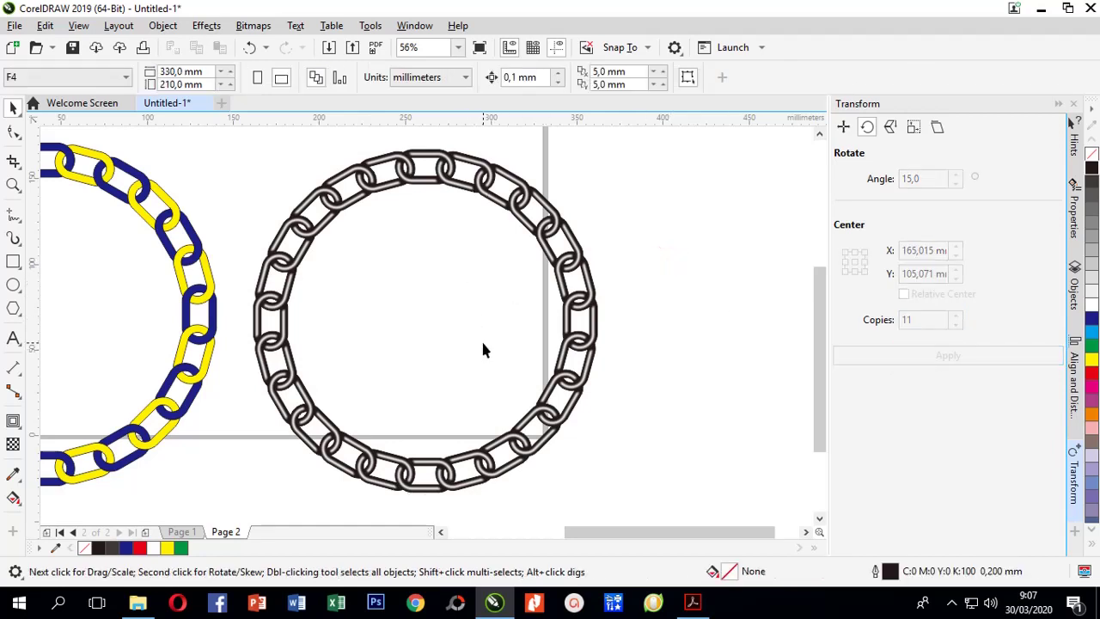